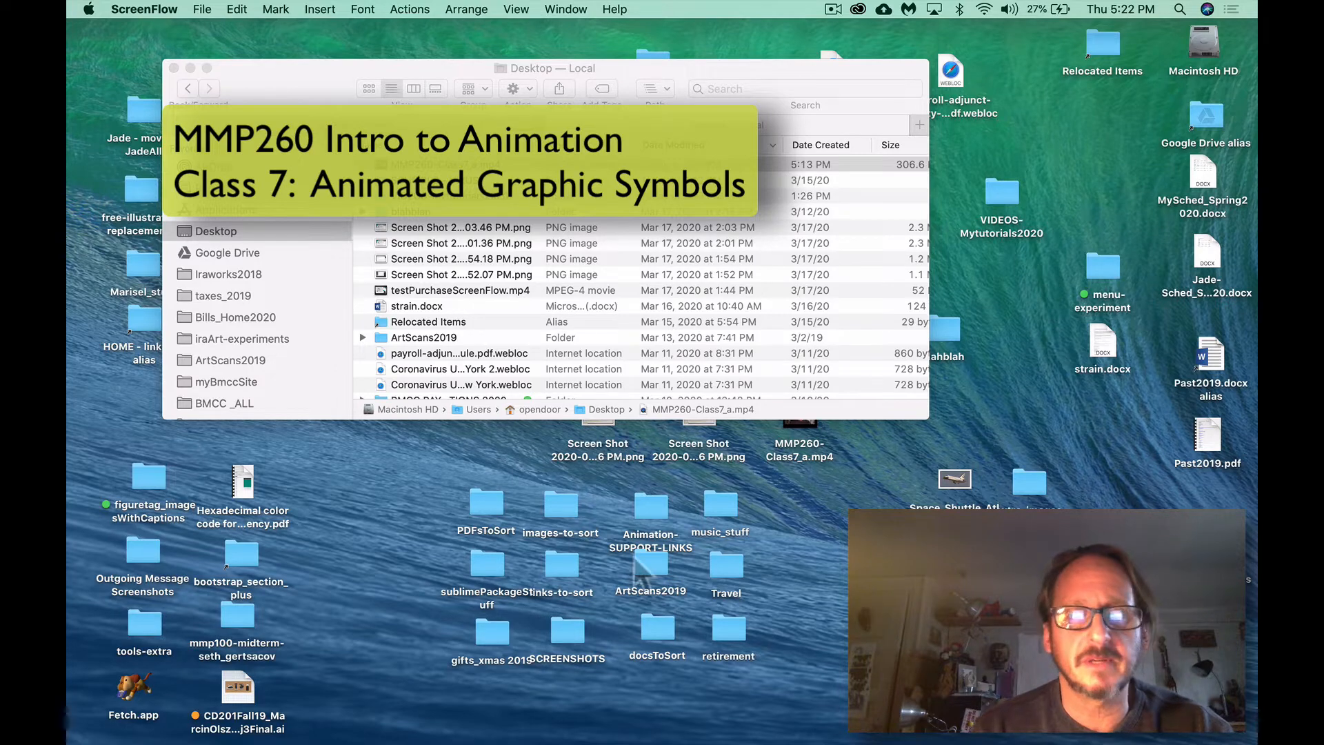
# Switch to Adobe Animate with the bird file open and collapse the floating document properties.
pyautogui.press('super+Tab')
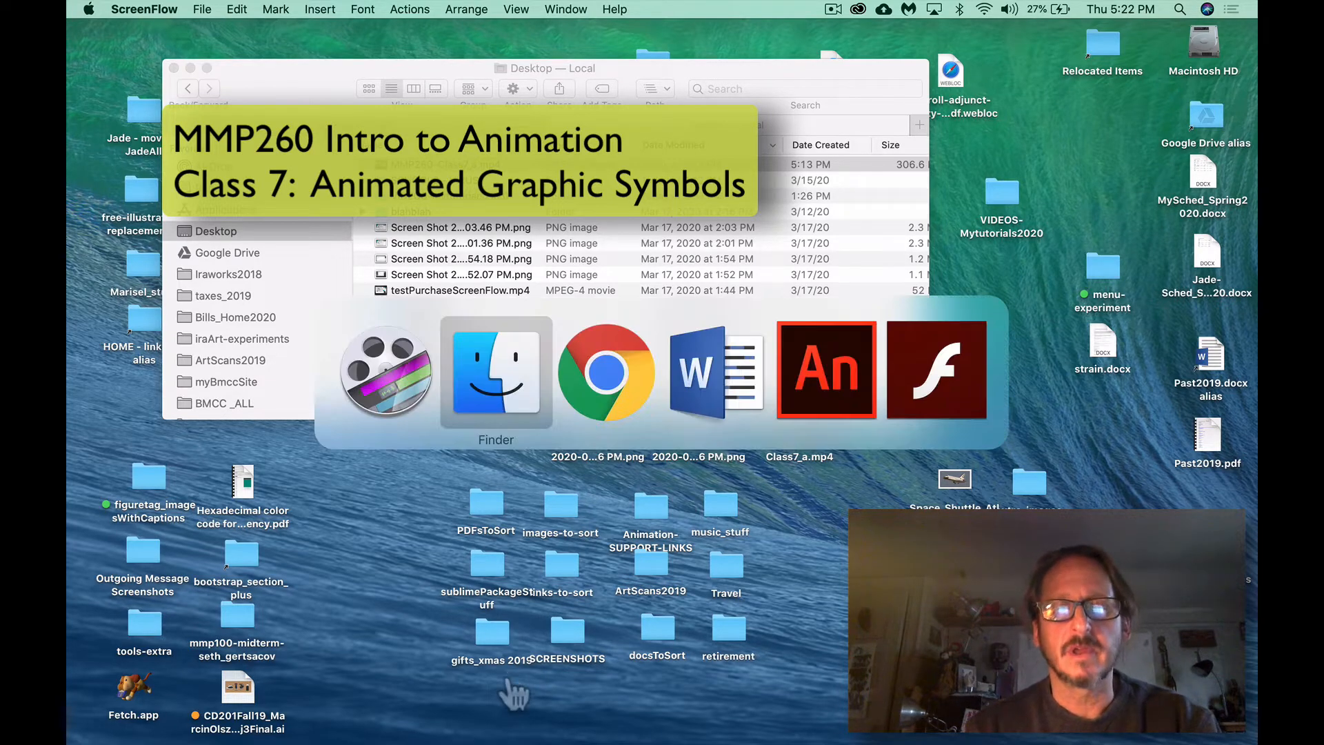
pyautogui.press('super+Tab')
pyautogui.press('super+Tab')
pyautogui.press('super+Tab')
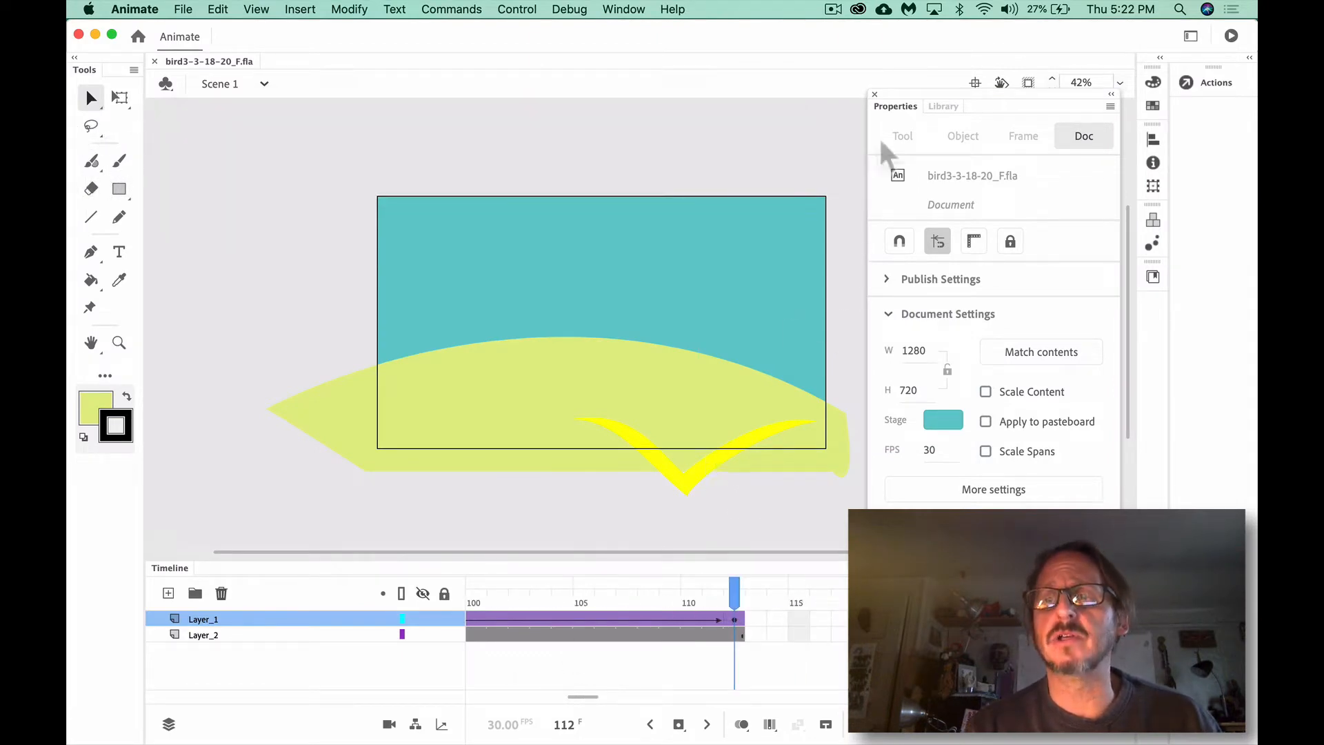
pyautogui.click(895, 106)
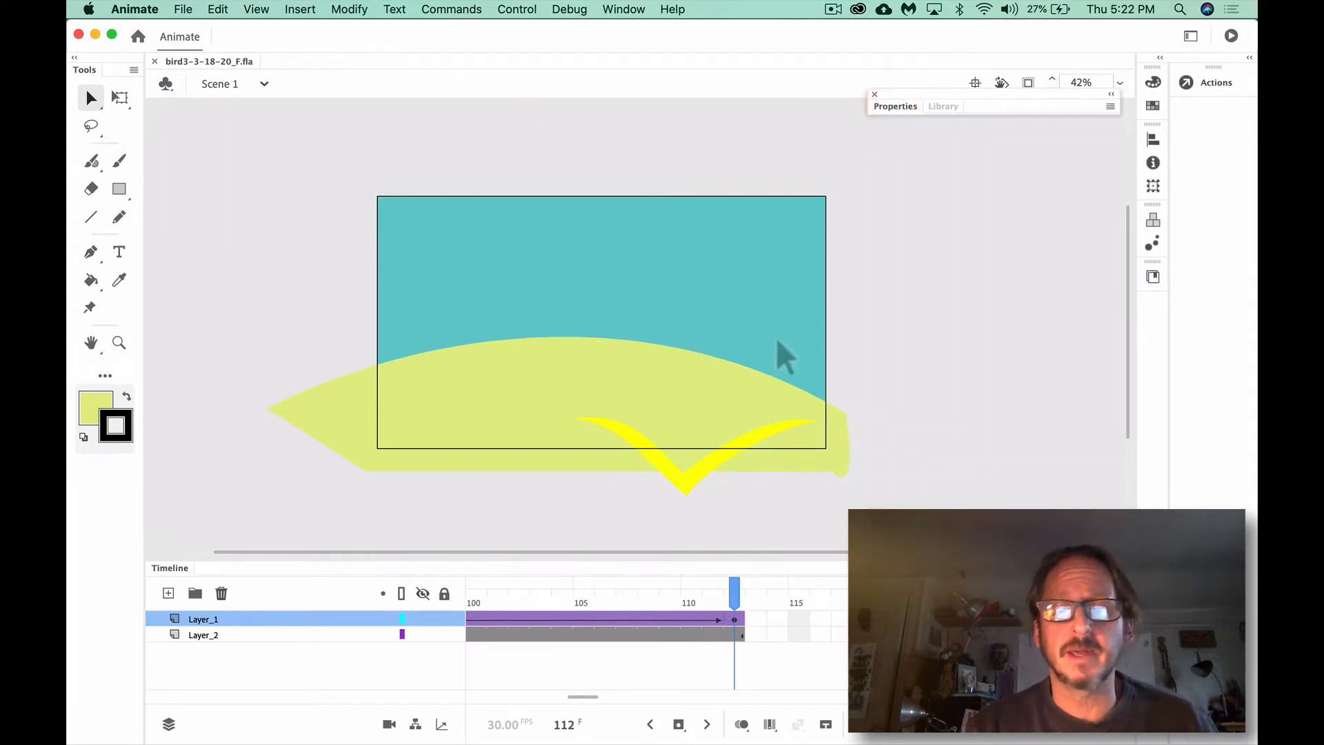
# Play the bird's flight animation from the first frame to the end and return to frame 1.
pyautogui.click(650, 726)
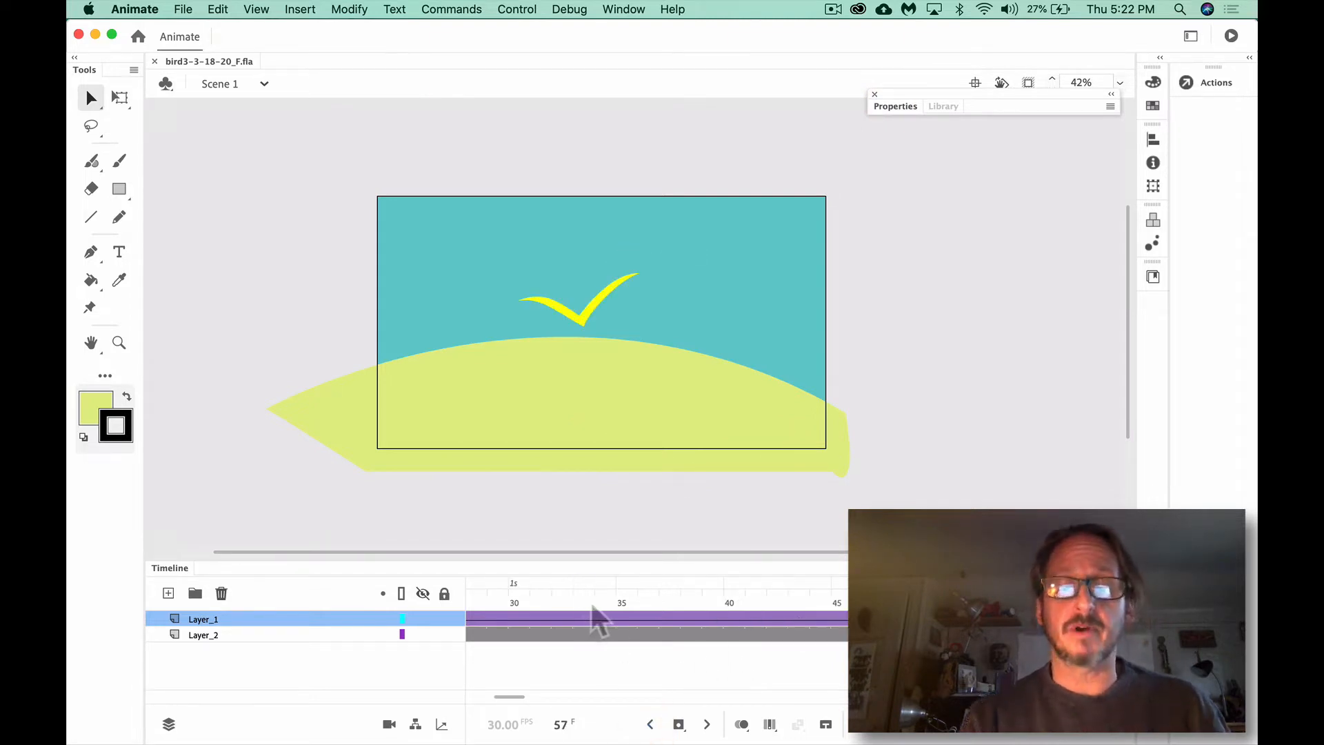
pyautogui.hotkey('shift', ',')
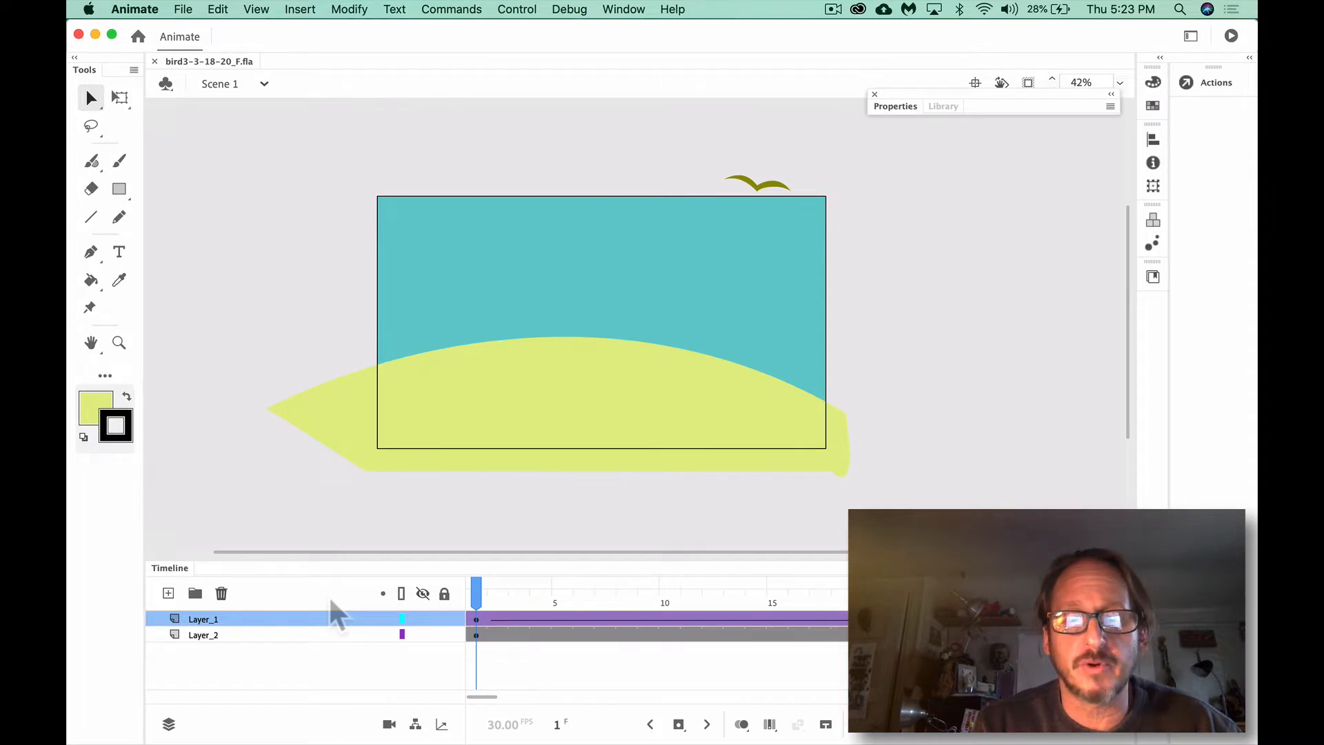
pyautogui.press('Return')
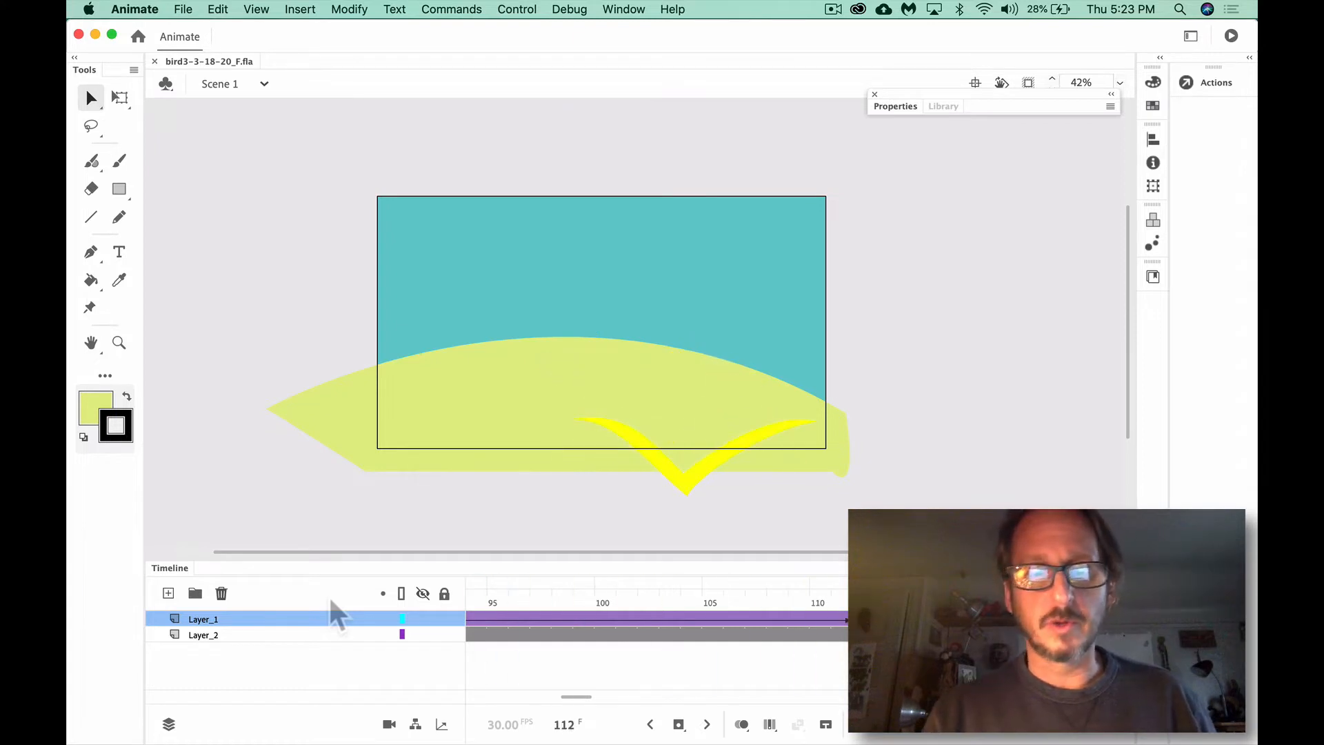
pyautogui.hscroll(-10, 524, 648)
pyautogui.click(477, 616)
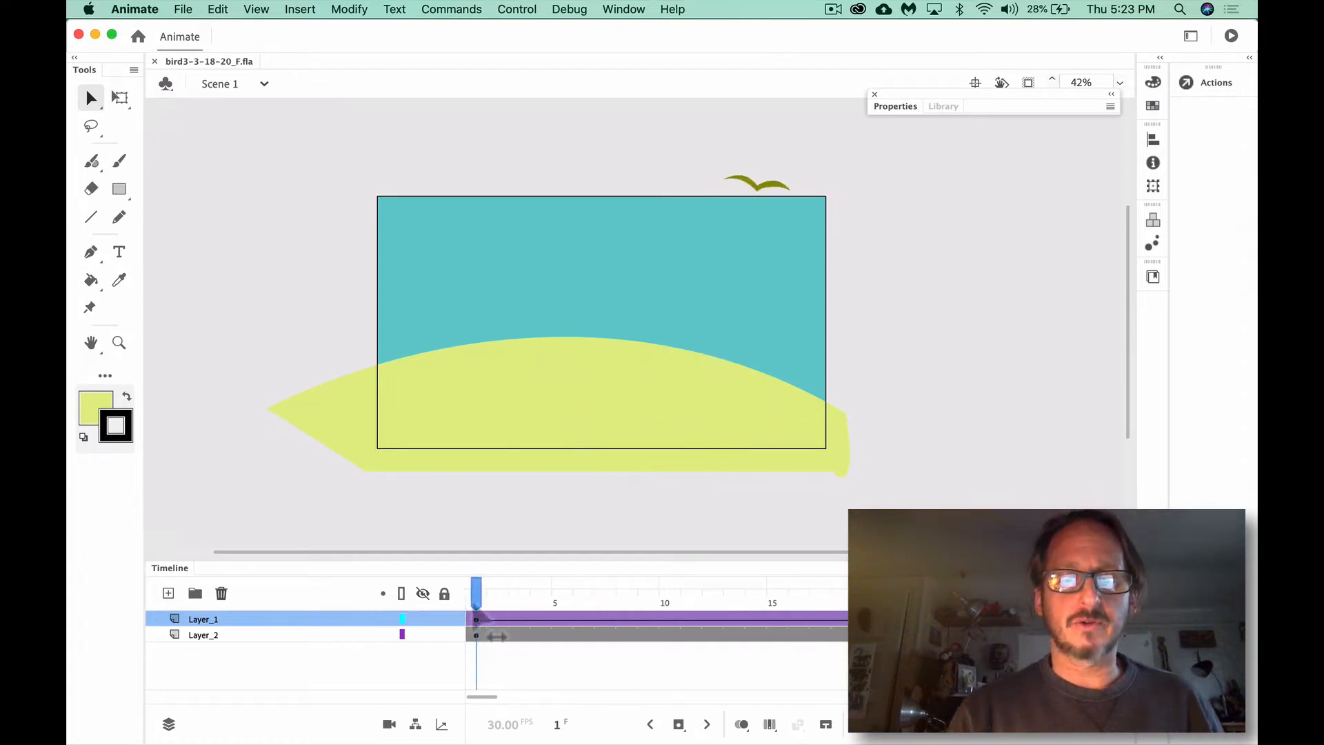
# Rename Layer_1 to "bird" and Layer_2 to "bg".
pyautogui.doubleClick(204, 619)
pyautogui.write('bird')
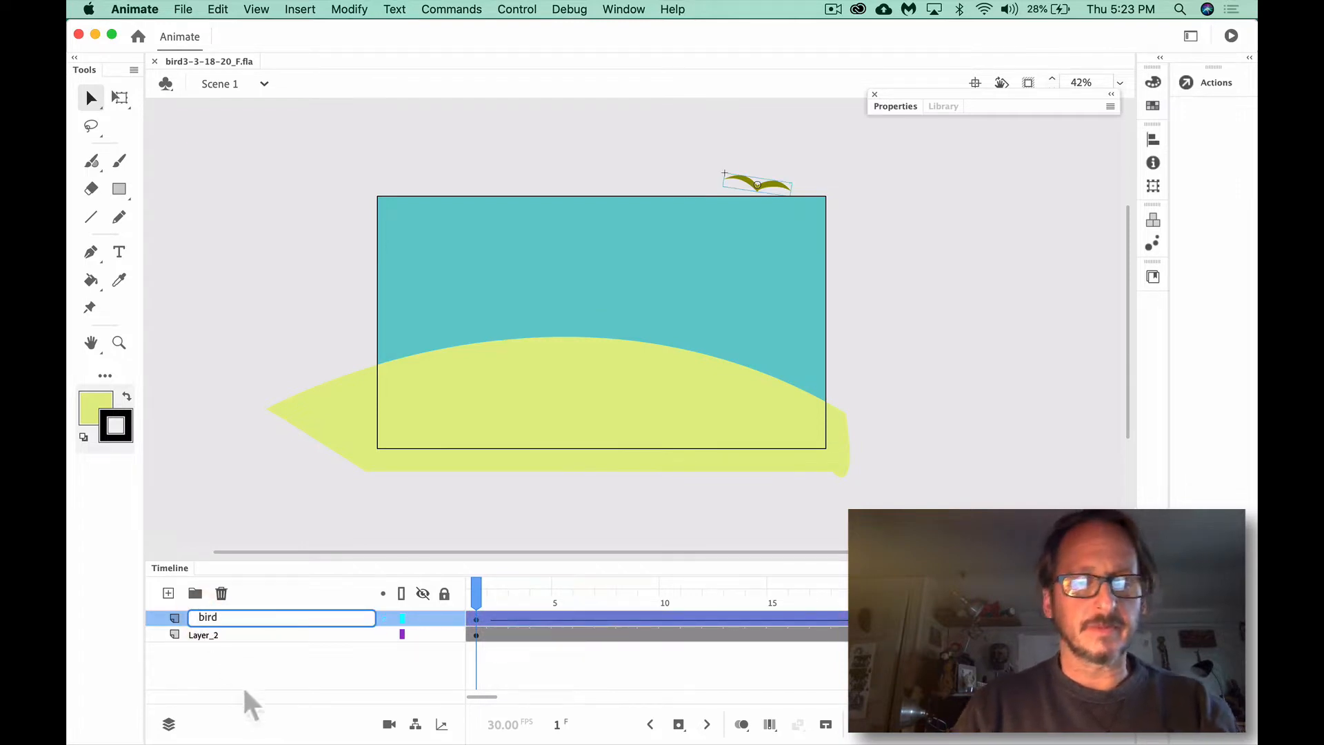
pyautogui.press('Return')
pyautogui.click(208, 633)
pyautogui.doubleClick(208, 635)
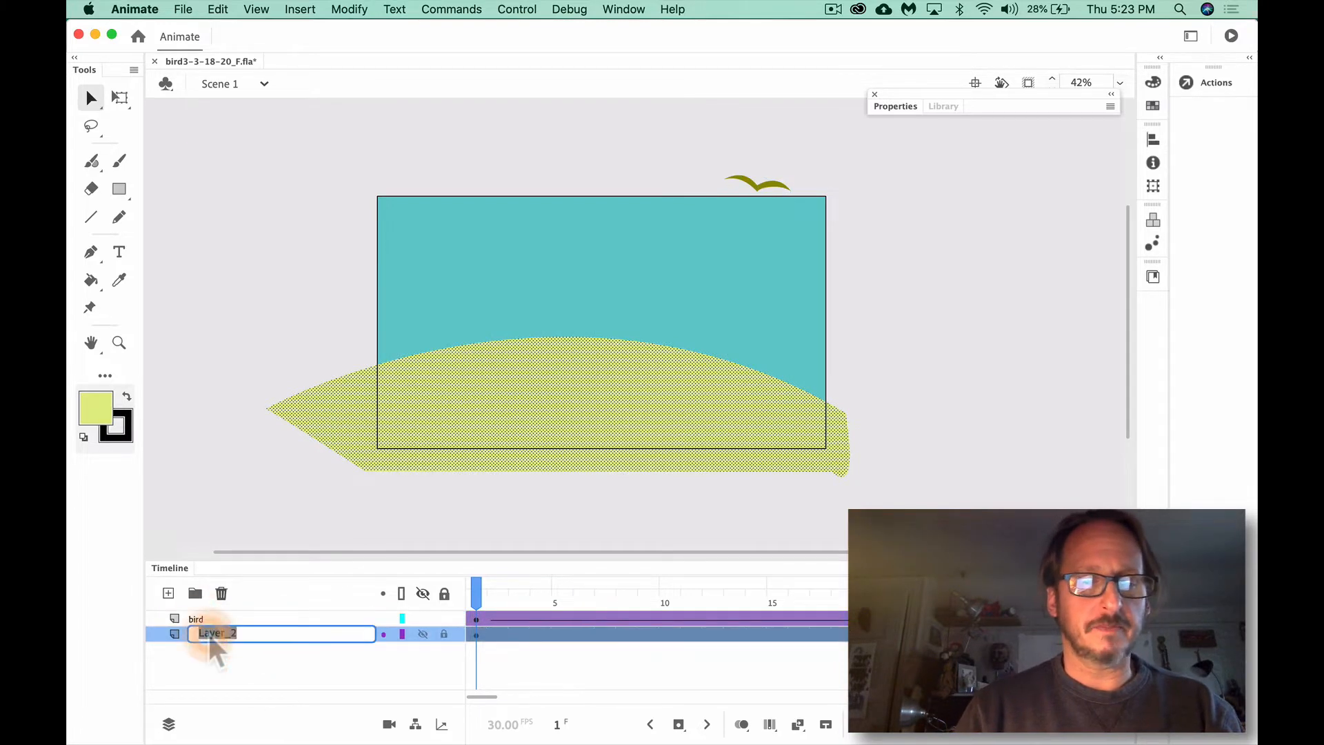
pyautogui.write('bg')
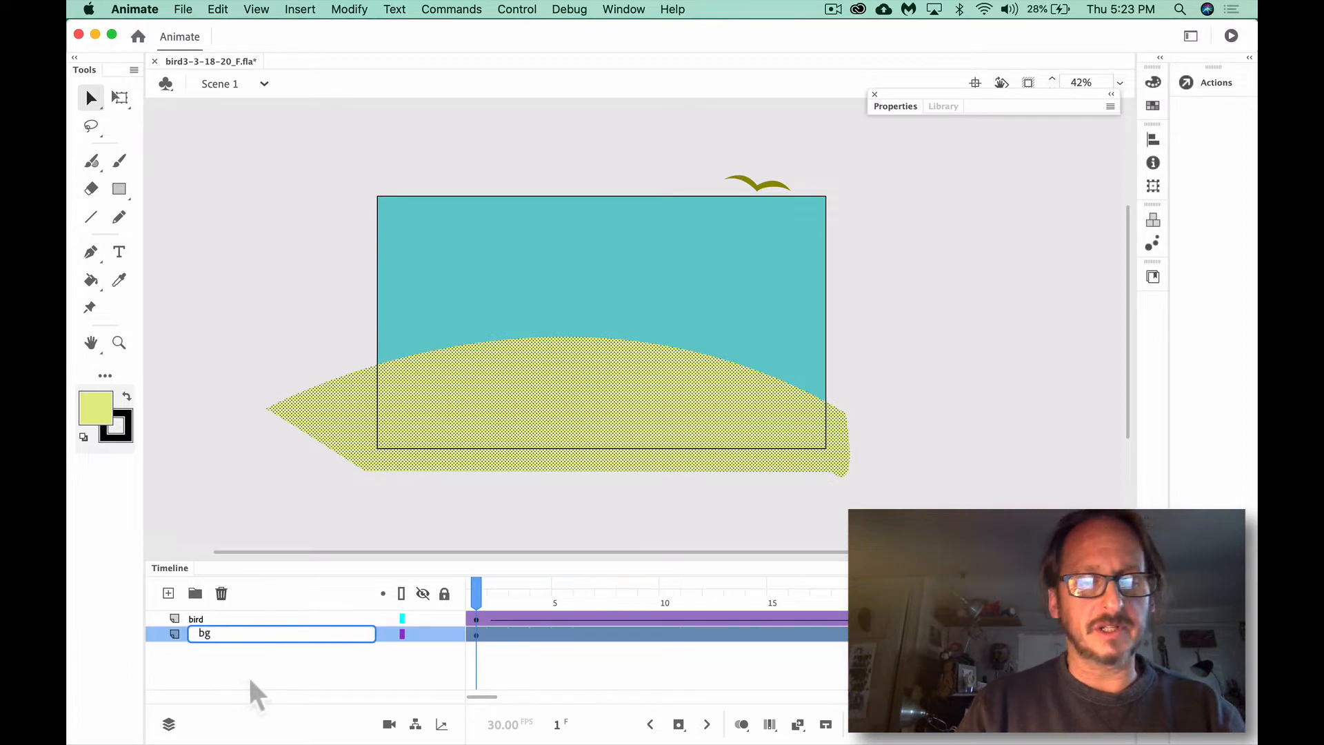
pyautogui.click(253, 670)
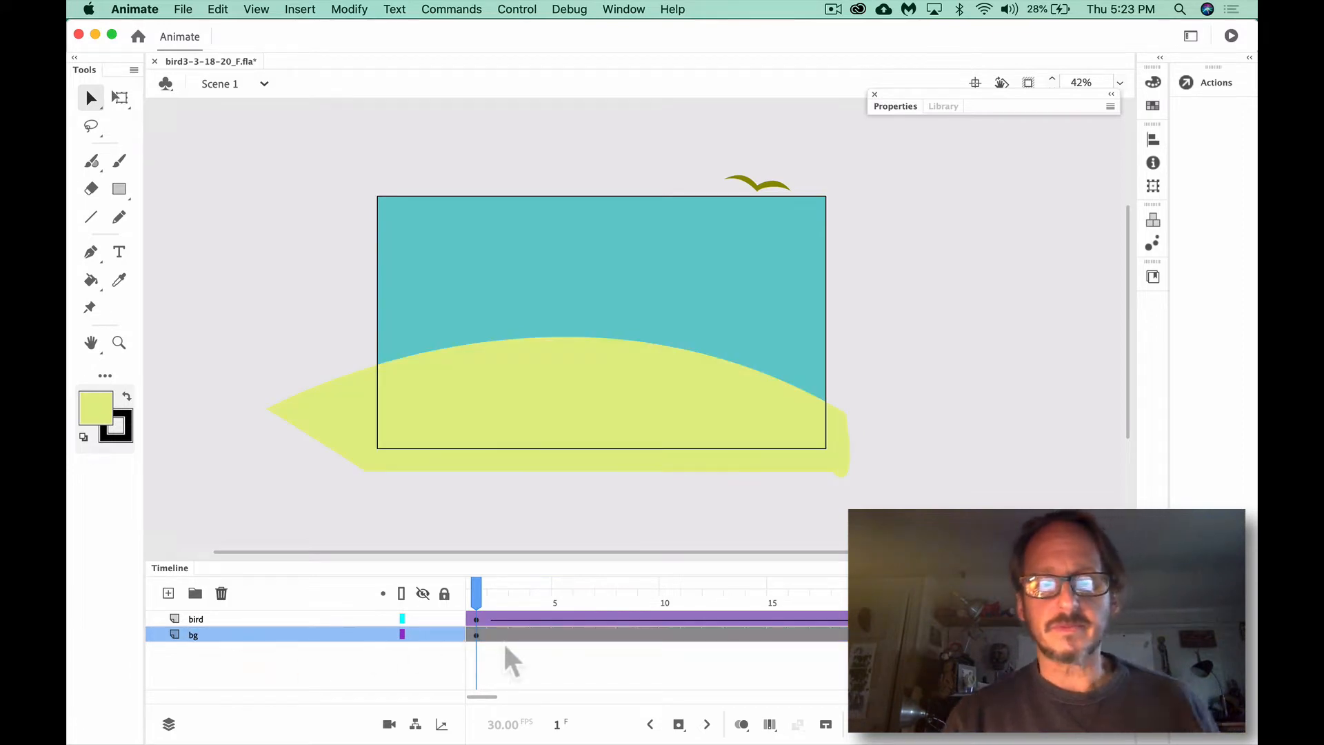
# Check the bird layer's first two keyframes and scale down the timeline frames to fit the whole animation.
pyautogui.moveTo(476, 593)
pyautogui.mouseDown()
pyautogui.moveTo(496, 591)
pyautogui.moveTo(469, 592)
pyautogui.mouseUp()
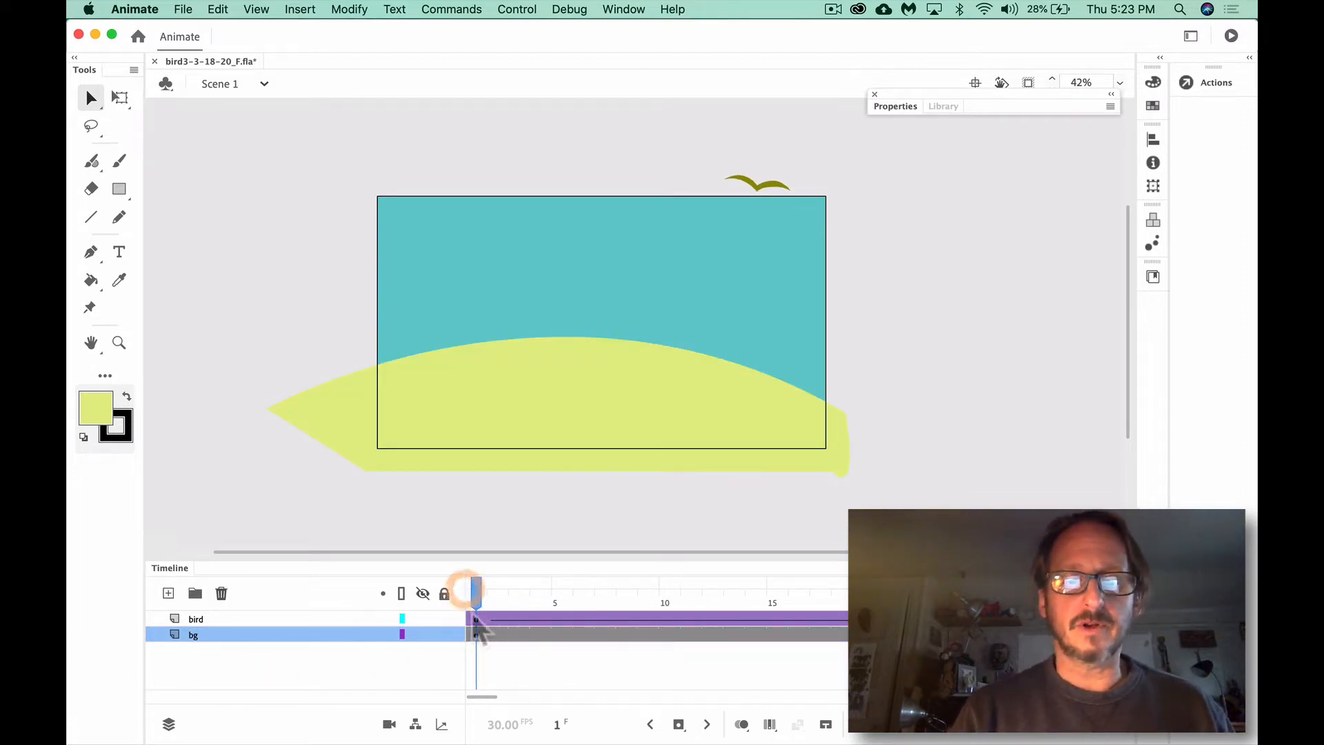
pyautogui.click(476, 618)
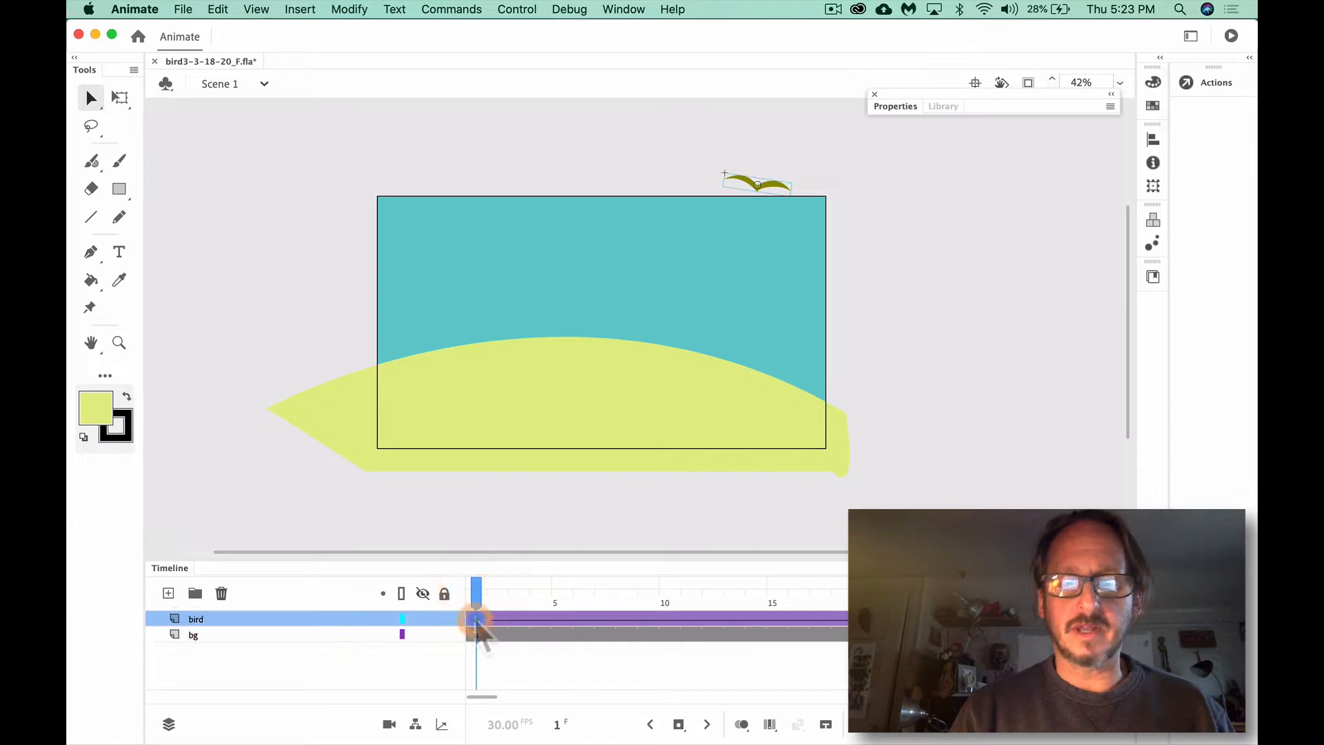
pyautogui.click(707, 724)
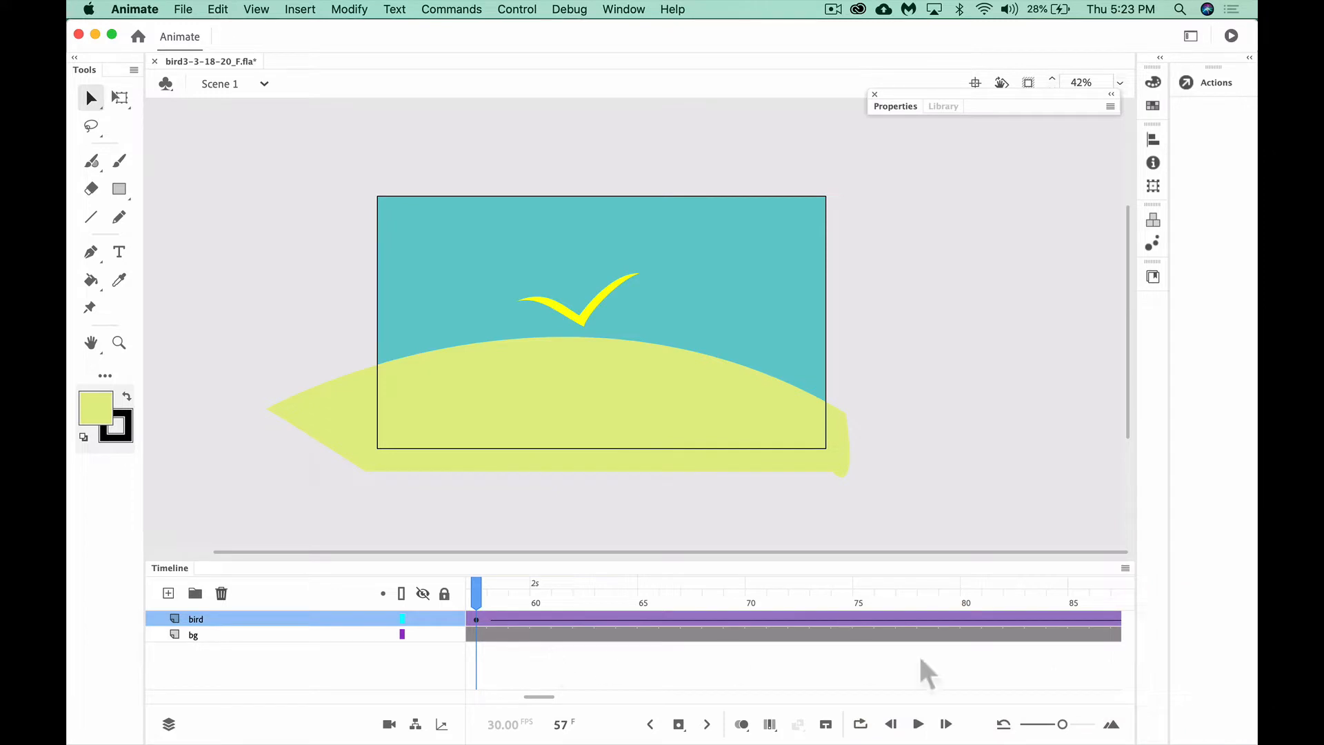
pyautogui.moveTo(1062, 724); pyautogui.dragTo(1050, 724)
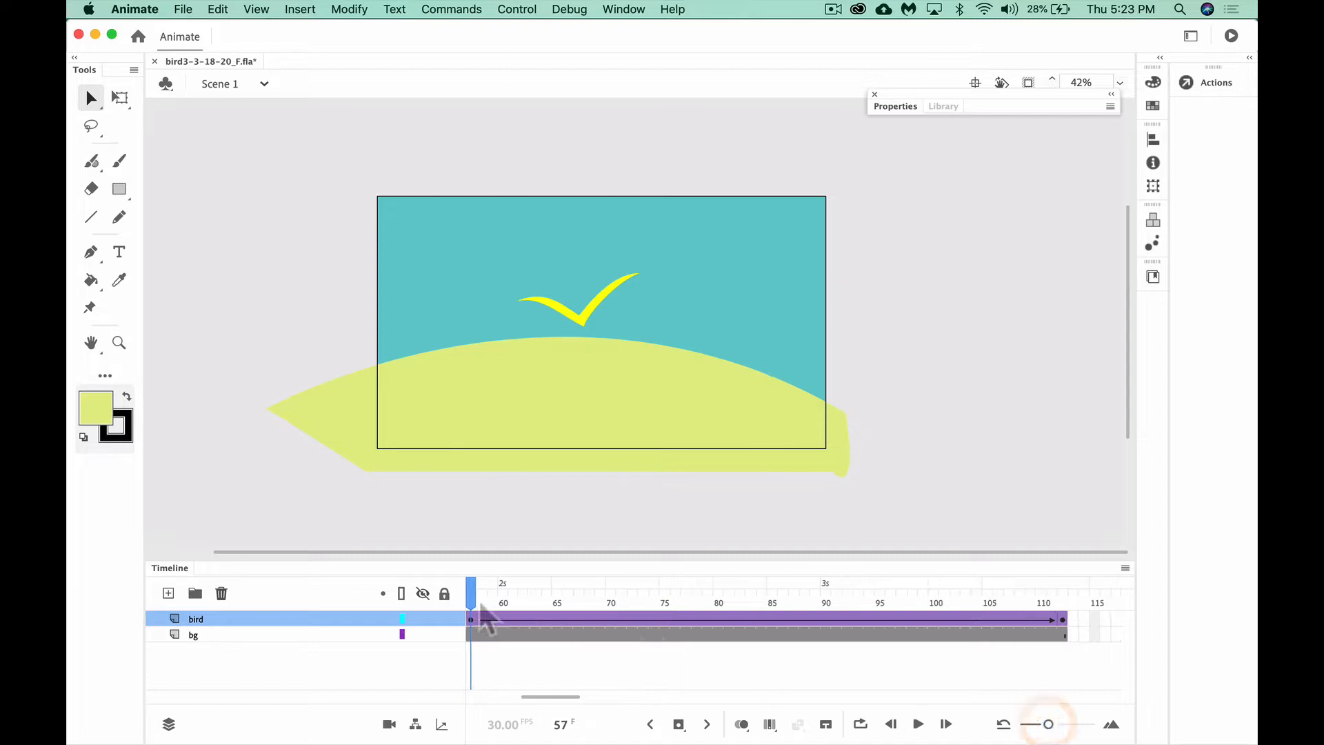
pyautogui.moveTo(489, 617); pyautogui.dragTo(452, 620)
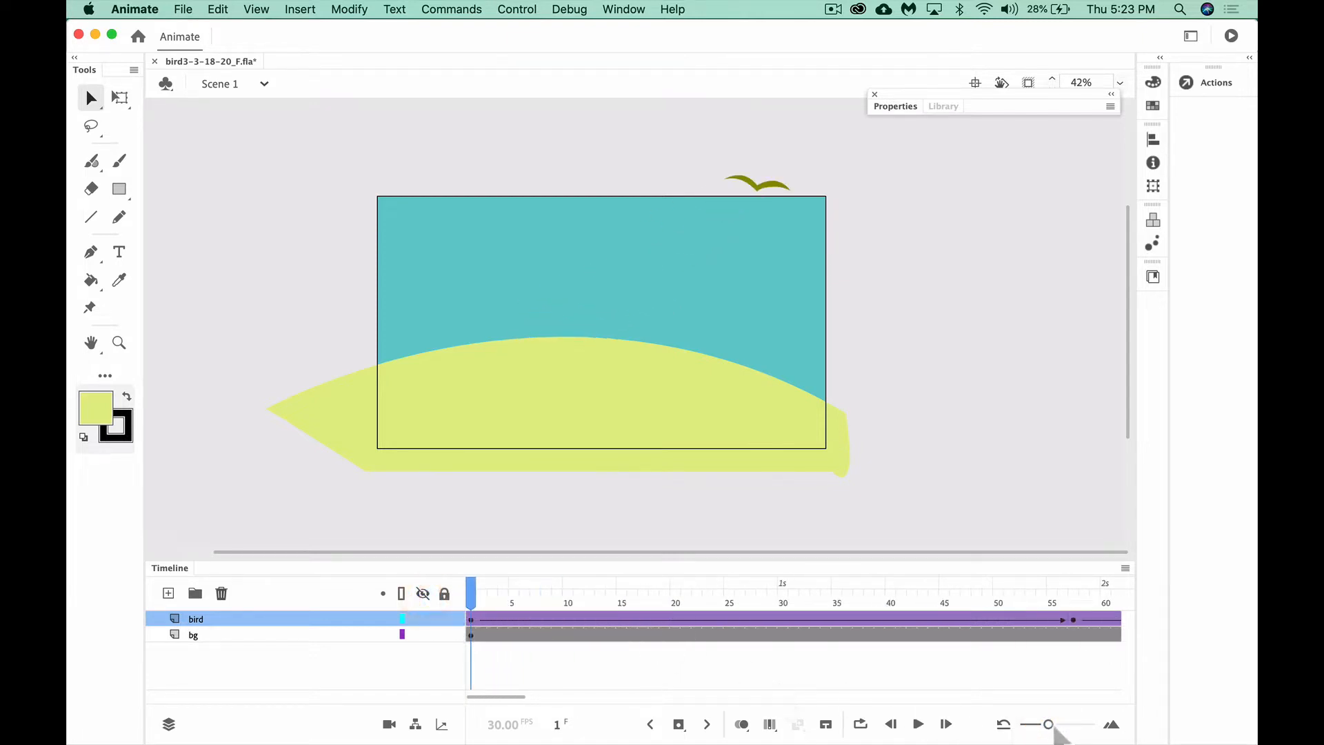
pyautogui.moveTo(1049, 724); pyautogui.dragTo(1034, 724)
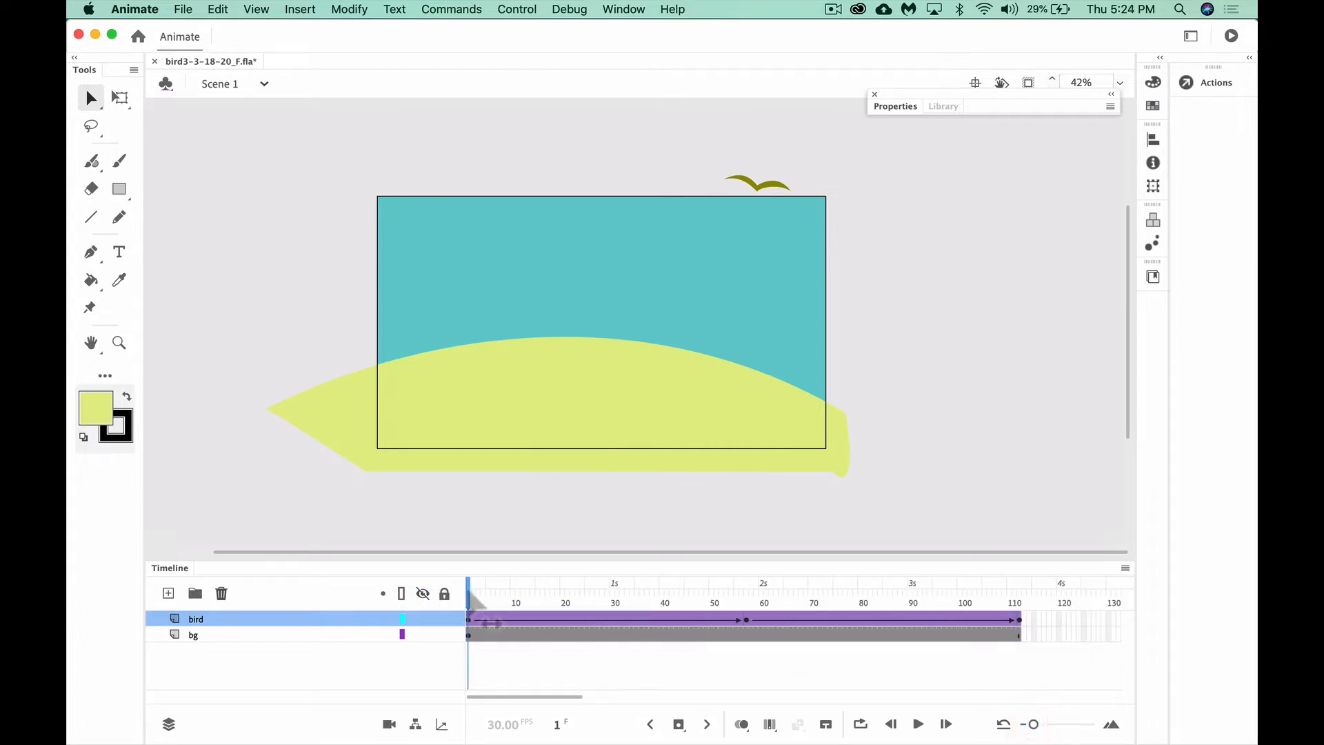
# Scrub through the bird's two motion tweens, from frame 1 past the middle keyframe to frame 83.
pyautogui.click(471, 618)
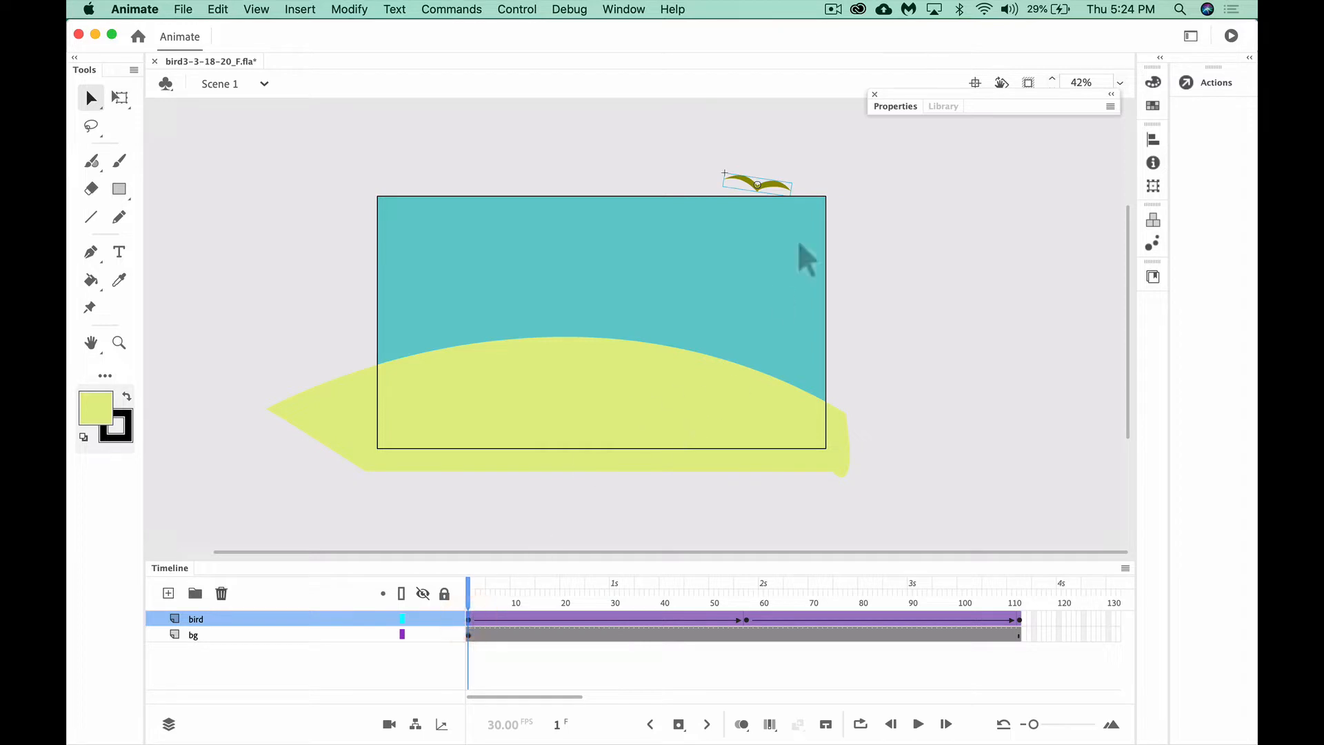
pyautogui.click(472, 607)
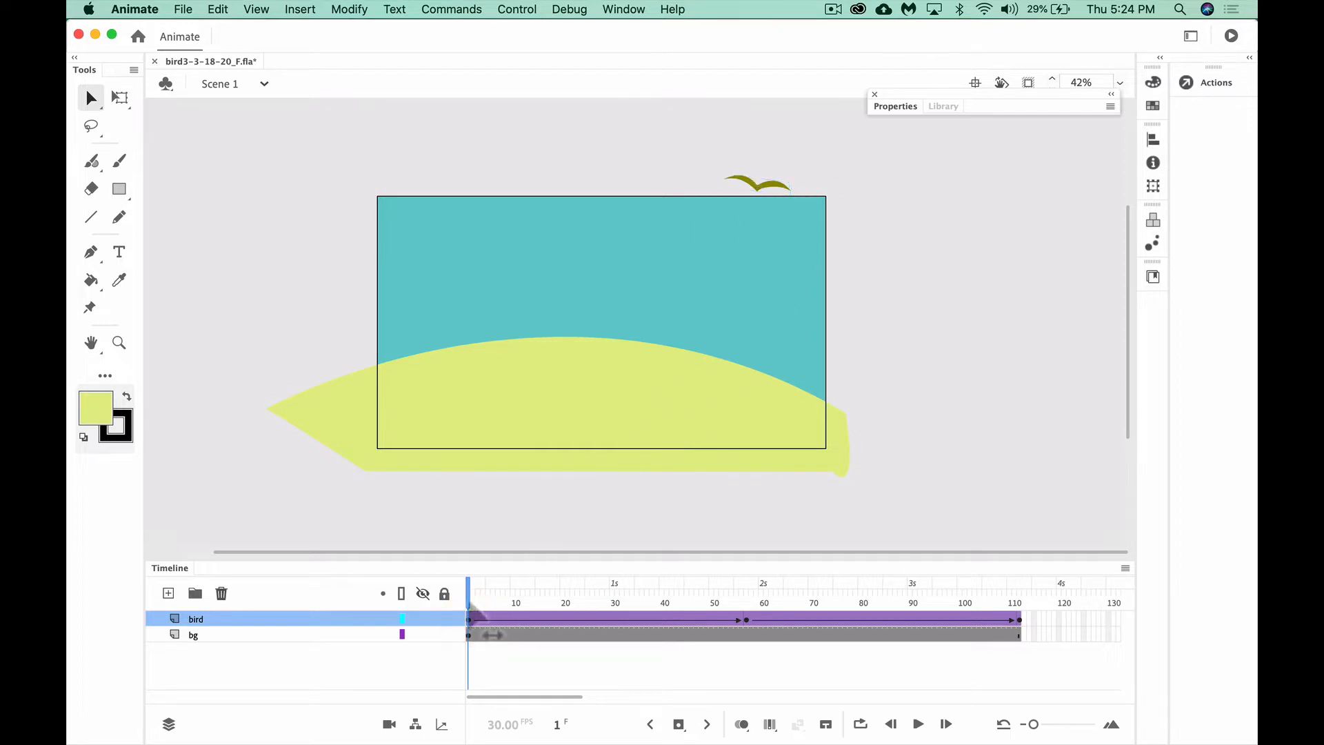
pyautogui.moveTo(470, 601); pyautogui.dragTo(750, 605)
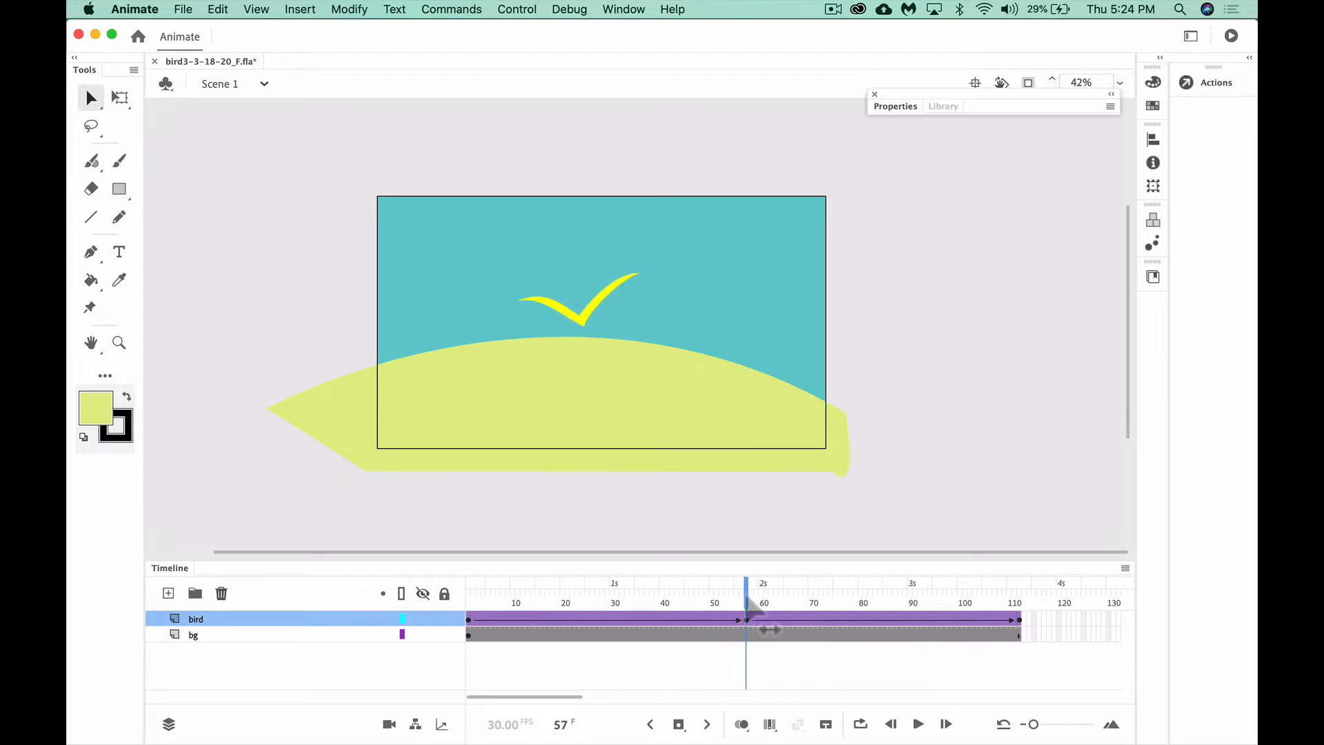
pyautogui.click(748, 604)
pyautogui.moveTo(749, 598)
pyautogui.mouseDown()
pyautogui.moveTo(1011, 607)
pyautogui.moveTo(757, 618)
pyautogui.mouseUp()
pyautogui.click(757, 619)
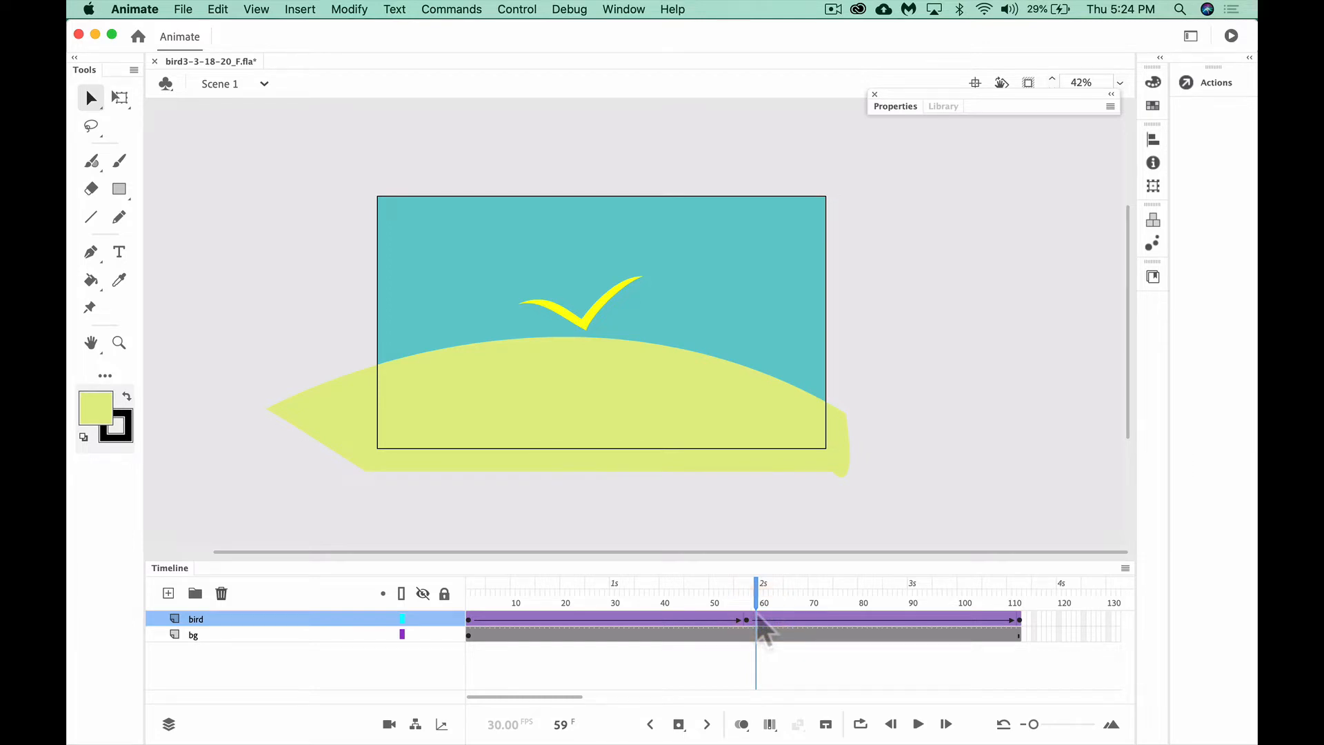
pyautogui.moveTo(583, 601); pyautogui.dragTo(876, 605)
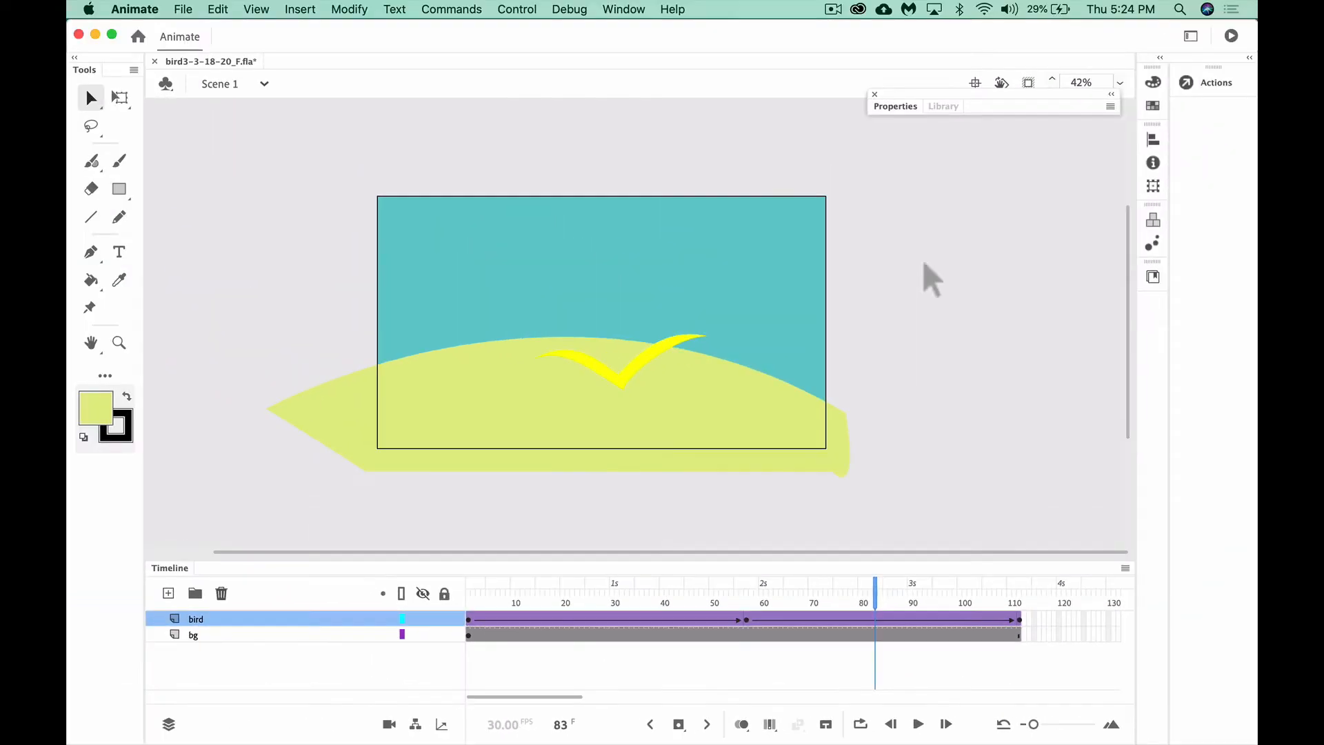
# Open the bird graphic symbol from the library for editing, and collapse the library.
pyautogui.click(944, 104)
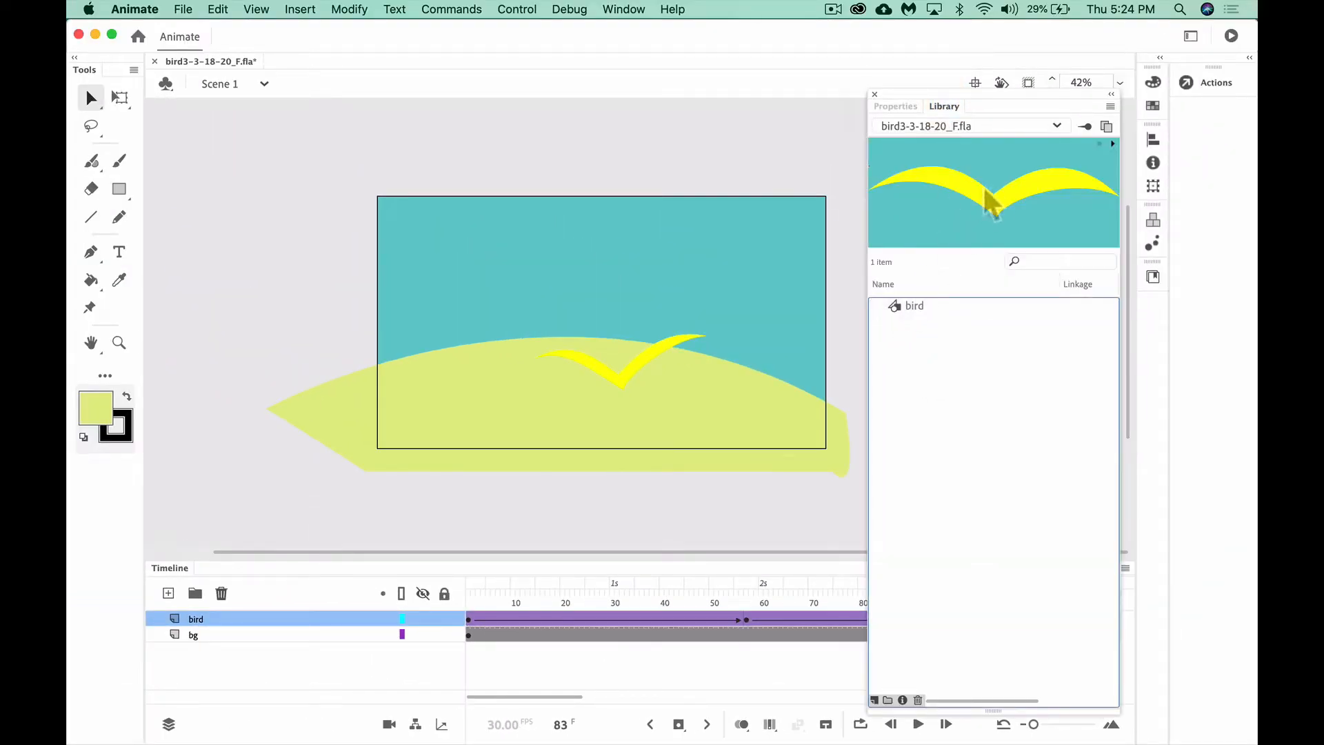
pyautogui.click(920, 346)
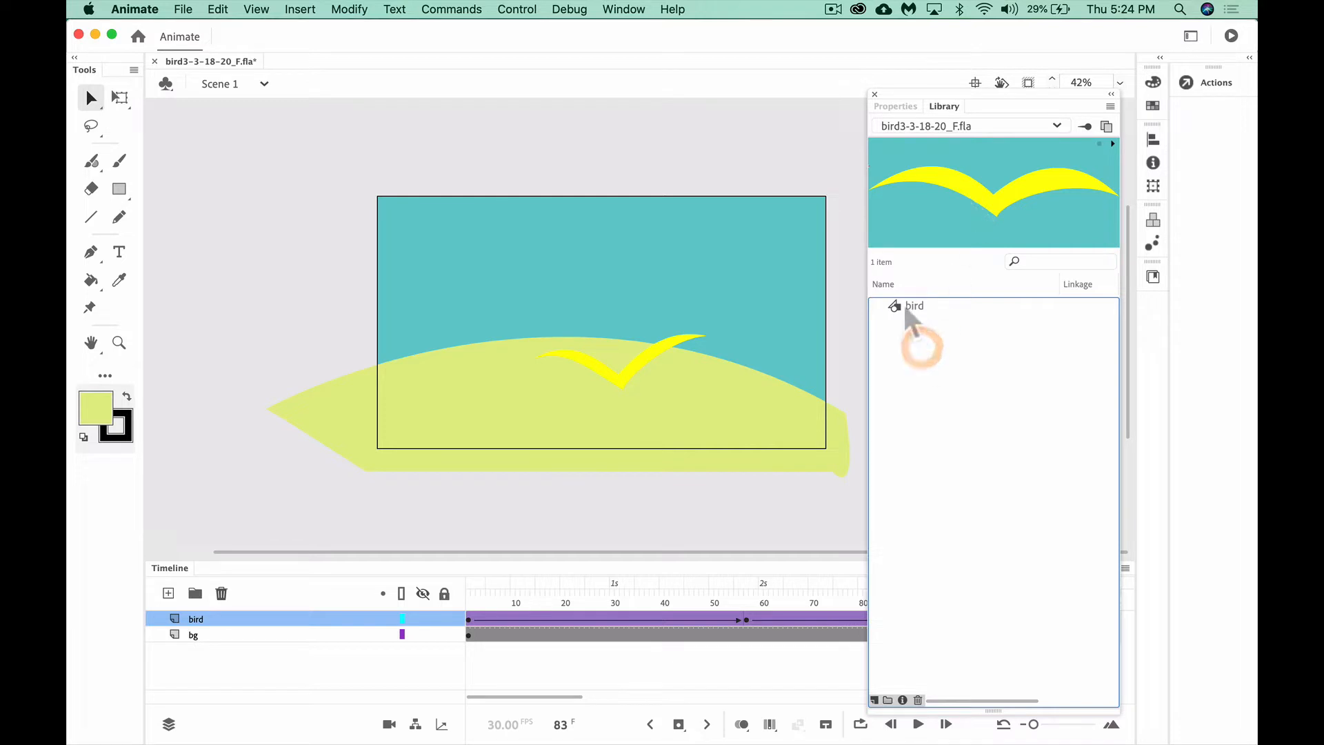
pyautogui.click(905, 305)
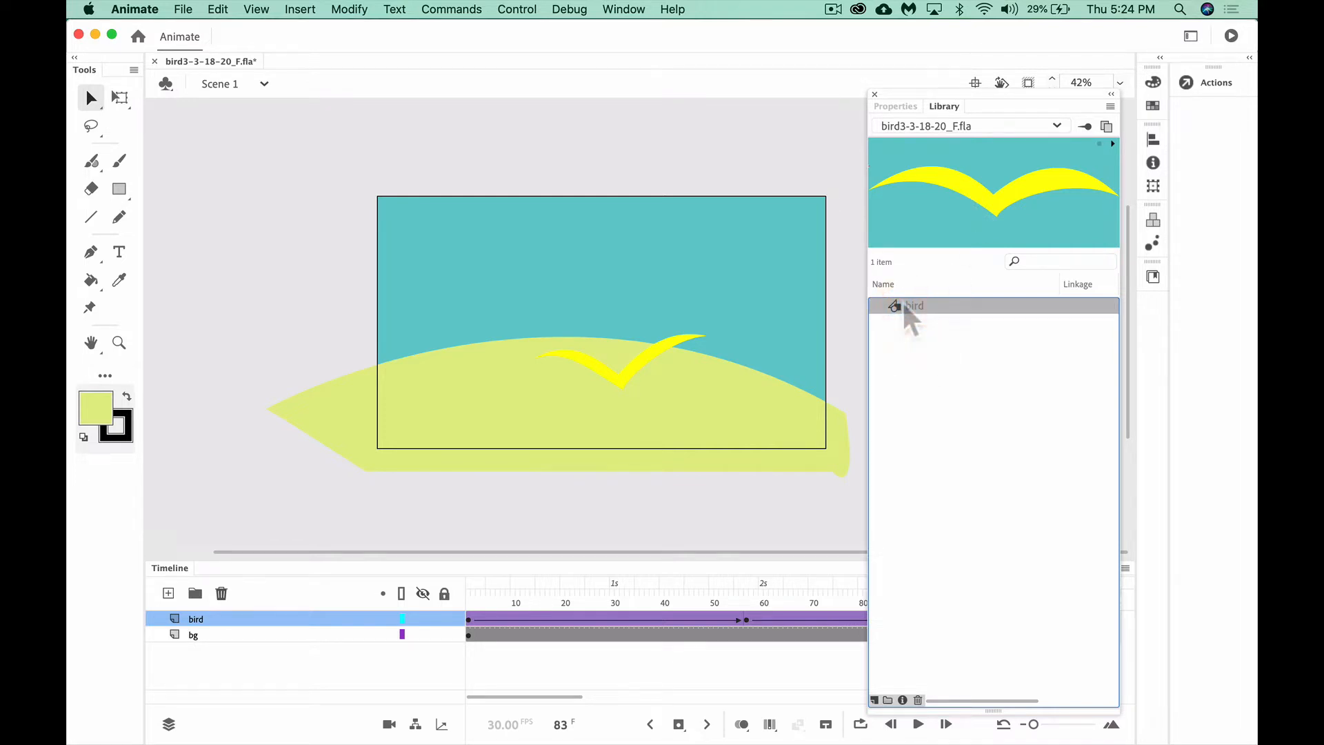
pyautogui.doubleClick(904, 306)
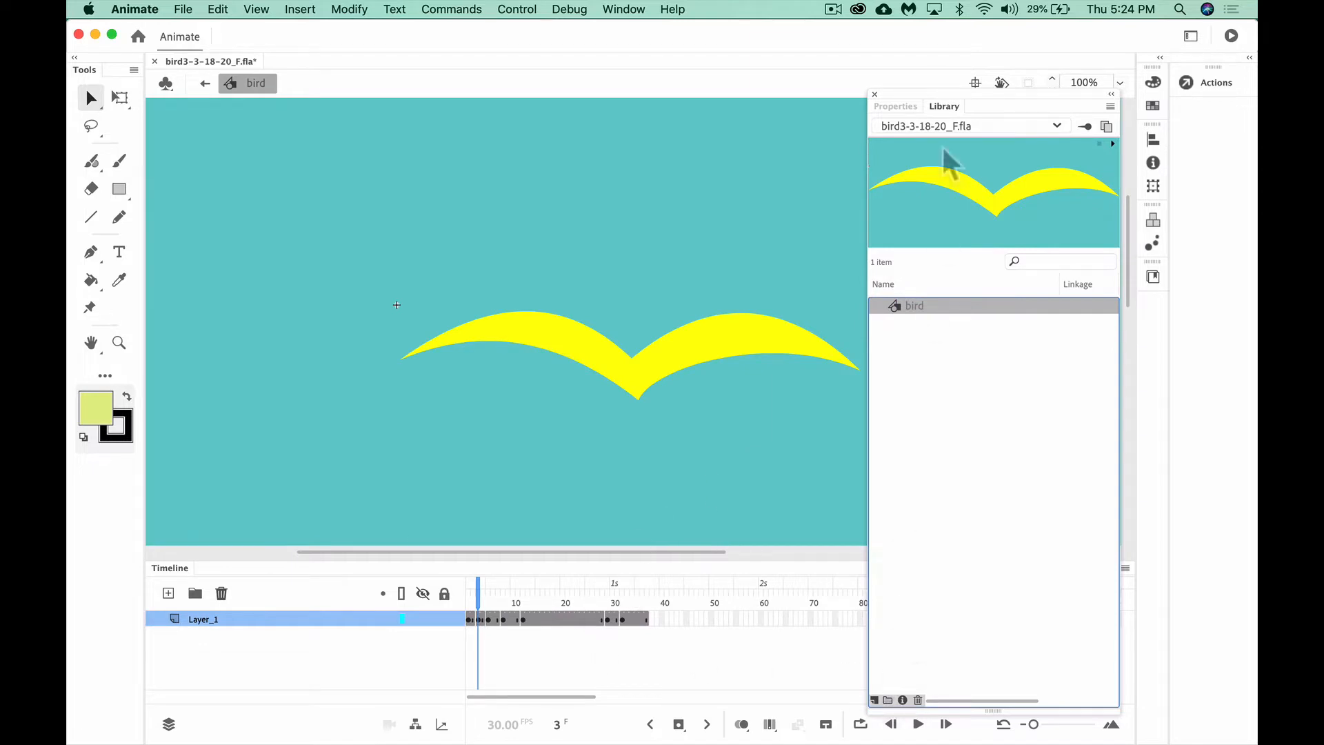
pyautogui.click(942, 105)
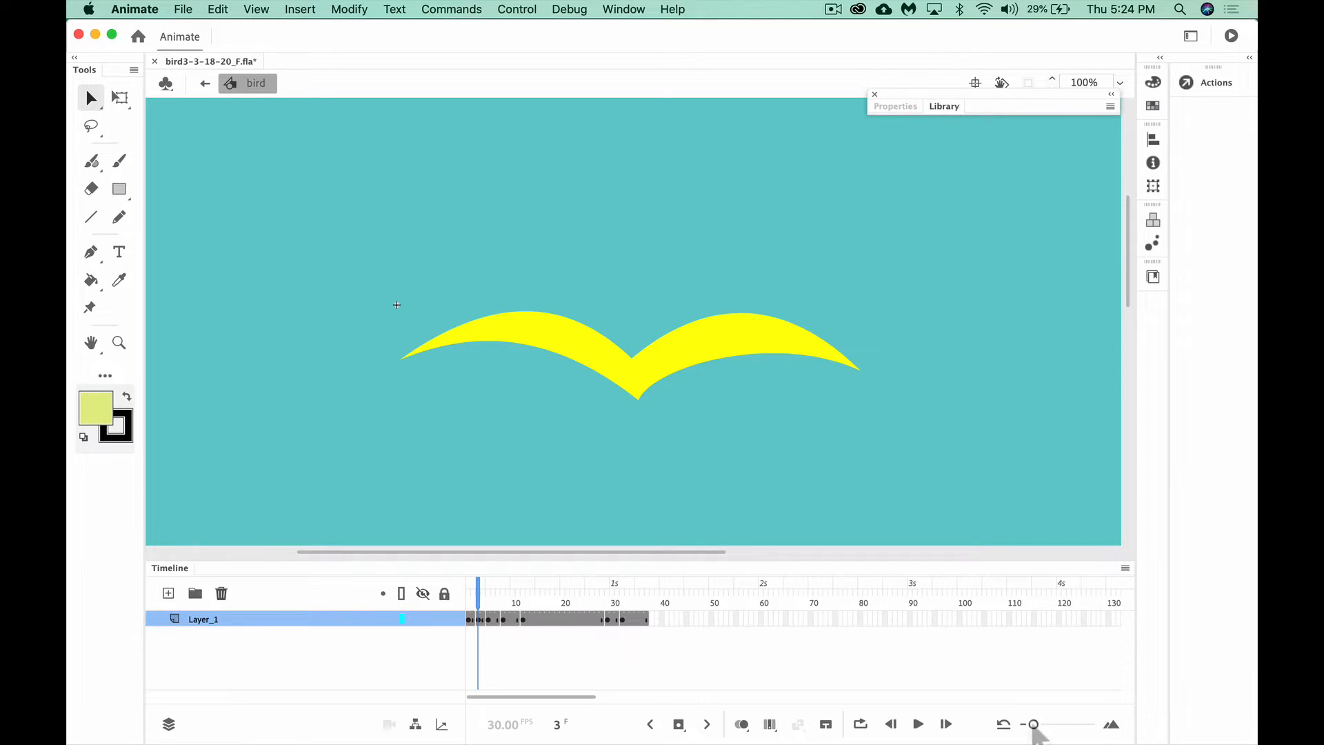
# Enlarge the timeline frames and compare the wing shapes at the bird symbol's first two keyframes, frames 1 and 3.
pyautogui.moveTo(1034, 724); pyautogui.dragTo(1049, 724)
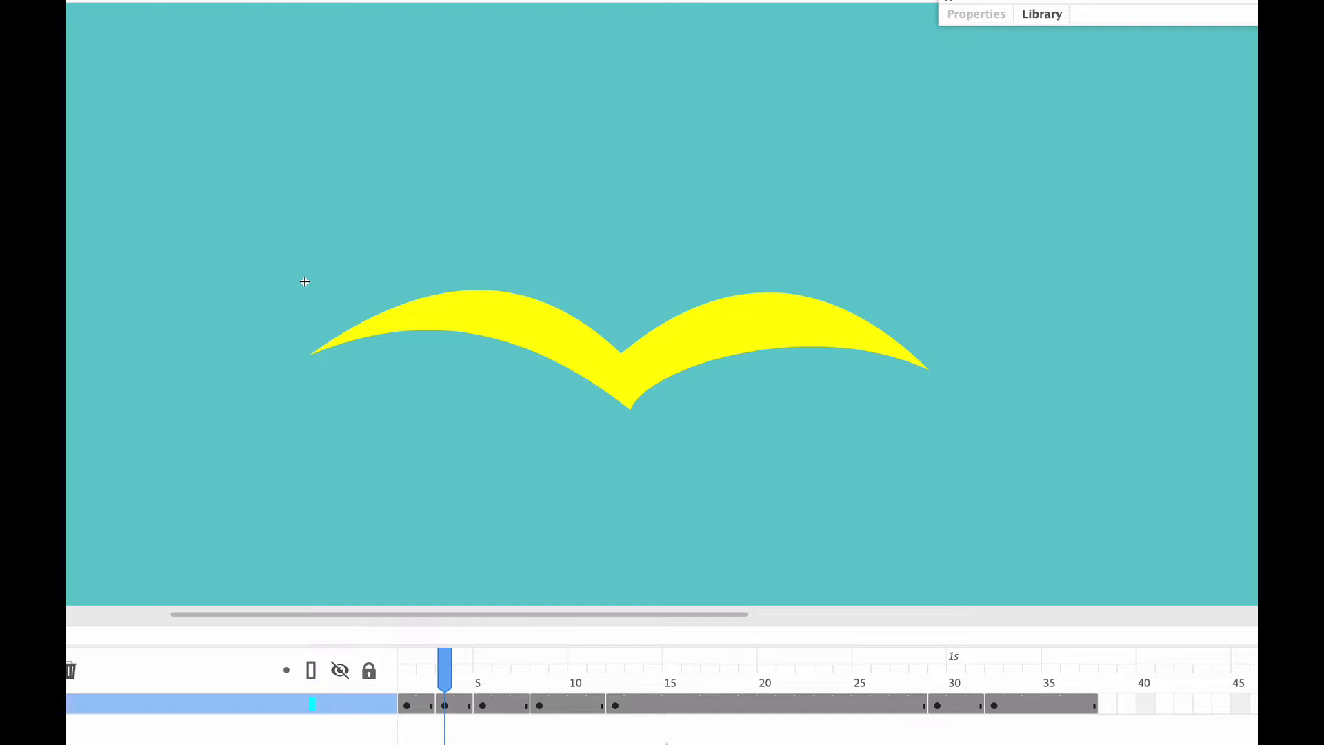
pyautogui.click(398, 667)
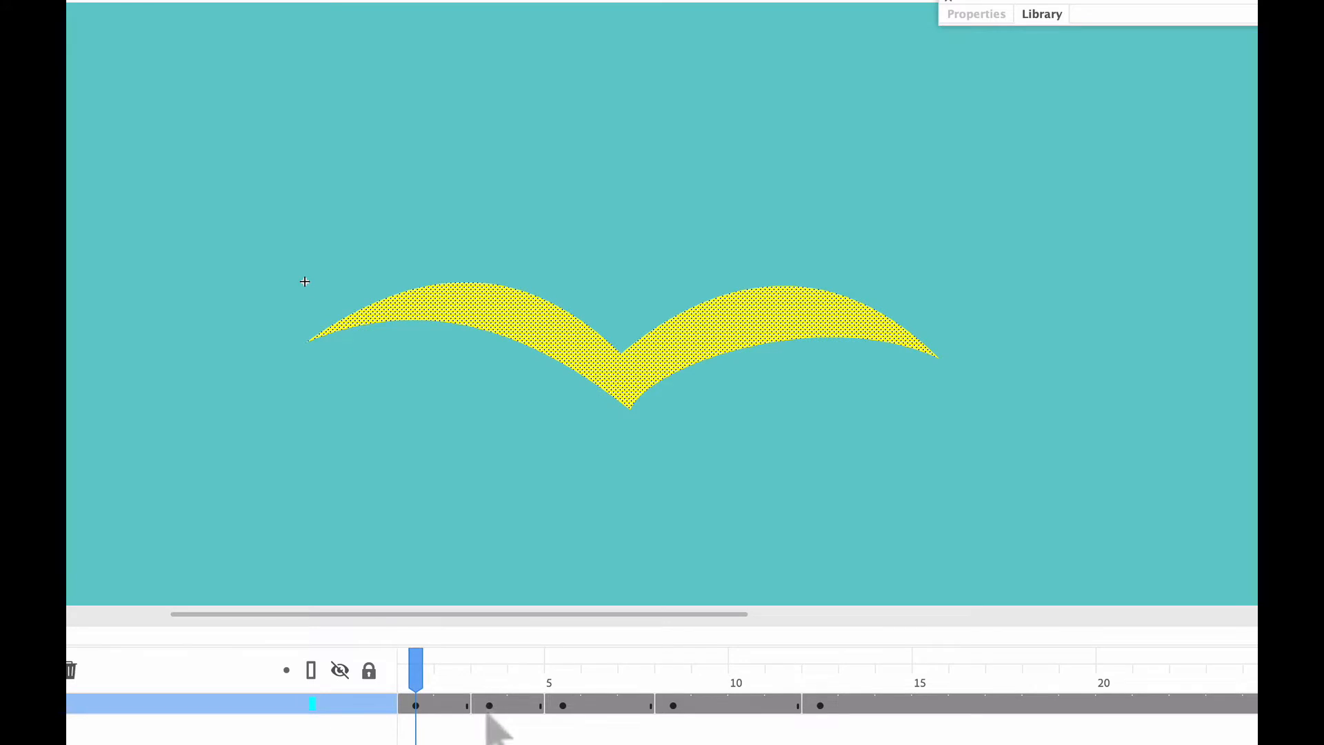
pyautogui.click(417, 706)
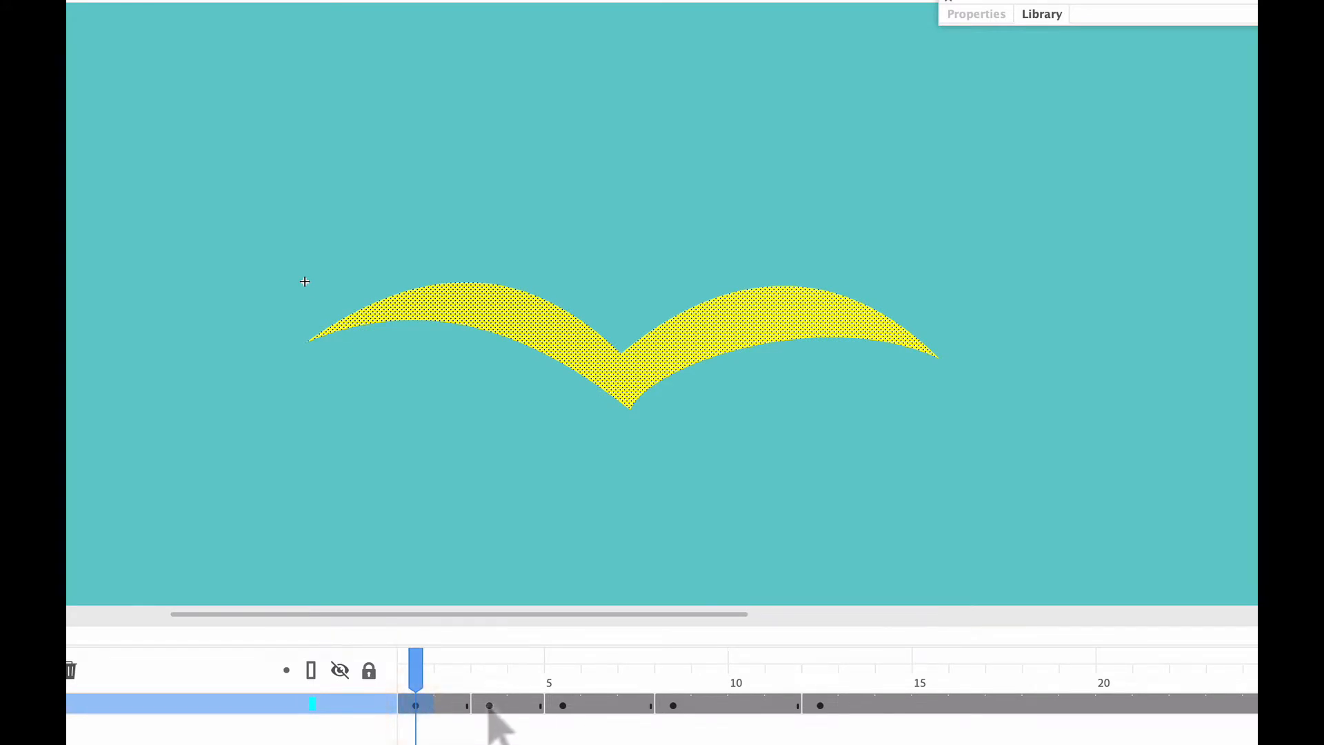
pyautogui.hotkey('shift', '.')
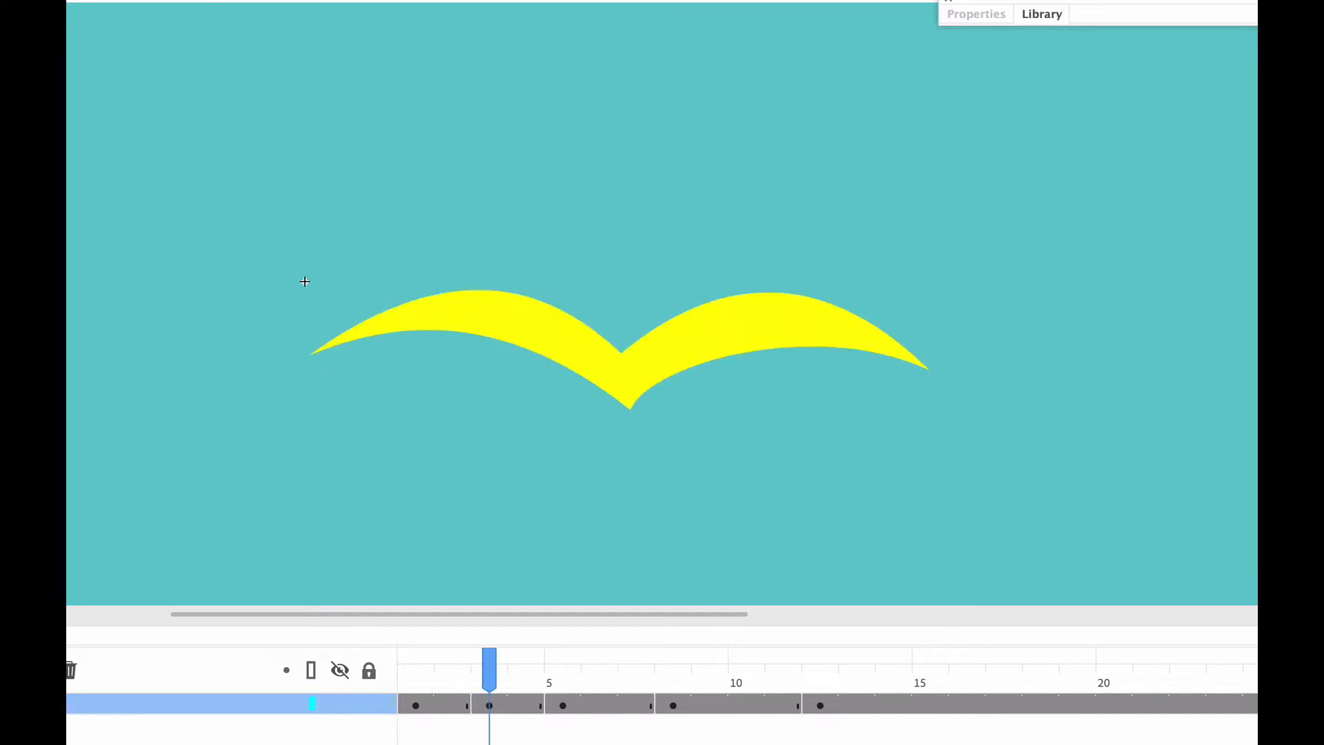
pyautogui.hotkey('shift', ',')
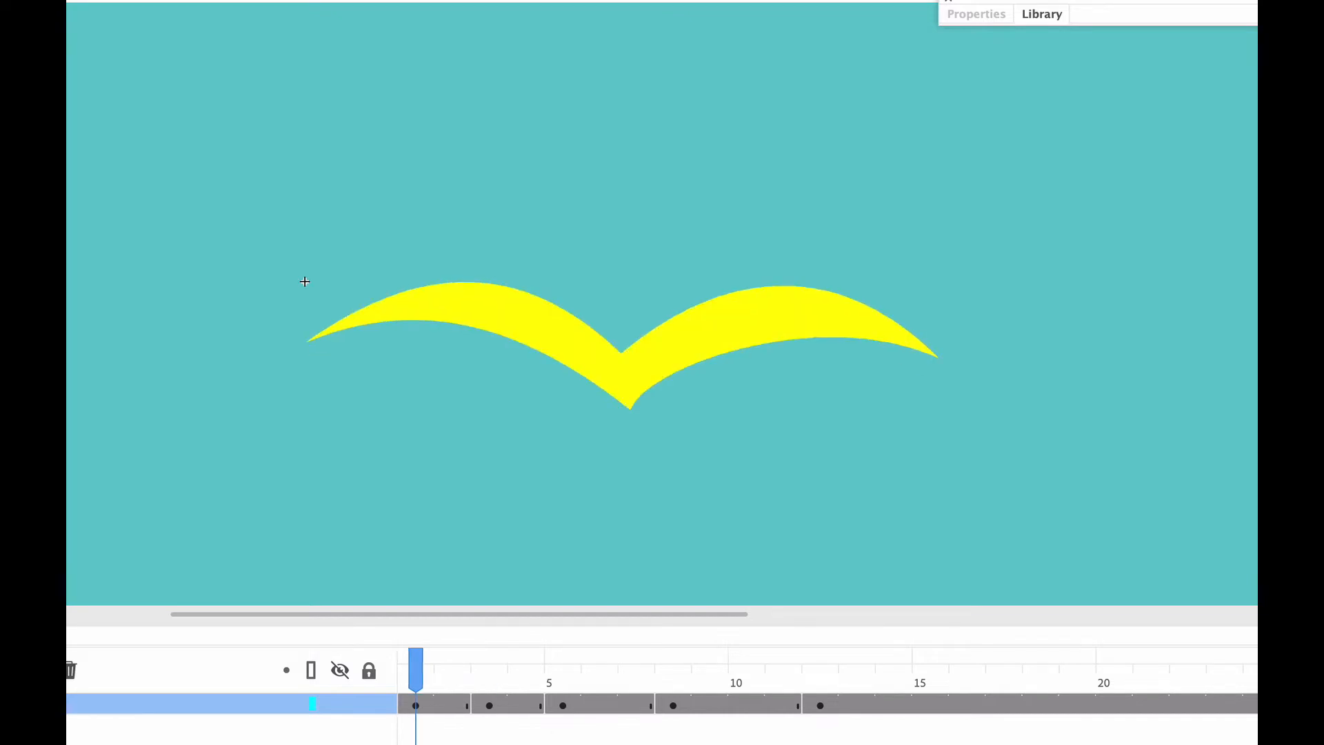
pyautogui.hotkey('shift', '.')
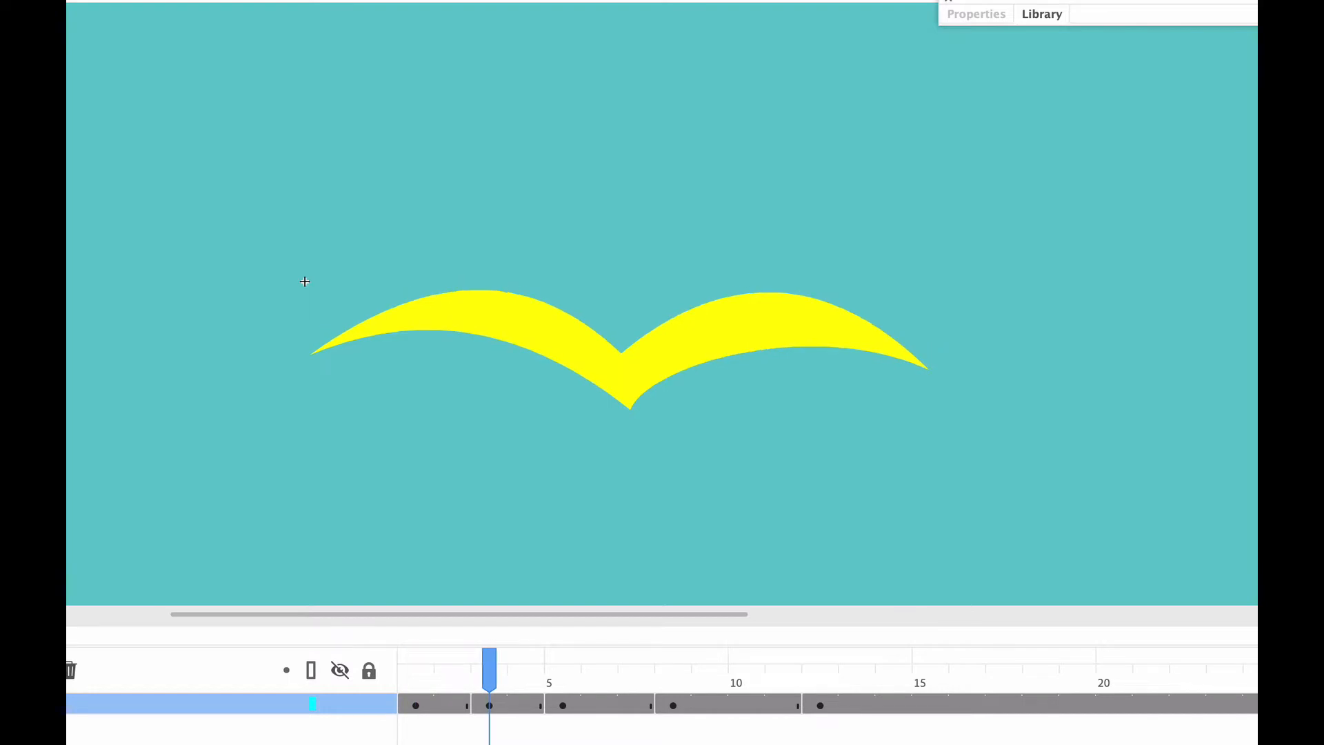
# Step through the bird symbol's remaining keyframes, from frame 5 to frame 32, to examine how the wings change.
pyautogui.click(706, 724)
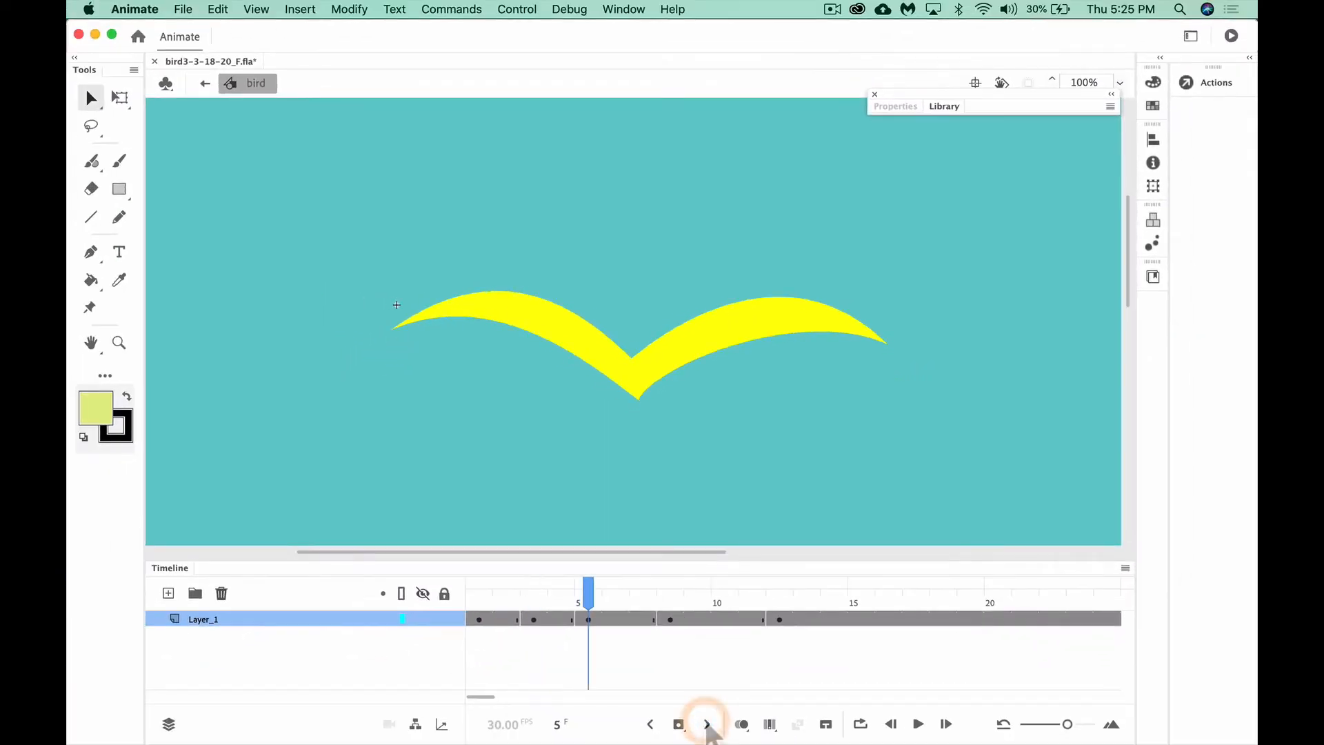
pyautogui.click(707, 724)
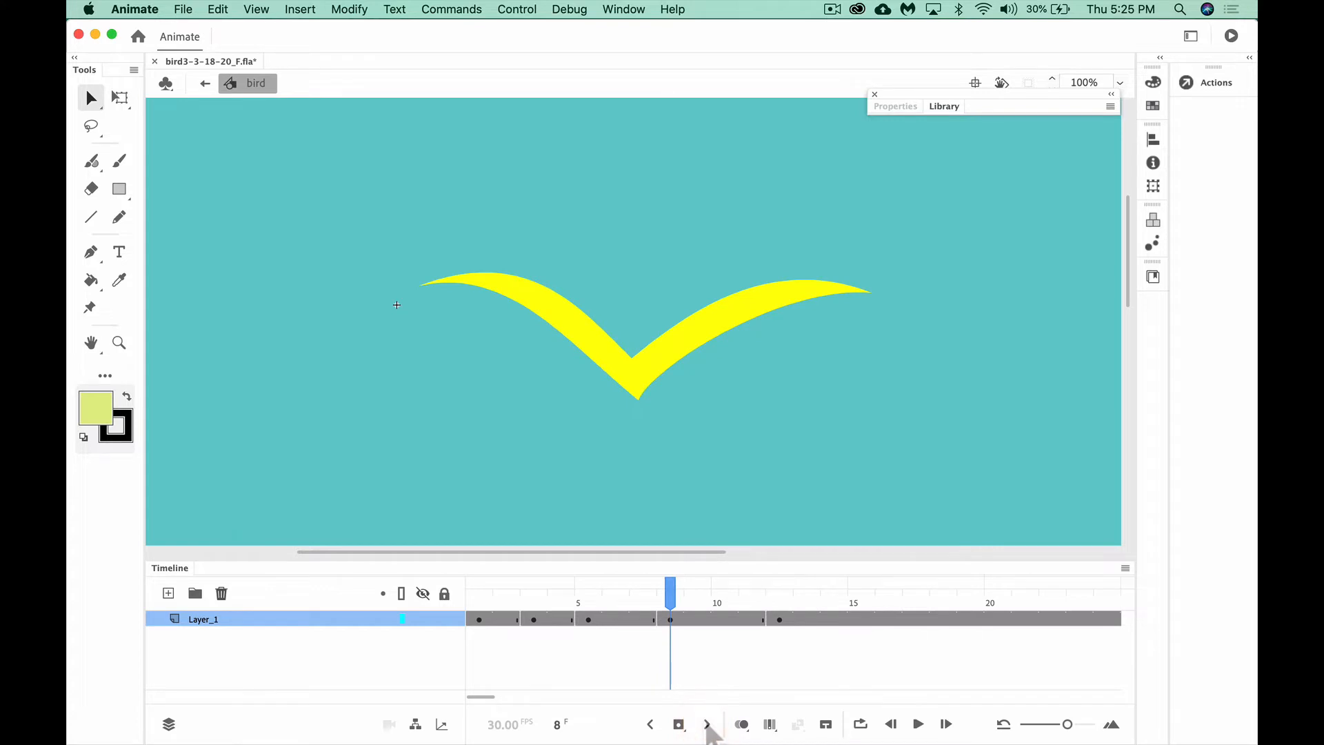
pyautogui.click(707, 724)
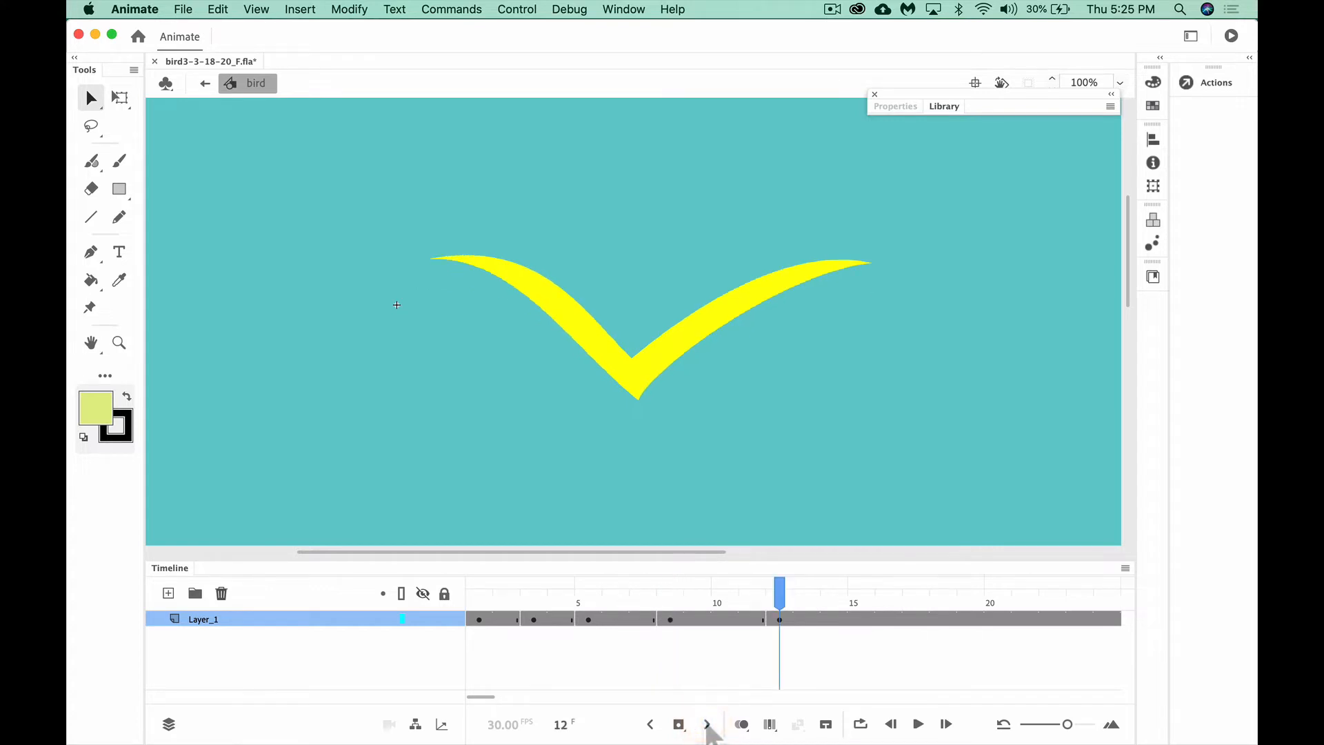
pyautogui.click(706, 724)
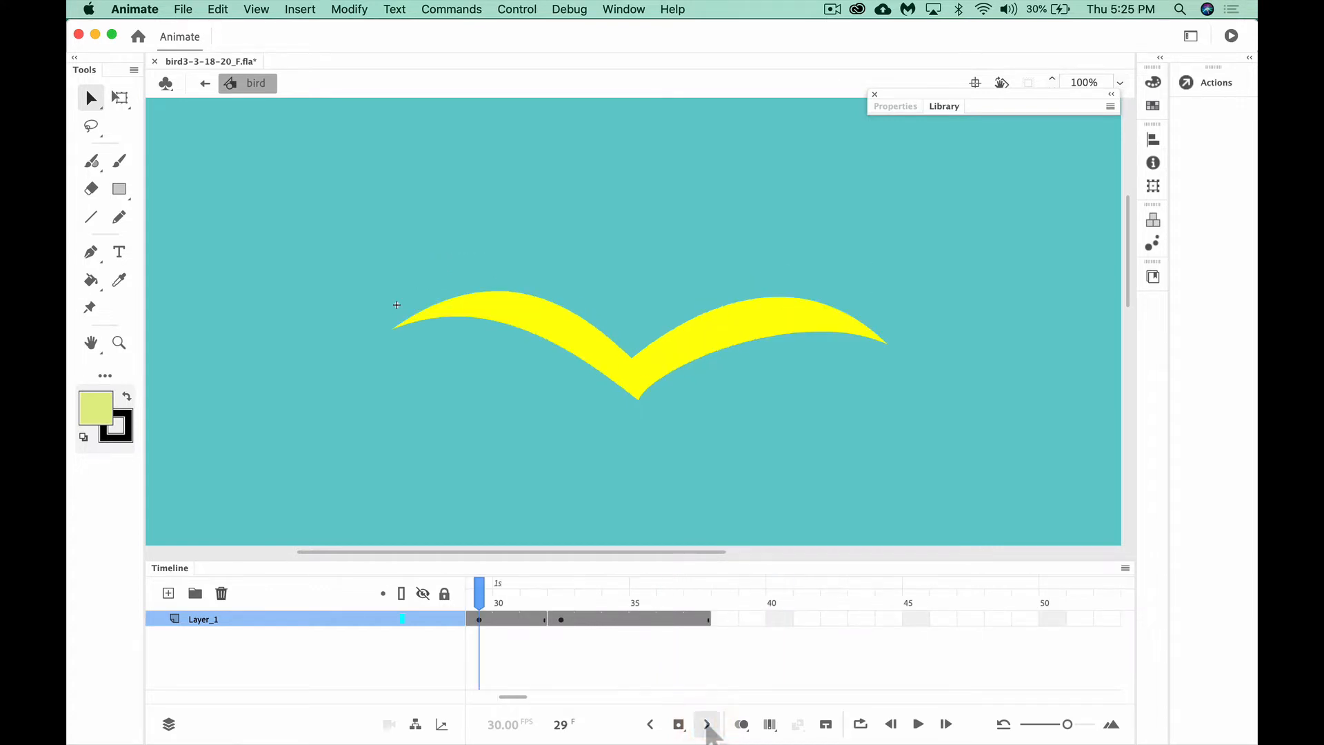
pyautogui.click(707, 724)
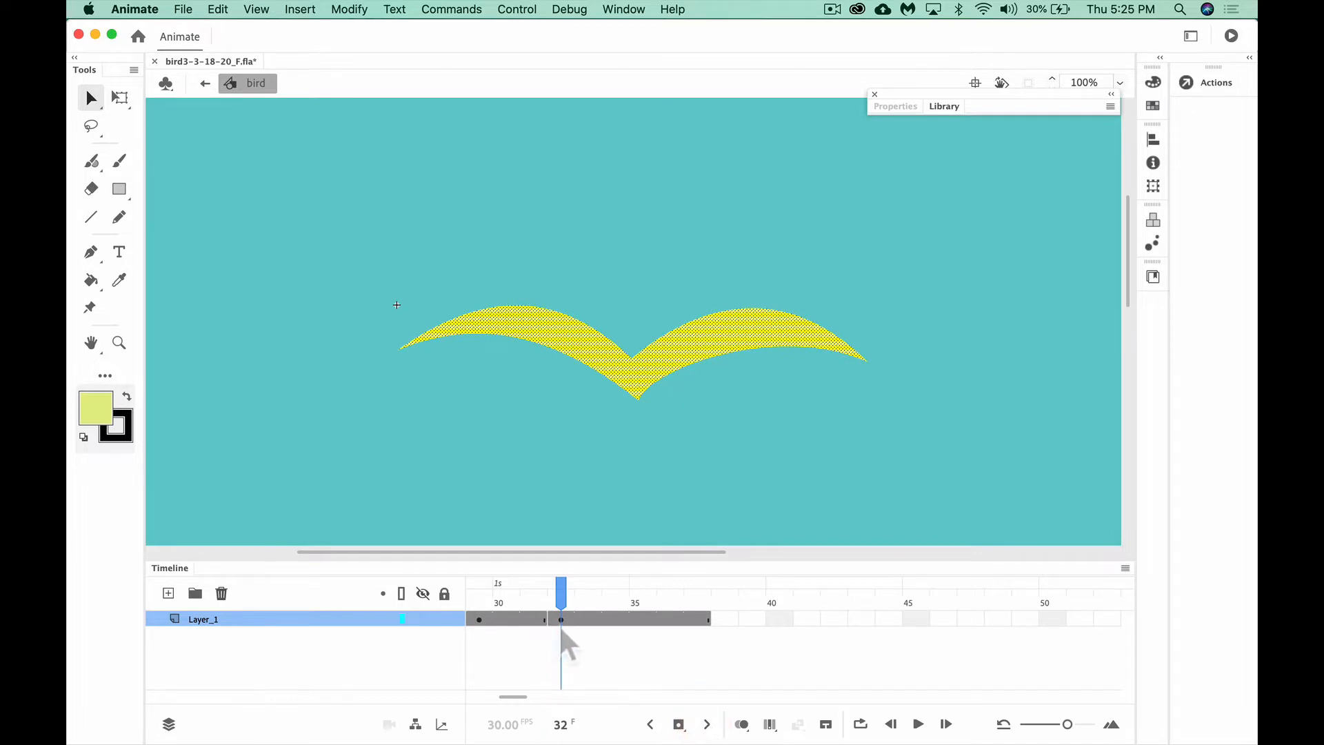
# Play back the bird's wing-flap animation several times, first at 100% and again at 25% zoom.
pyautogui.press('Return')
pyautogui.press('Return')
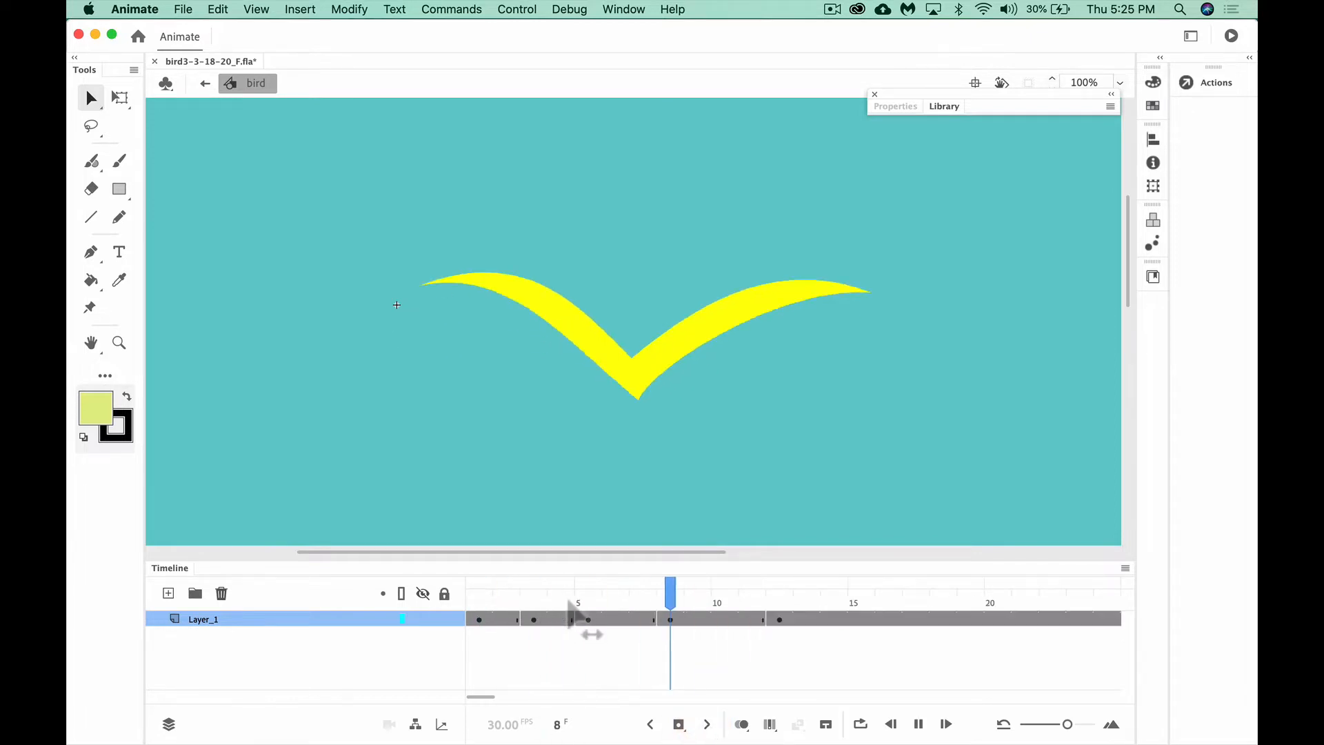
pyautogui.press('Return')
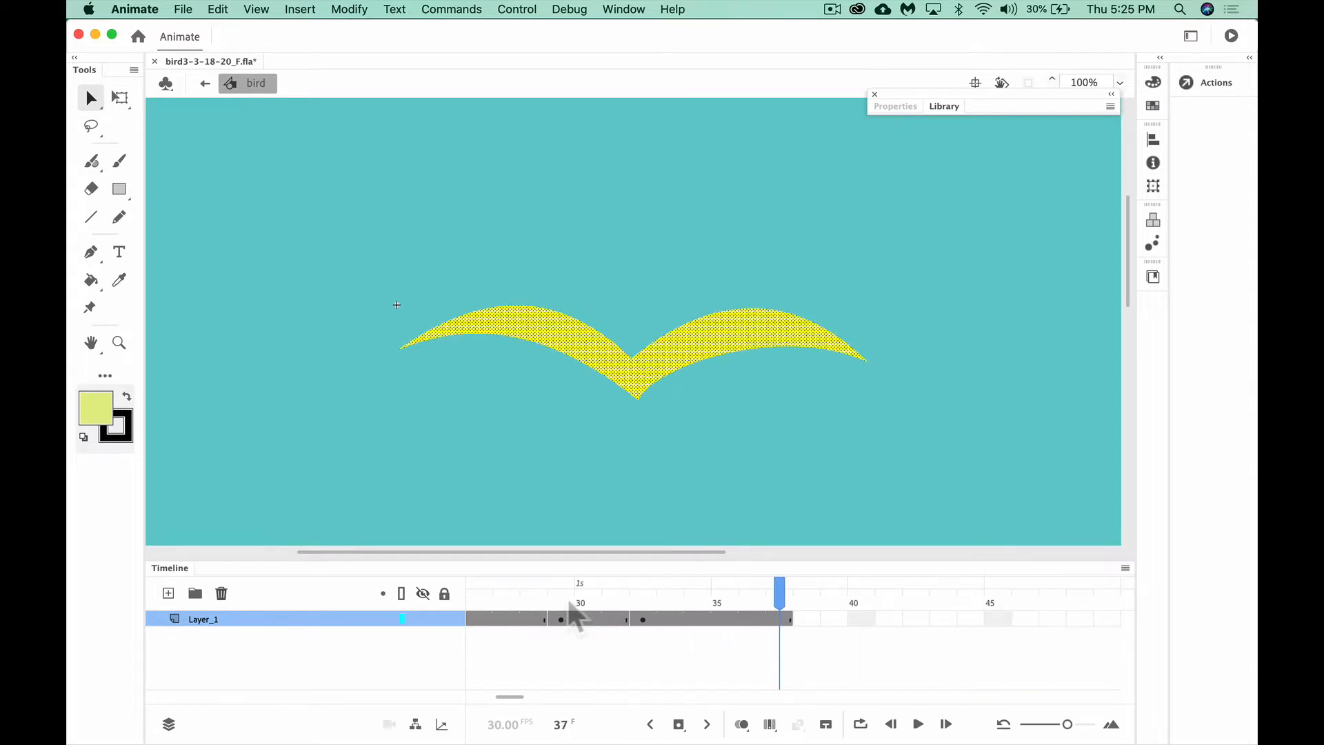
pyautogui.press('super+minus')
pyautogui.press('super+minus')
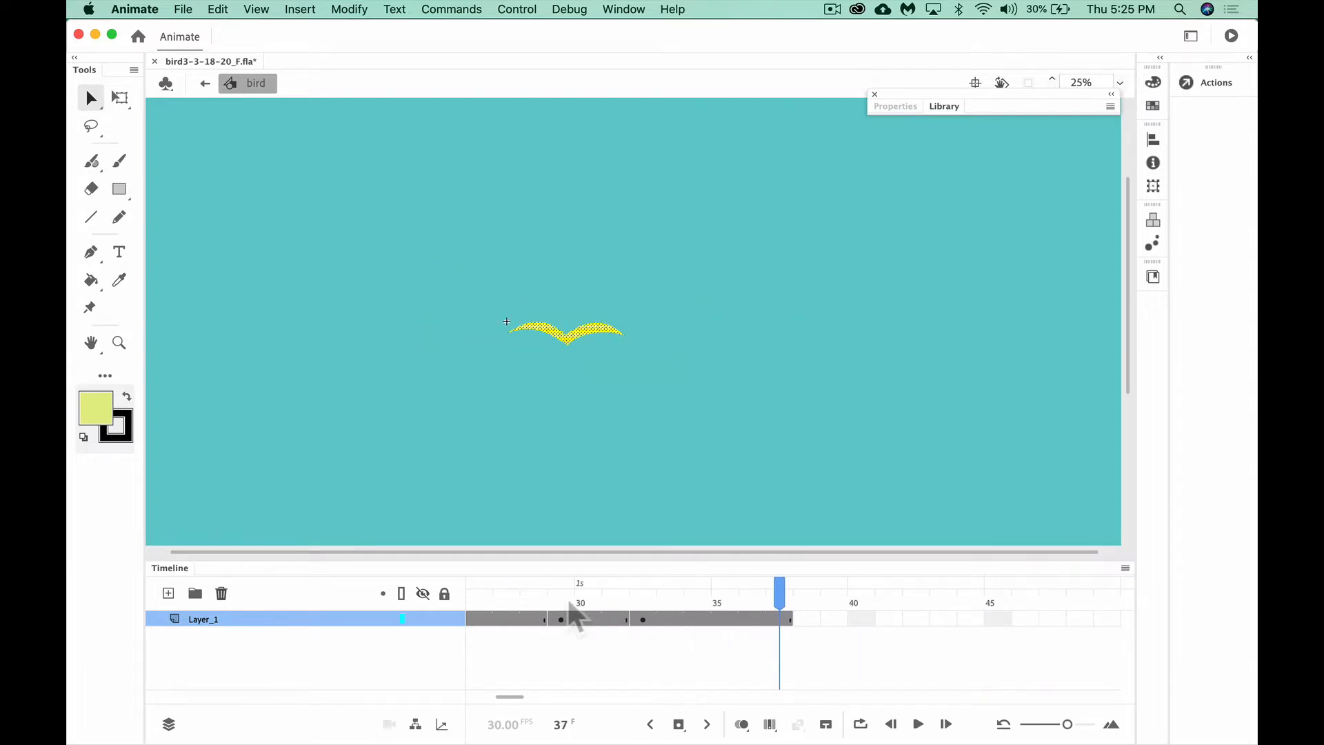
pyautogui.press('Return')
pyautogui.hotkey('shift', ',')
pyautogui.press('Return')
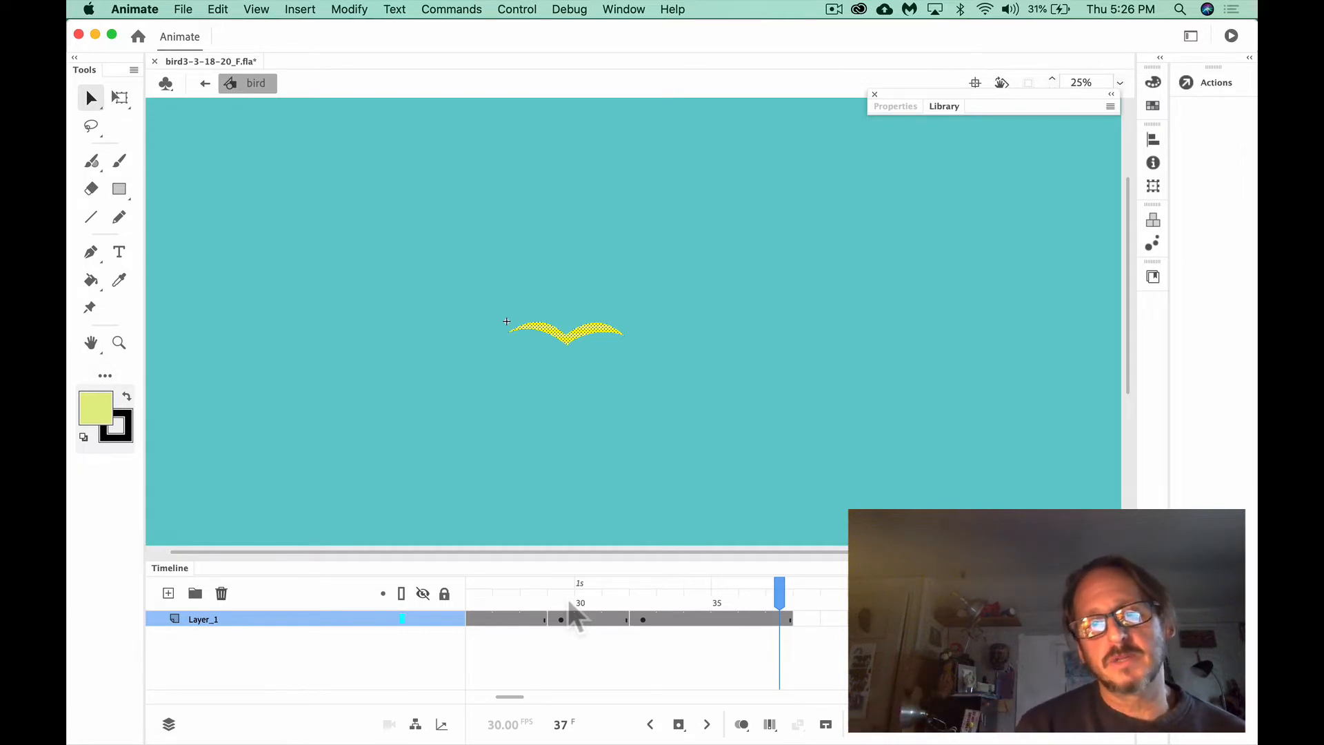
pyautogui.moveTo(667, 617); pyautogui.dragTo(241, 614)
pyautogui.press('Return')
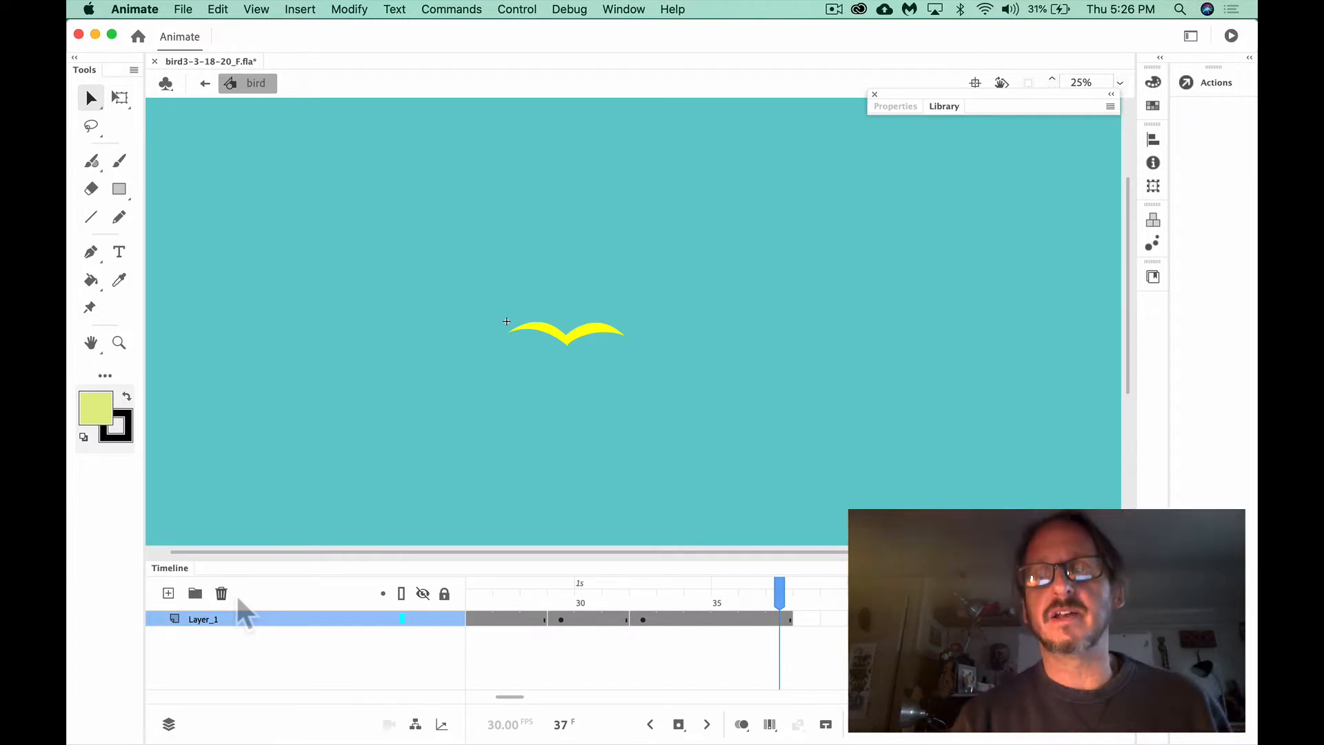
# Go back to frame 1 of Scene 1 and save the bird file.
pyautogui.click(204, 84)
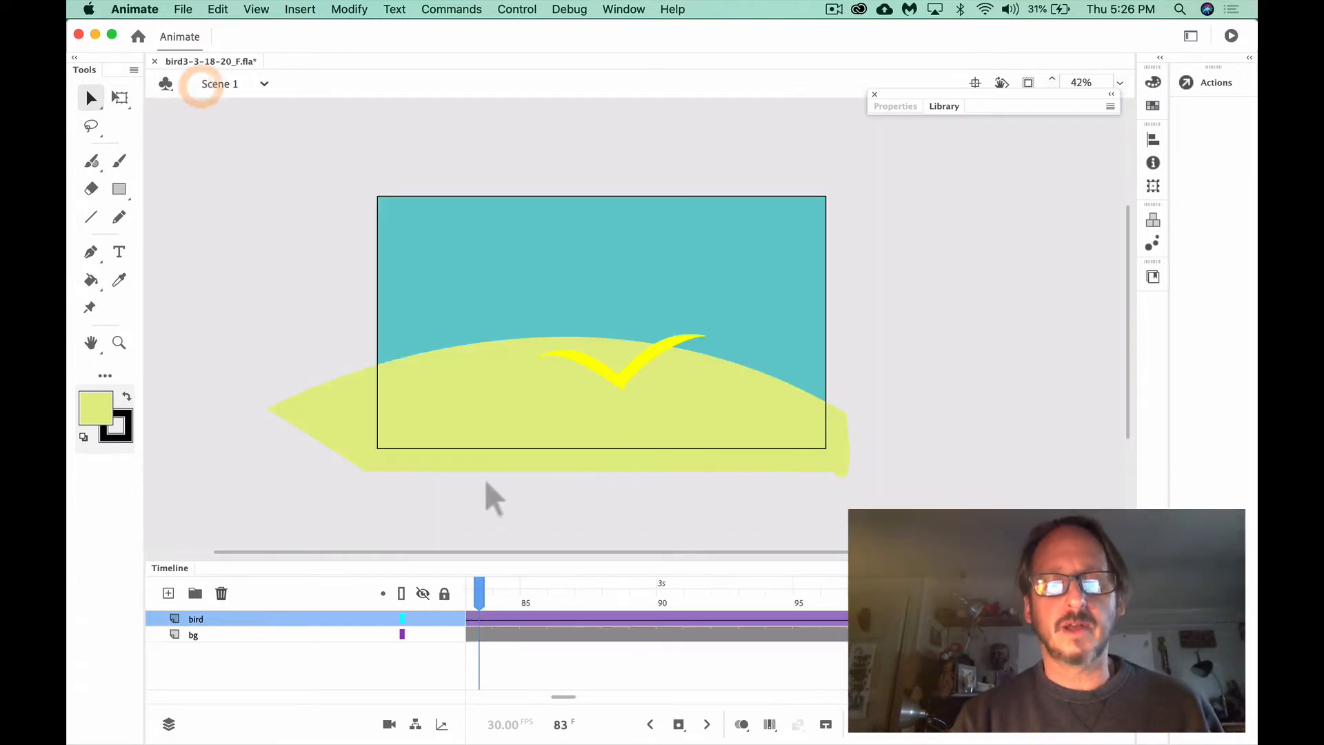
pyautogui.moveTo(479, 591); pyautogui.dragTo(266, 621)
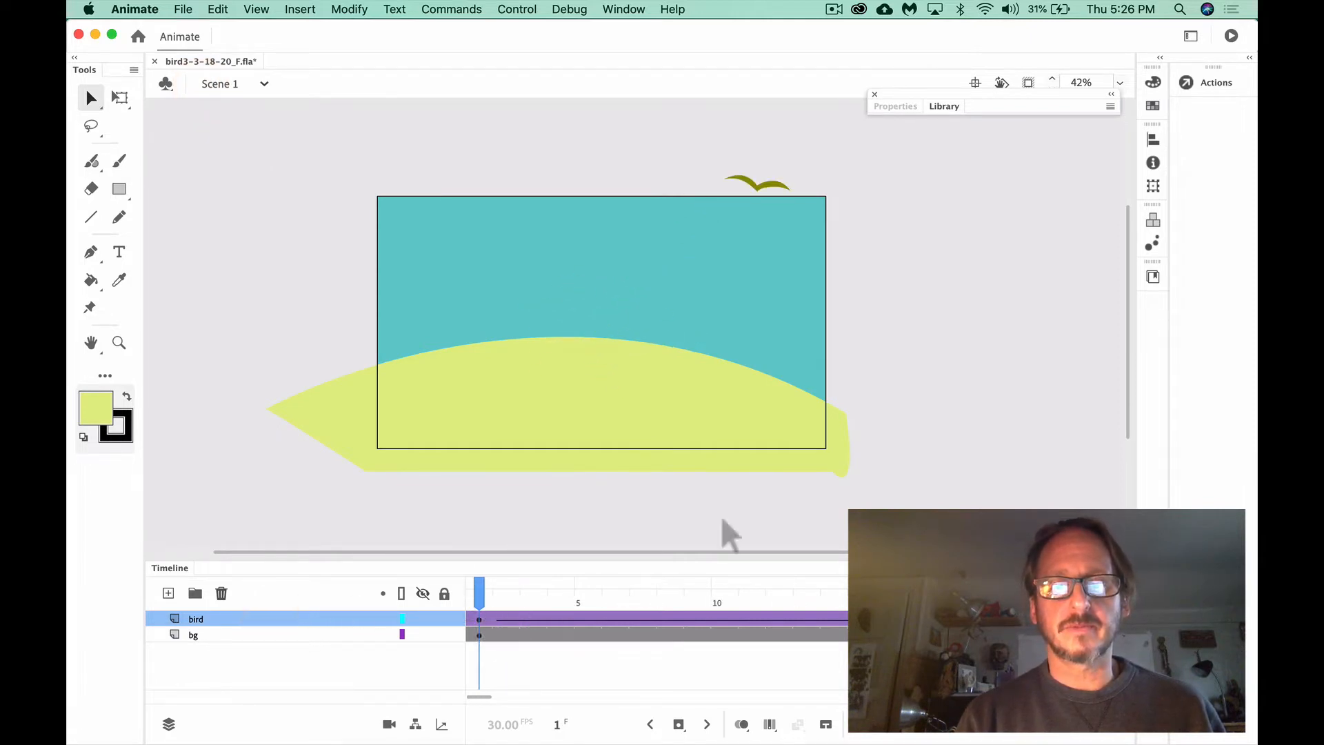
pyautogui.press('super+s')
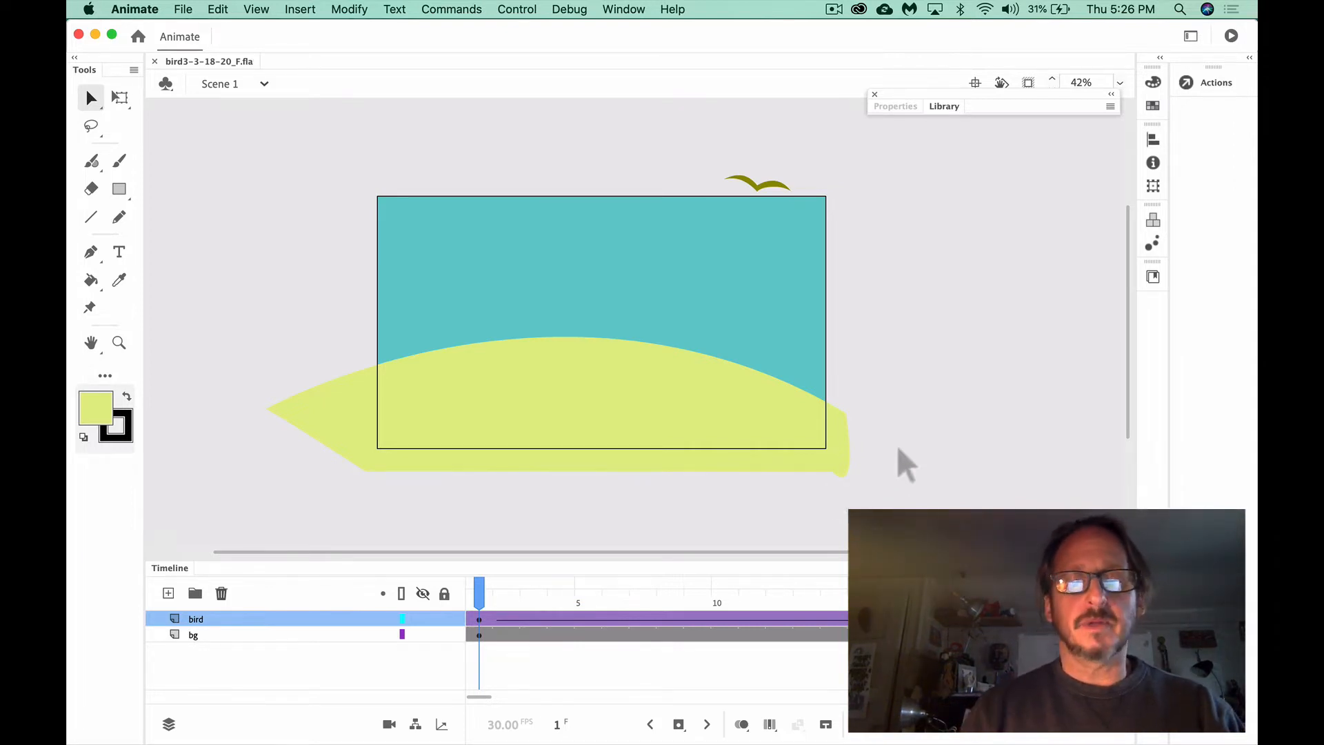
# Create a new HD 1280 x 720 ActionScript 3.0 document with a frame rate of 24.
pyautogui.press('super+n')
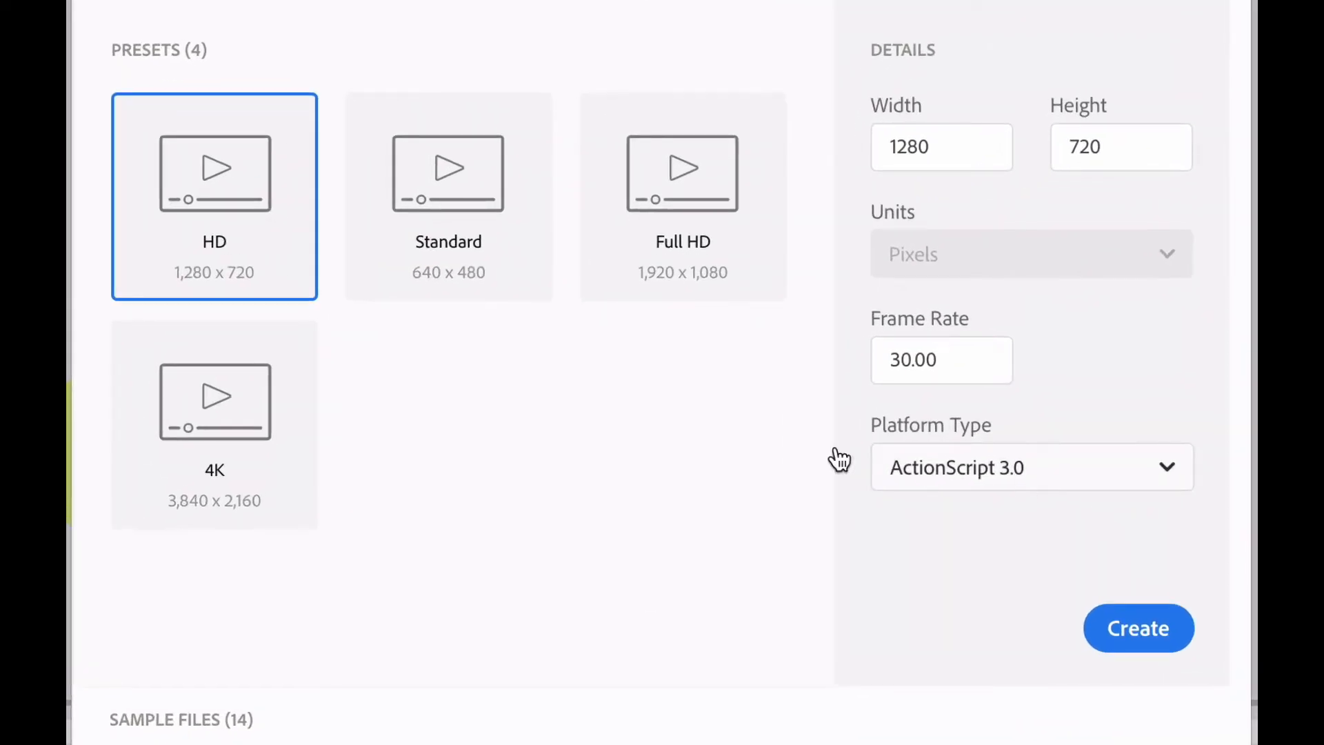
pyautogui.click(951, 353)
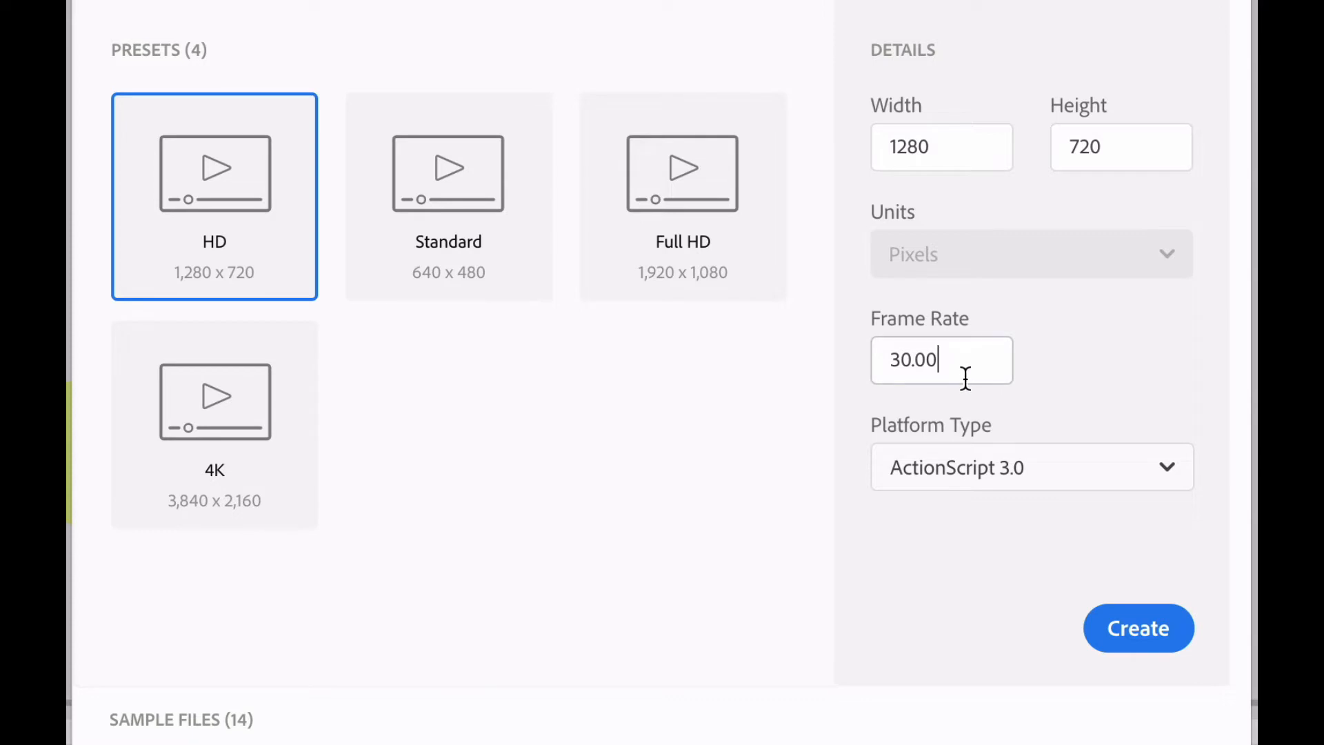
pyautogui.hotkey('ctrl', 'a')
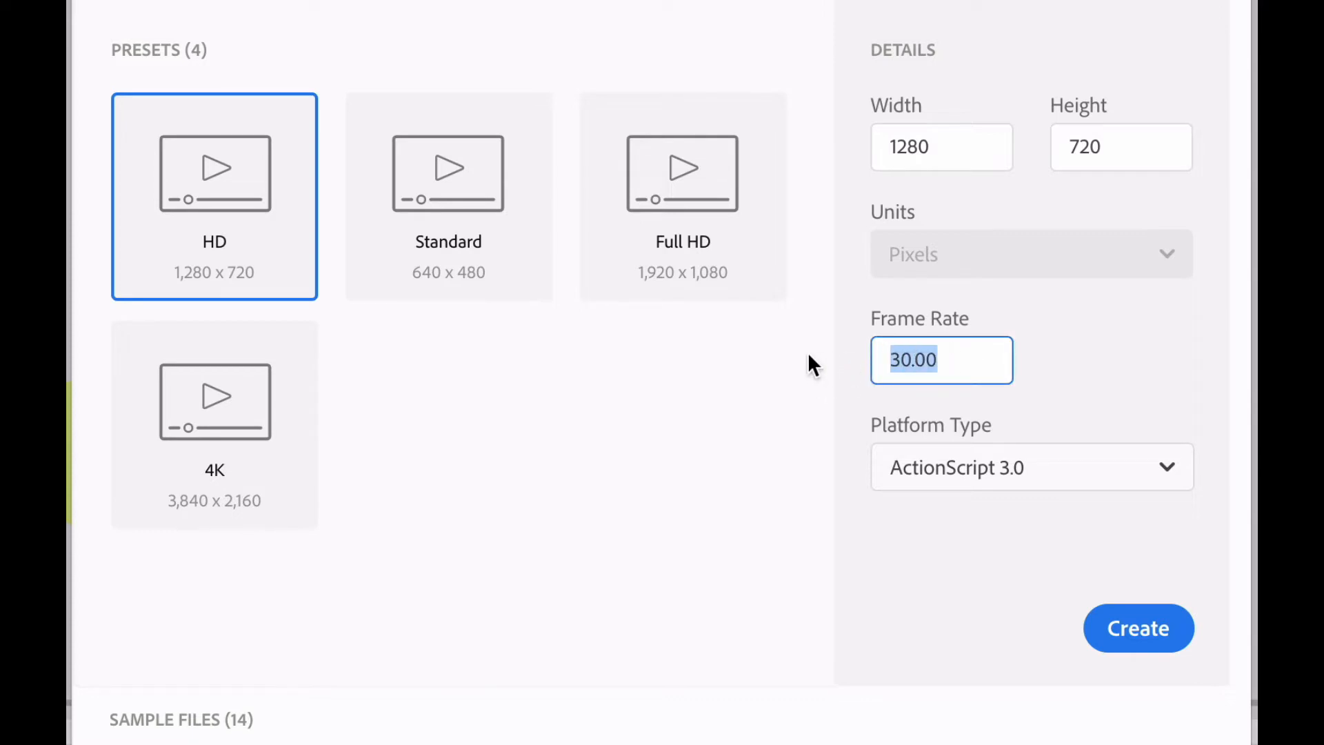
pyautogui.write('24')
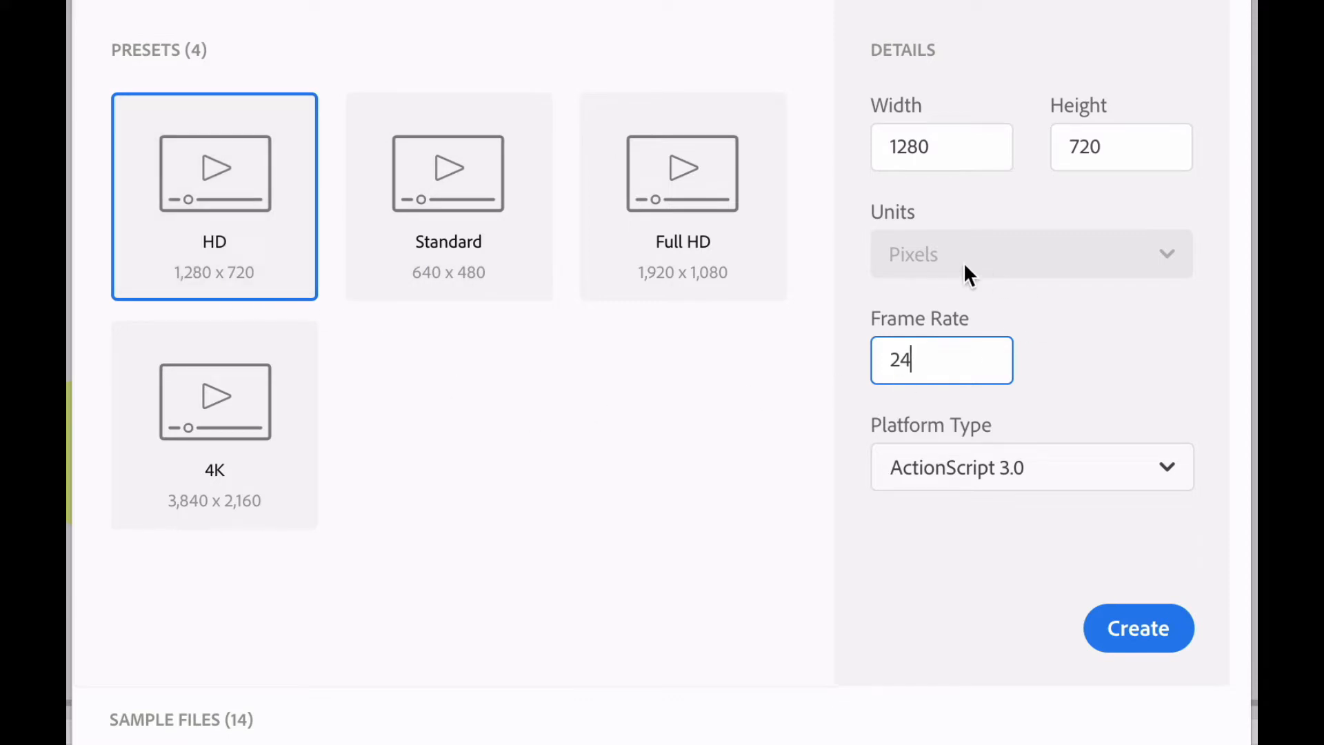
pyautogui.click(1143, 642)
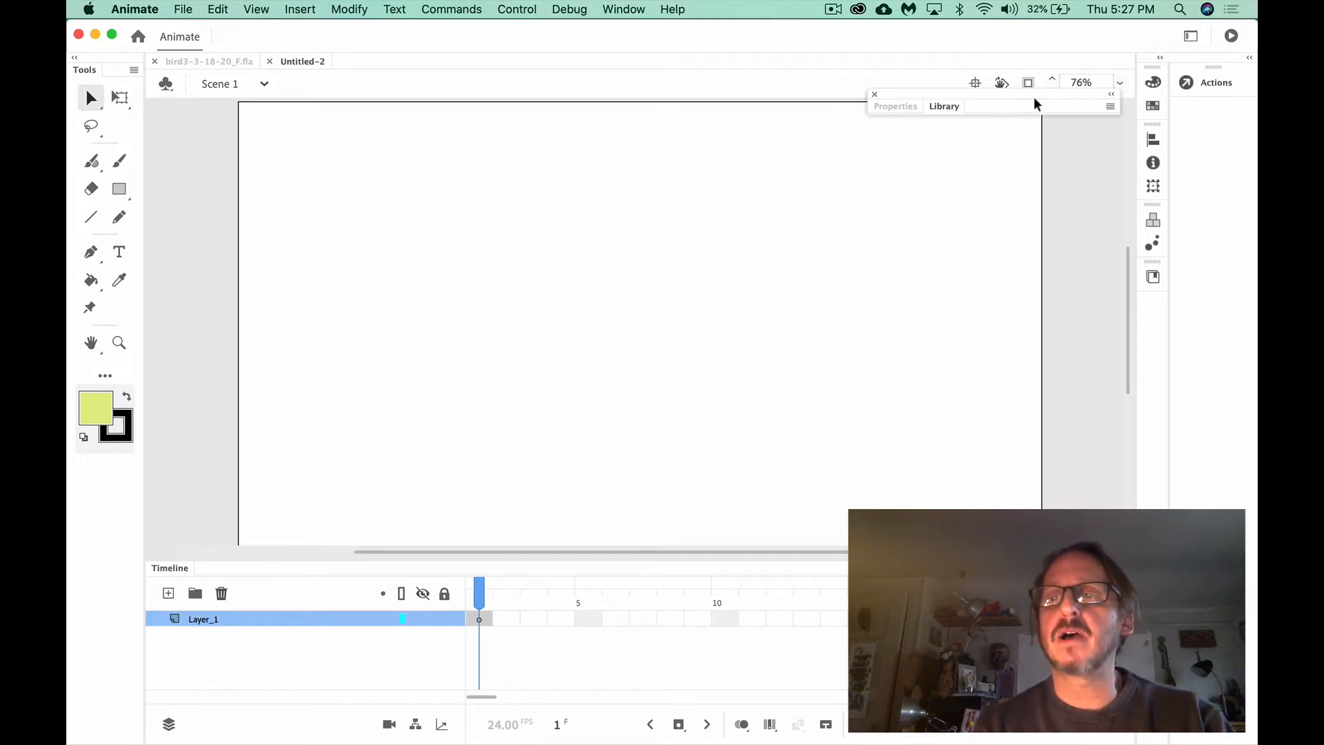
# Move the collapsed Library panel clear of the zoom controls and set the stage magnification to 65%.
pyautogui.moveTo(1034, 100); pyautogui.dragTo(1038, 148)
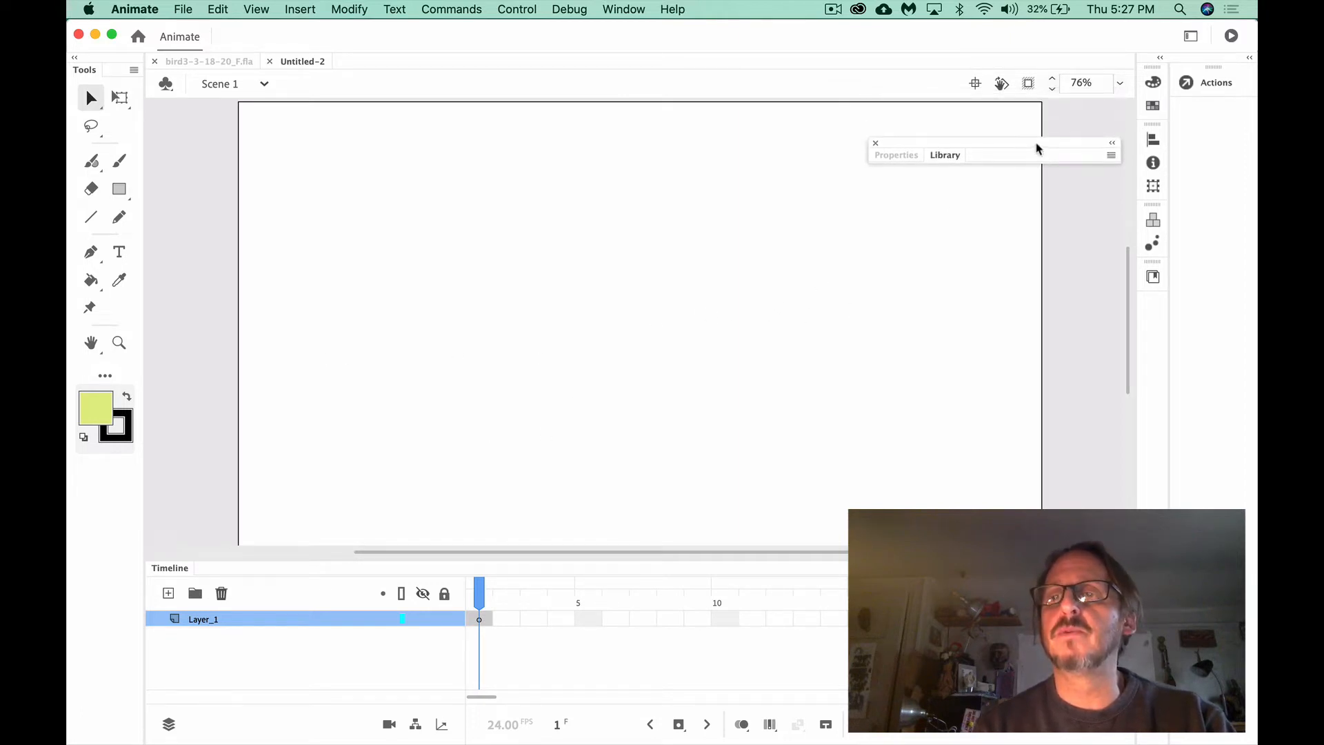
pyautogui.click(1092, 88)
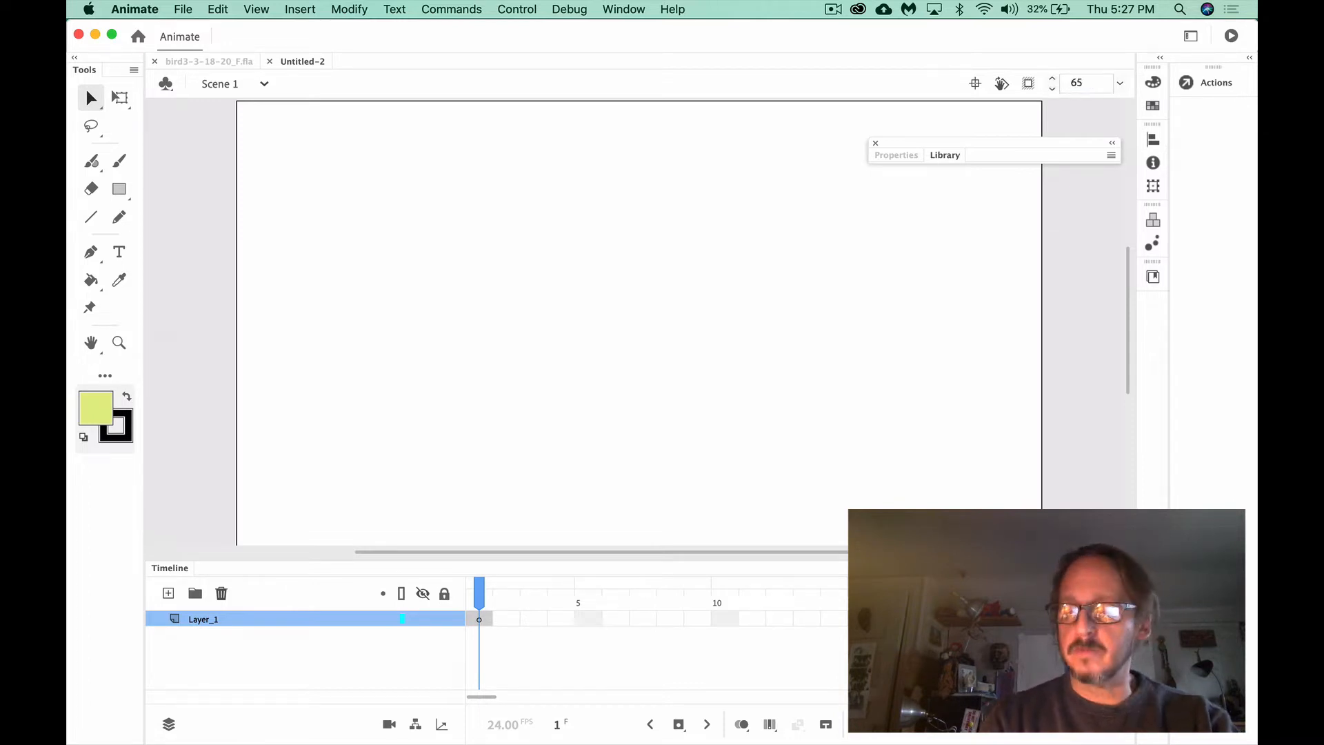
pyautogui.click(1052, 88)
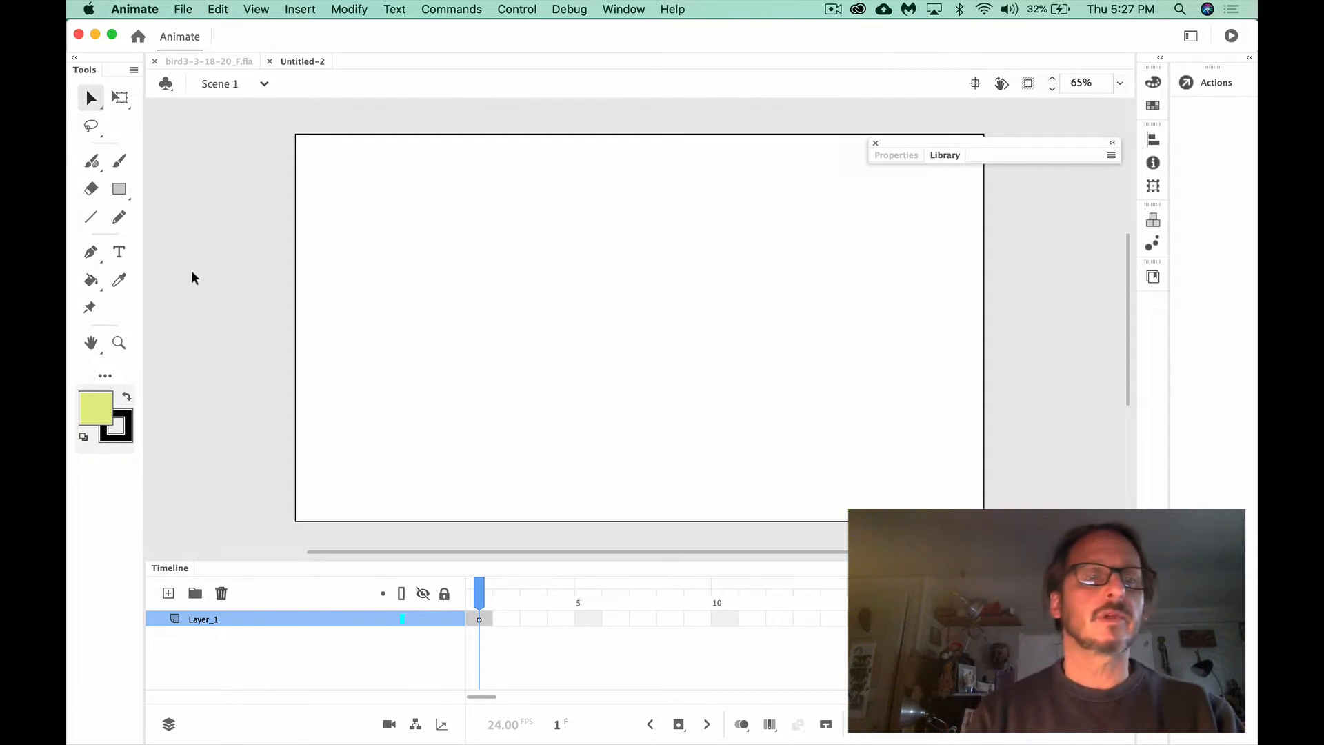
# Draw a small yellow-green rectangle with a black outline near the stage's left edge.
pyautogui.click(120, 191)
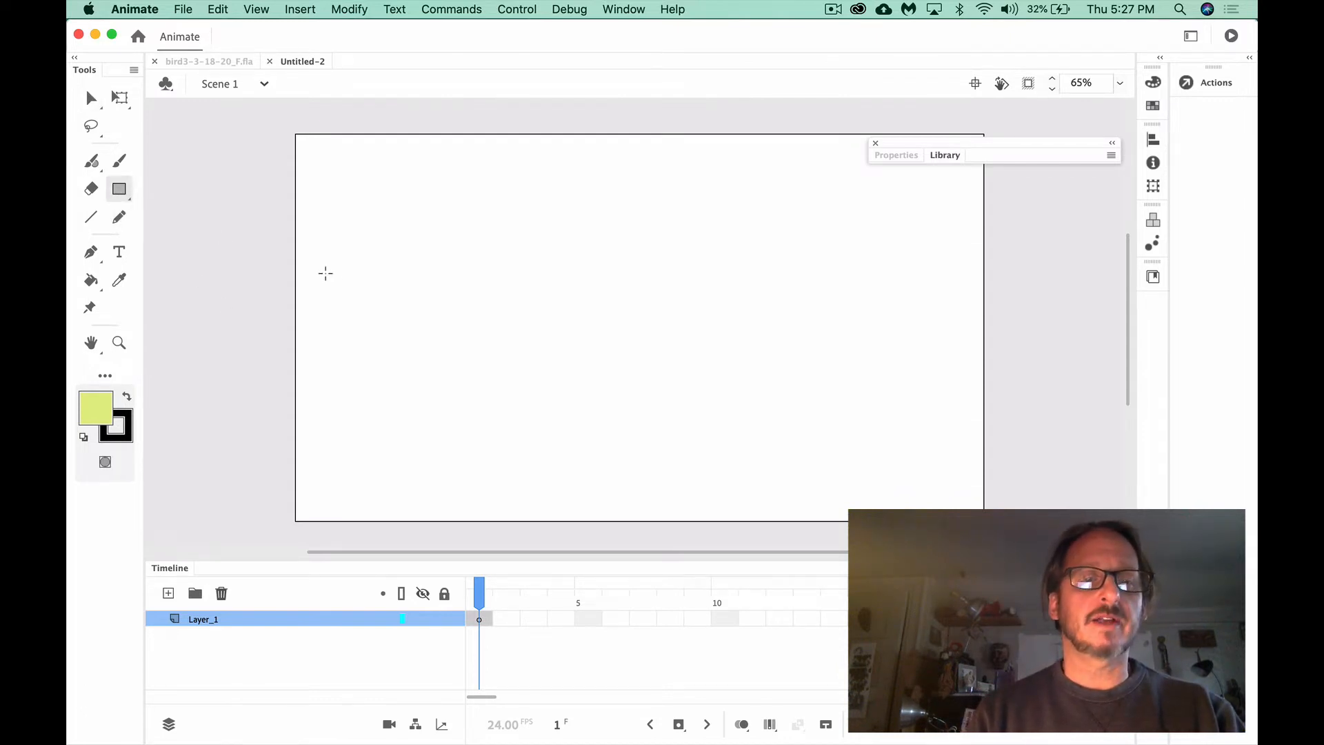
pyautogui.moveTo(319, 270); pyautogui.dragTo(426, 359)
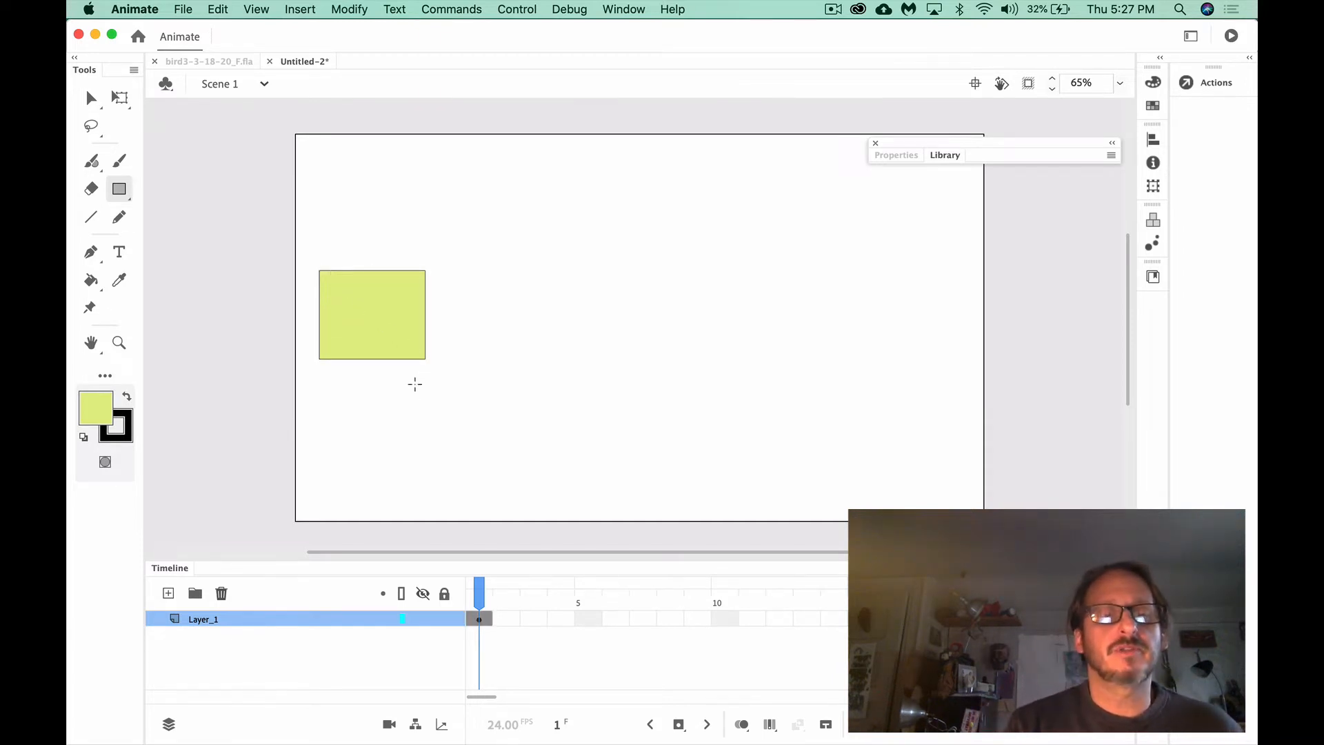
pyautogui.click(91, 98)
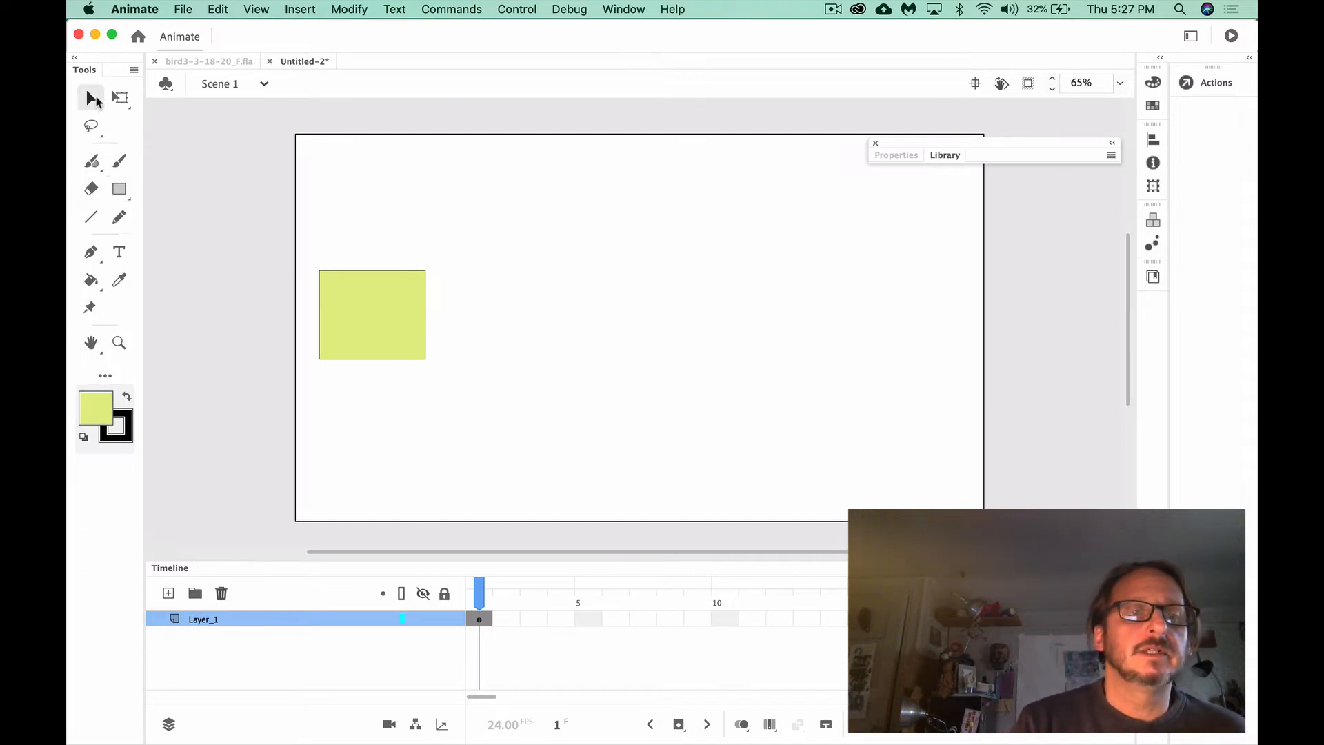
# Remove all of the rectangle's black outline, keeping the fill, and select the fill.
pyautogui.click(383, 271)
pyautogui.doubleClick(384, 271)
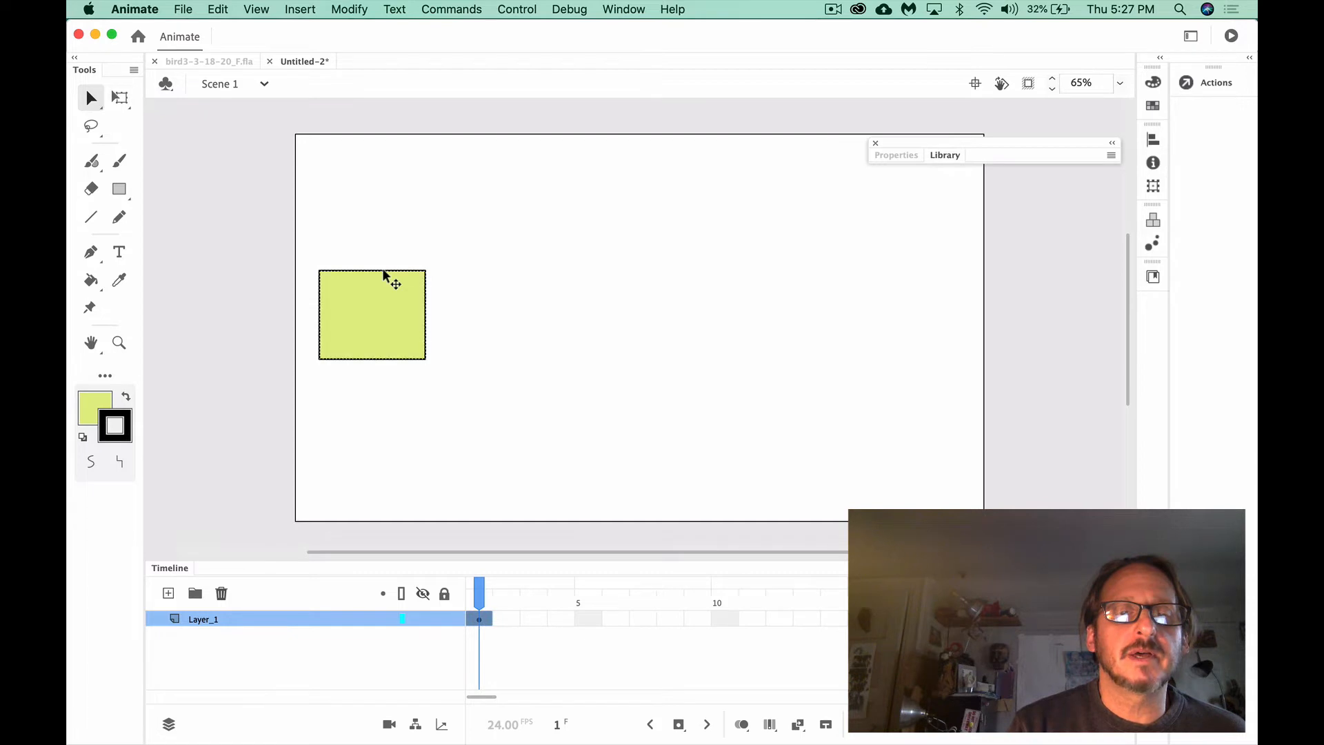
pyautogui.click(384, 246)
pyautogui.click(394, 271)
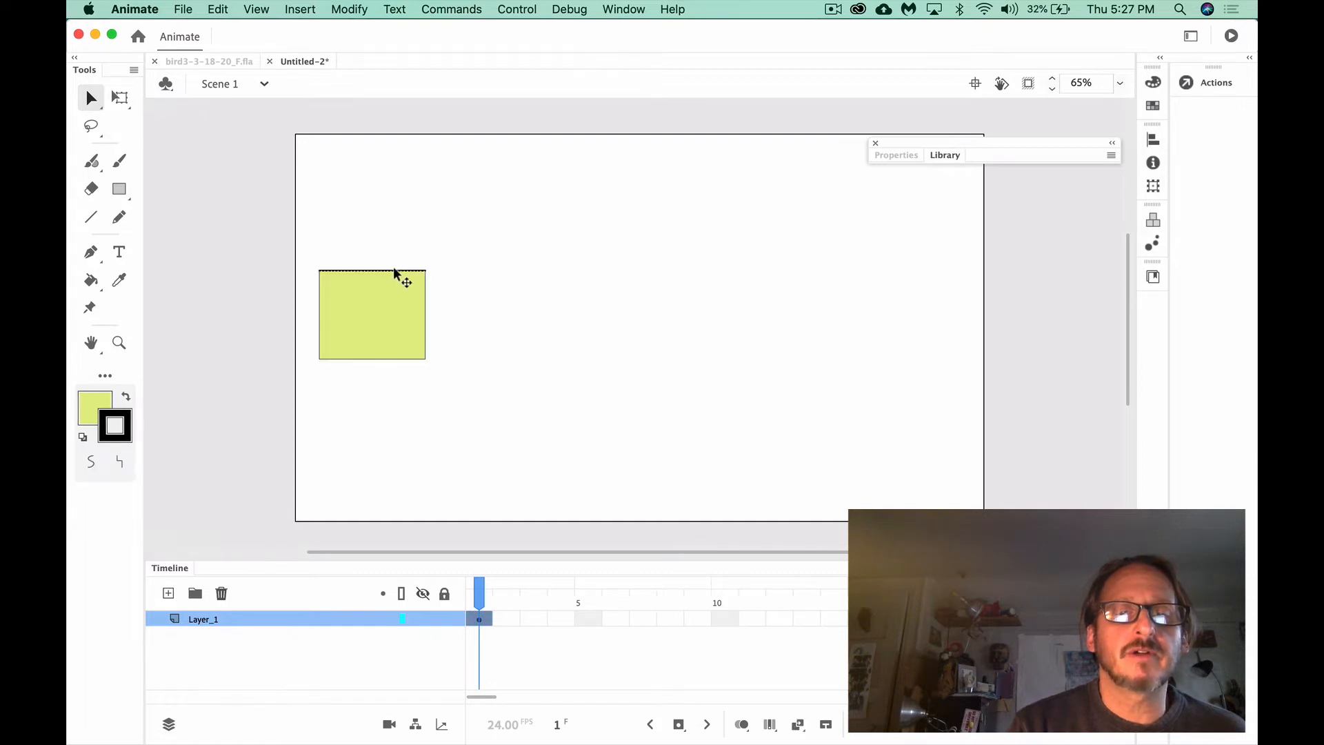
pyautogui.press('Delete')
pyautogui.click(394, 273)
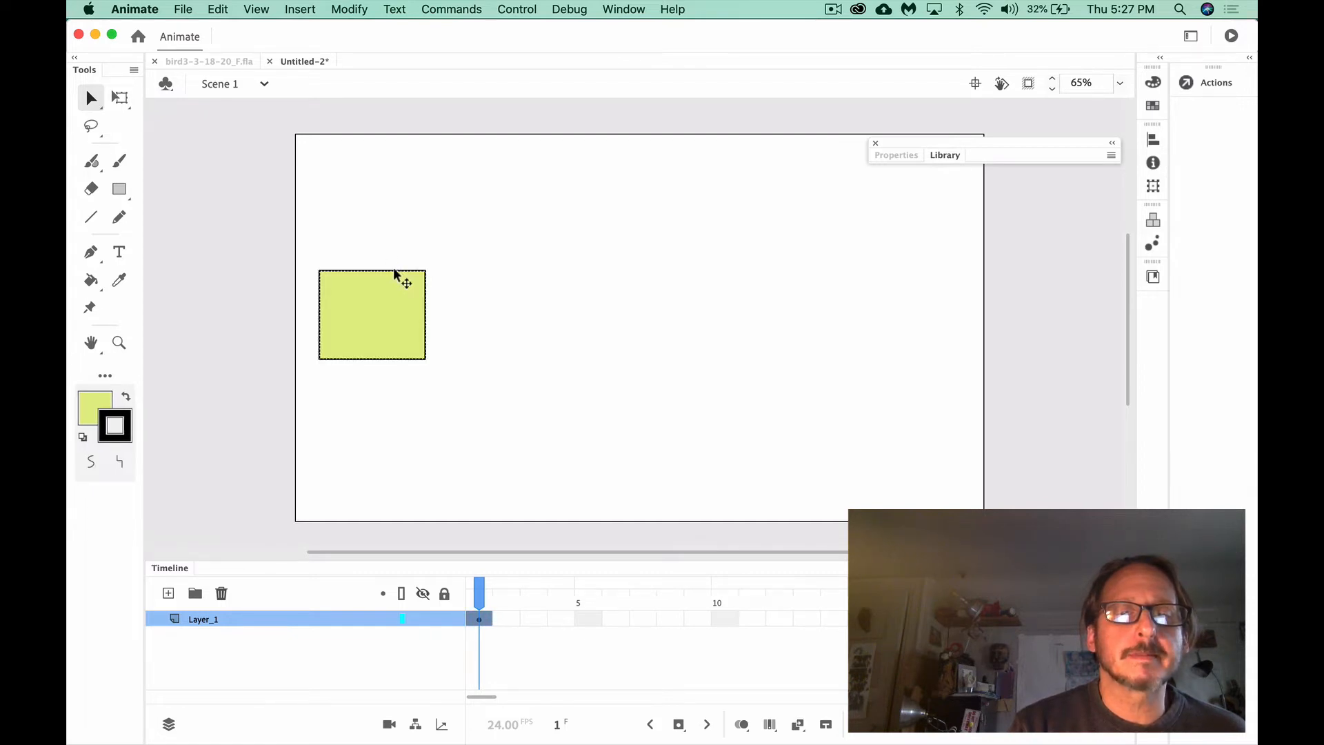
pyautogui.press('super+shift+a')
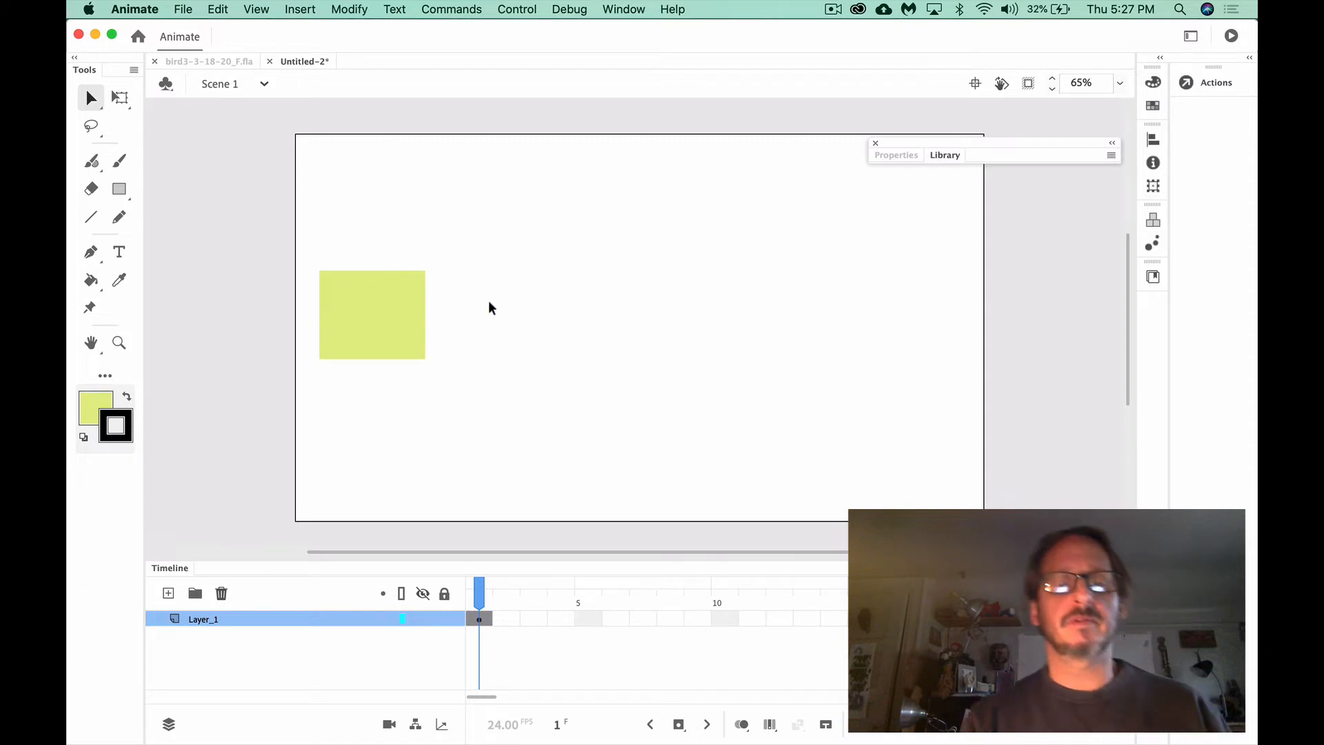
pyautogui.click(389, 324)
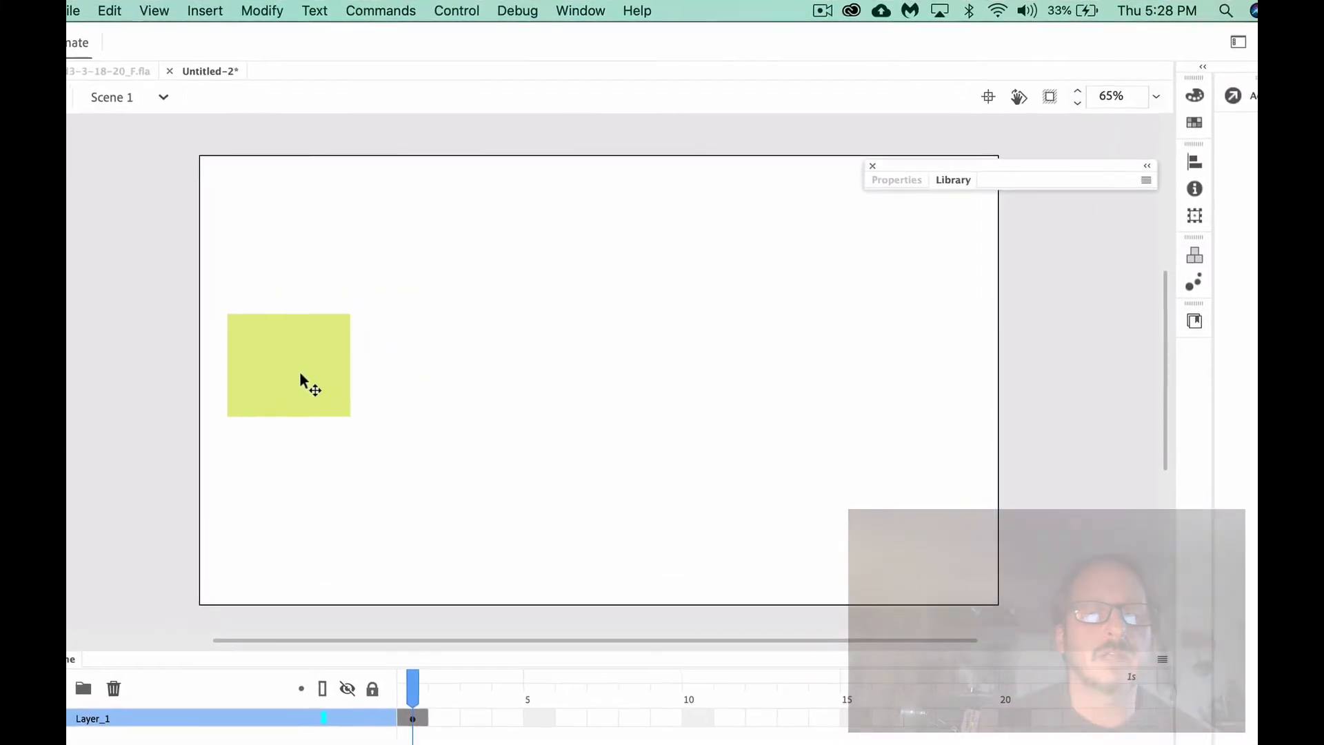
# Convert the yellow-green rectangle to a symbol of type Graphic named "boxy".
pyautogui.click(300, 375)
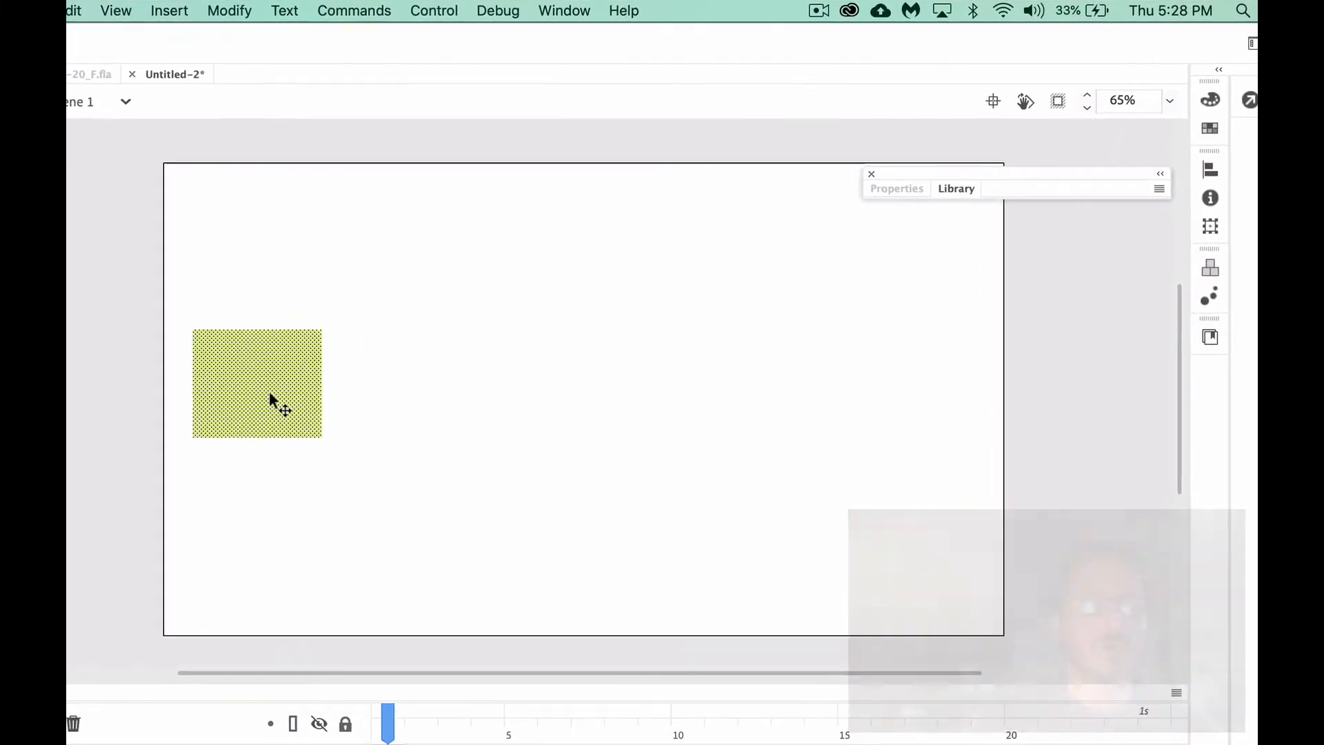
pyautogui.rightClick(299, 373)
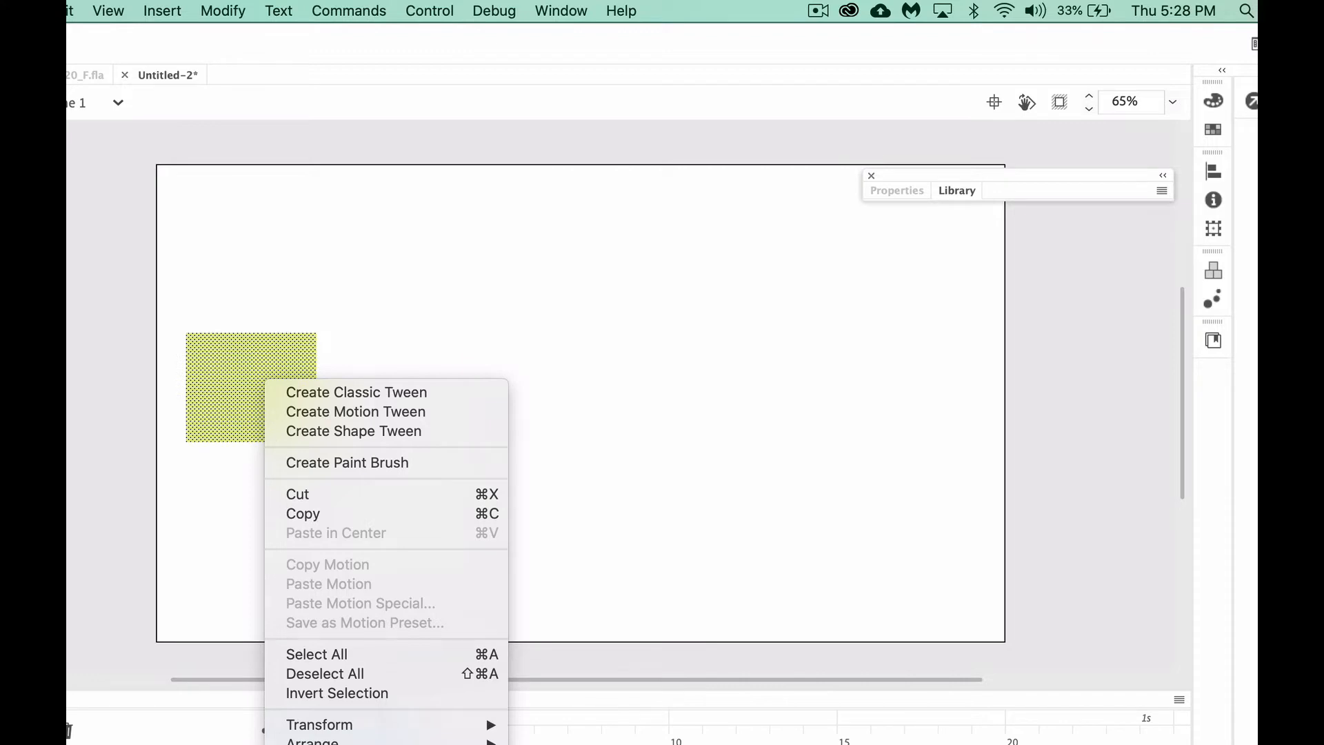
pyautogui.press('F8')
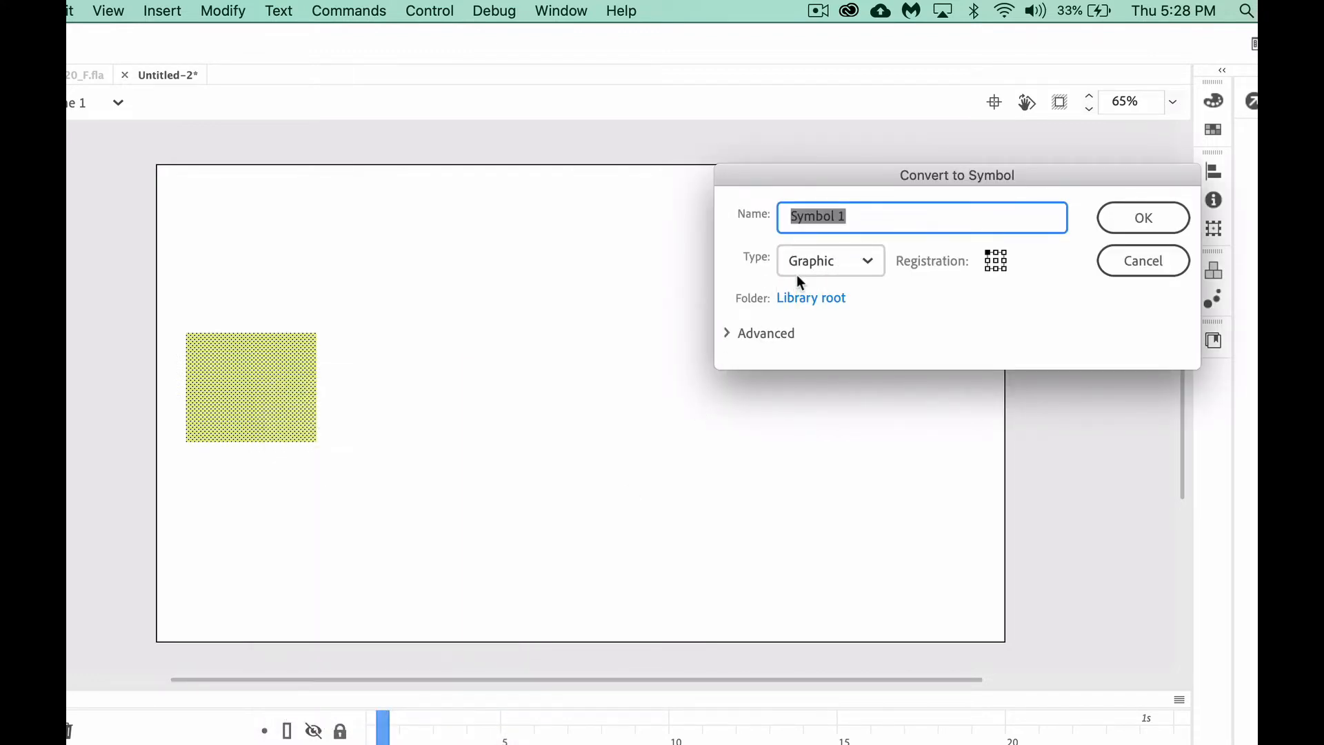
pyautogui.click(841, 270)
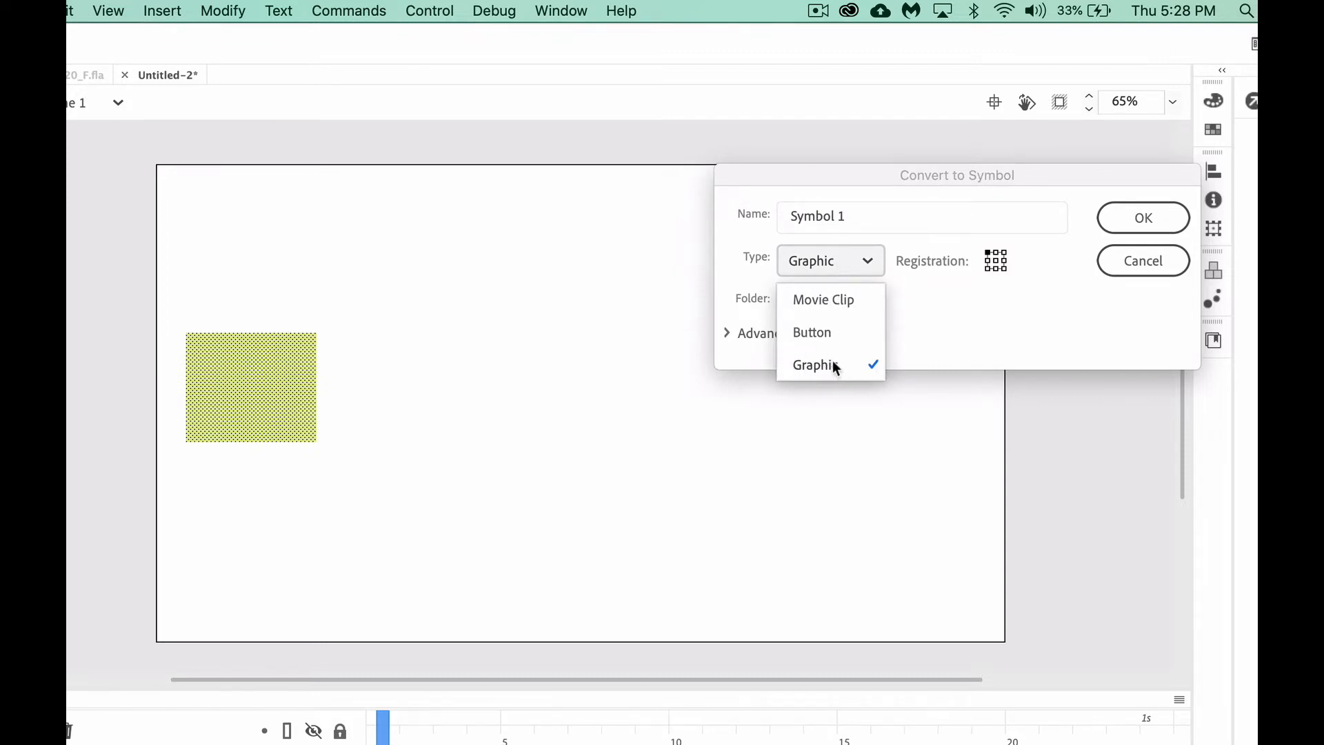
pyautogui.click(933, 354)
pyautogui.click(834, 215)
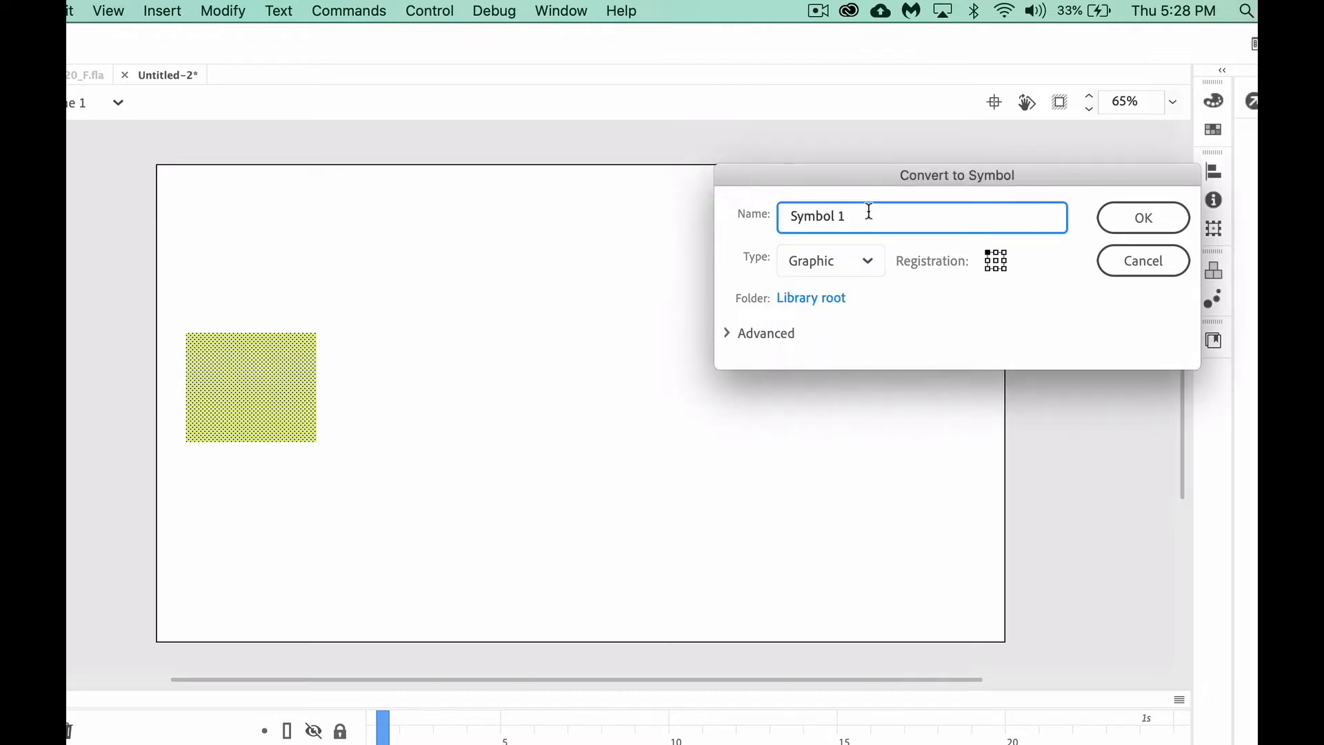
pyautogui.moveTo(866, 214); pyautogui.dragTo(738, 212)
pyautogui.write('boxy')
pyautogui.click(1139, 219)
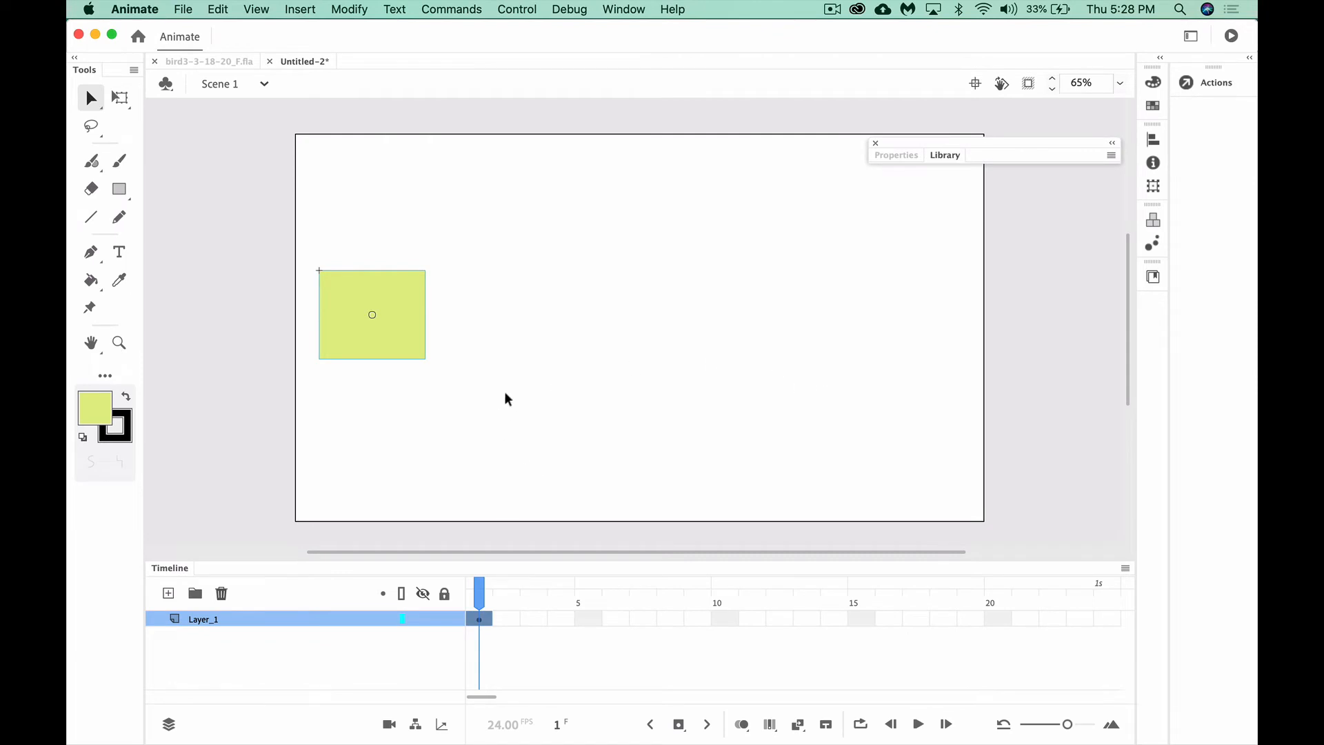
# Move boxy flush against the stage's left edge, and expand the Library panel and place it clear of the stage.
pyautogui.moveTo(403, 343); pyautogui.dragTo(380, 361)
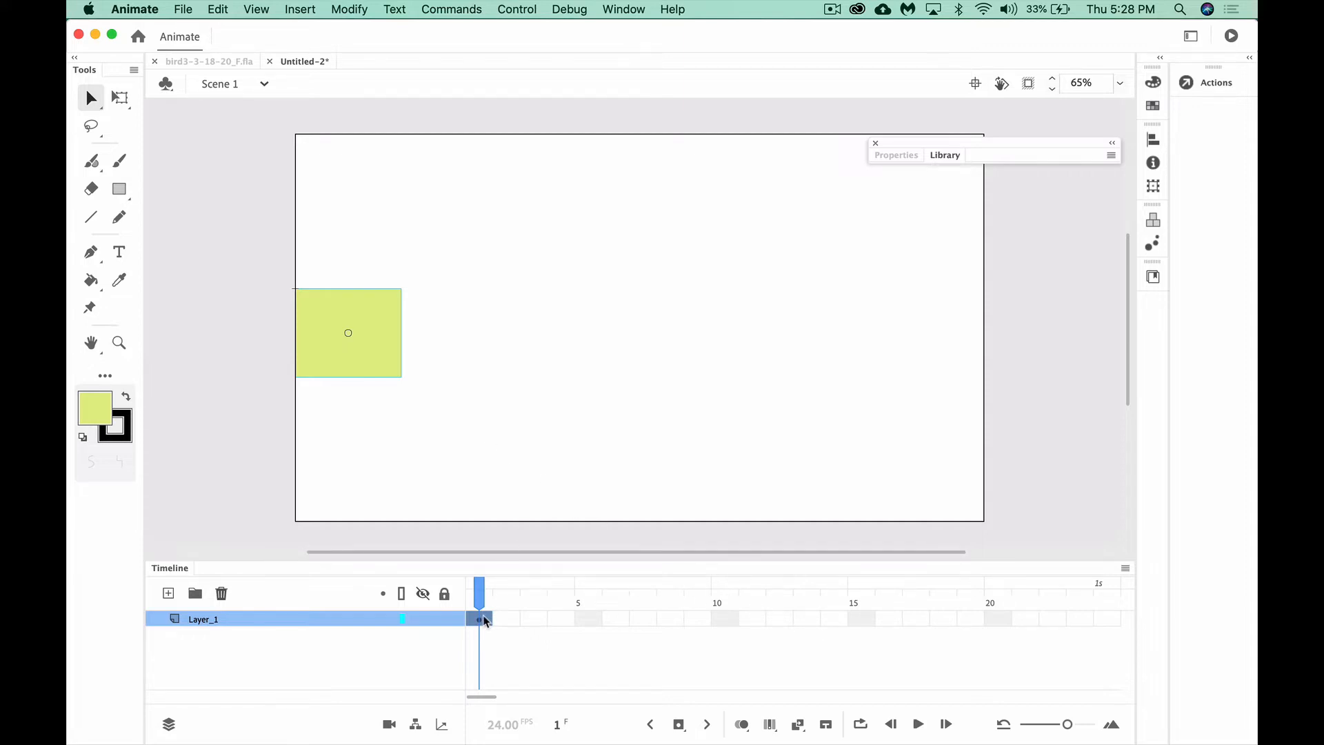
pyautogui.click(952, 156)
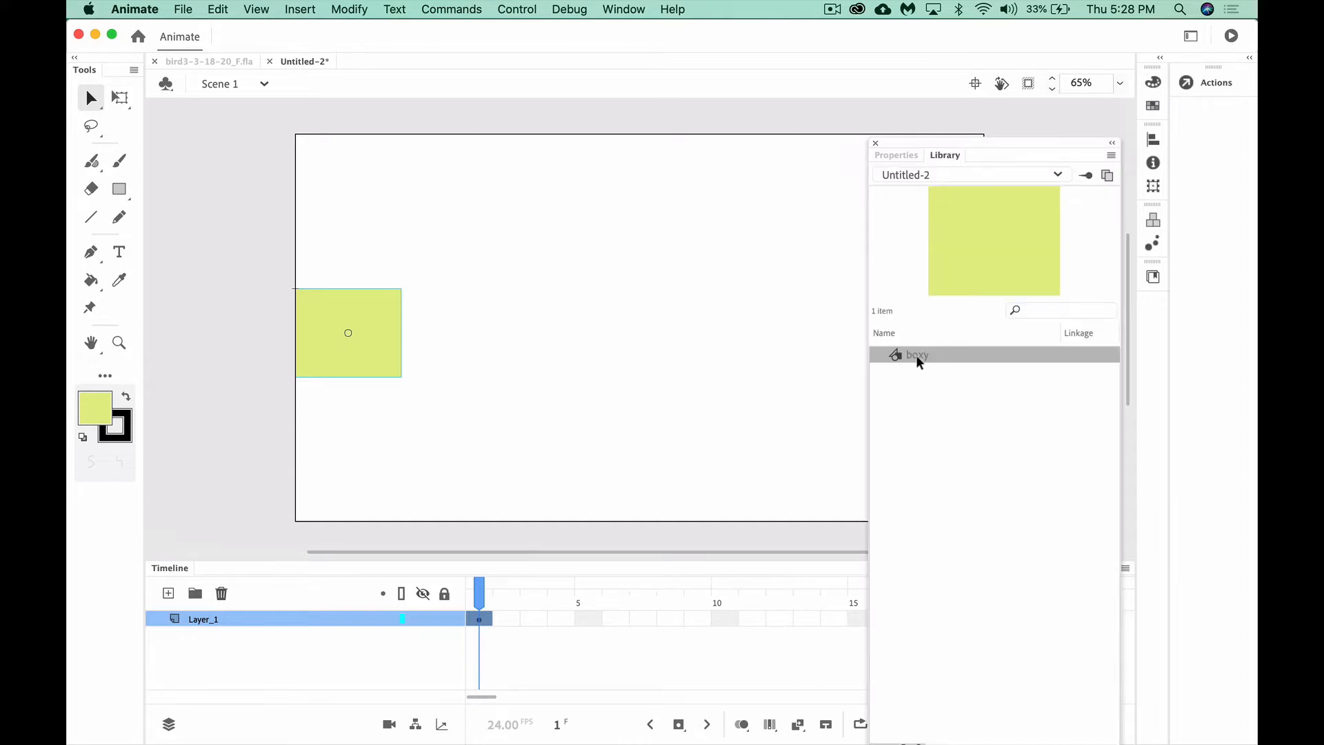
pyautogui.moveTo(934, 146); pyautogui.dragTo(1092, 303)
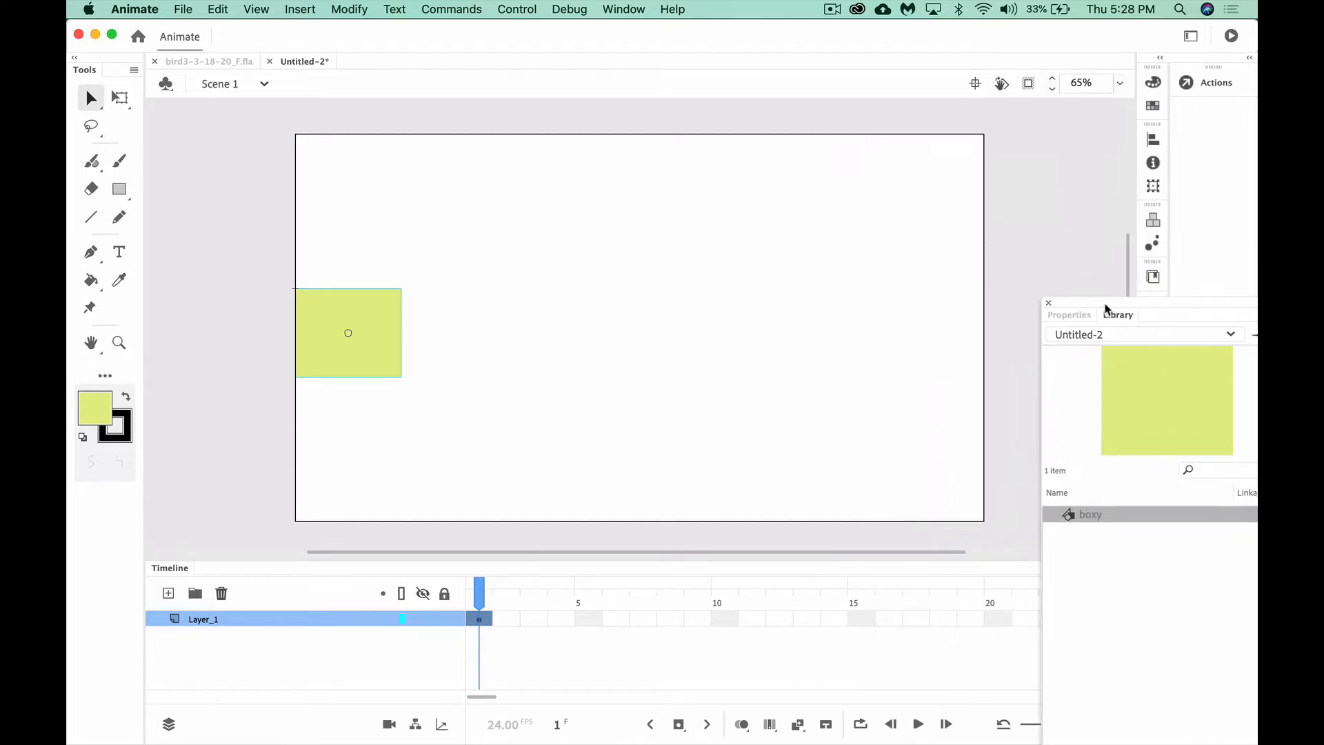
# Create a classic tween on Layer_1 and extend its frames to frame 48.
pyautogui.rightClick(482, 624)
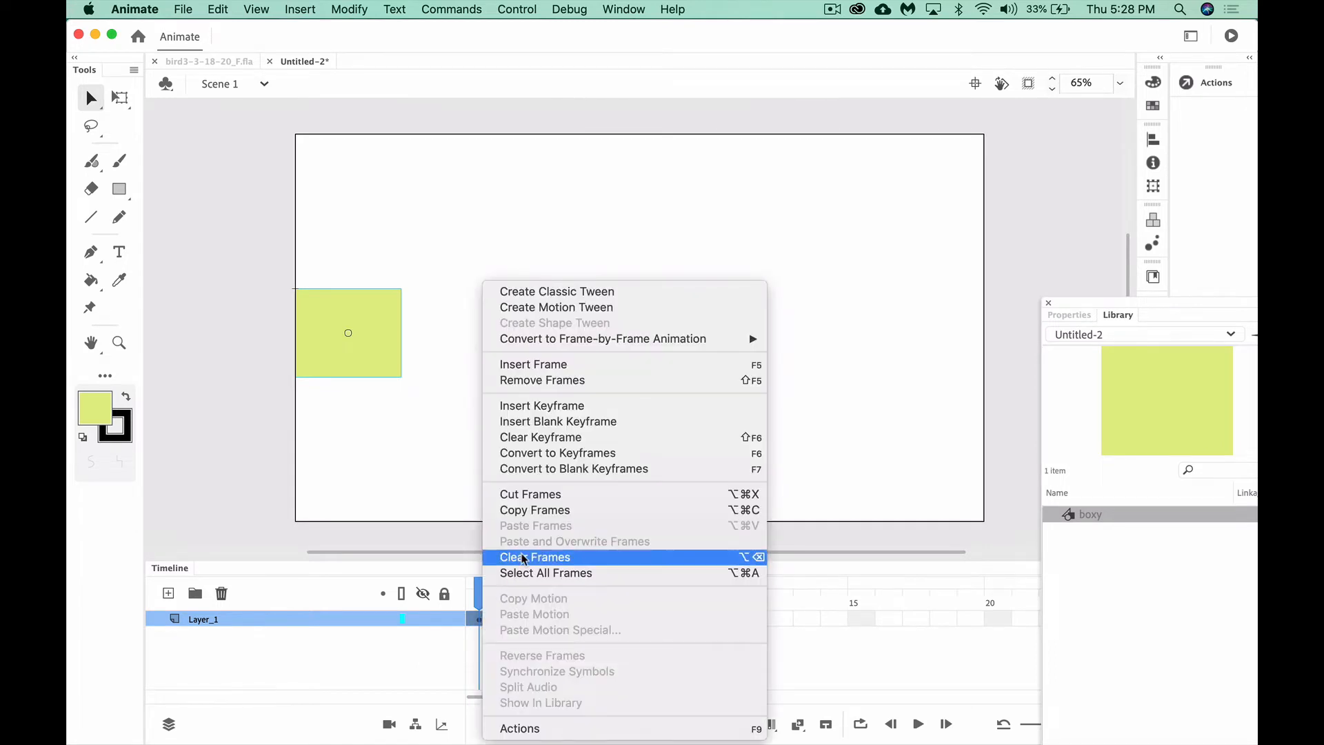
pyautogui.click(584, 292)
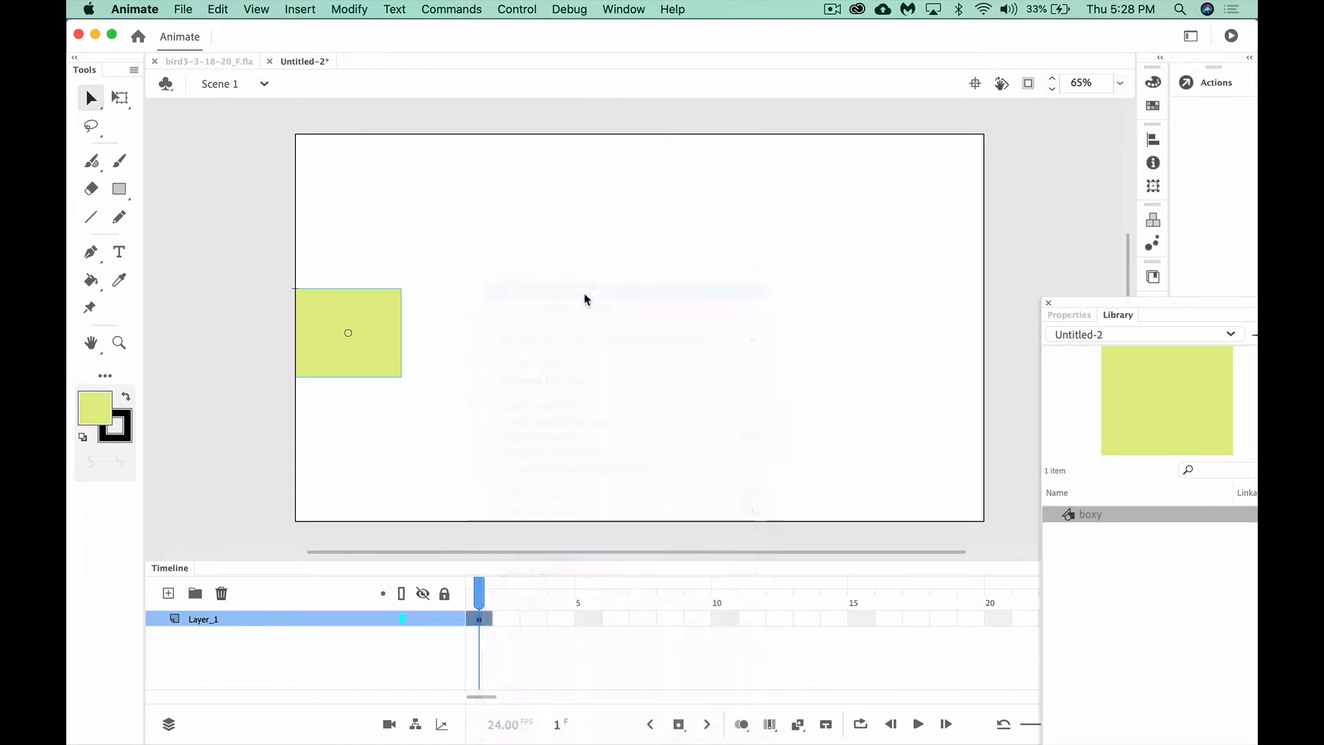
pyautogui.press('Return')
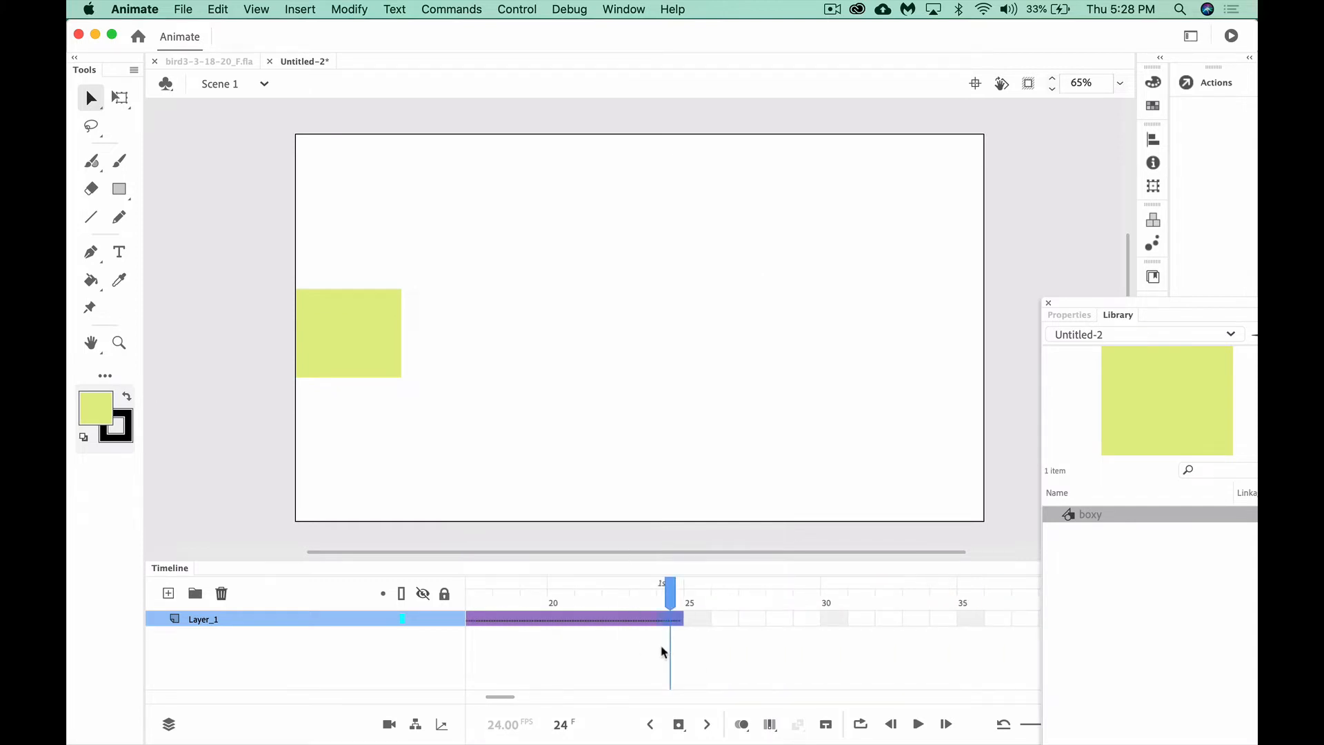
pyautogui.hscroll(10, 660, 651)
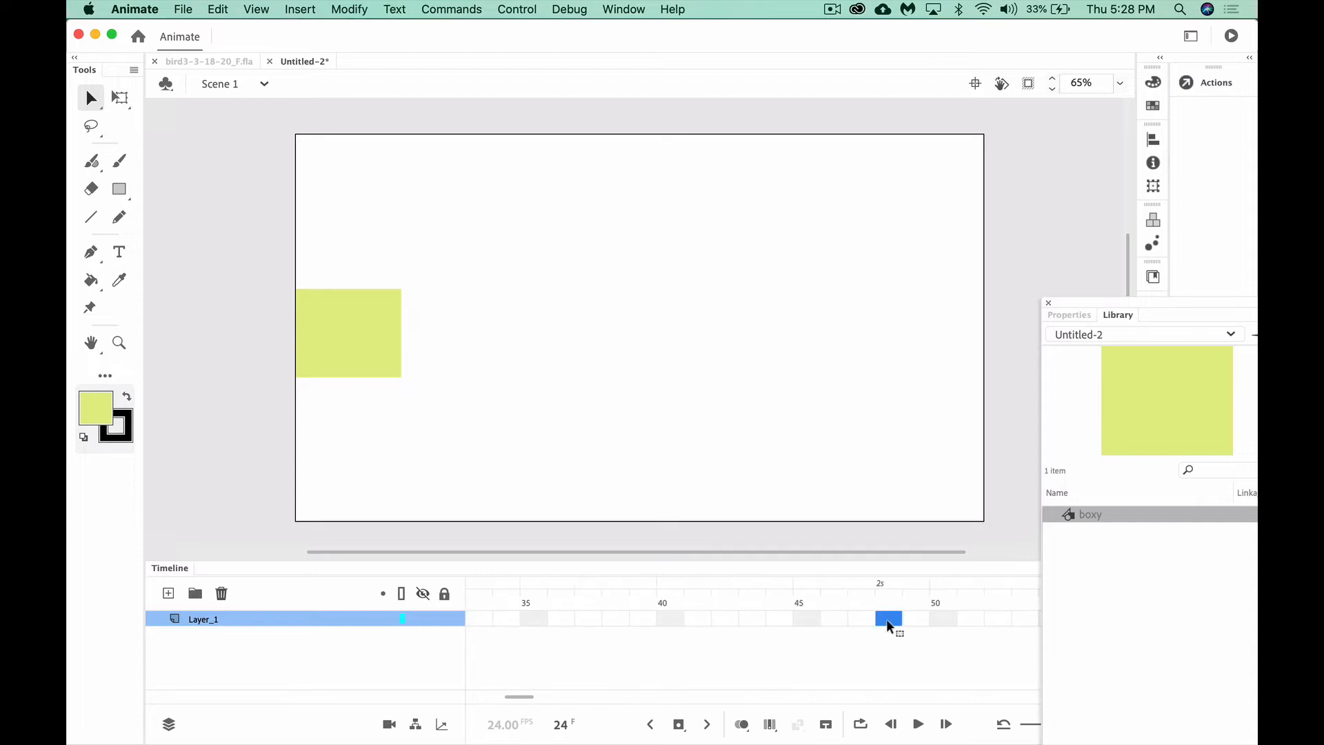
pyautogui.press('super+Return')
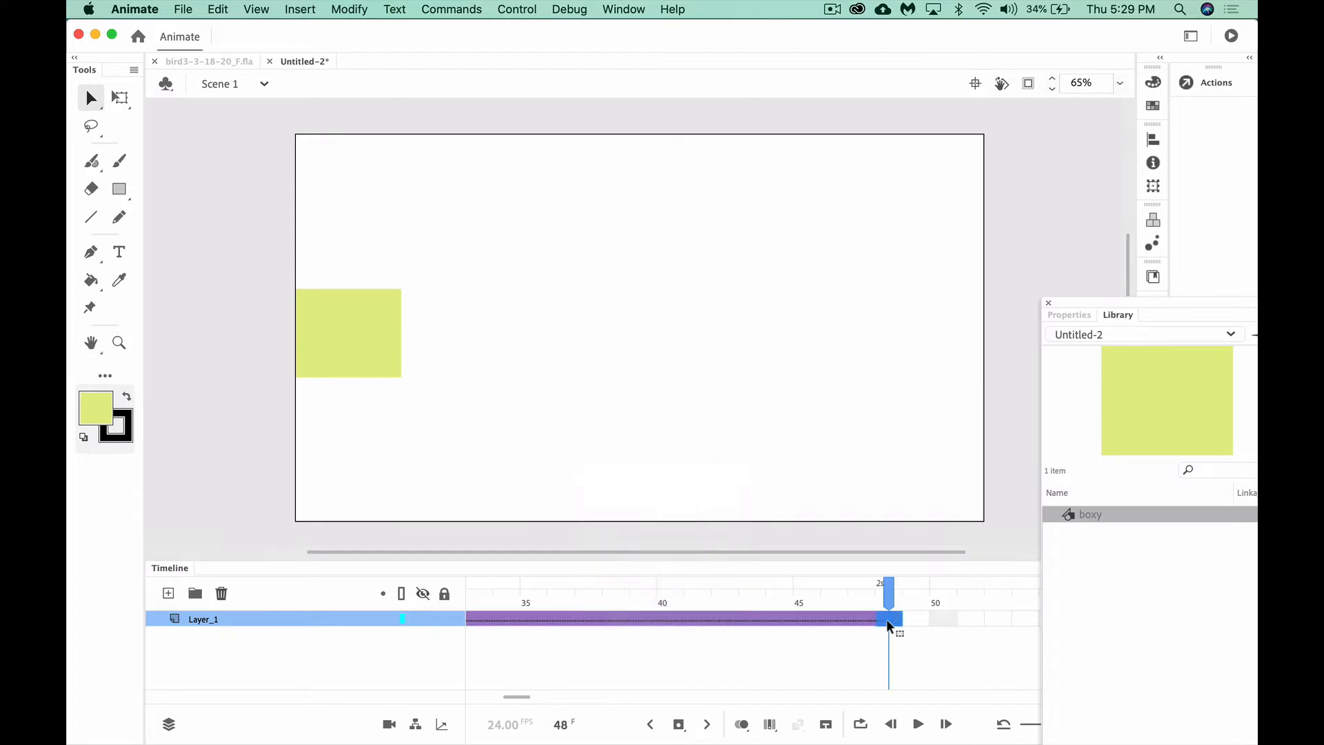
pyautogui.click(854, 641)
# Check the tween's span from frame 1 and insert a keyframe on Layer_1 at frame 48.
pyautogui.hscroll(-10, 841, 641)
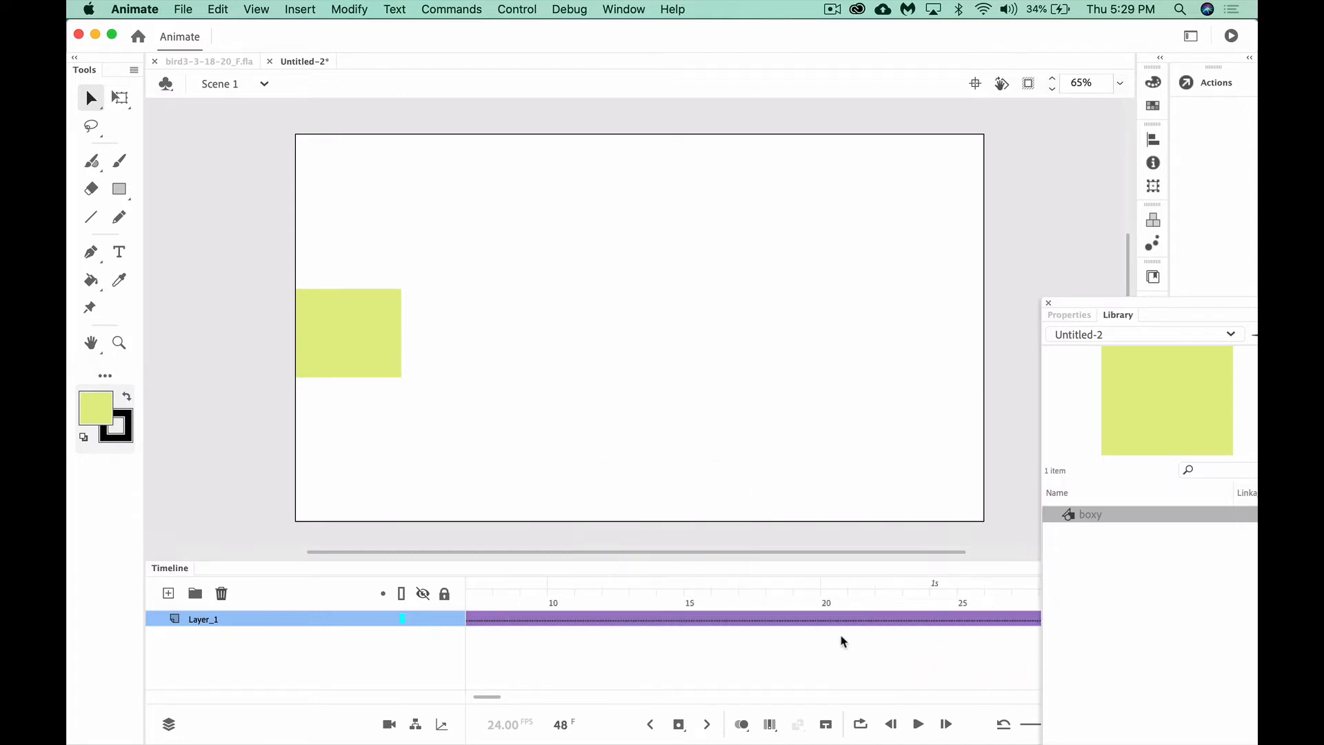
pyautogui.click(481, 598)
pyautogui.moveTo(481, 600); pyautogui.dragTo(451, 606)
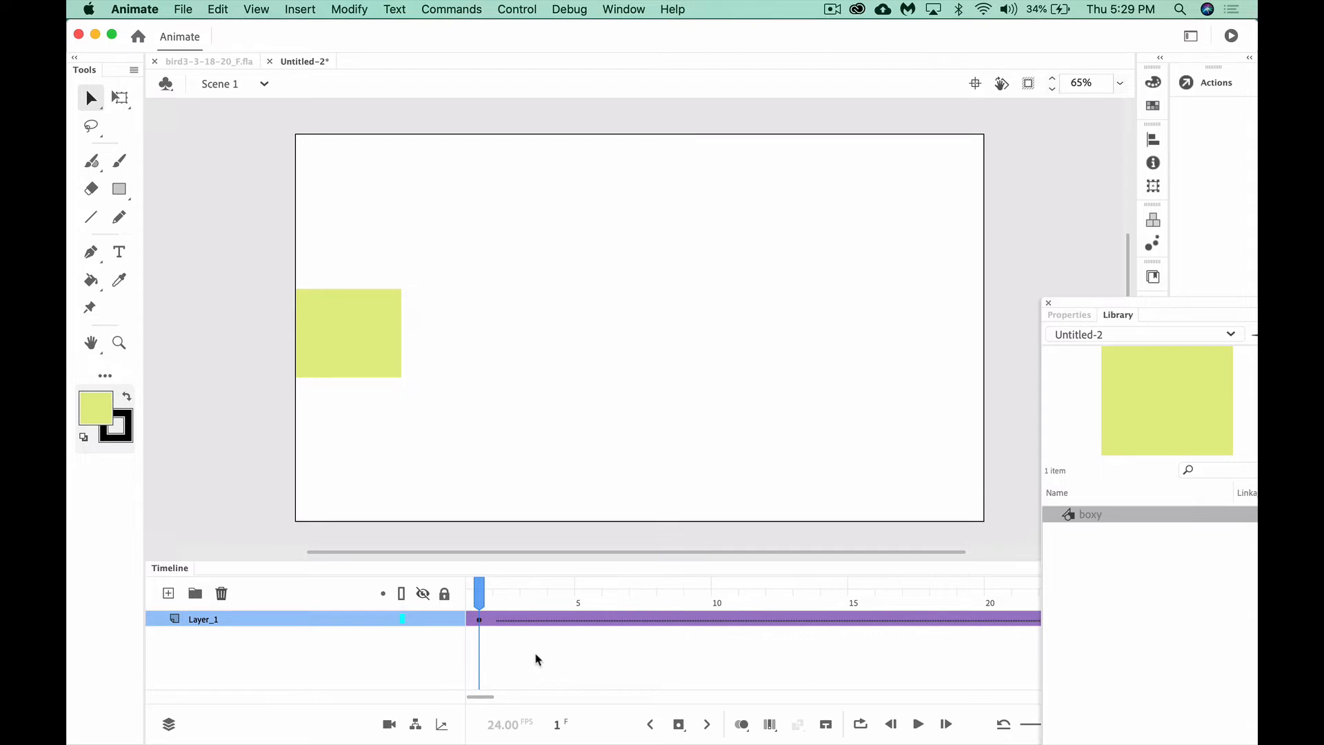
pyautogui.hscroll(10, 538, 660)
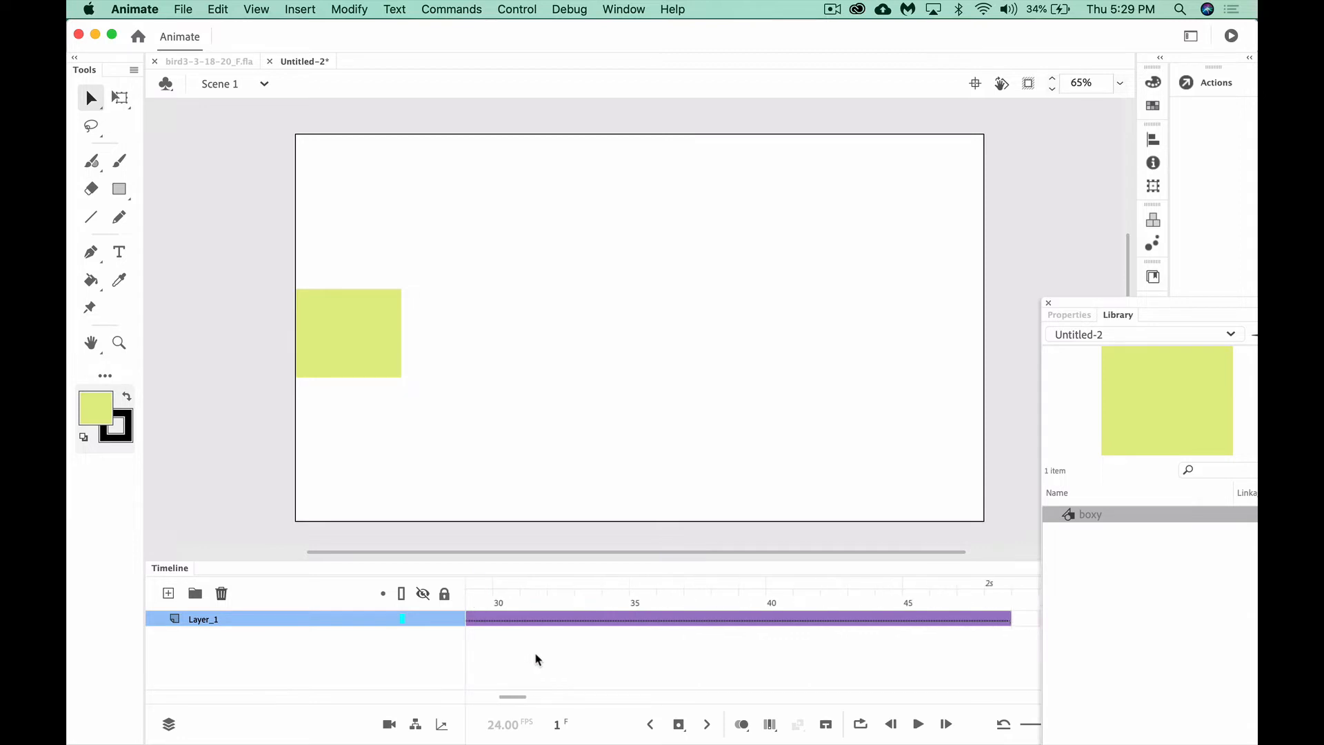
pyautogui.click(733, 618)
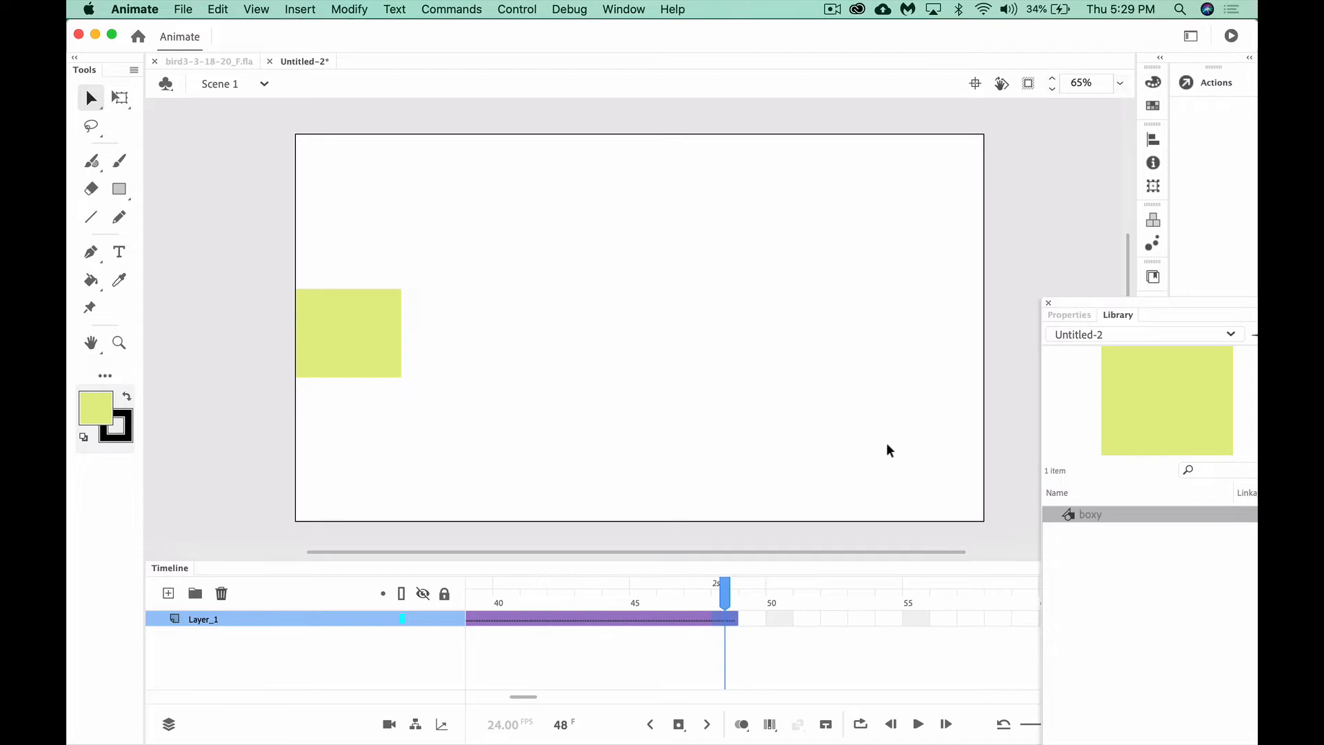
pyautogui.hscroll(-5, 635, 340)
pyautogui.hscroll(5, 662, 370)
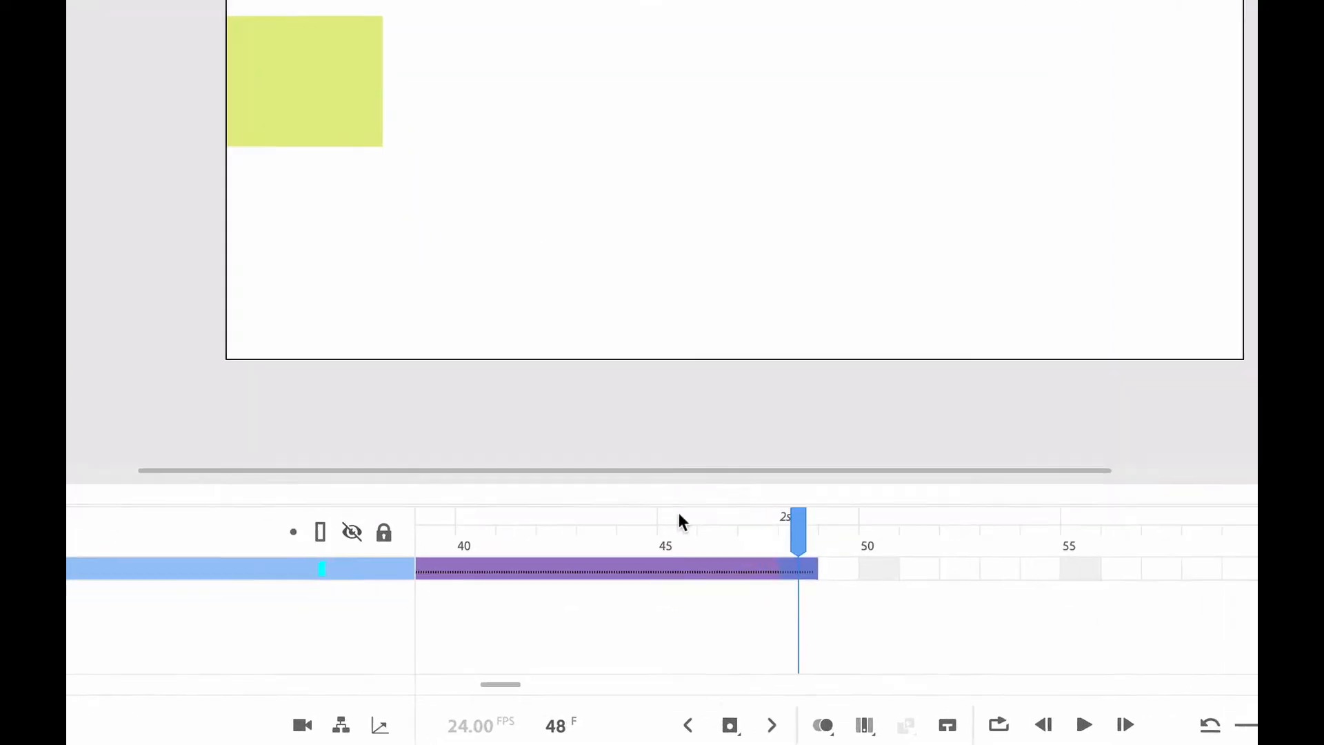
pyautogui.moveTo(749, 535); pyautogui.dragTo(799, 534)
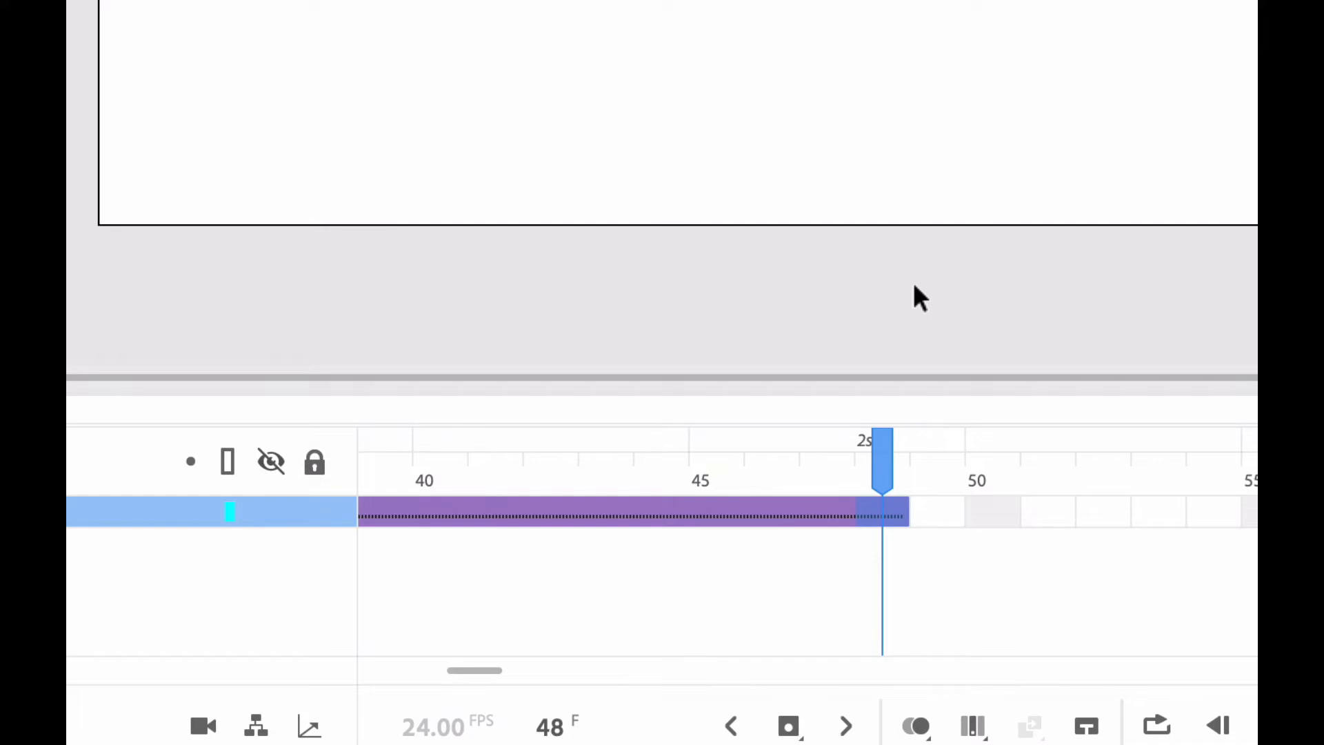
pyautogui.press('F6')
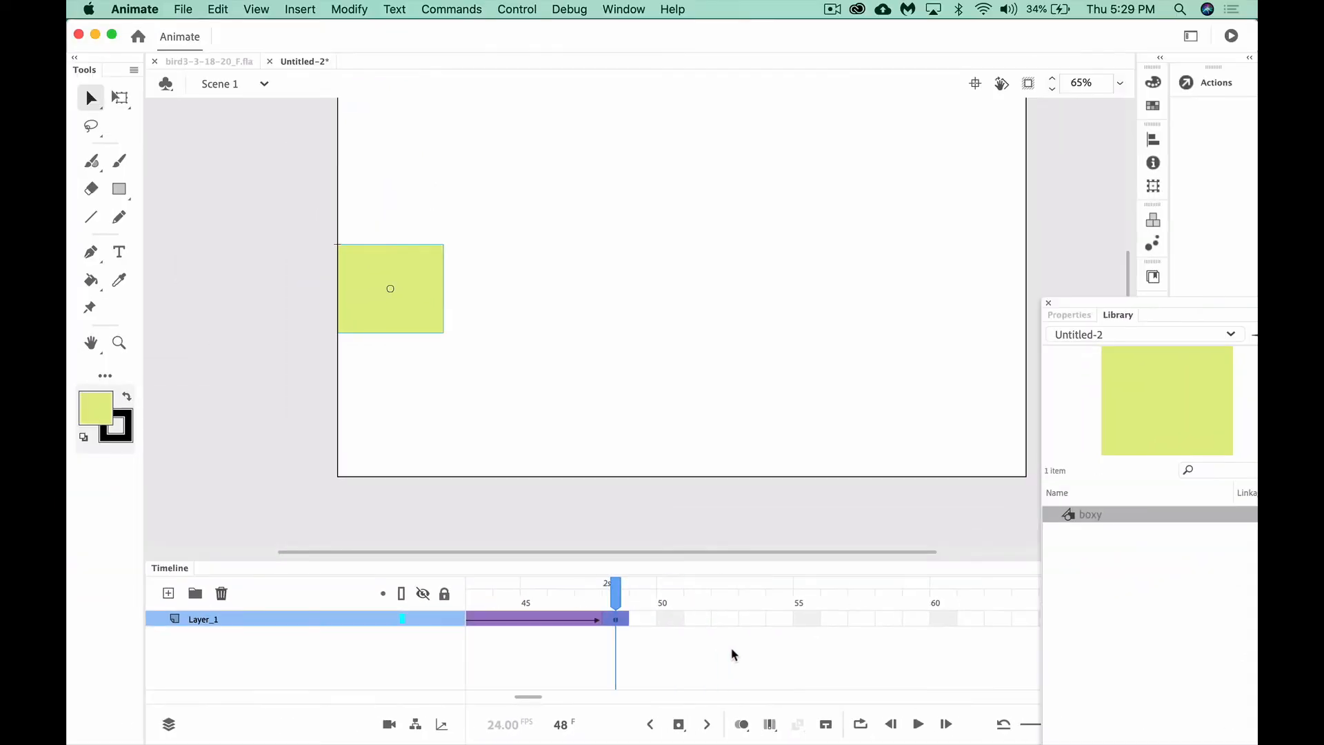
pyautogui.hscroll(3, 733, 654)
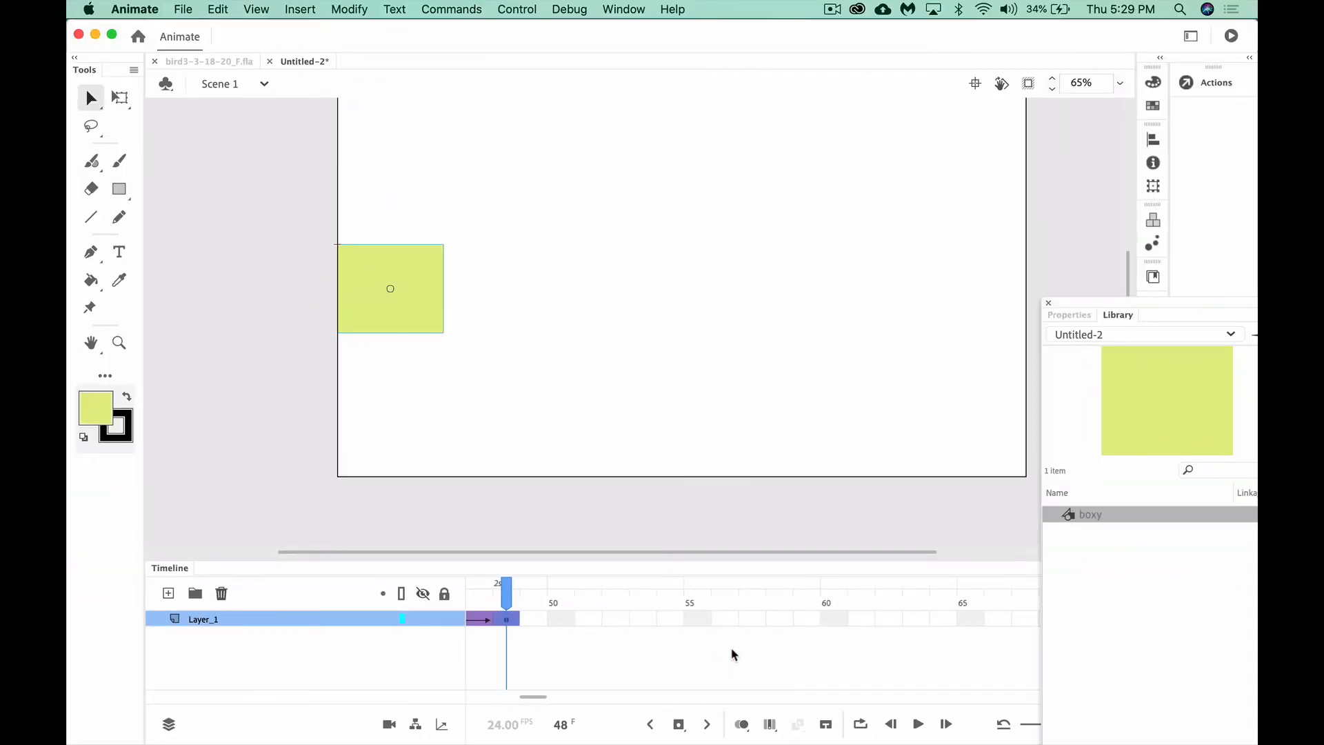
# Move boxy straight across to the stage's right edge on frame 48 and play the animation from frame 1.
pyautogui.moveTo(400, 300); pyautogui.dragTo(979, 308)
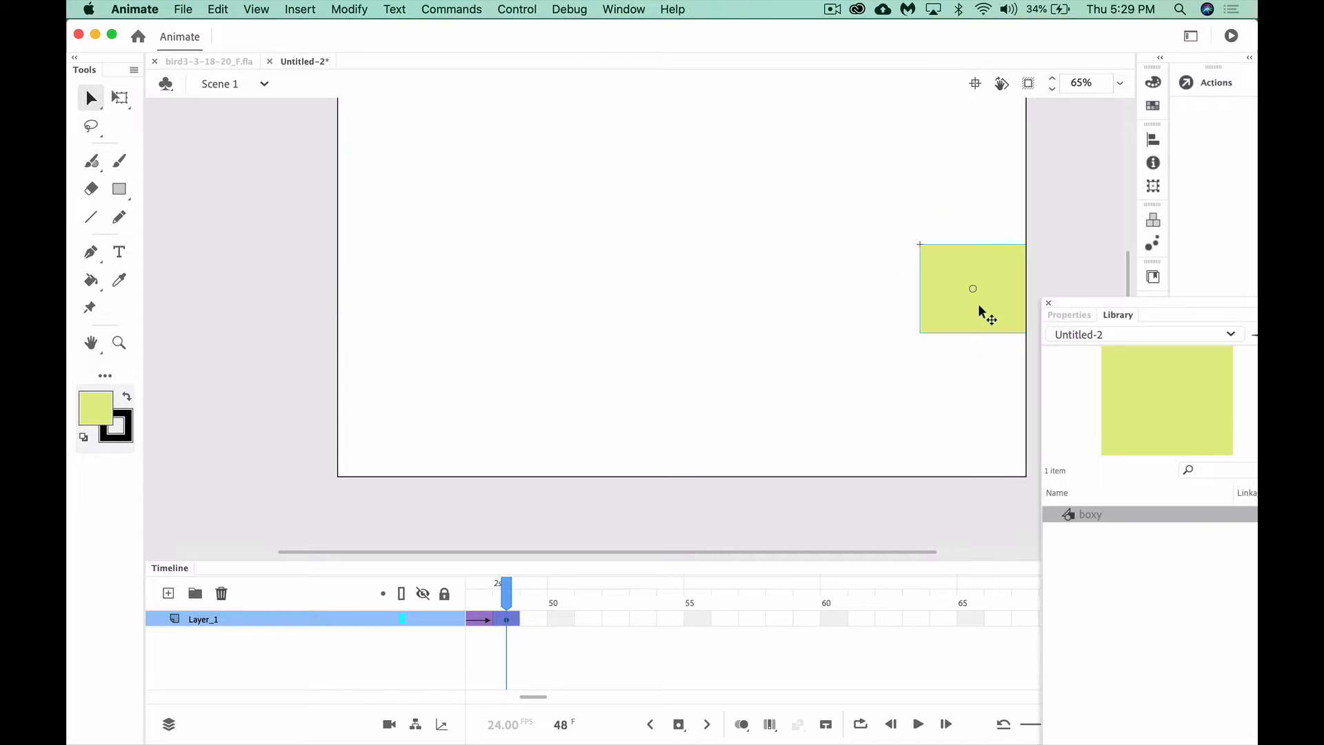
pyautogui.click(603, 518)
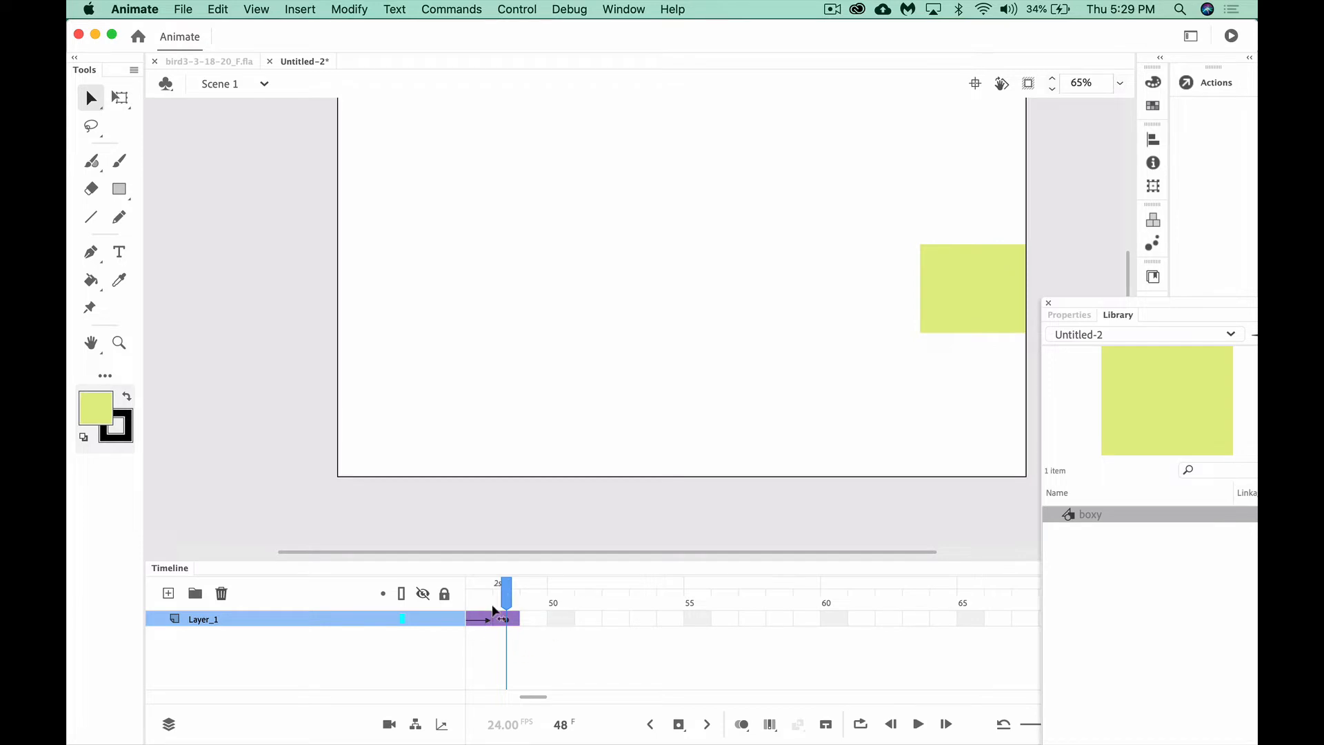
pyautogui.moveTo(543, 696); pyautogui.dragTo(461, 703)
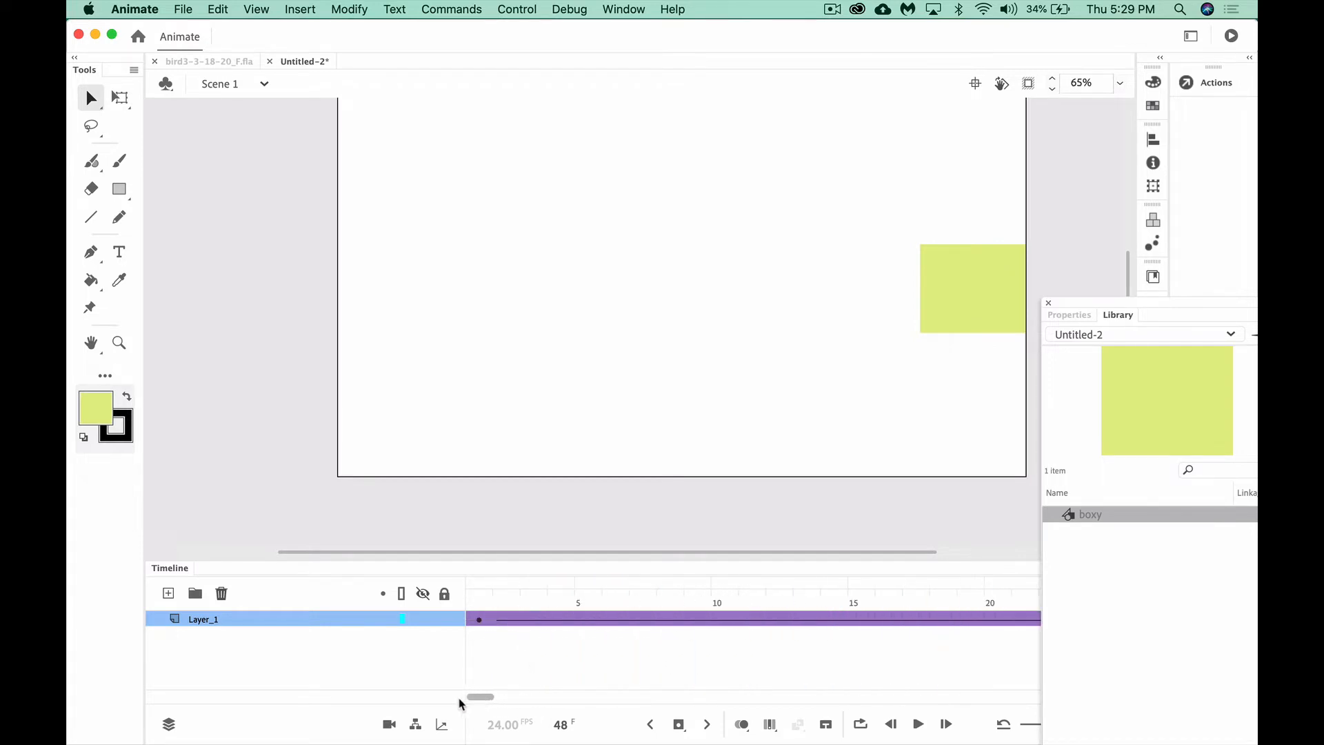
pyautogui.click(477, 604)
pyautogui.press('Return')
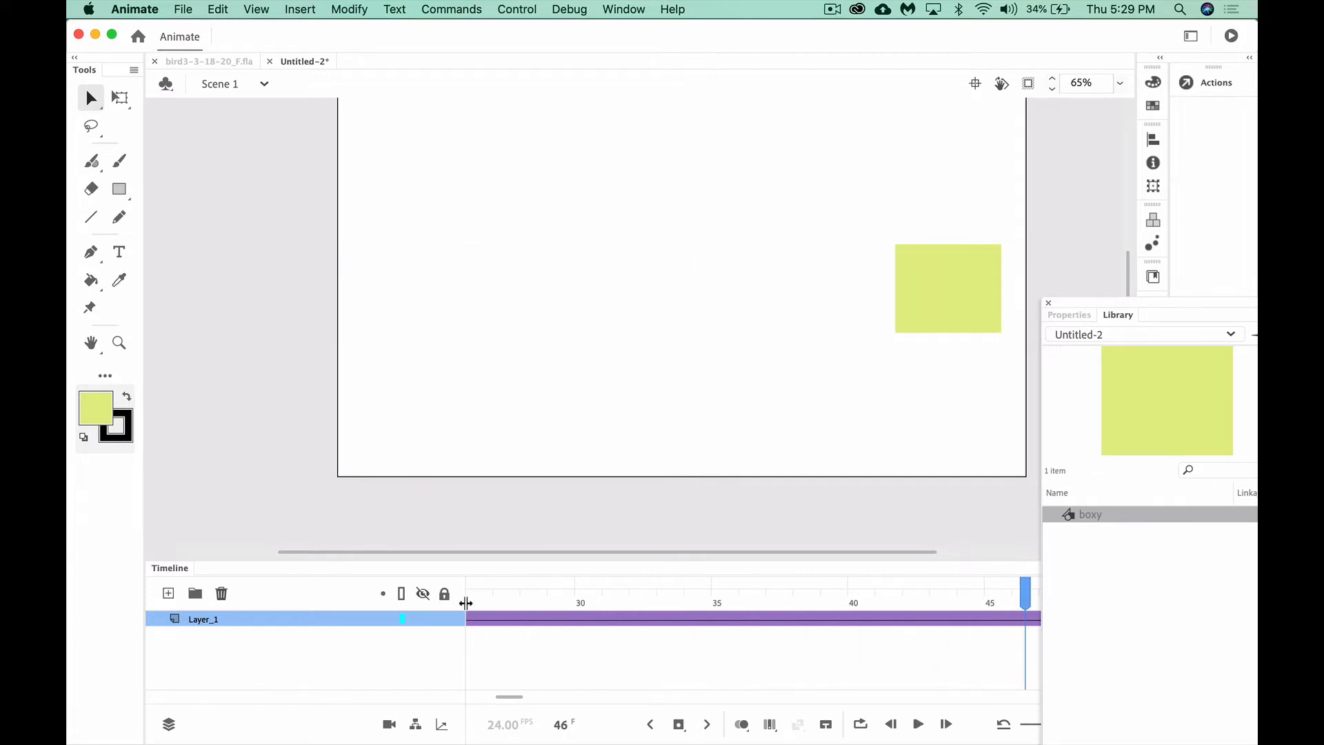
# Bring the Library panel back fully into view and open the boxy symbol for editing.
pyautogui.moveTo(1081, 292); pyautogui.dragTo(839, 151)
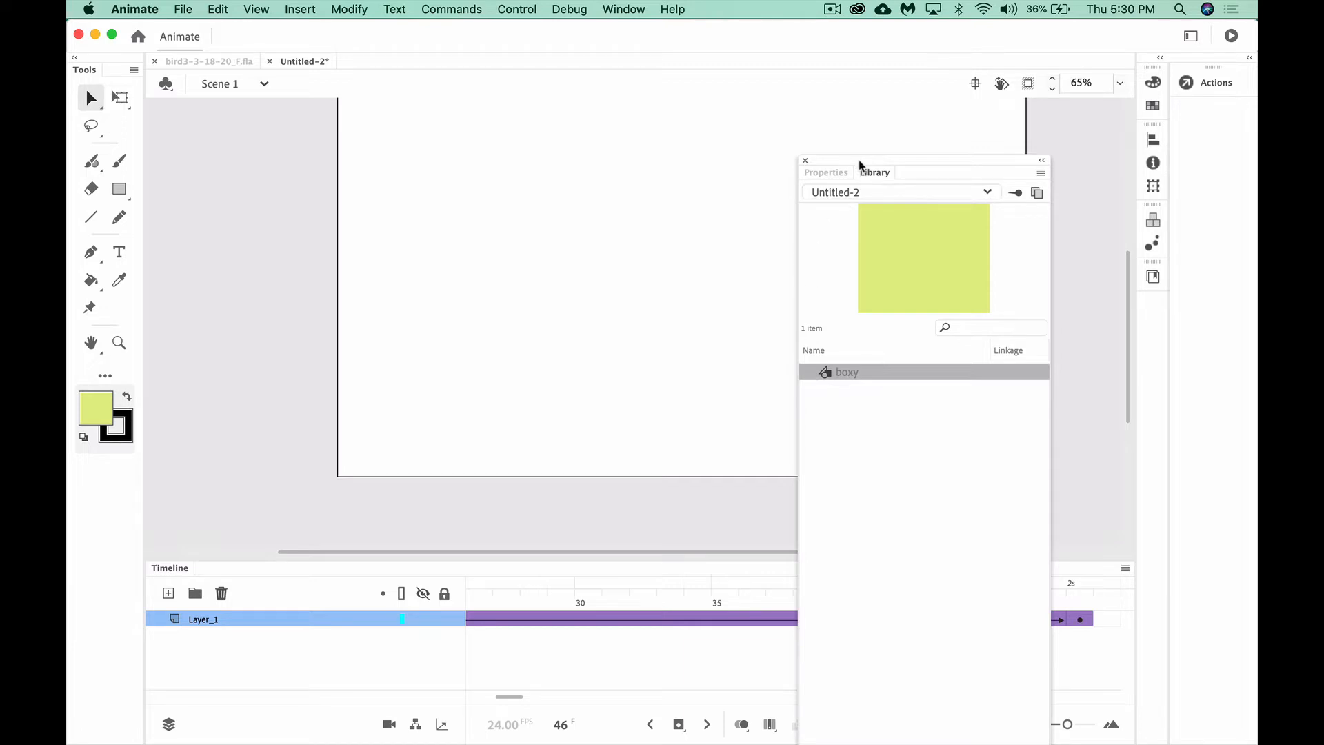
pyautogui.moveTo(860, 162); pyautogui.dragTo(936, 102)
pyautogui.click(925, 402)
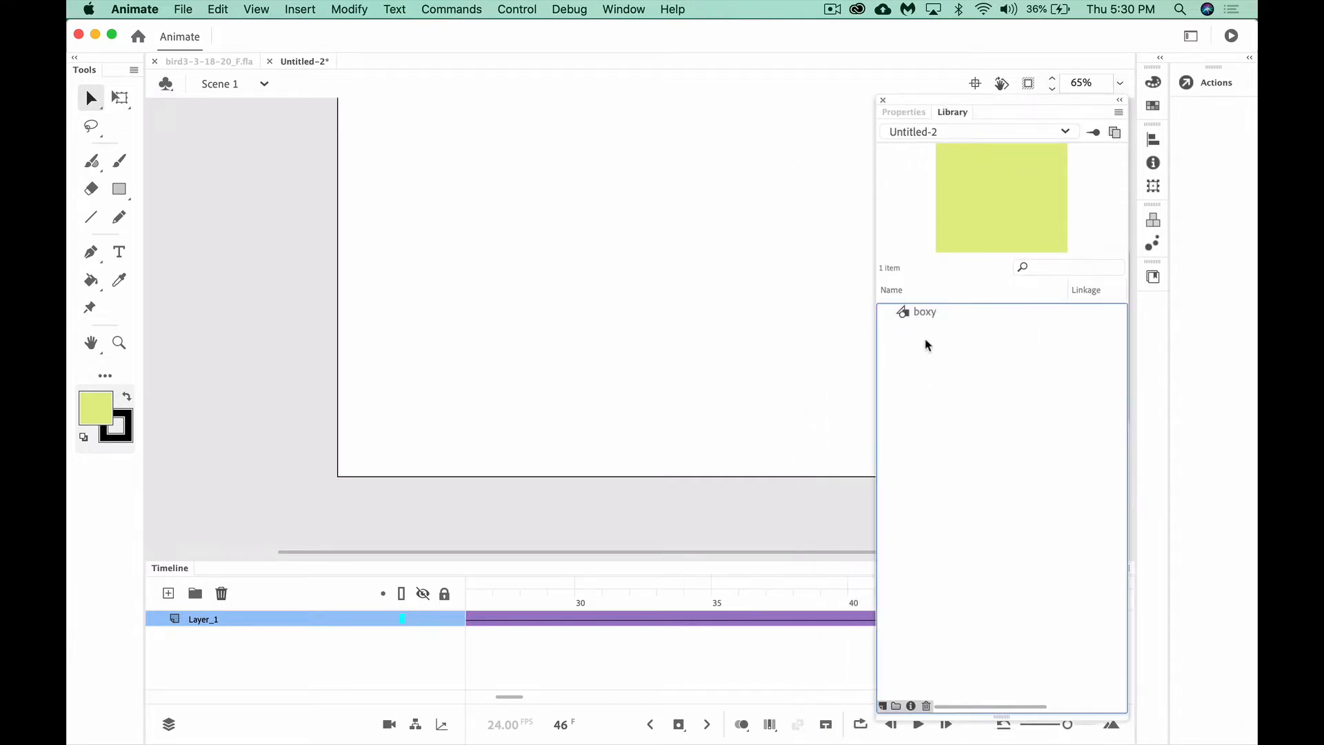
pyautogui.click(911, 316)
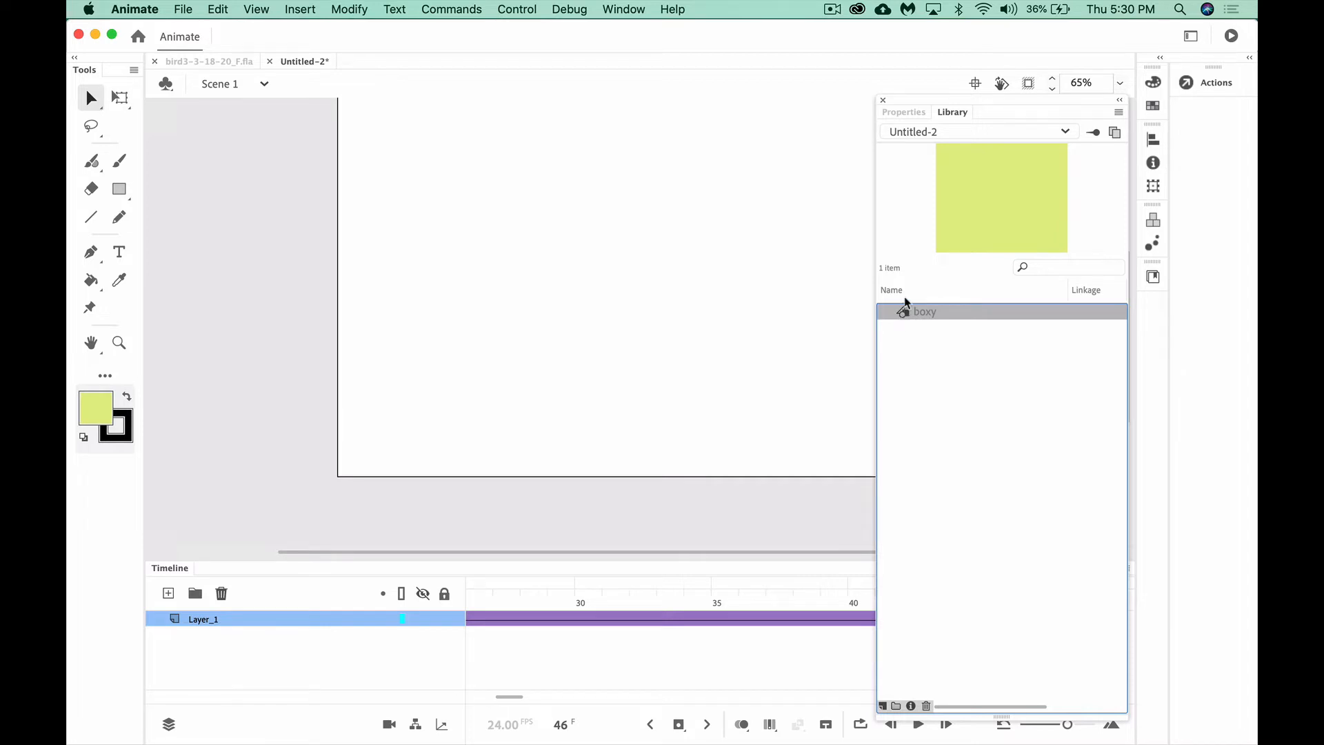
pyautogui.doubleClick(902, 315)
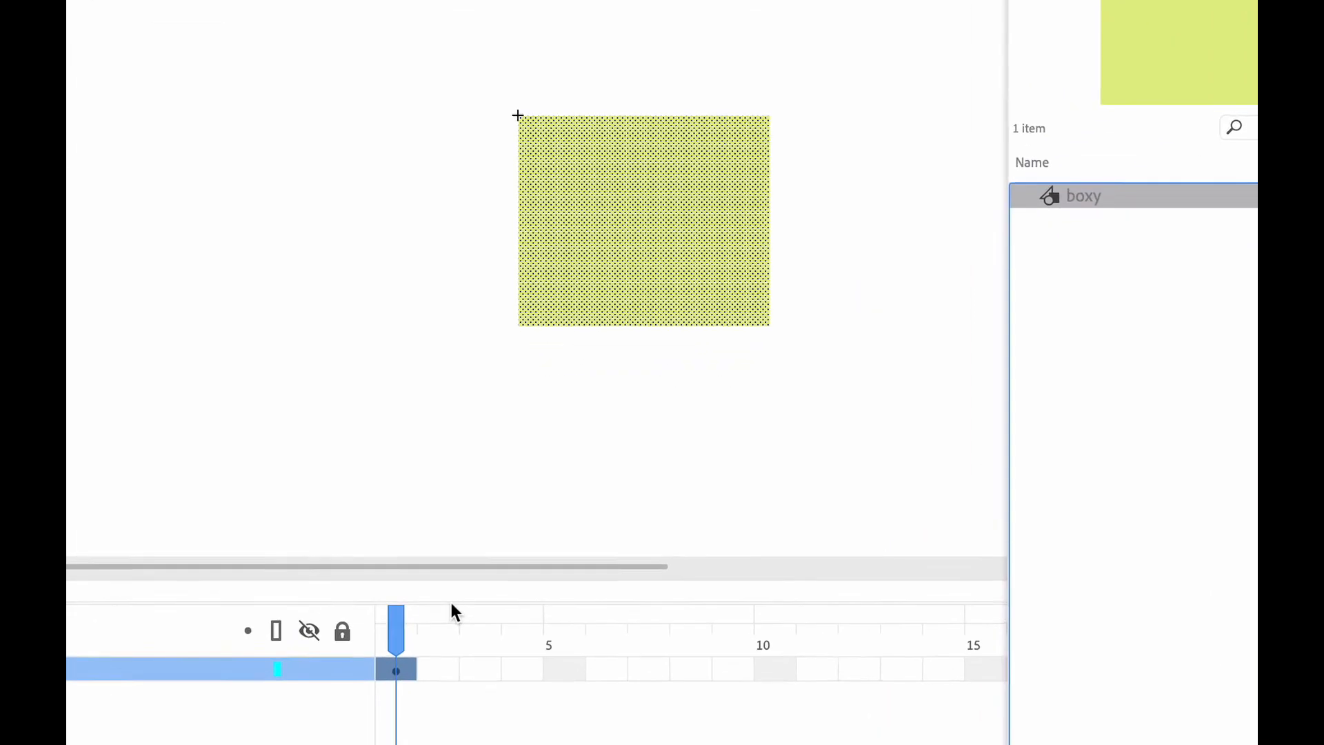
# Insert a keyframe at frame 2 of the boxy symbol's timeline.
pyautogui.click(439, 678)
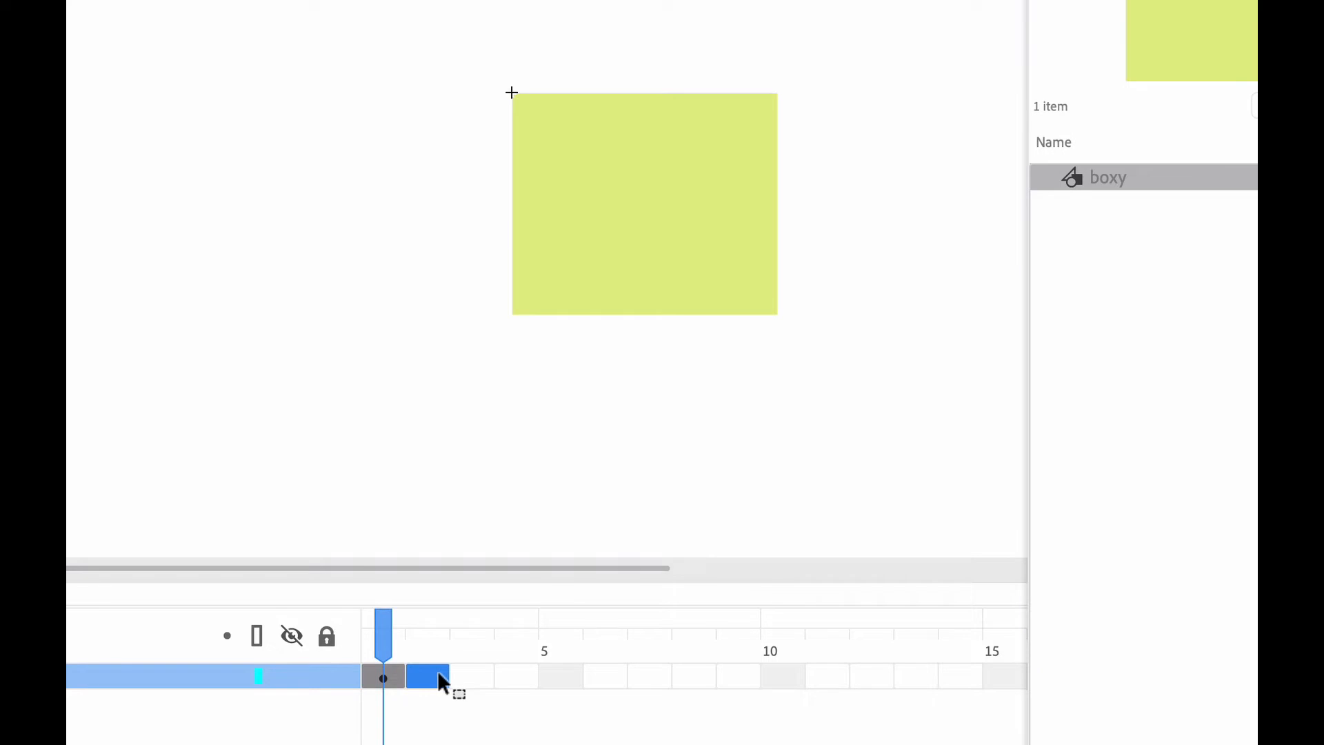
pyautogui.press('F6')
pyautogui.press('F6')
# Bend all four edges of the yellow-green rectangle slightly inward on frame 2 of the boxy symbol.
pyautogui.click(613, 479)
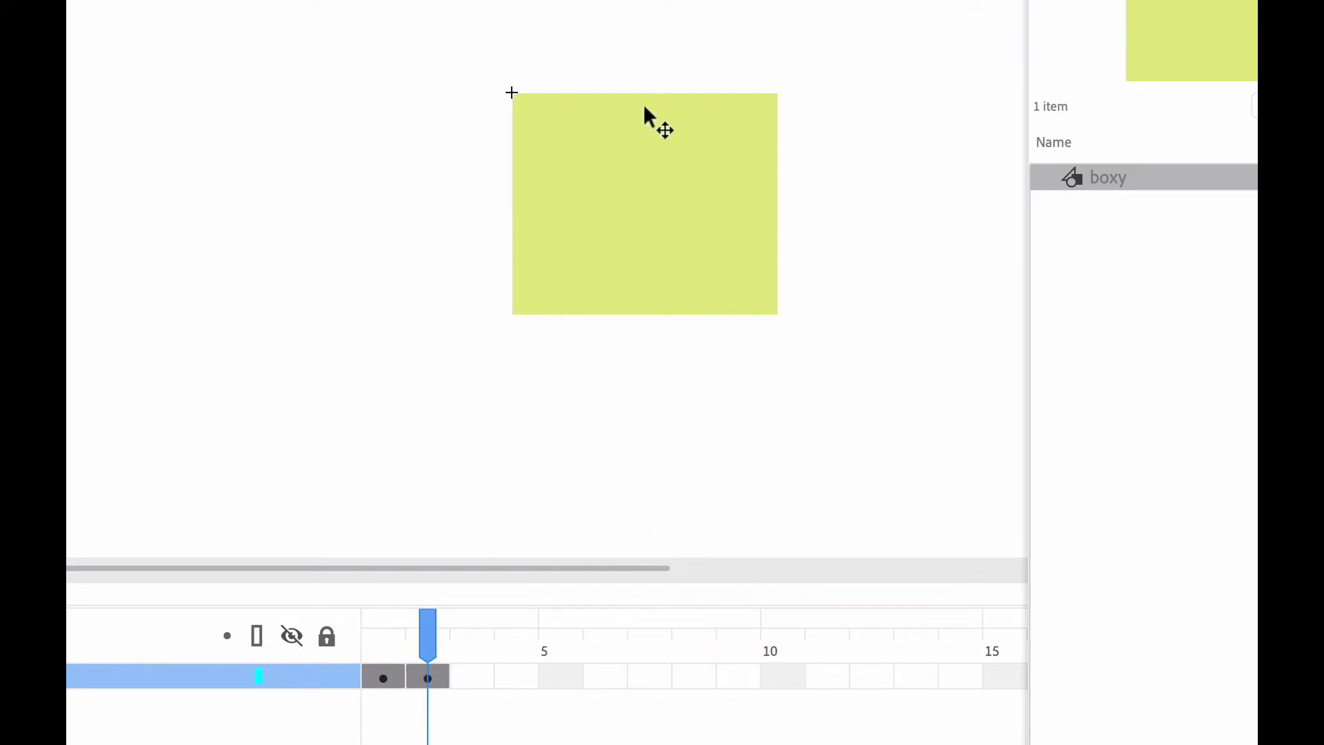
pyautogui.moveTo(647, 97); pyautogui.dragTo(647, 102)
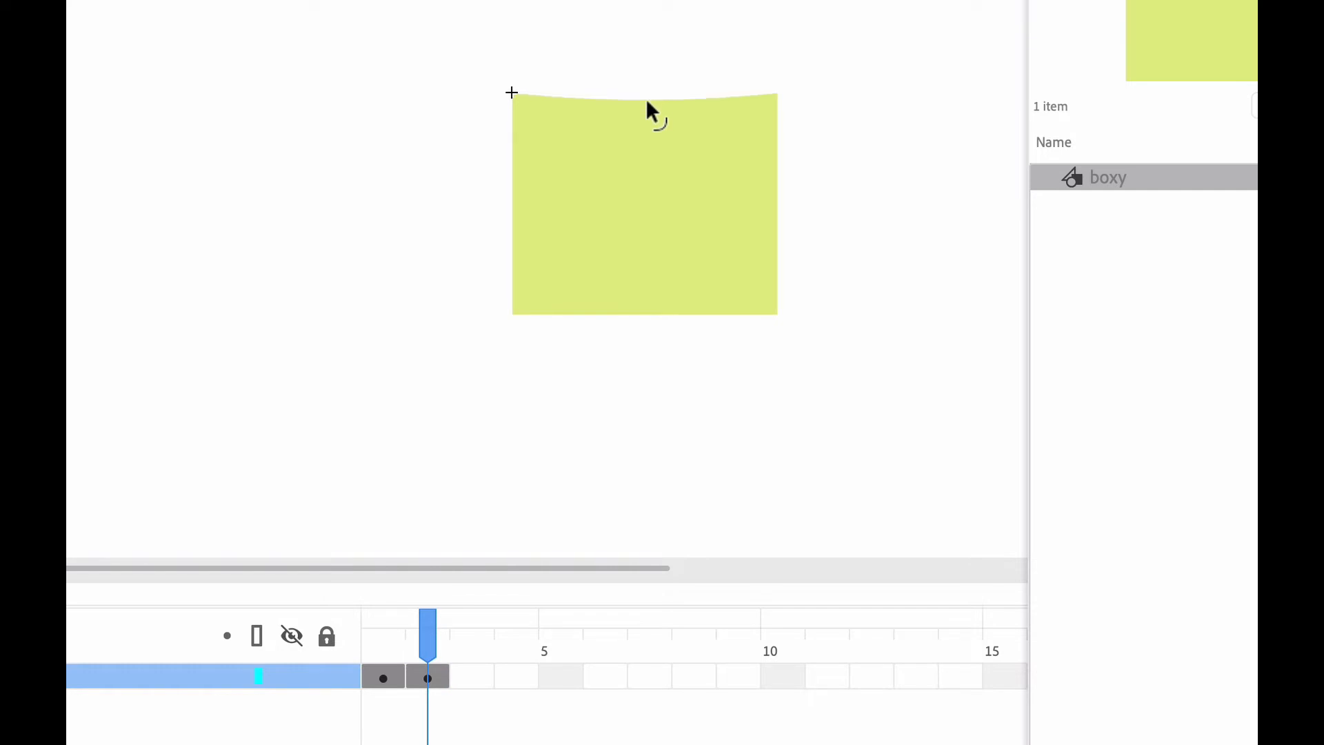
pyautogui.moveTo(517, 215); pyautogui.dragTo(525, 213)
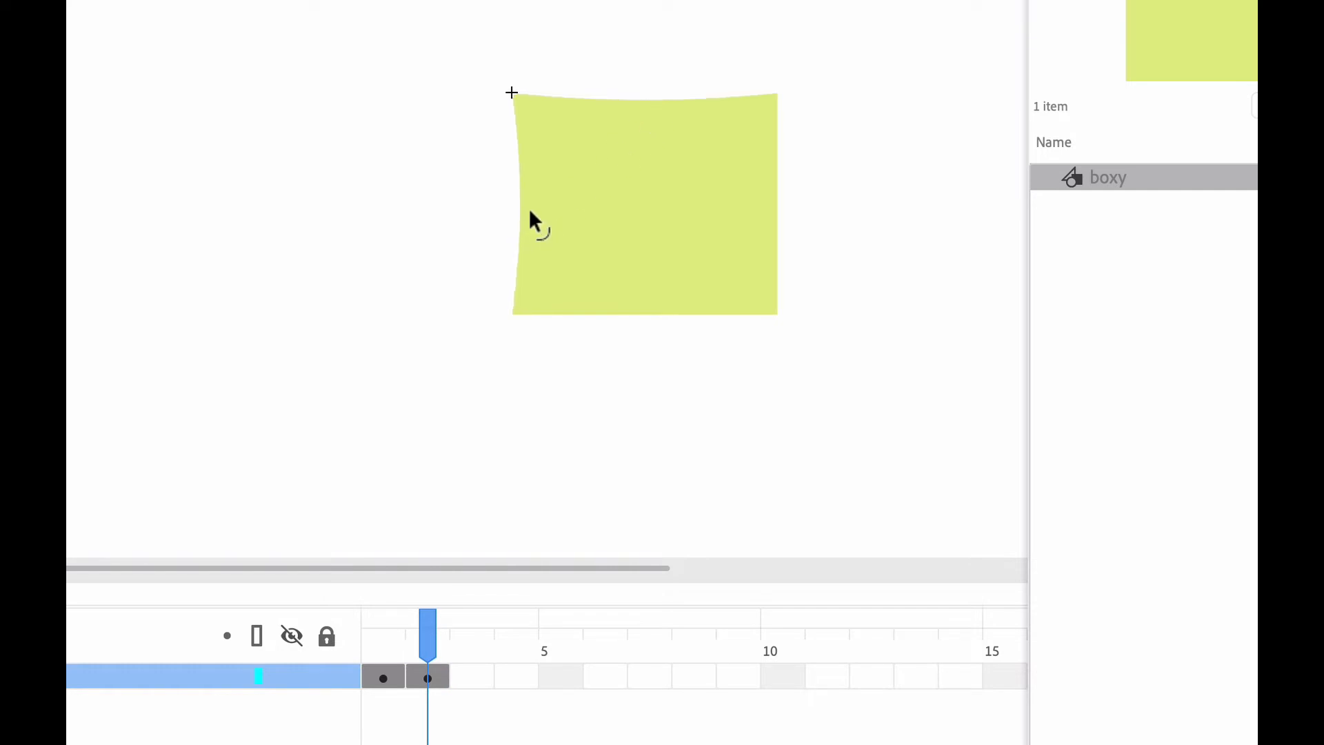
pyautogui.moveTo(772, 204); pyautogui.dragTo(759, 200)
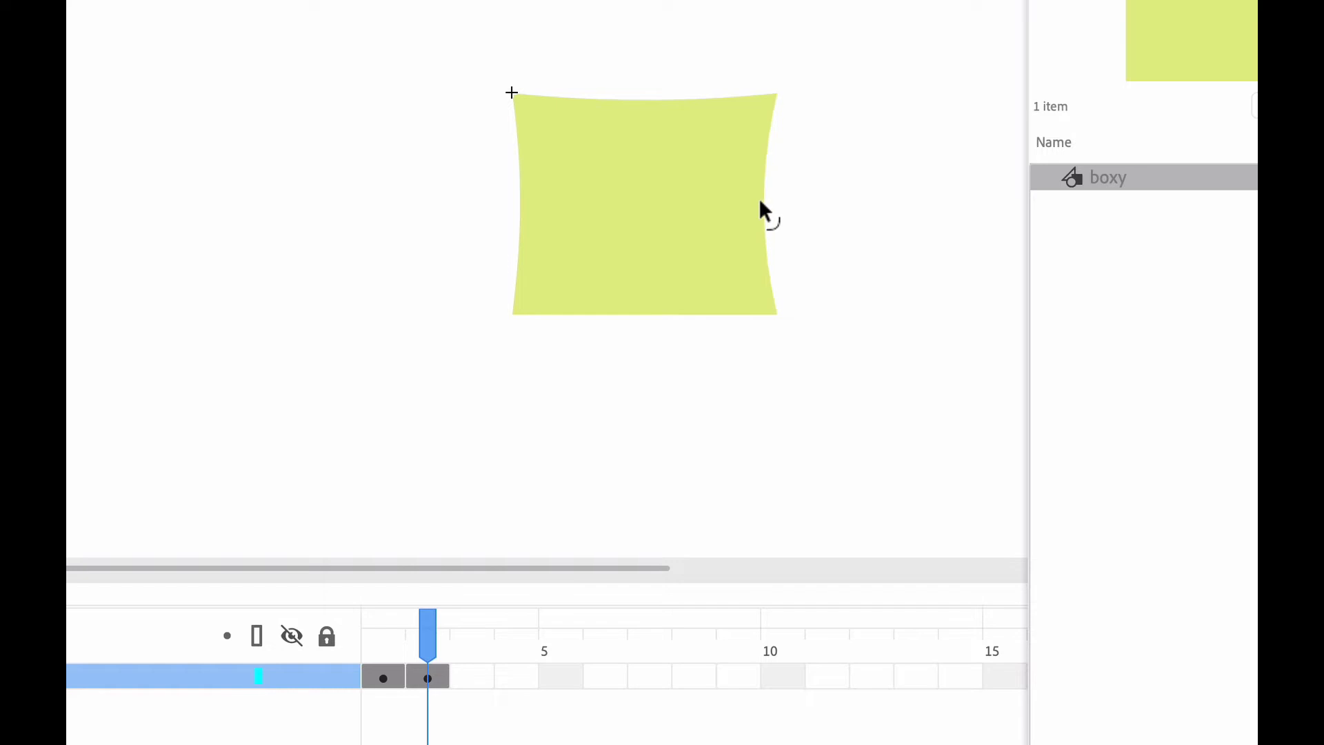
pyautogui.moveTo(651, 315); pyautogui.dragTo(651, 308)
# Insert a keyframe at frame 3 and bend the shape's top and left edges further inward.
pyautogui.press('F6')
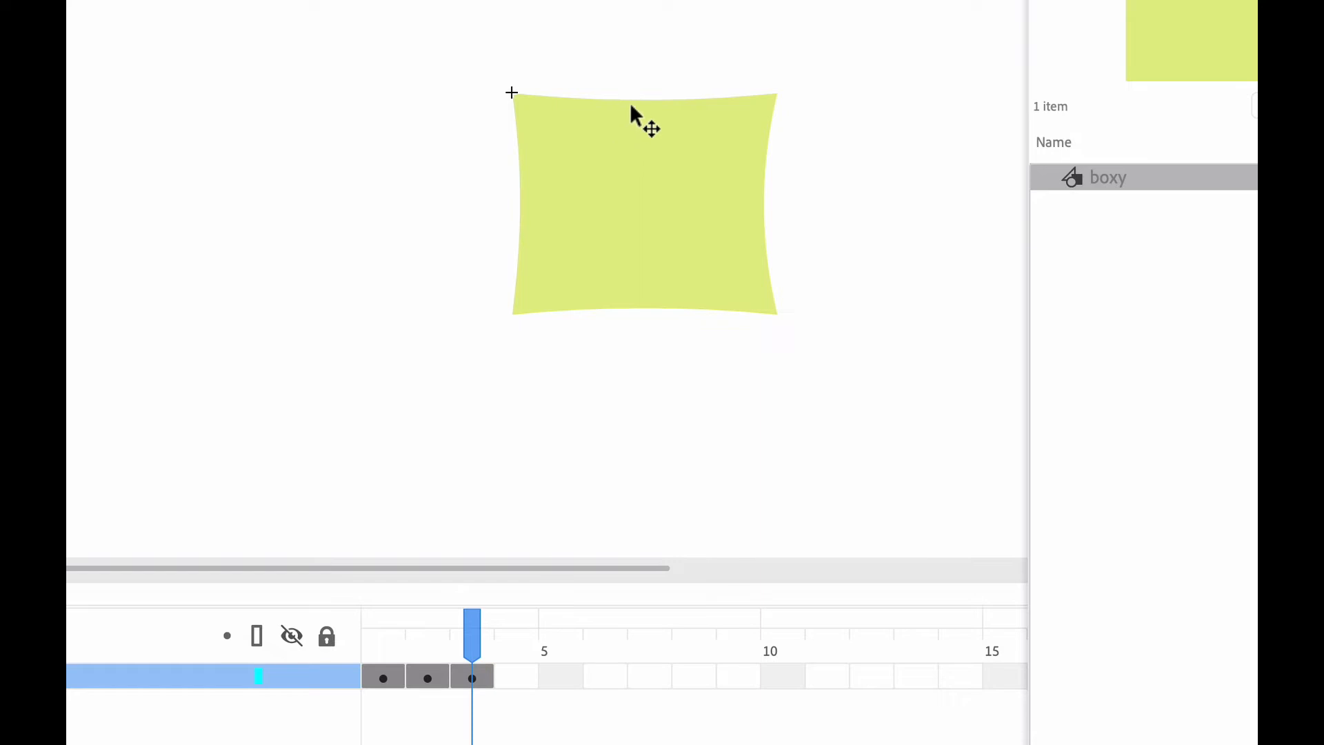
pyautogui.moveTo(630, 105); pyautogui.dragTo(630, 112)
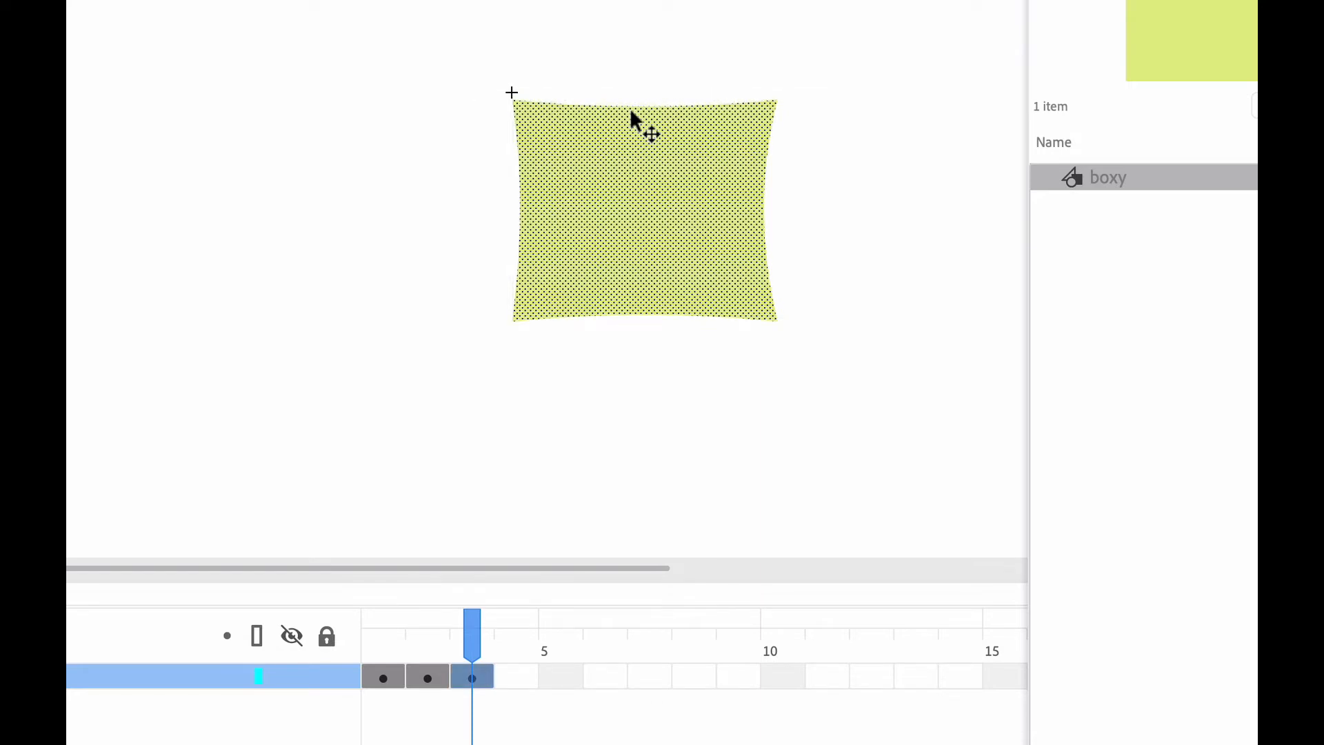
pyautogui.hotkey('ctrl', 'z')
pyautogui.click(641, 72)
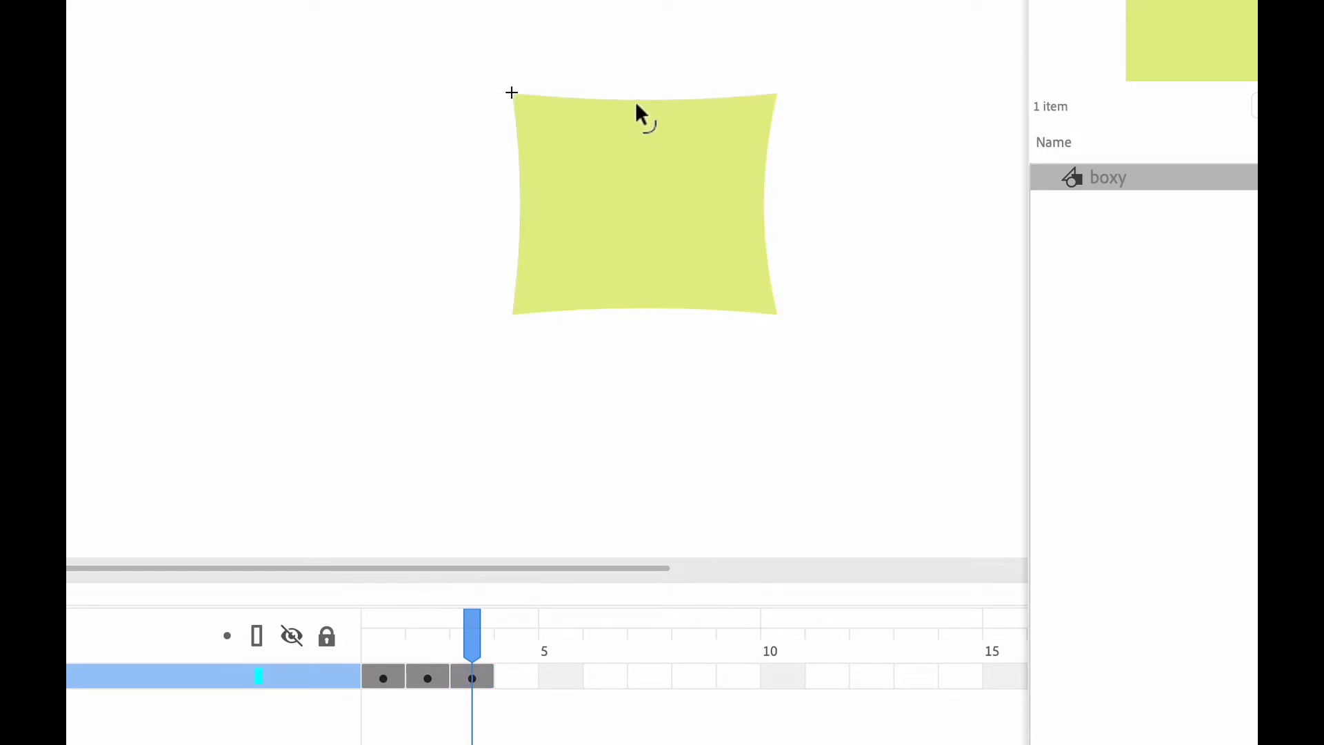
pyautogui.moveTo(635, 101); pyautogui.dragTo(635, 110)
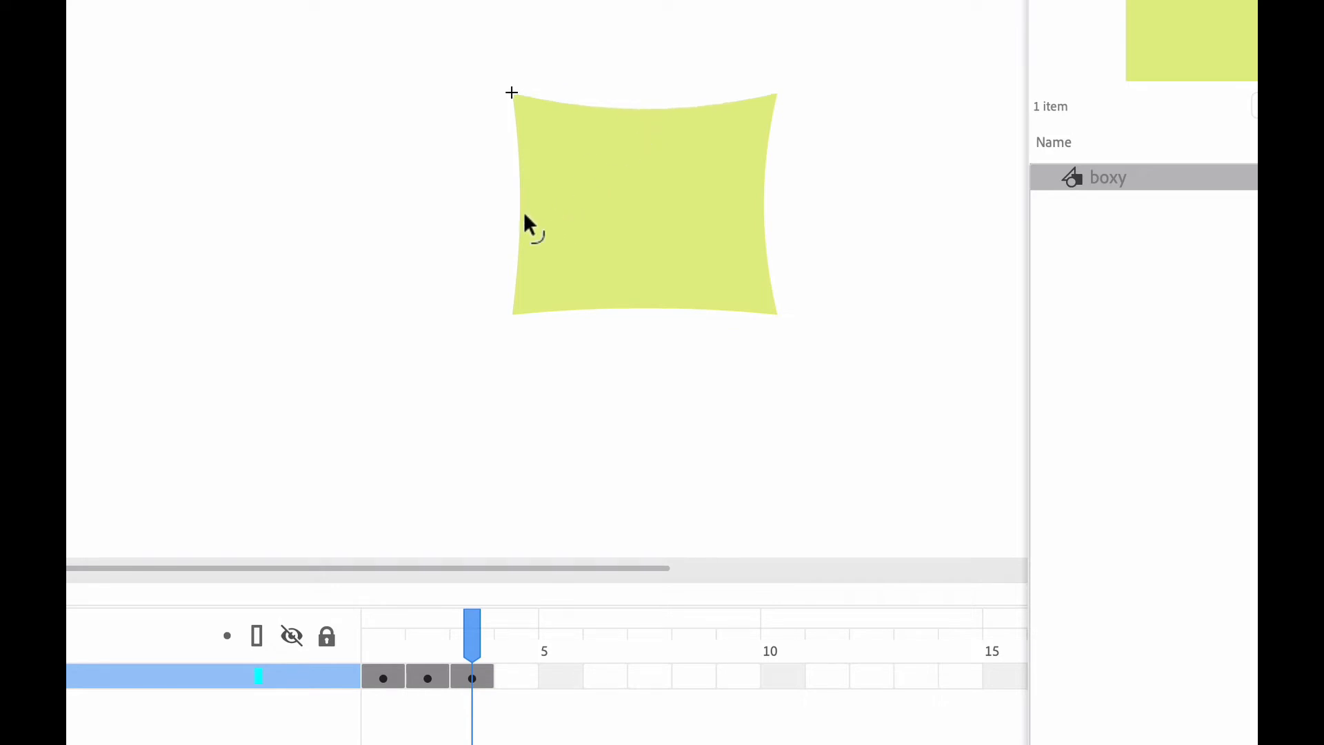
pyautogui.moveTo(528, 213); pyautogui.dragTo(537, 215)
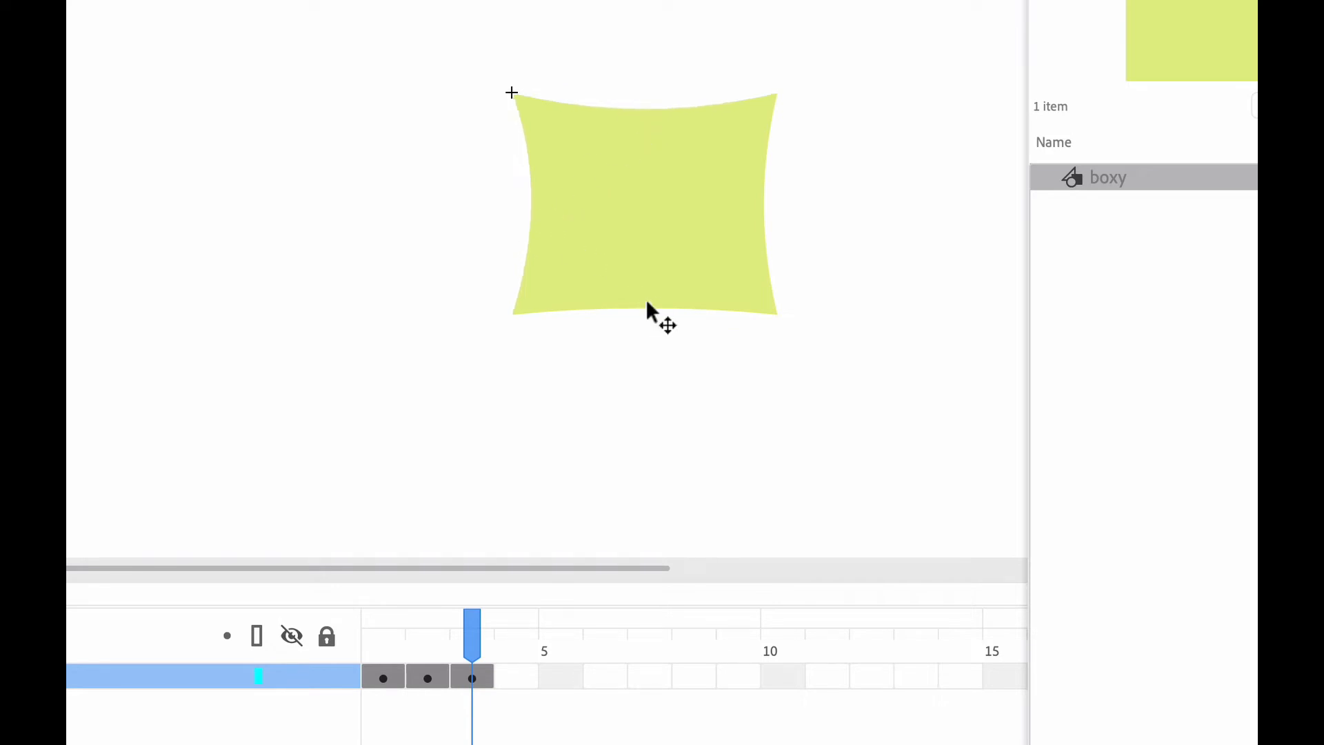
# Bend the shape's bottom and right edges further inward on frame 3, undoing any accidental move of the whole shape.
pyautogui.moveTo(646, 299); pyautogui.dragTo(646, 296)
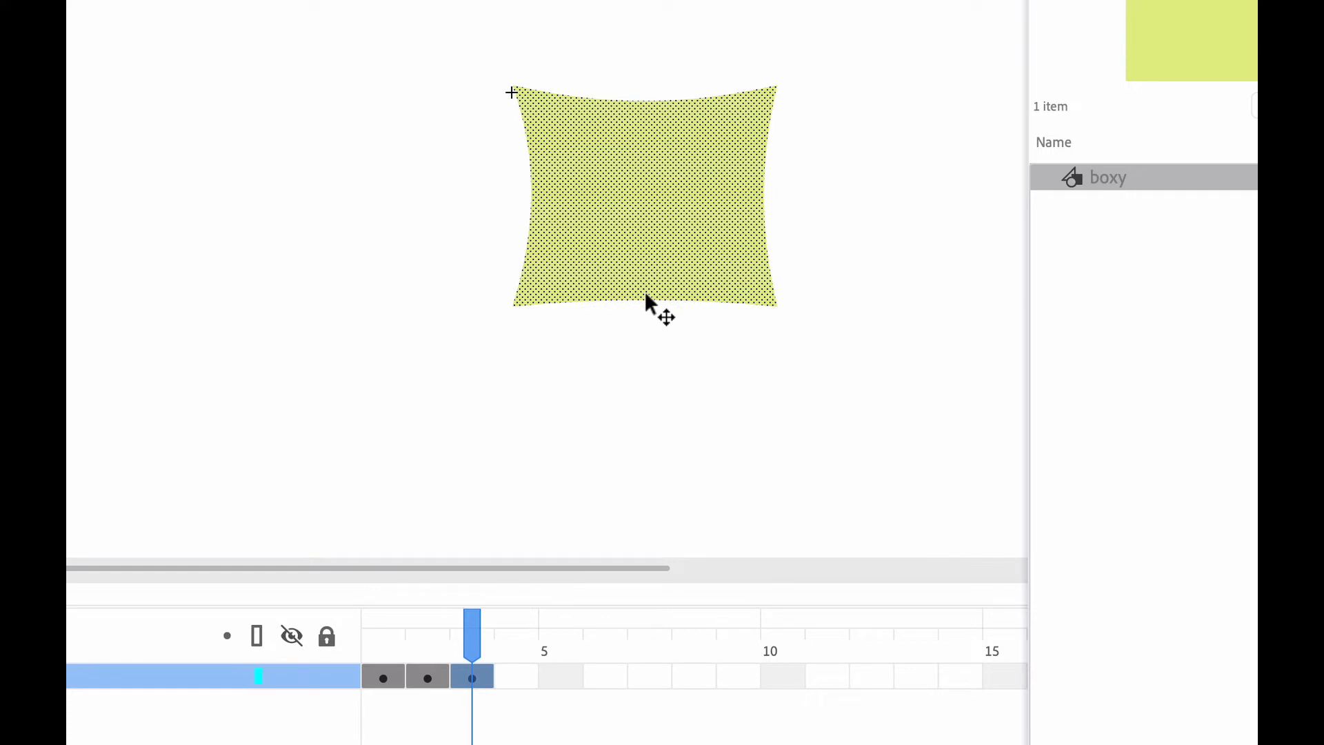
pyautogui.hotkey('ctrl', 'z')
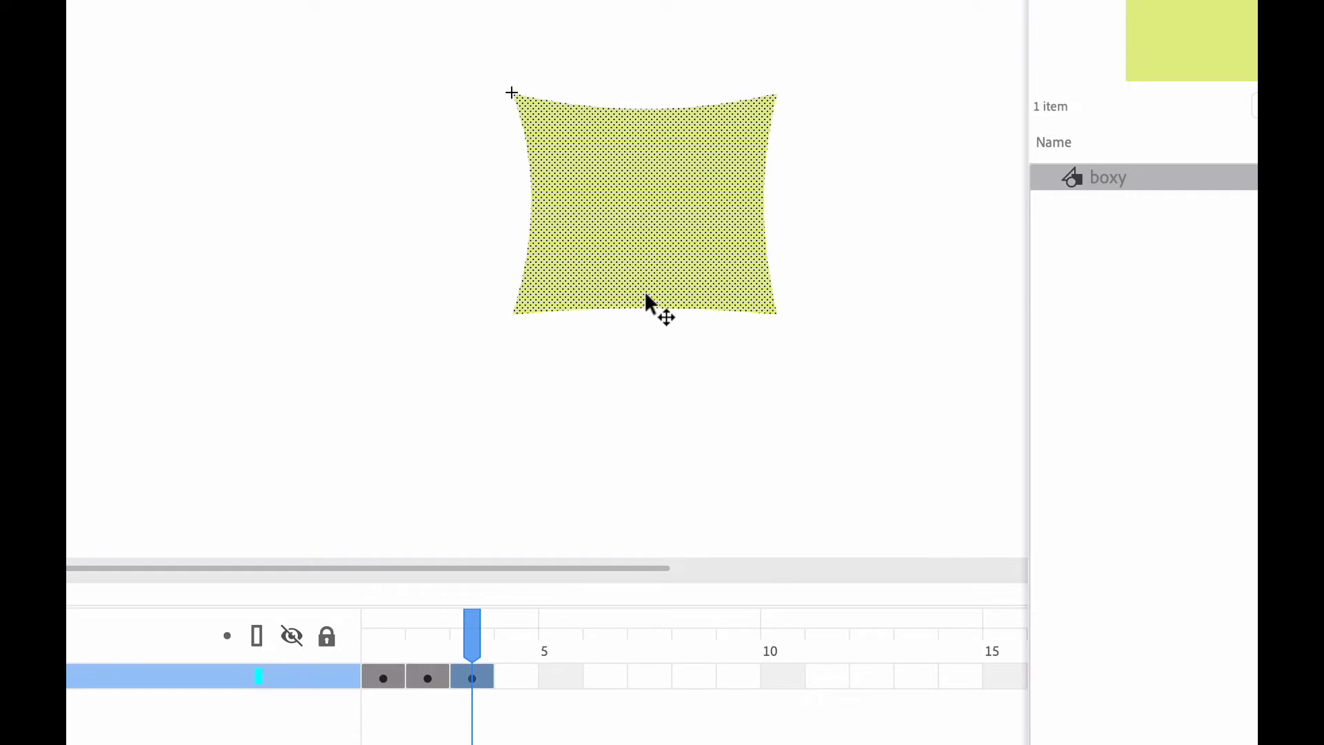
pyautogui.click(650, 349)
pyautogui.moveTo(633, 309); pyautogui.dragTo(633, 298)
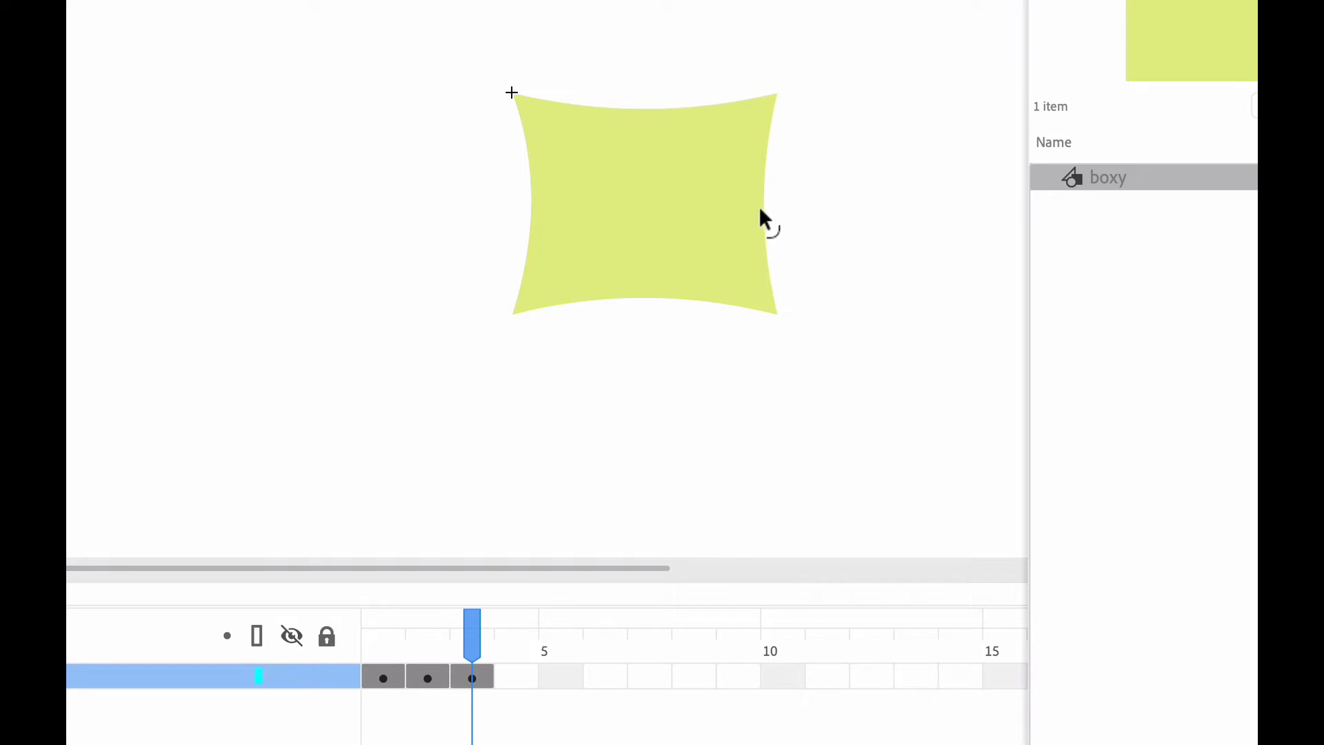
pyautogui.moveTo(762, 204); pyautogui.dragTo(751, 210)
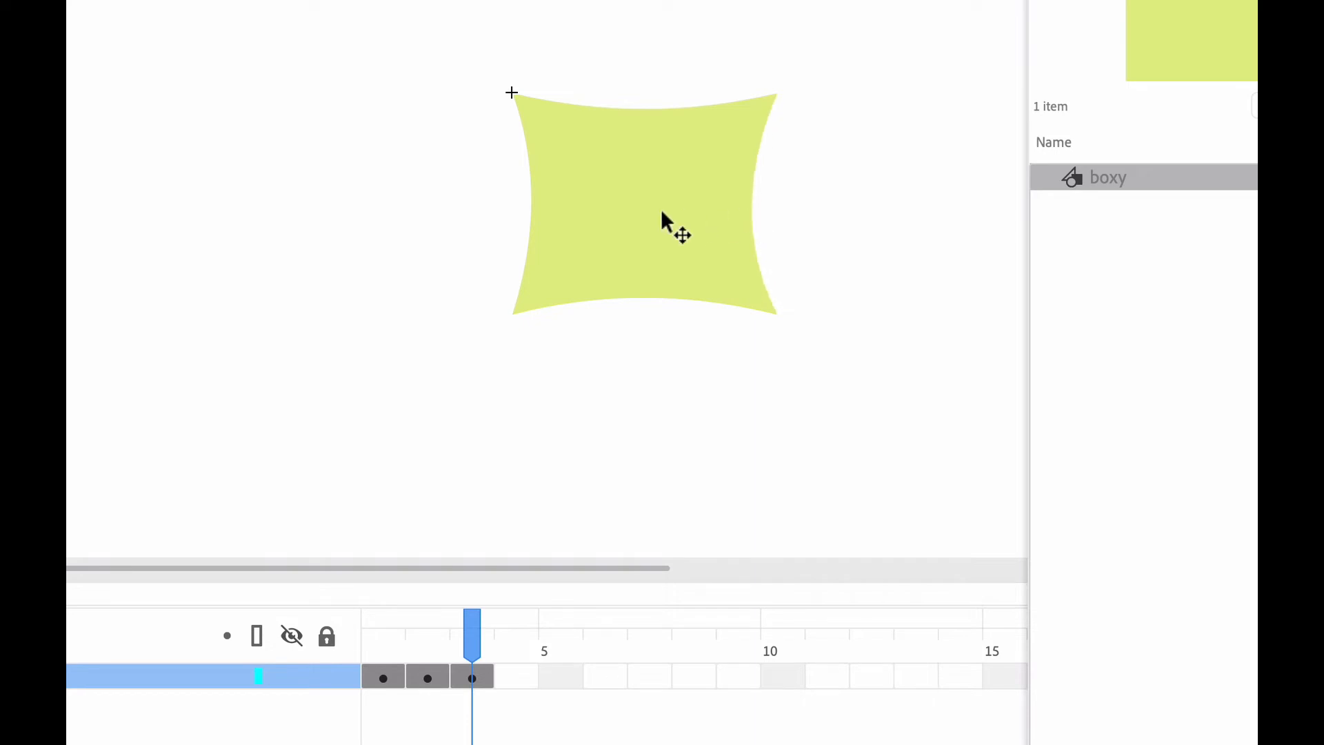
pyautogui.click(619, 215)
pyautogui.click(850, 185)
# Insert a keyframe at frame 4 and bend all four edges of the shape still further inward.
pyautogui.click(503, 661)
pyautogui.press('F6')
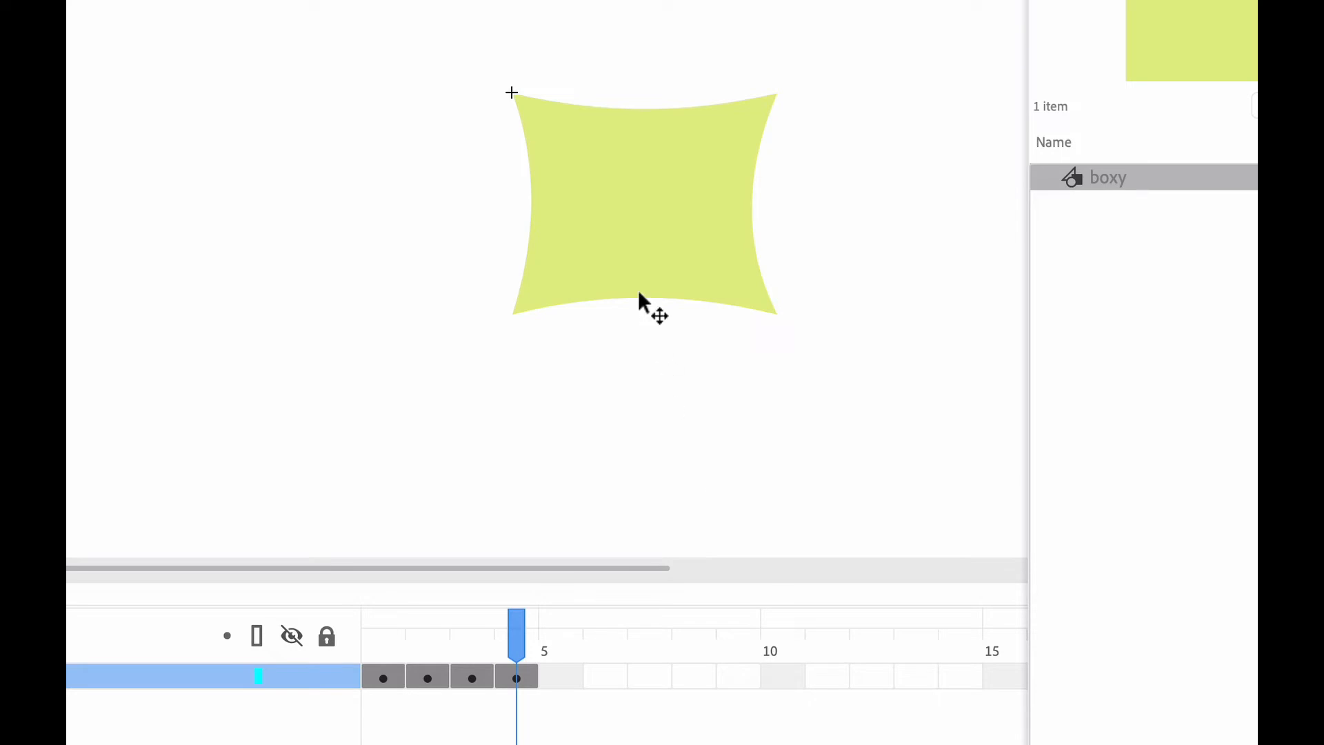
pyautogui.moveTo(639, 288); pyautogui.dragTo(639, 281)
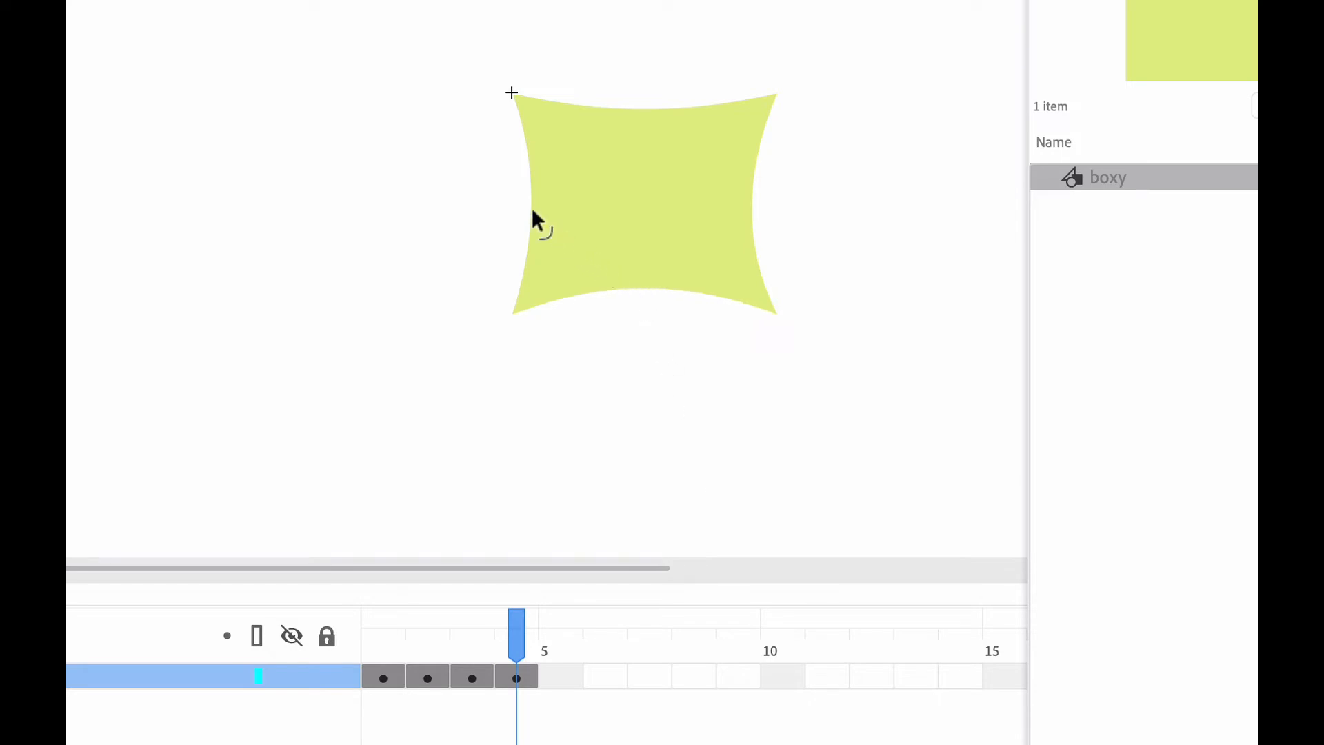
pyautogui.moveTo(532, 208); pyautogui.dragTo(542, 208)
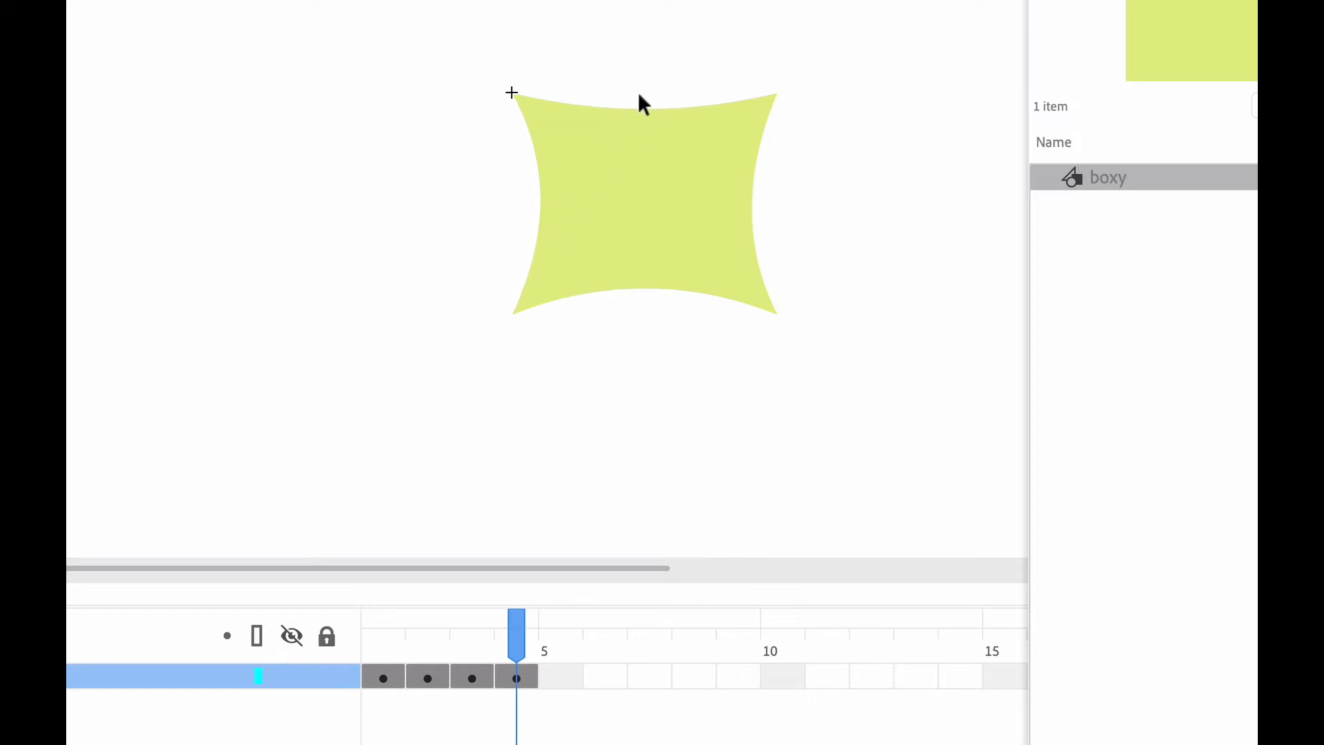
pyautogui.moveTo(640, 108); pyautogui.dragTo(639, 118)
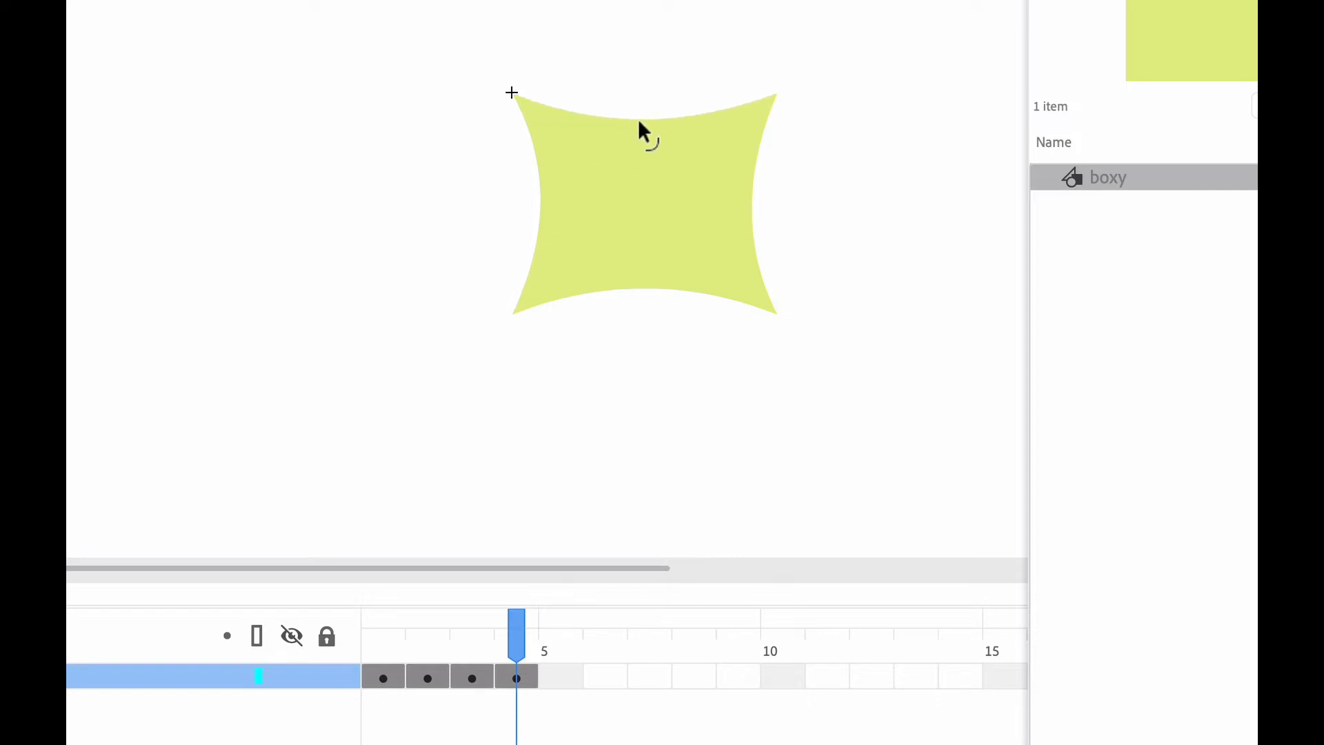
pyautogui.moveTo(747, 220); pyautogui.dragTo(739, 219)
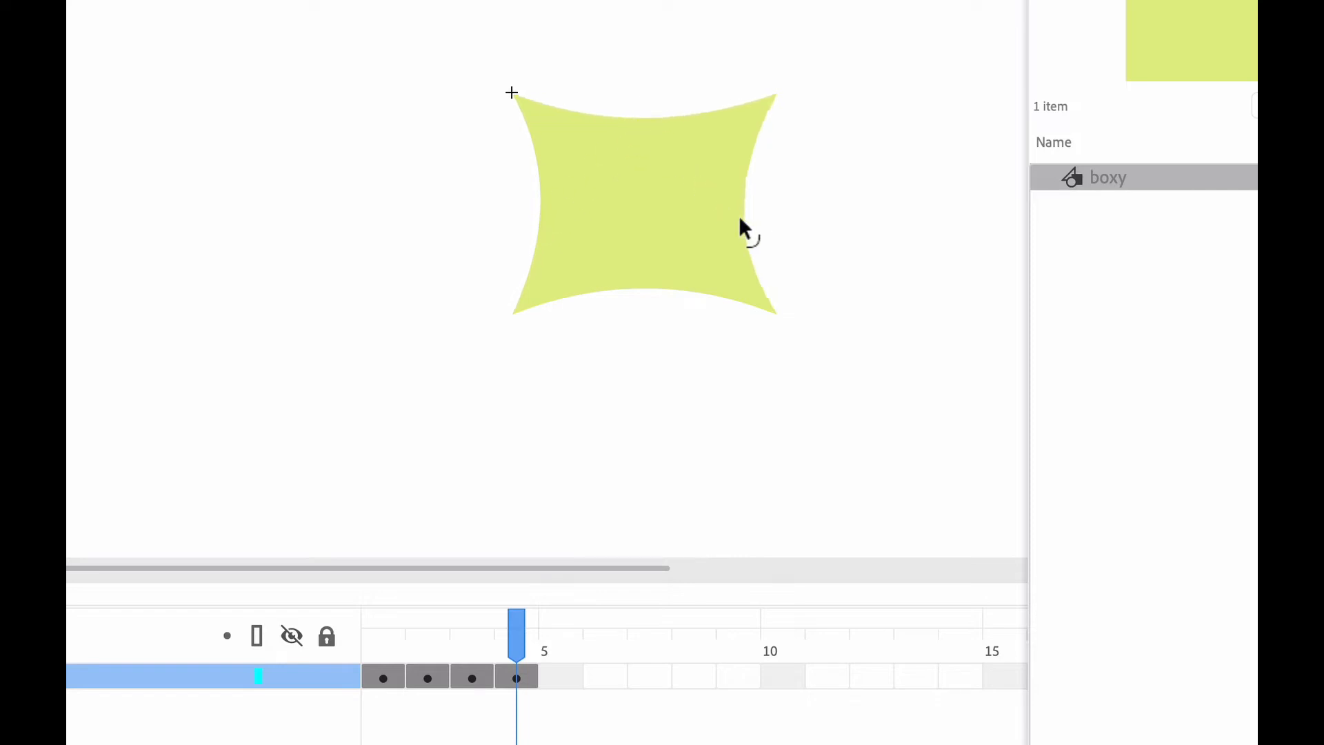
# Play the boxy symbol's four-frame animation from frame 1 and return the playhead to frame 1.
pyautogui.click(382, 628)
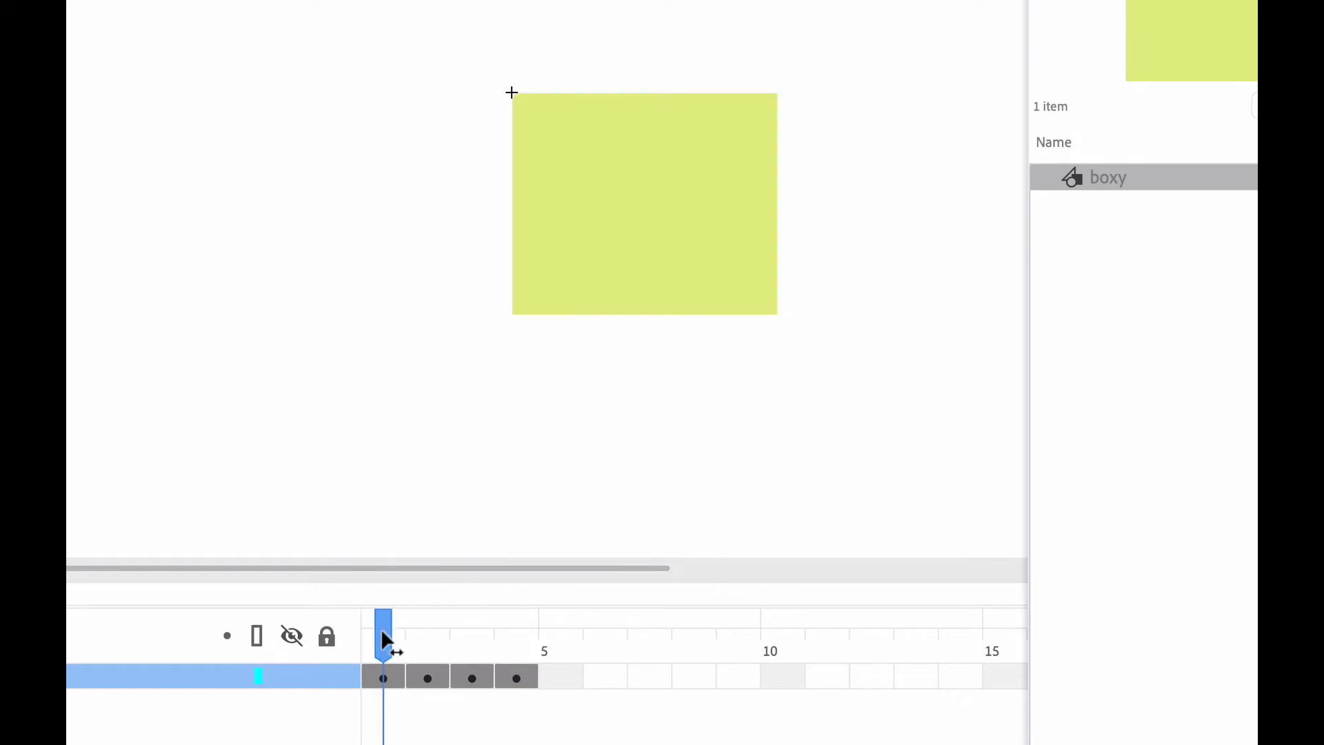
pyautogui.press('Return')
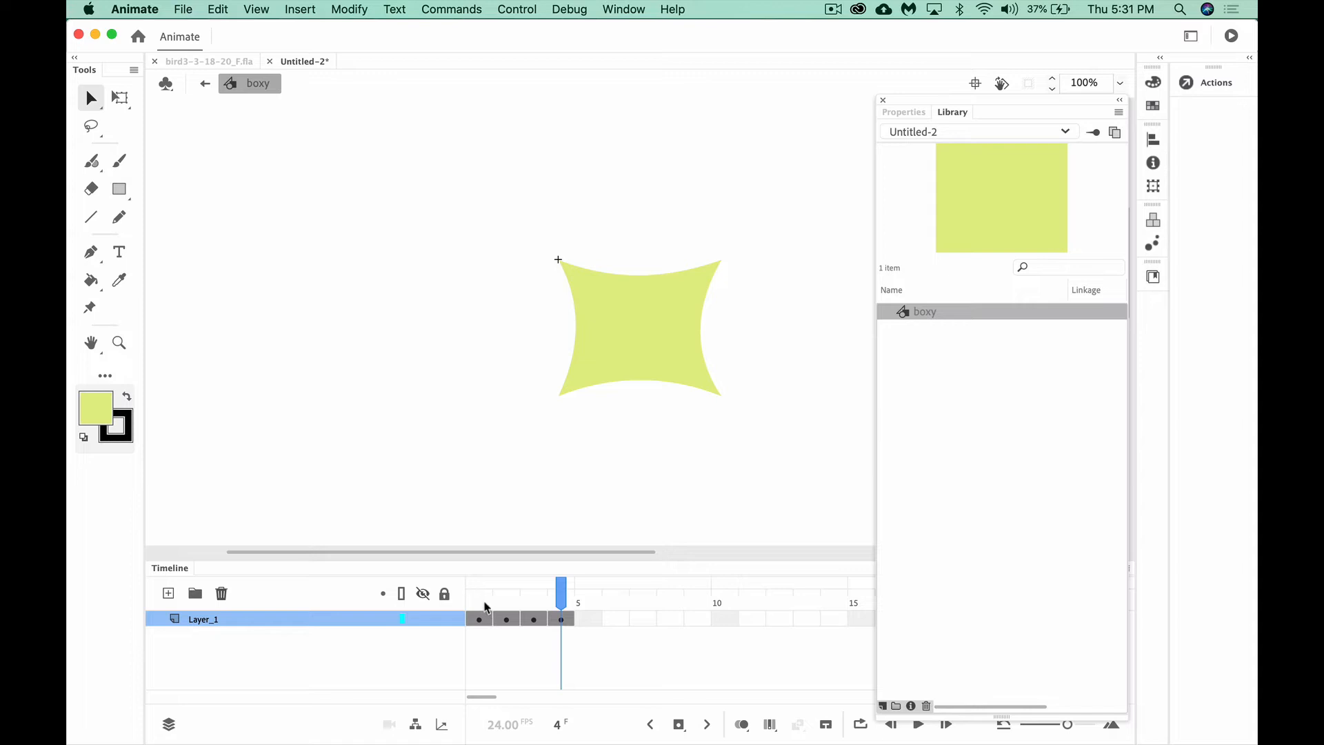
pyautogui.moveTo(485, 603); pyautogui.dragTo(402, 623)
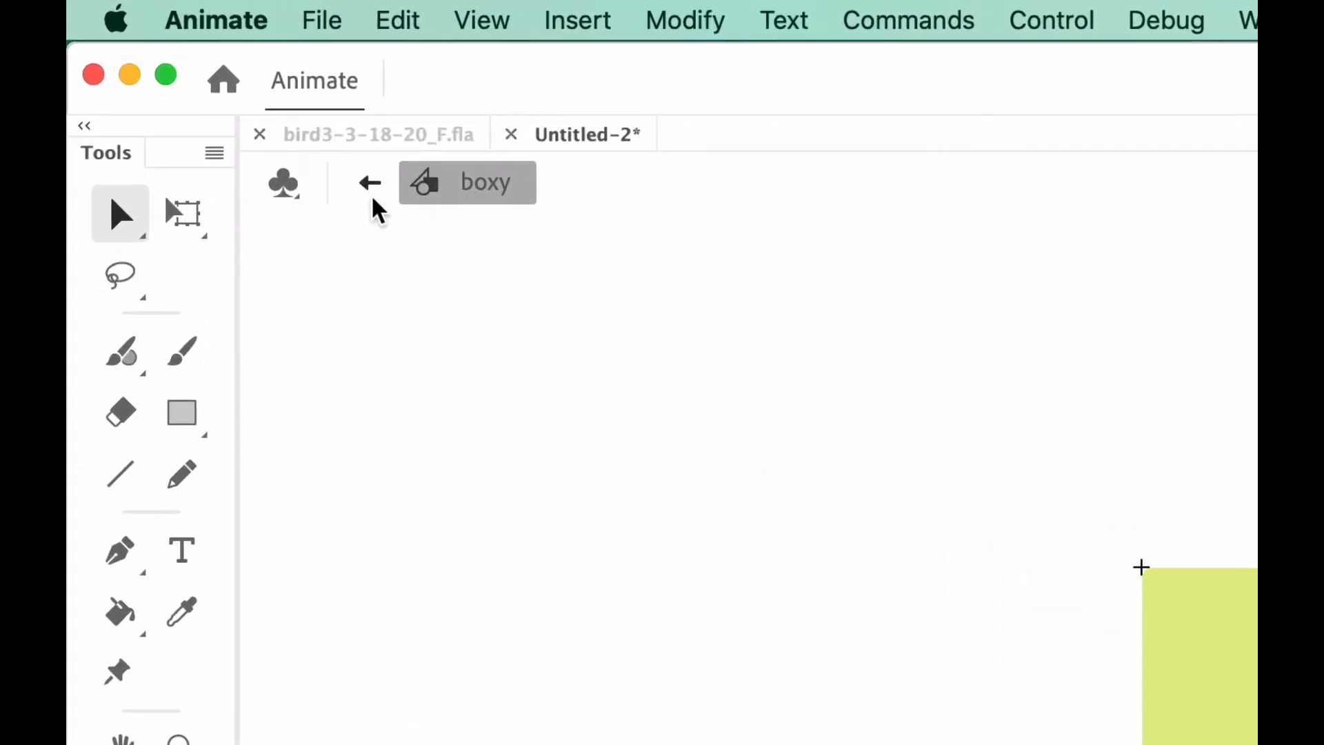
# Return to Scene 1 and move the Library panel aside to uncover the whole stage.
pyautogui.click(370, 191)
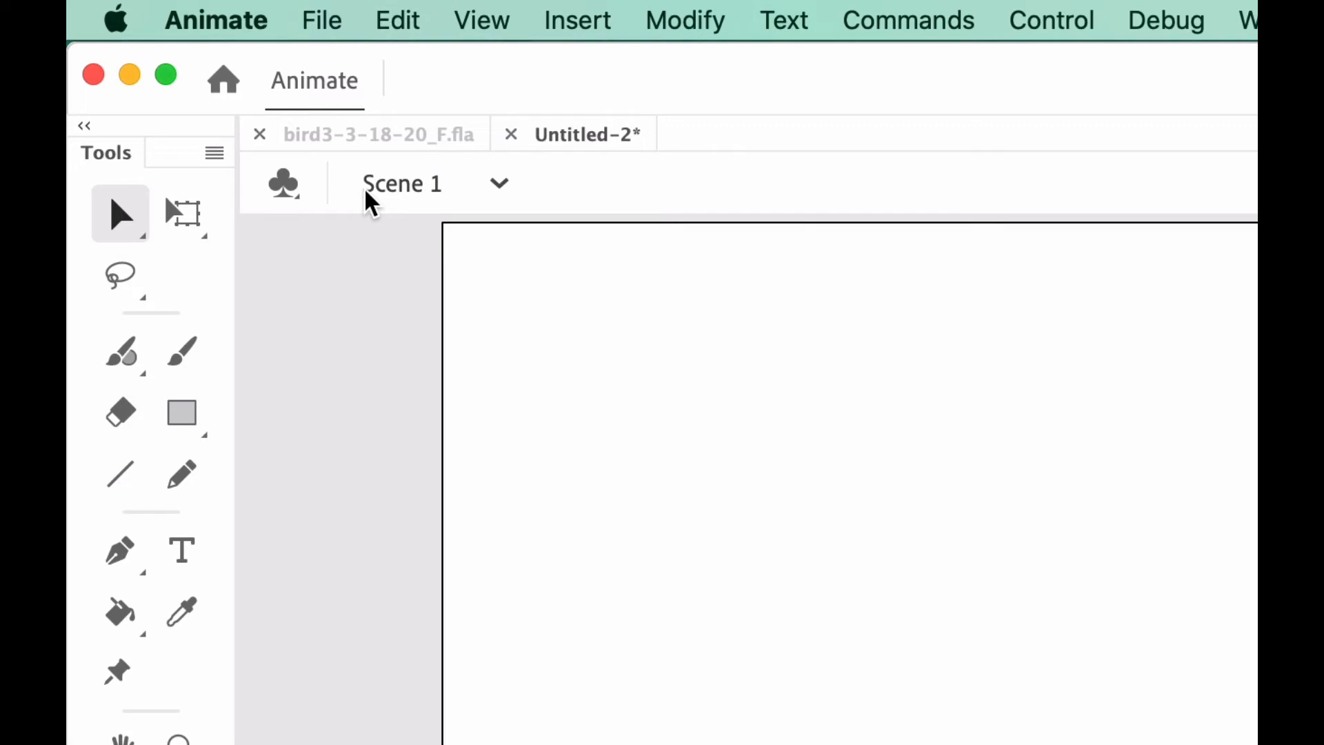
pyautogui.press('Return')
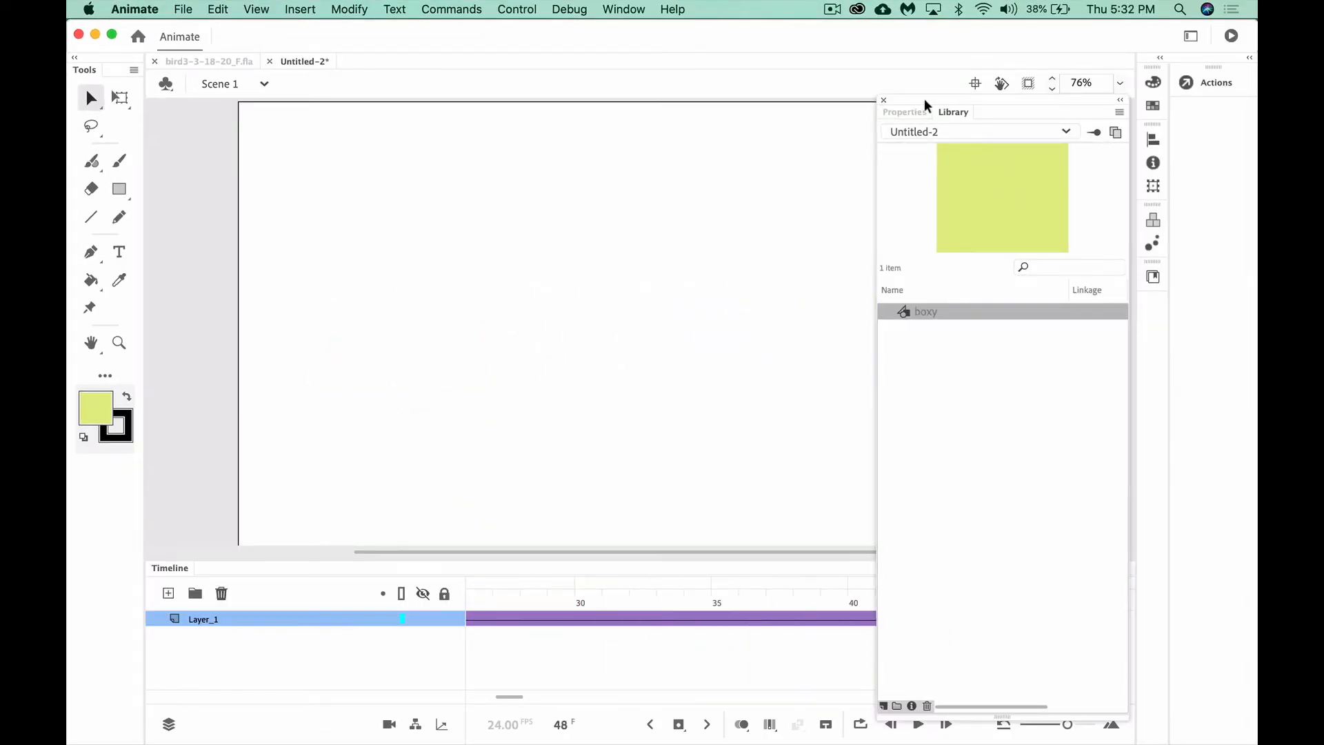
pyautogui.moveTo(914, 101); pyautogui.dragTo(1104, 205)
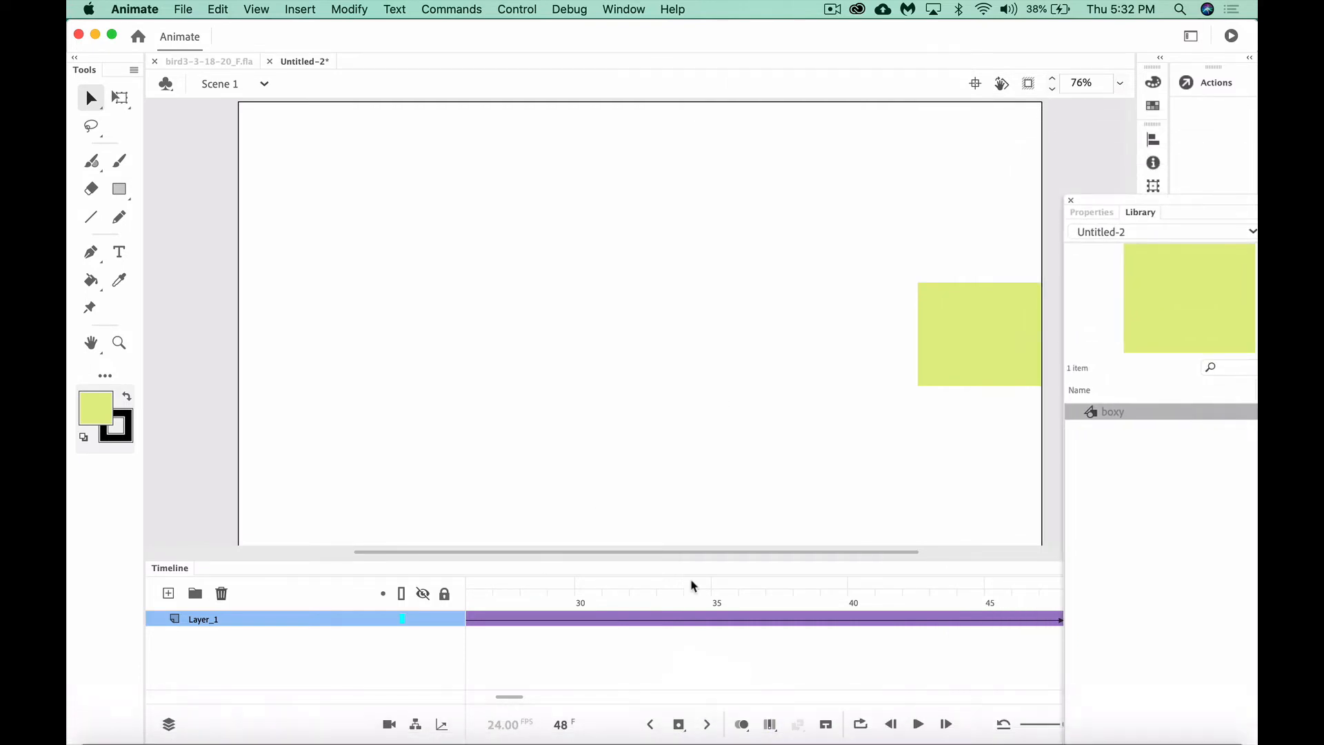
# Play the main timeline from frame 1 and scrub through frames 1 to 4 to review boxy's nested animation.
pyautogui.moveTo(673, 604); pyautogui.dragTo(275, 615)
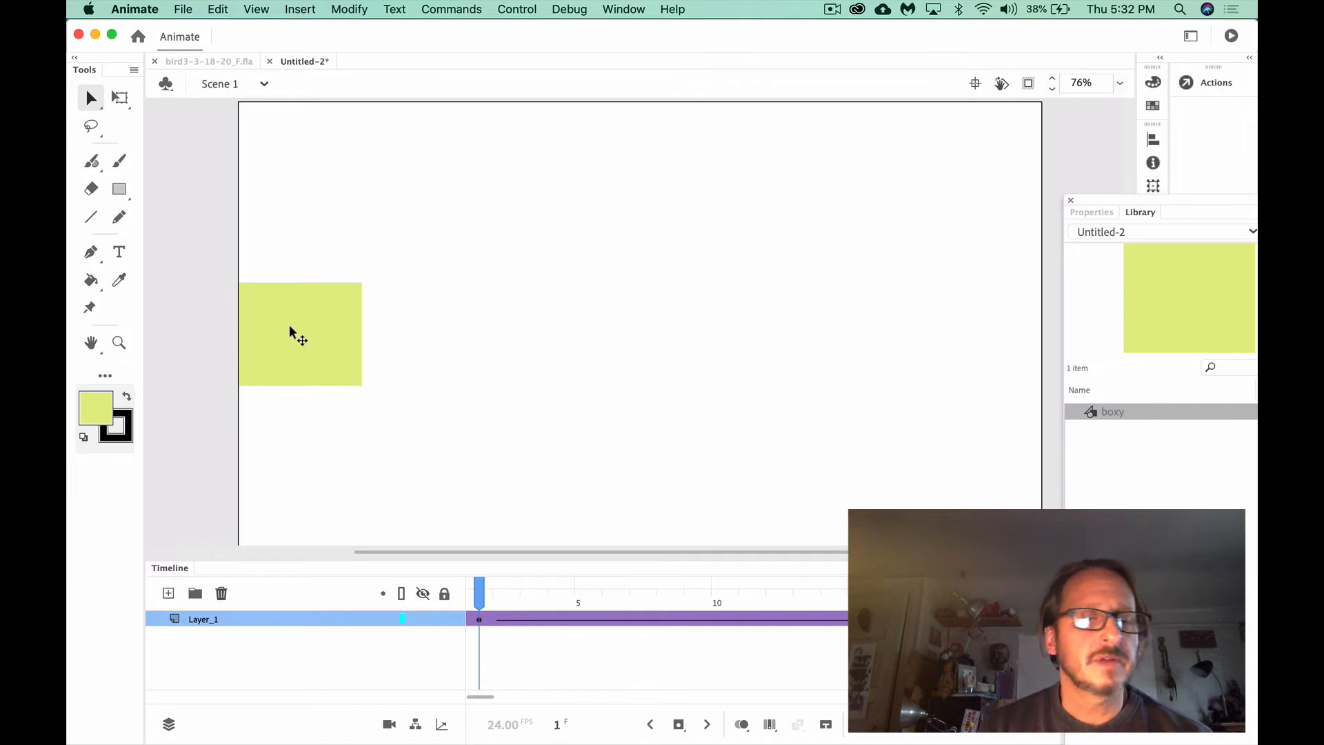
pyautogui.press('Return')
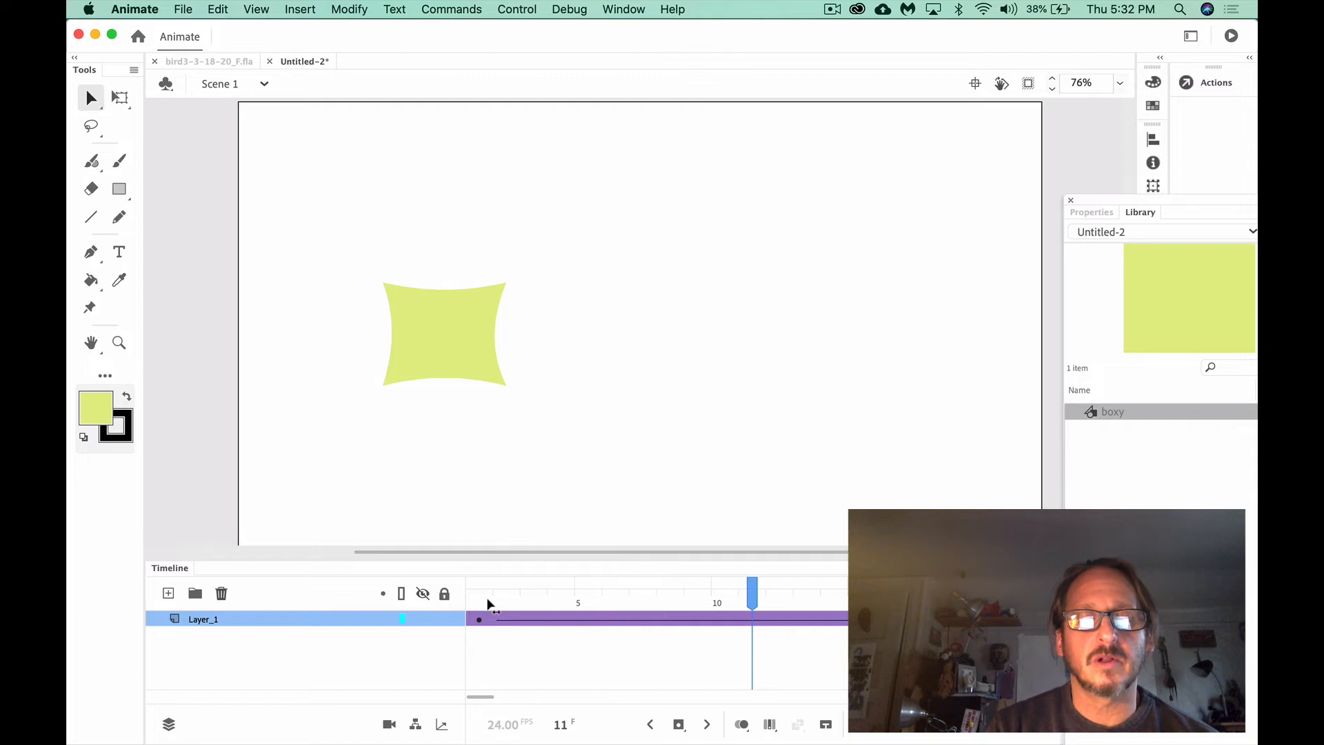
pyautogui.moveTo(483, 604); pyautogui.dragTo(441, 595)
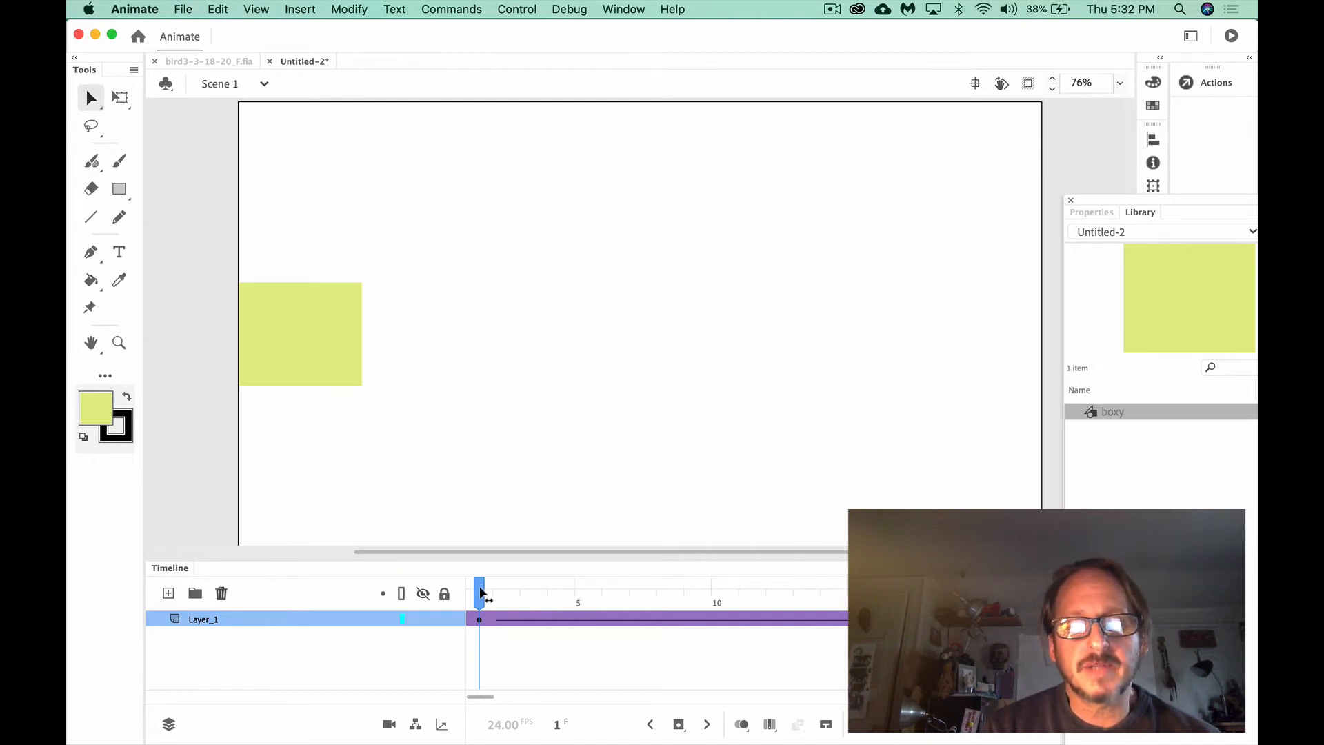
pyautogui.moveTo(481, 593); pyautogui.dragTo(567, 609)
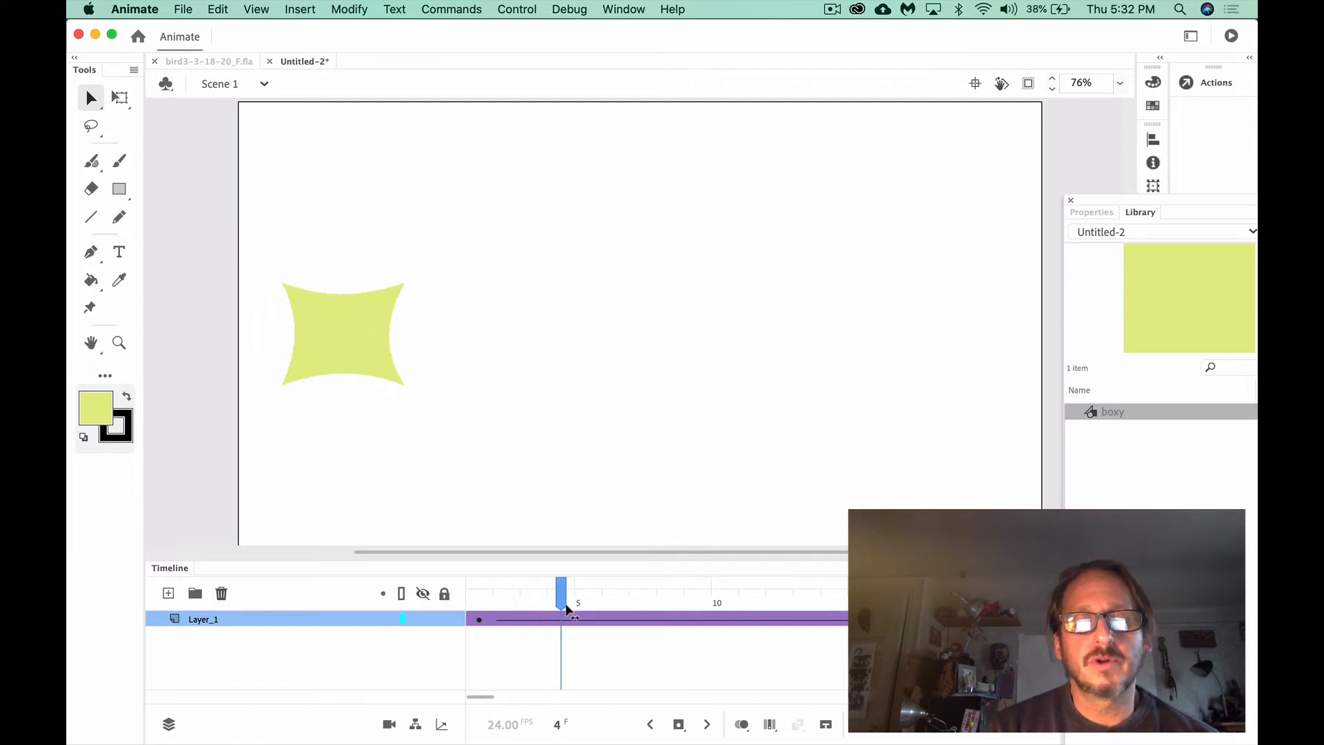
# Check the tween's span to its last keyframe at frame 48 and replay the animation from frame 1.
pyautogui.hscroll(5, 609, 635)
pyautogui.hscroll(8, 609, 639)
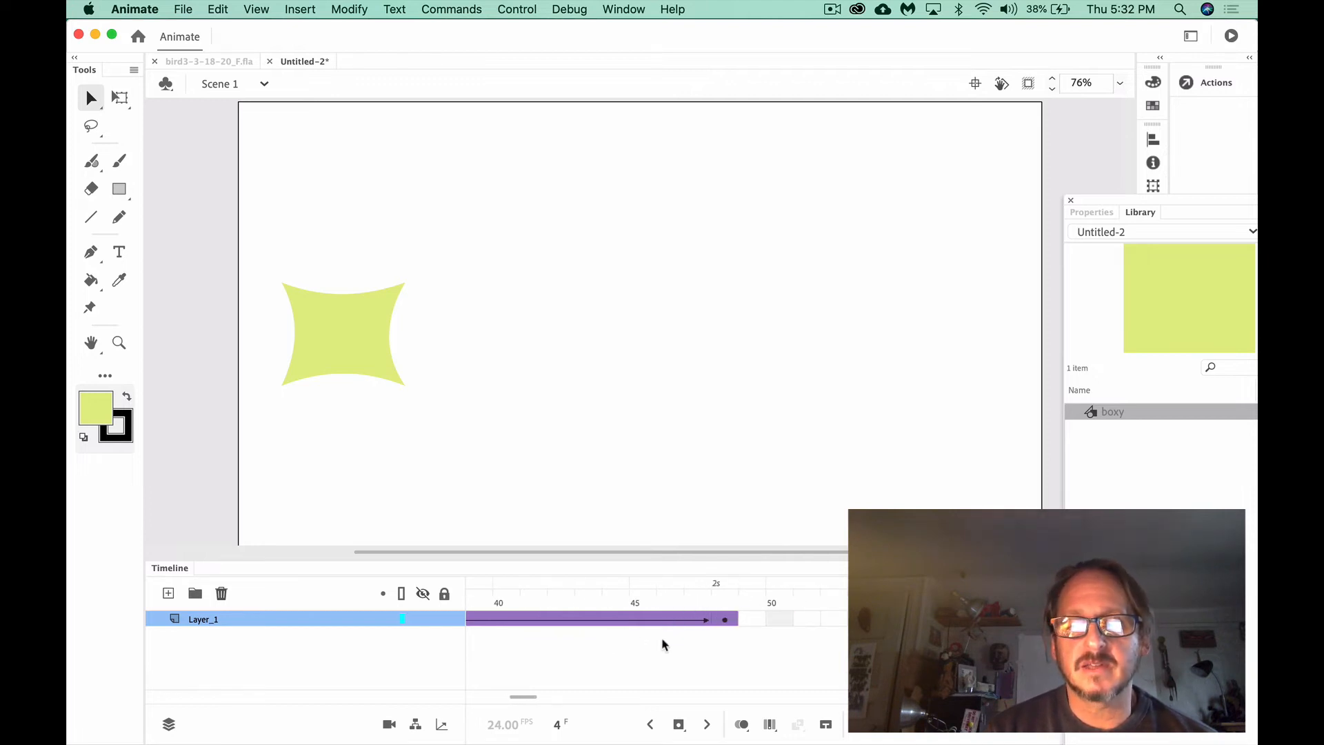
pyautogui.hscroll(-10, 648, 651)
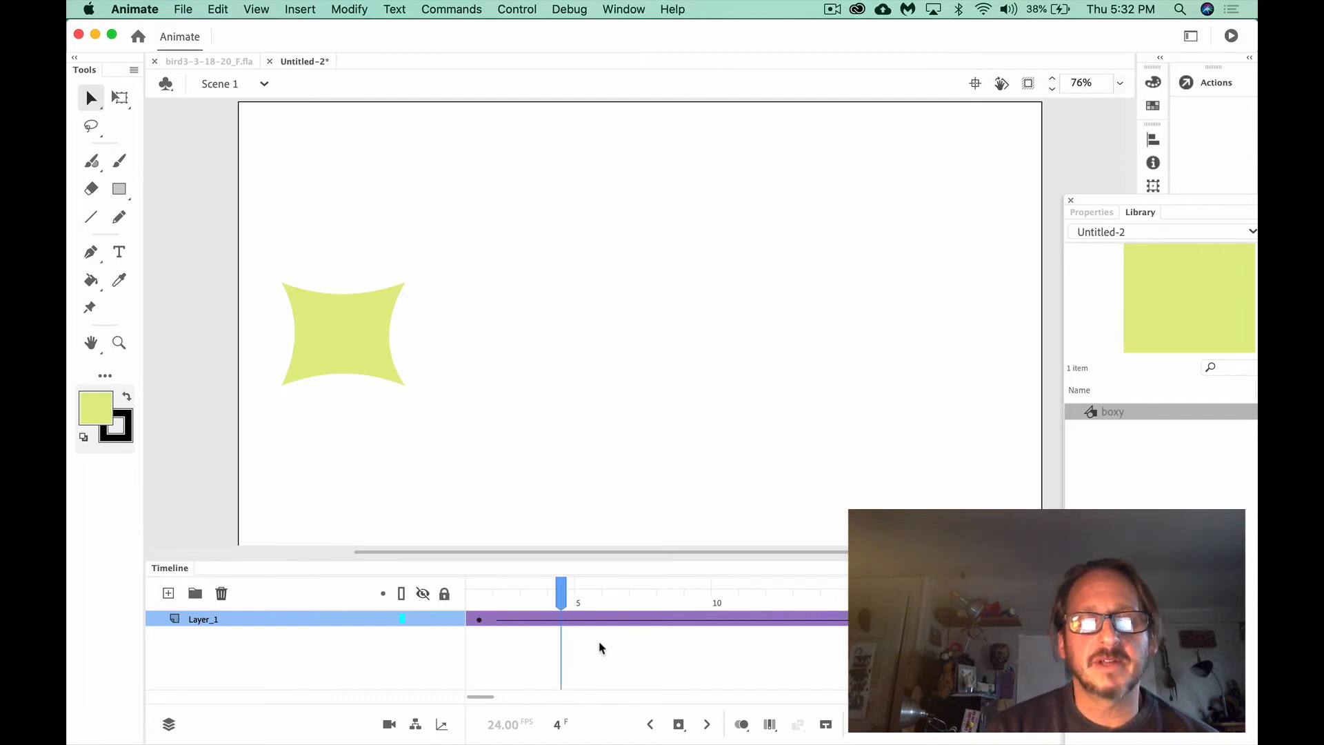
pyautogui.moveTo(564, 601); pyautogui.dragTo(365, 605)
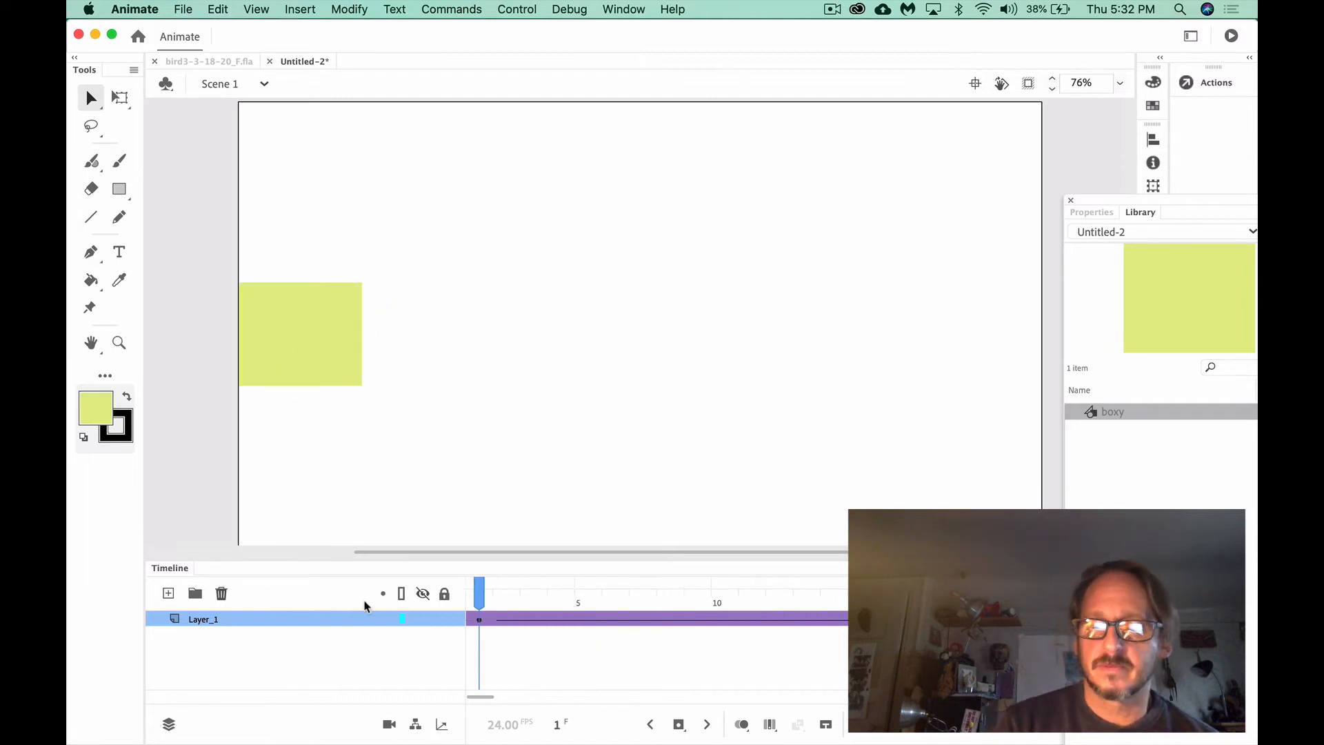
pyautogui.press('Return')
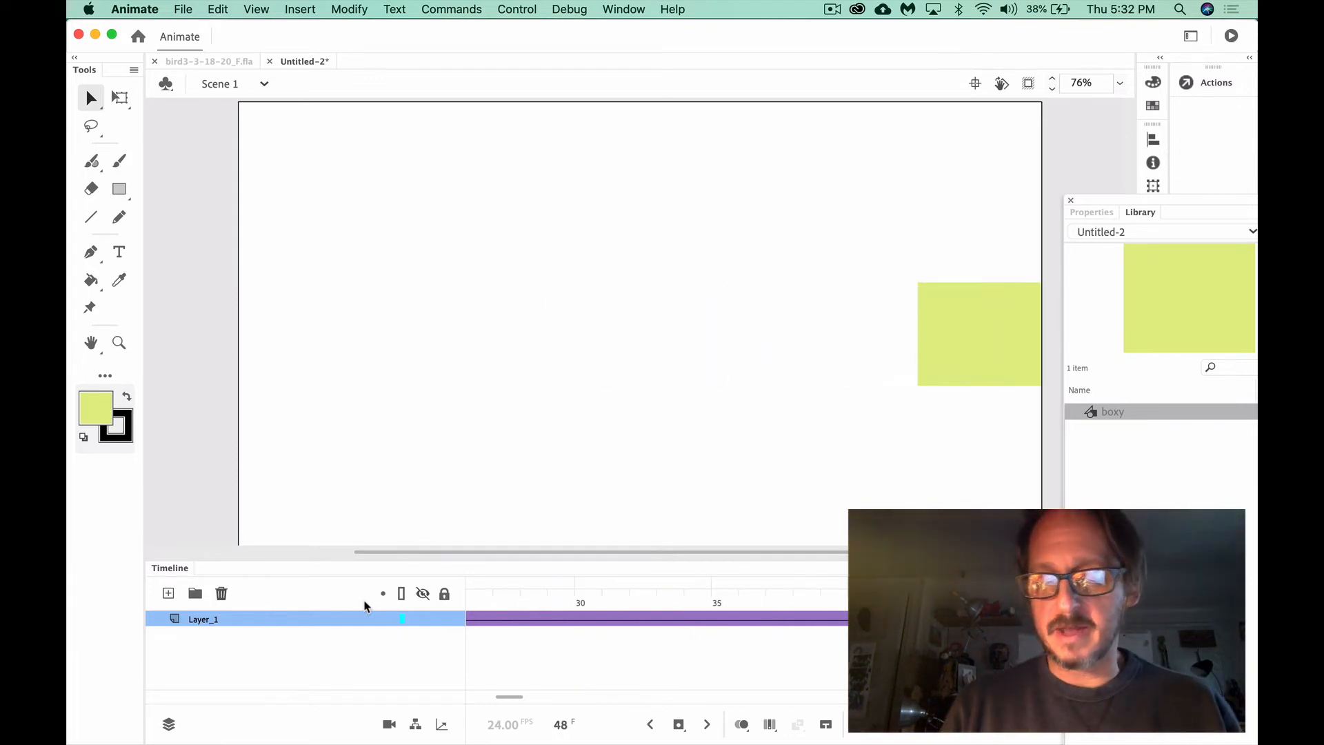
pyautogui.press('Return')
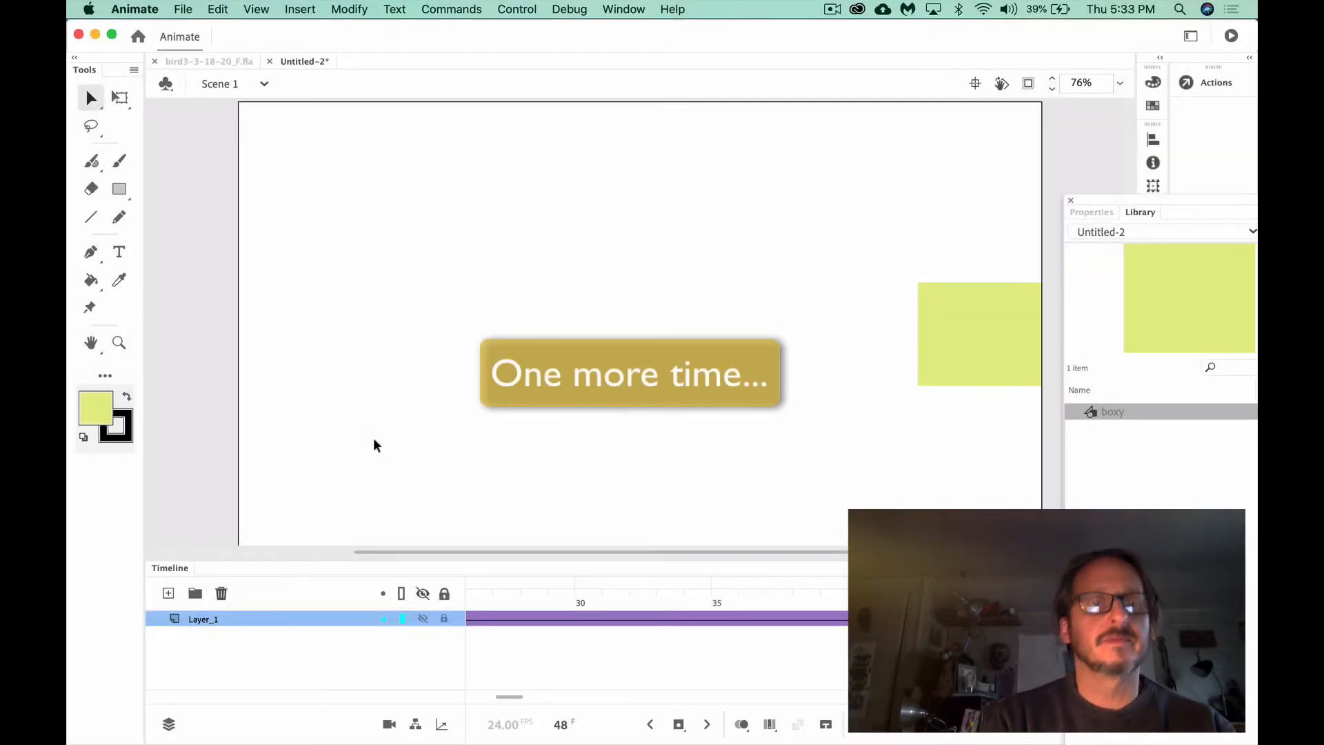
# Create a new HD character animation document of 1280 x 720 pixels at 24 fps for ActionScript 3.0.
pyautogui.press('super+n')
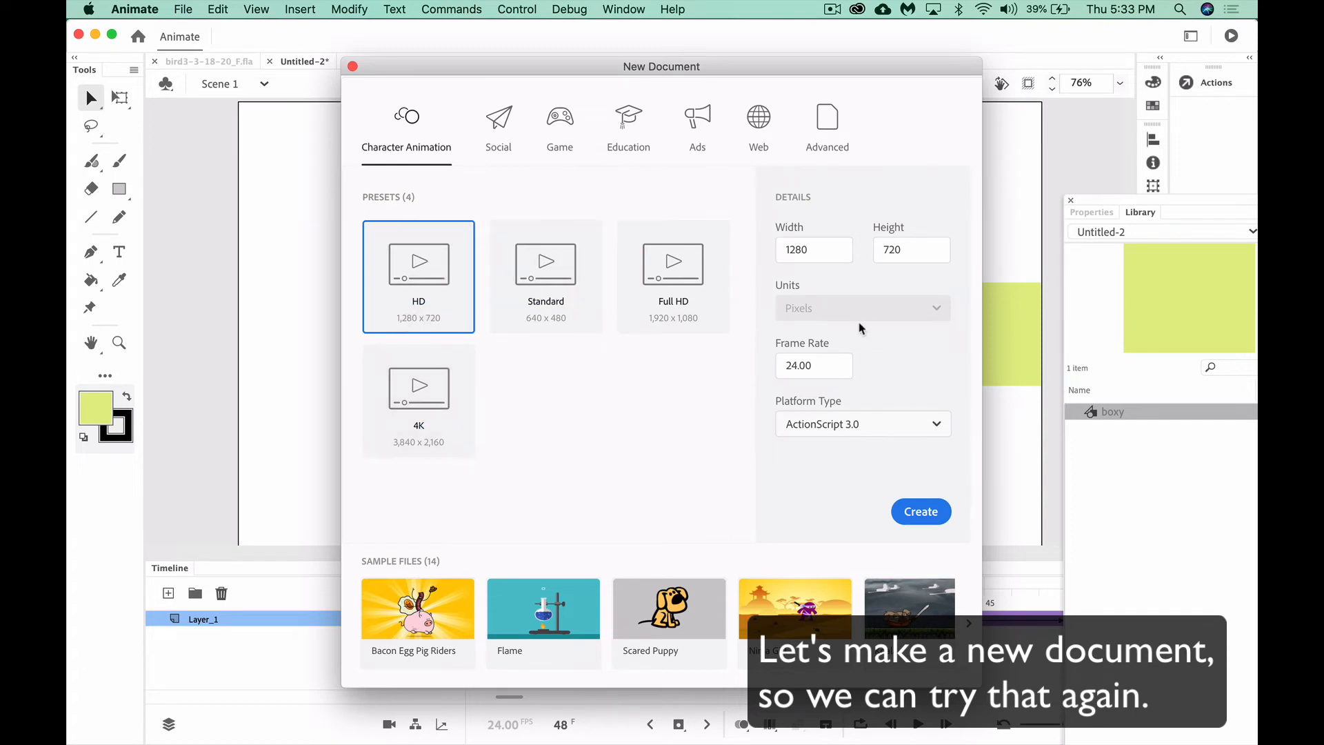
pyautogui.click(921, 516)
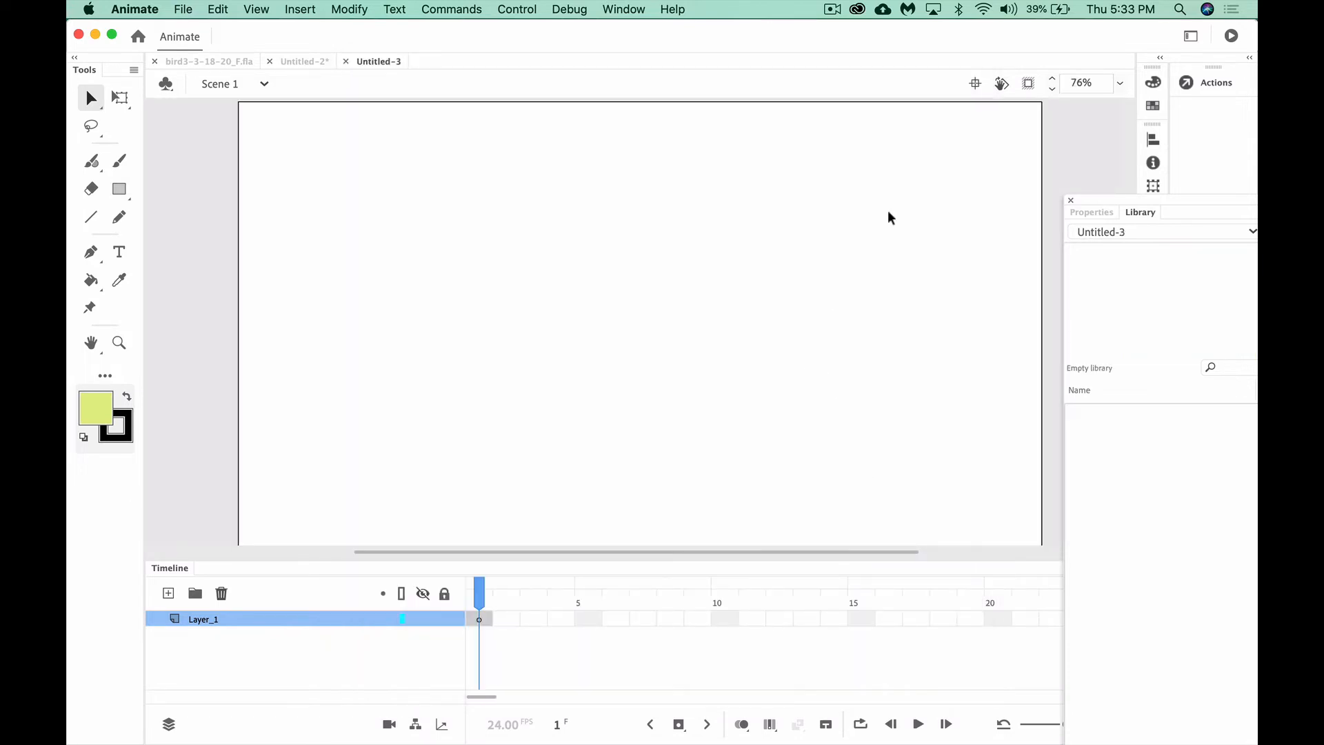
# Set the stroke colour to none and the fill colour to yellow for drawing.
pyautogui.doubleClick(1075, 83)
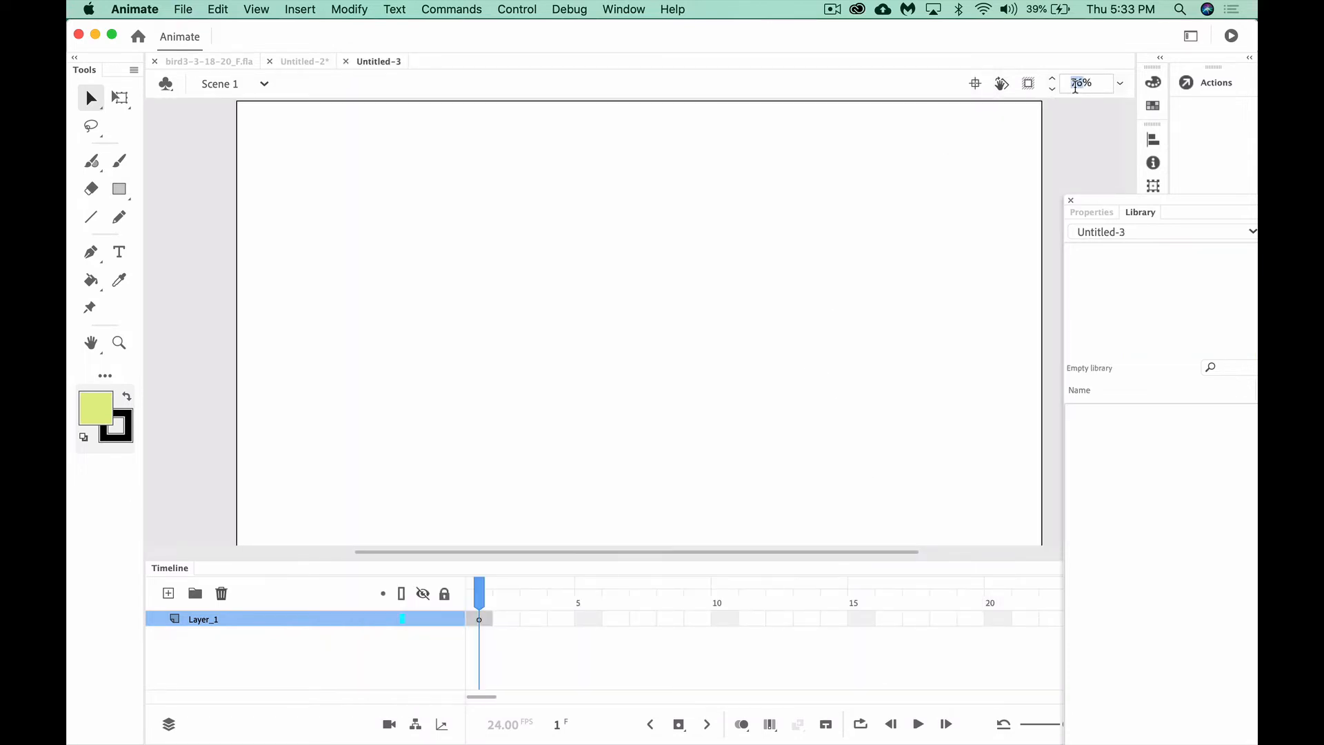
pyautogui.write('6')
pyautogui.press('Return')
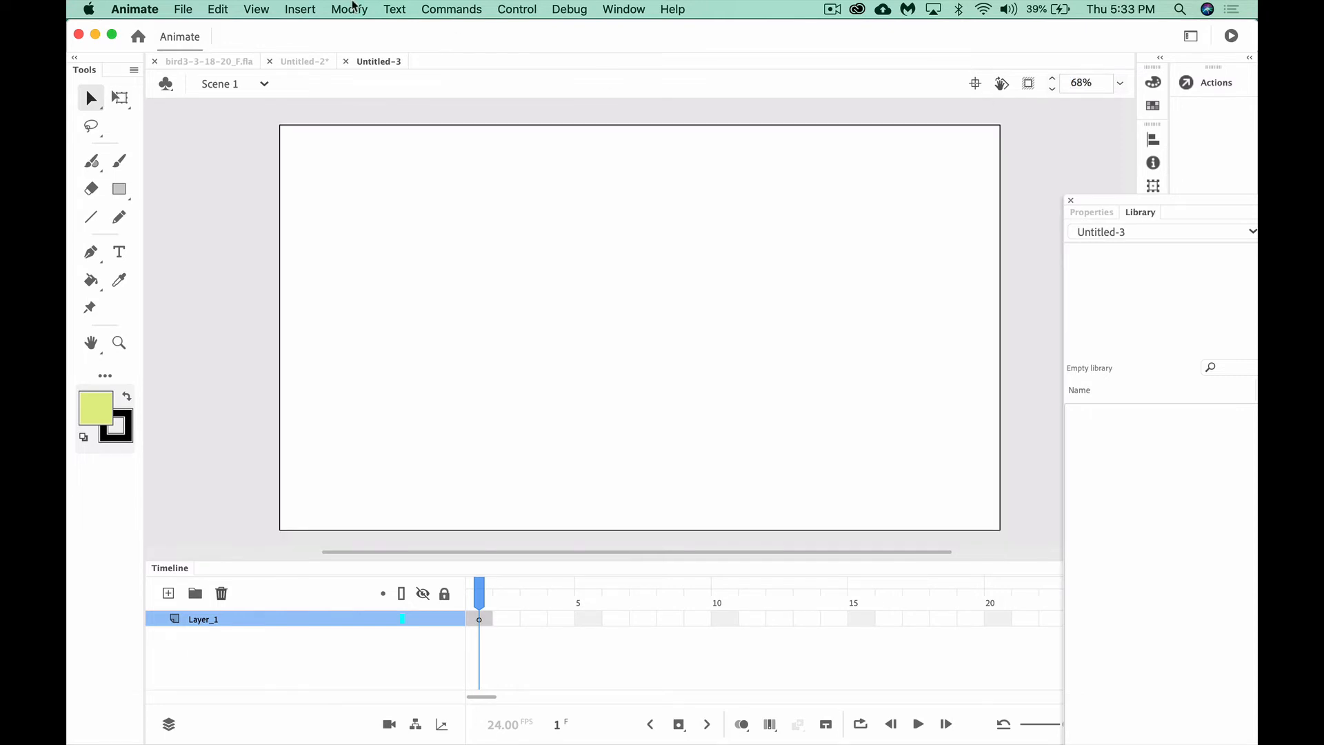
pyautogui.click(126, 434)
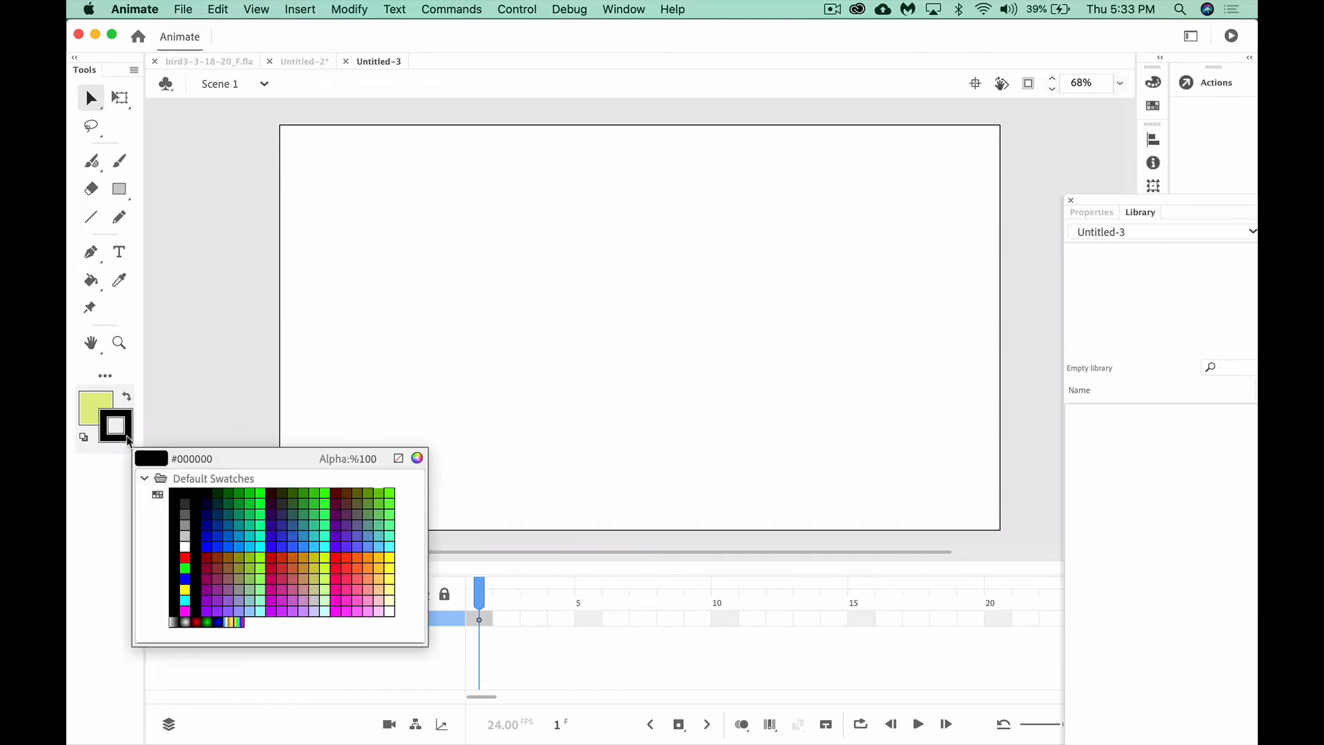
pyautogui.click(399, 458)
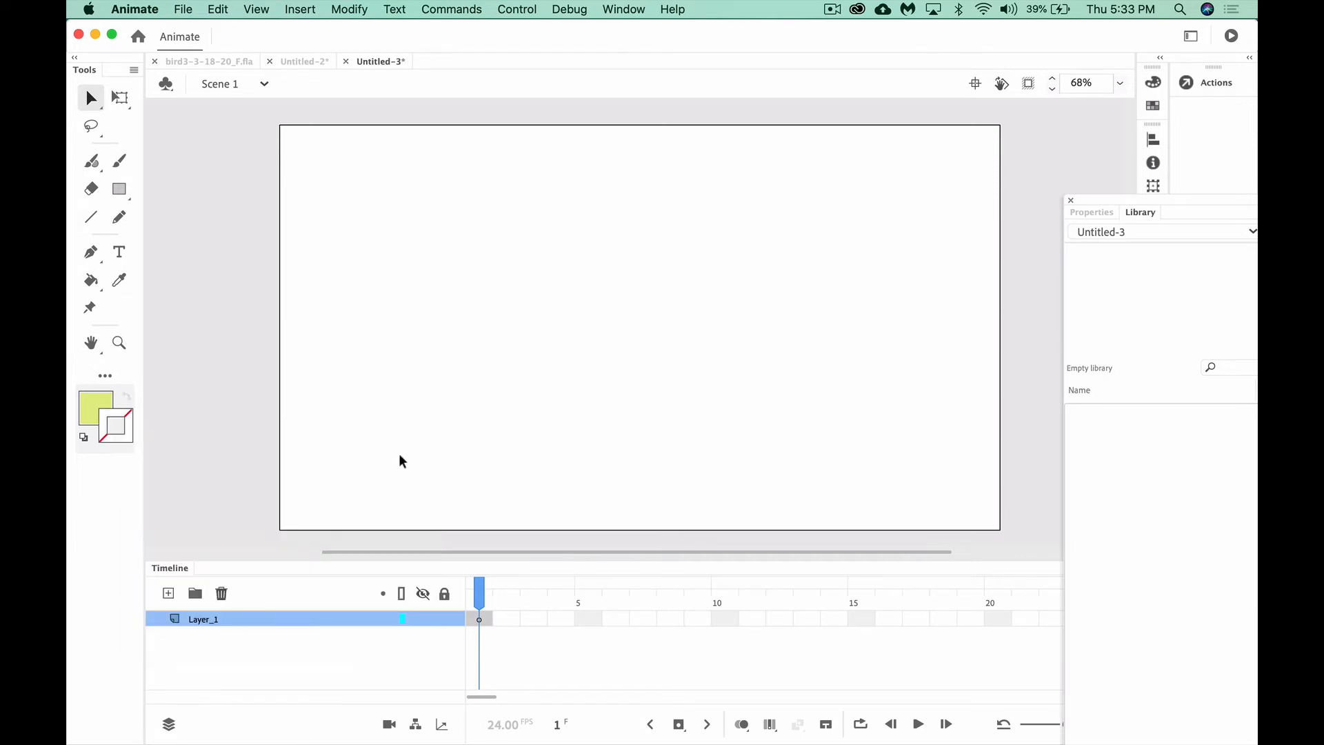
pyautogui.click(104, 407)
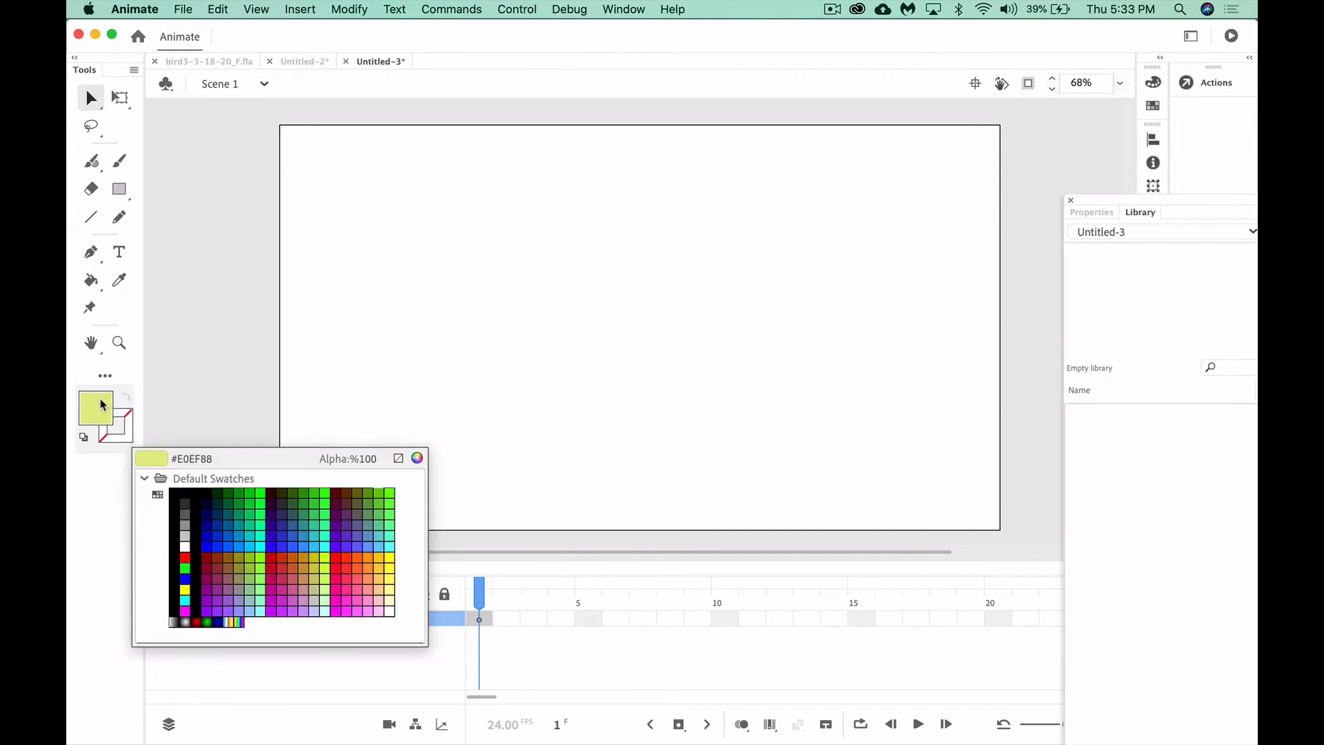
pyautogui.click(184, 588)
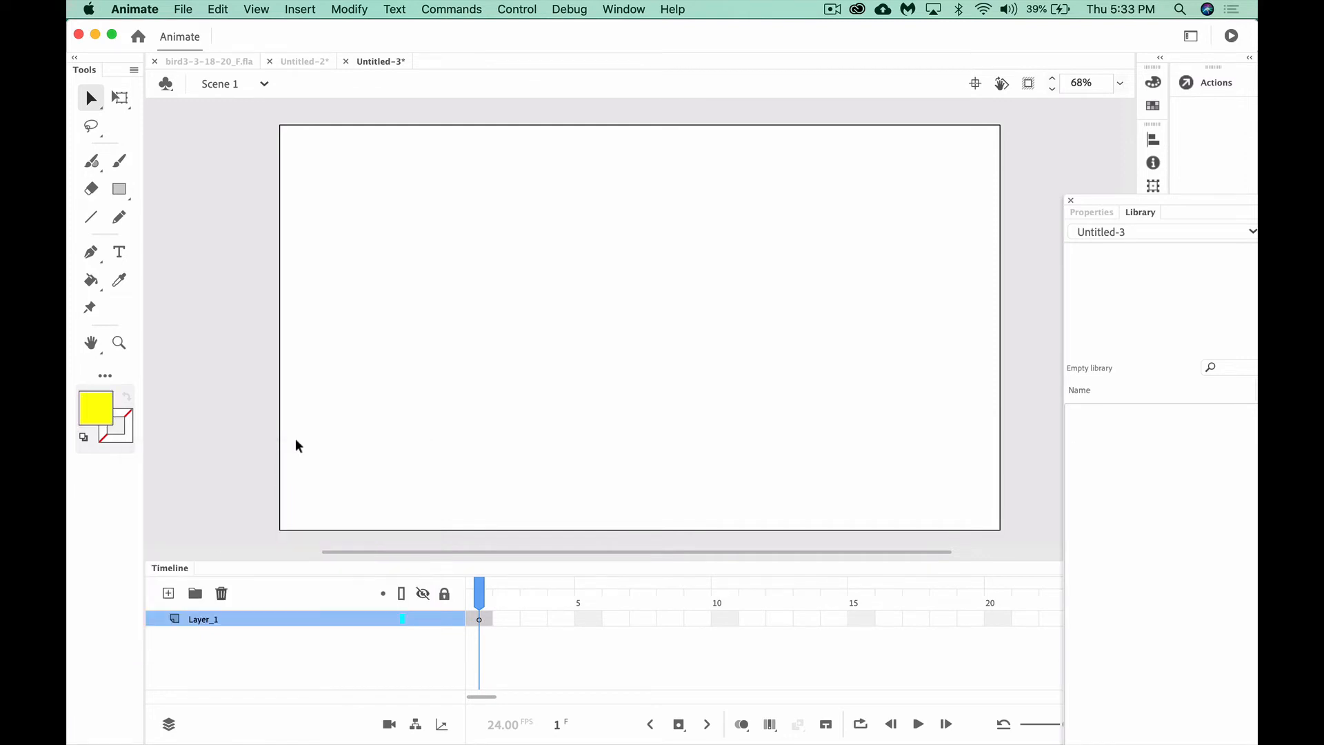
# Draw a yellow rectangle with the Rectangle tool and move it against the left edge of the stage at mid-height.
pyautogui.click(118, 188)
pyautogui.moveTo(455, 250); pyautogui.dragTo(331, 353)
pyautogui.click(91, 99)
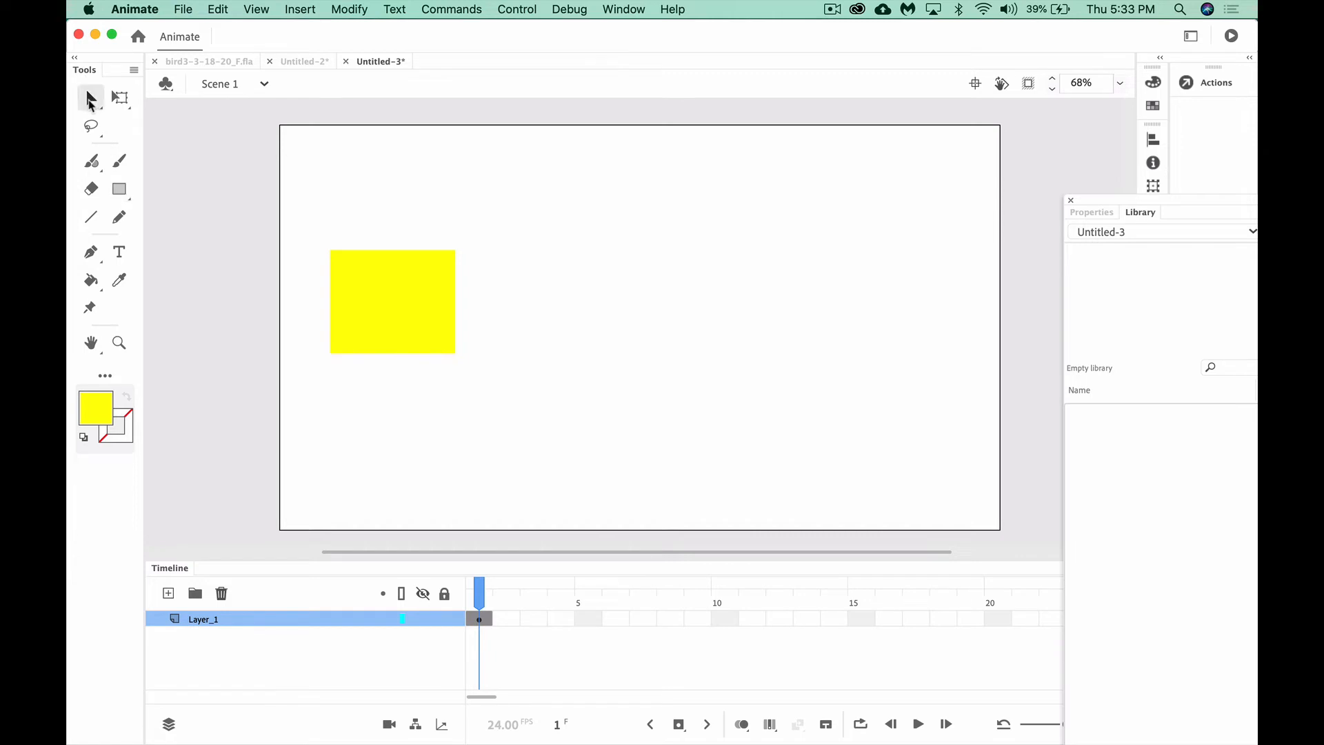
pyautogui.click(379, 284)
pyautogui.moveTo(412, 291); pyautogui.dragTo(362, 313)
pyautogui.click(463, 334)
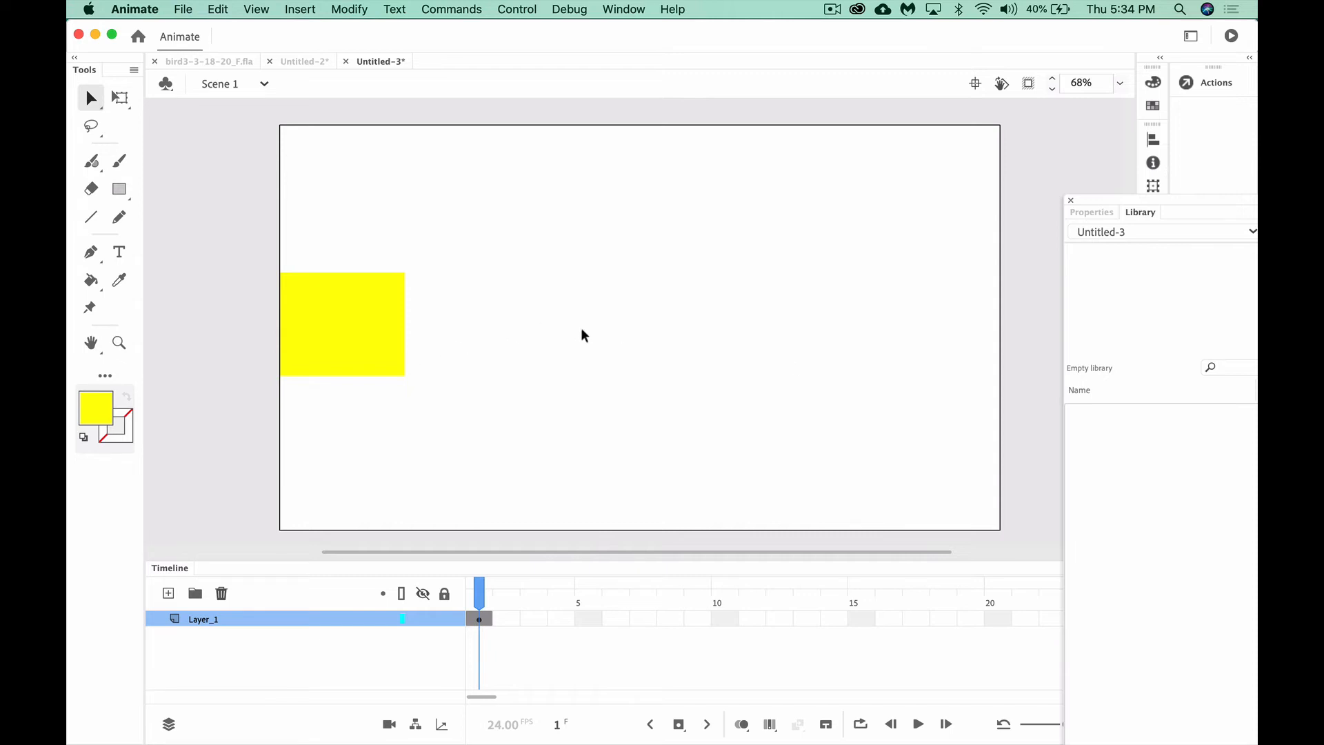
# Convert the yellow rectangle into a Graphic symbol named boxy2.
pyautogui.click(347, 326)
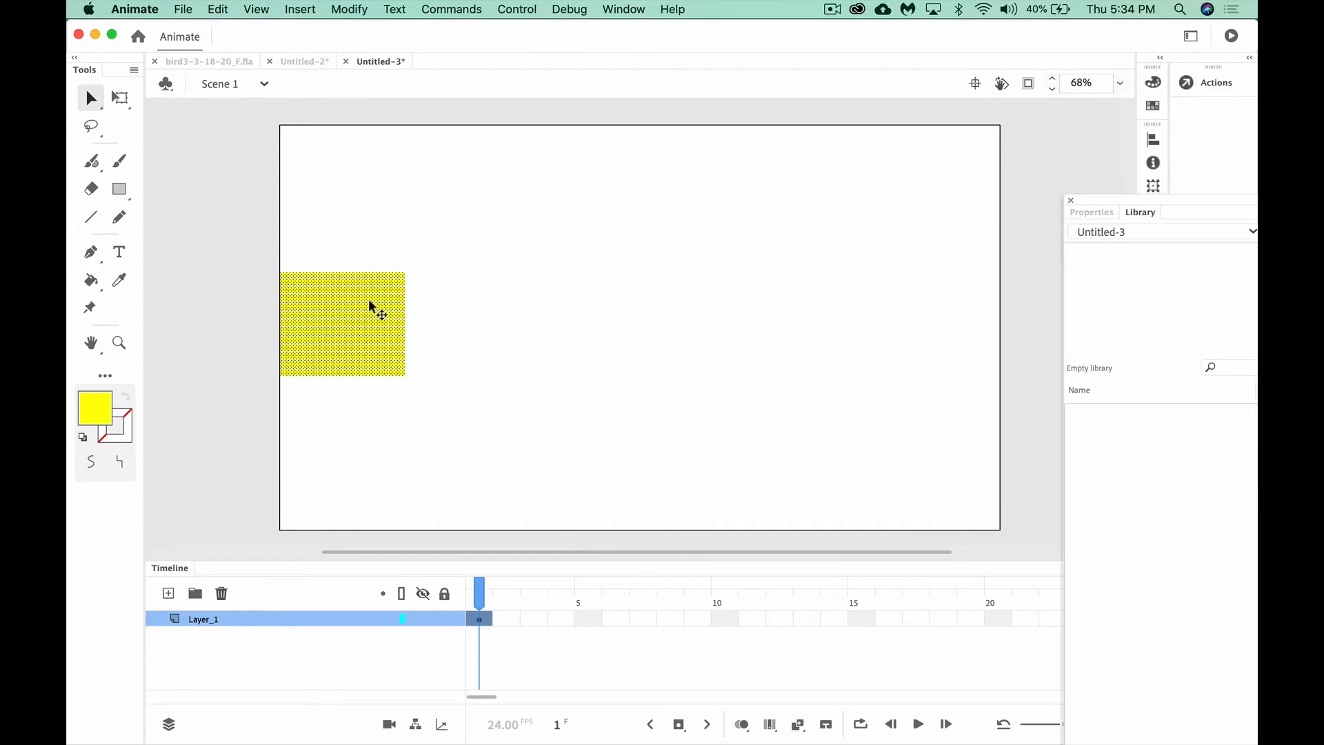
pyautogui.rightClick(370, 304)
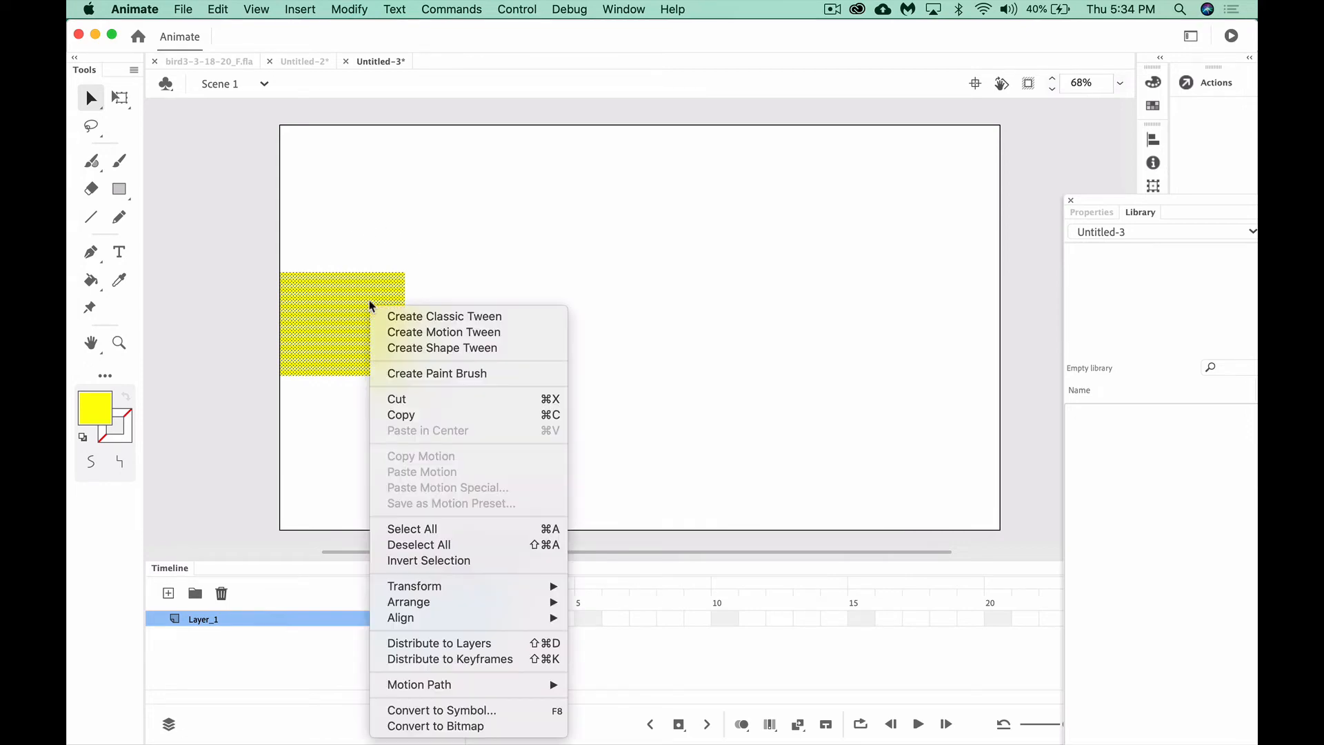
pyautogui.click(442, 711)
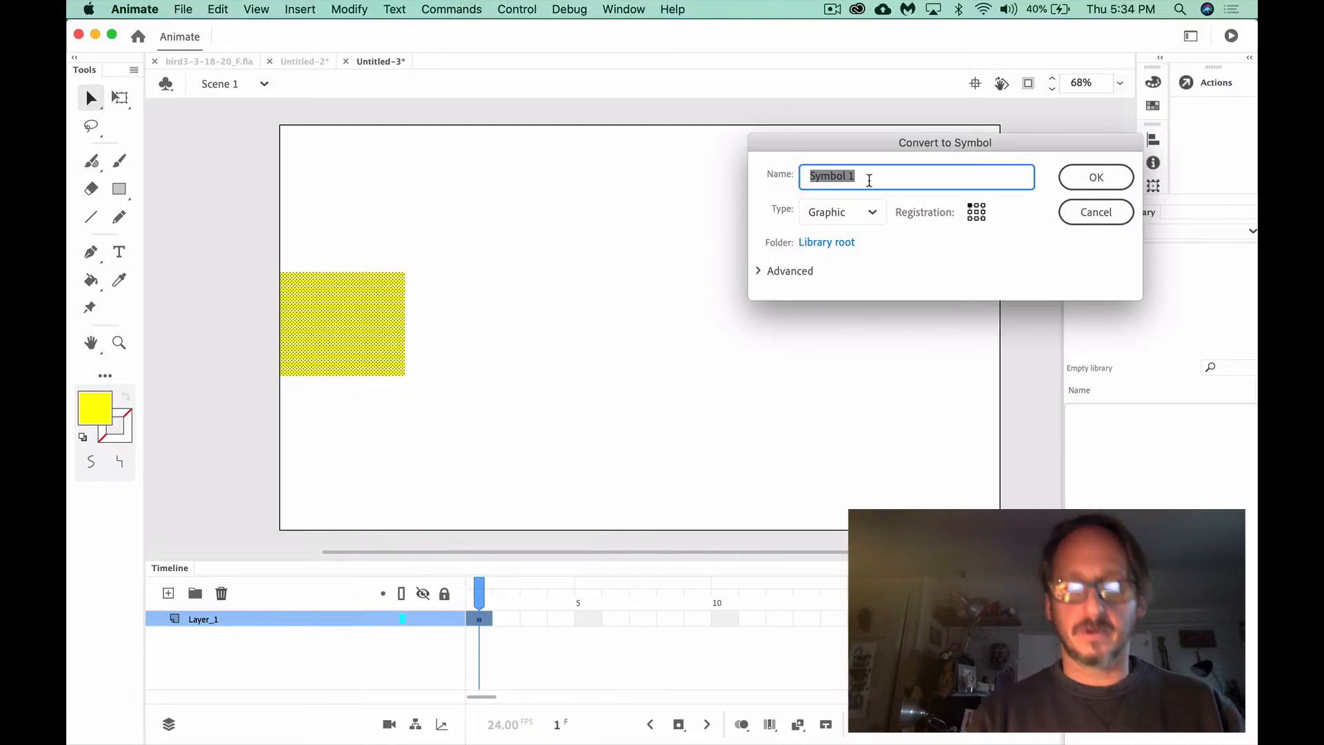
pyautogui.write('boxy2')
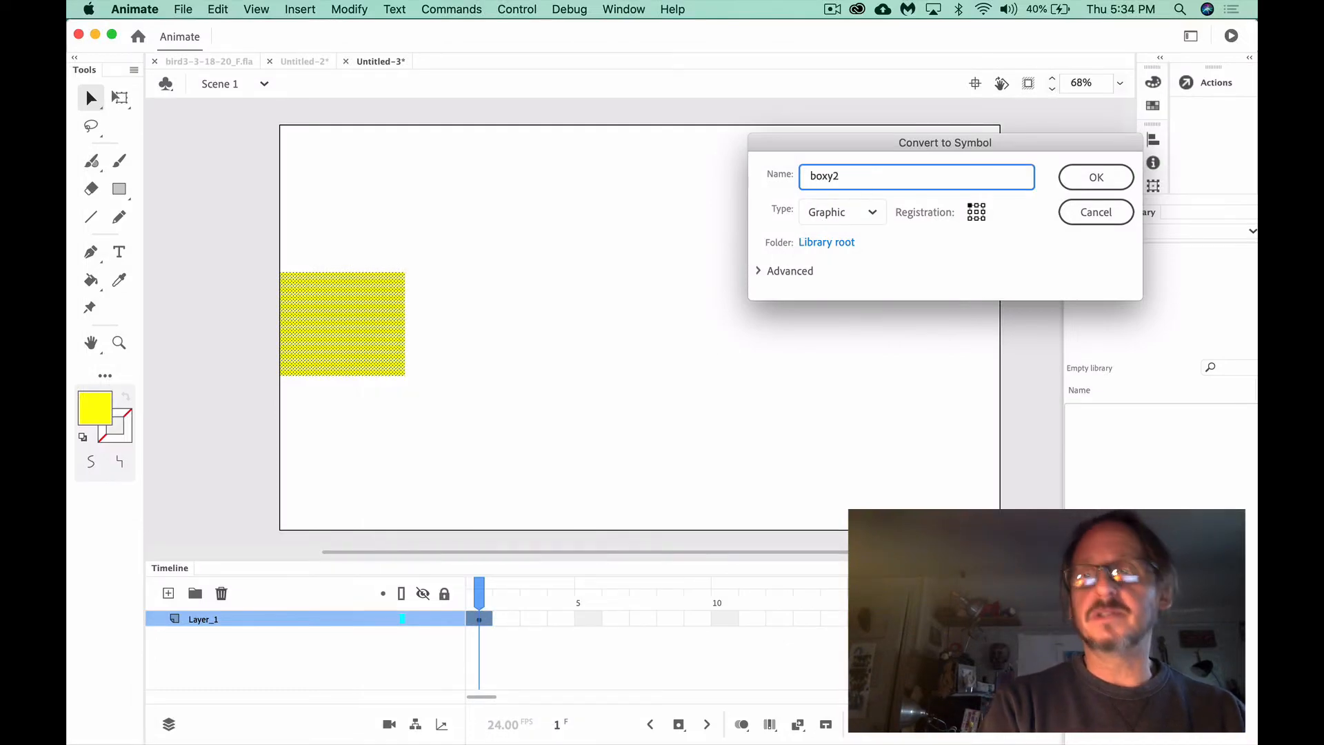
pyautogui.click(1094, 180)
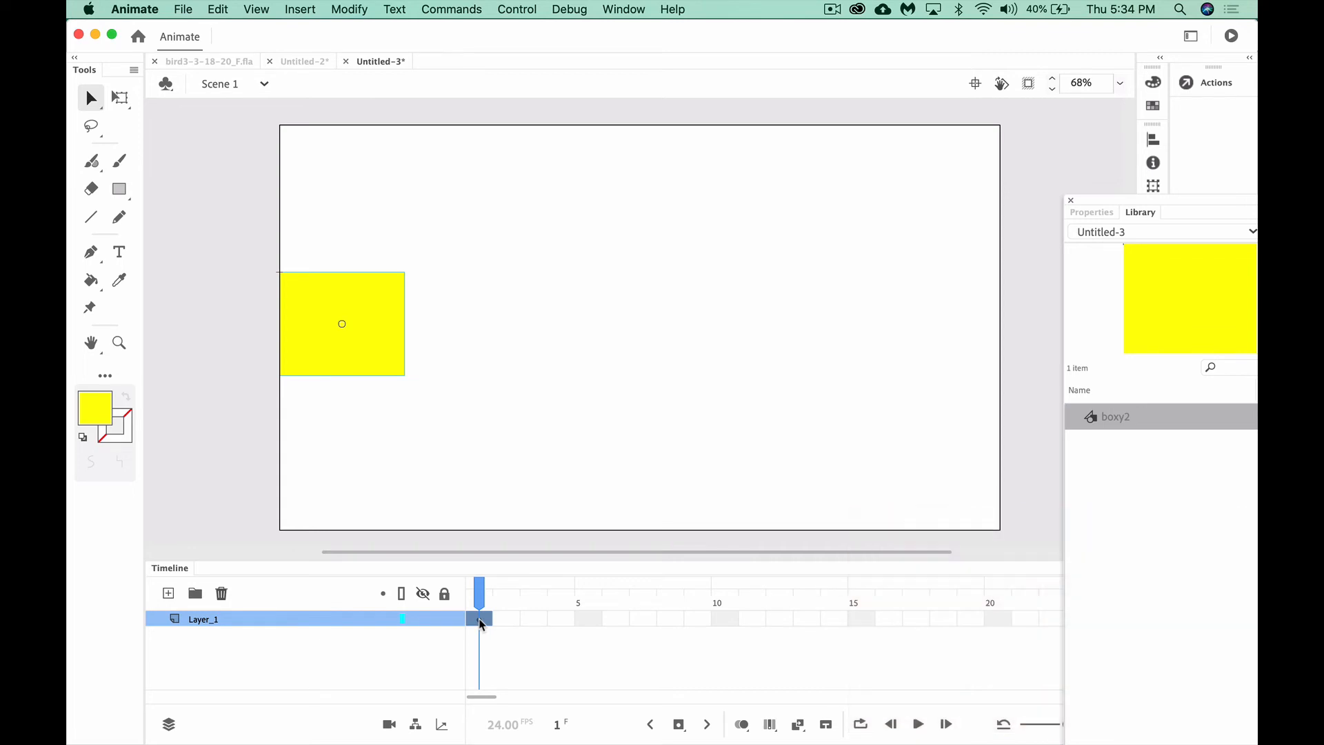
# Create a classic tween from frame 1 of Layer_1 and extend its span to frame 96.
pyautogui.rightClick(481, 622)
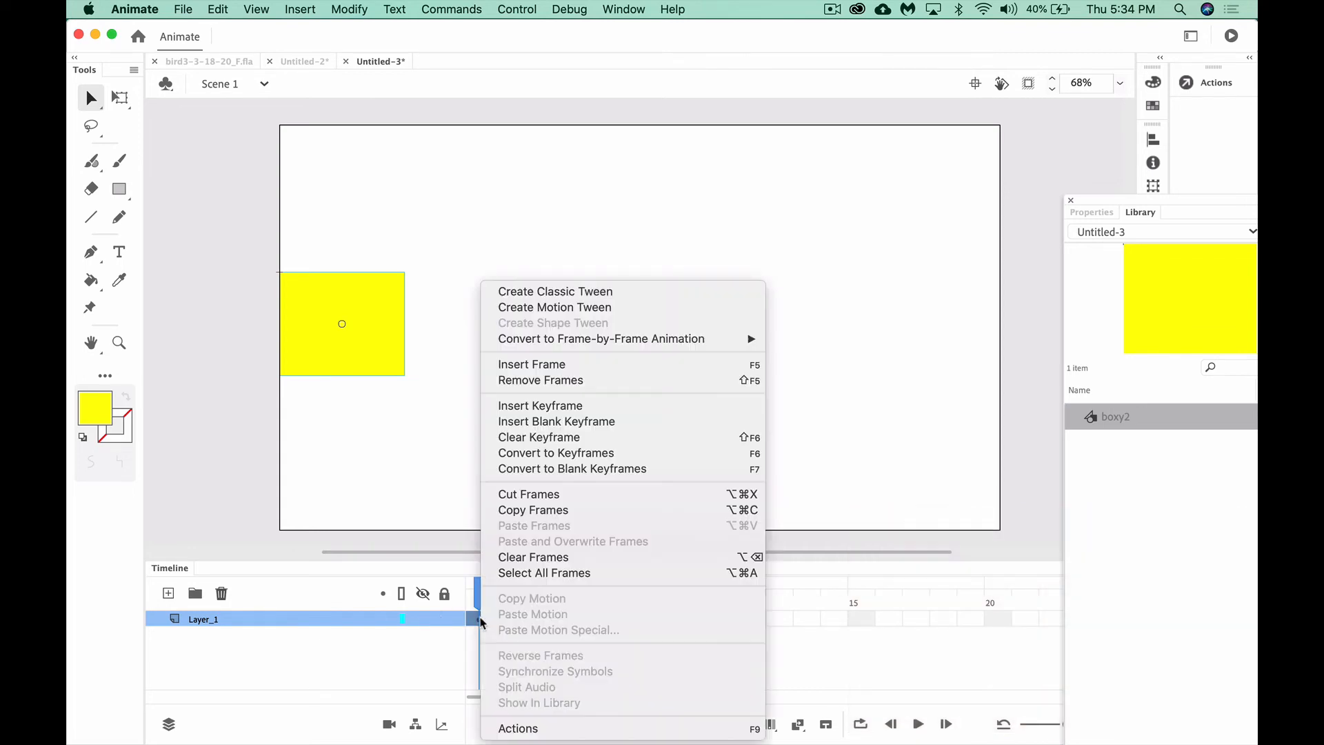
pyautogui.click(586, 292)
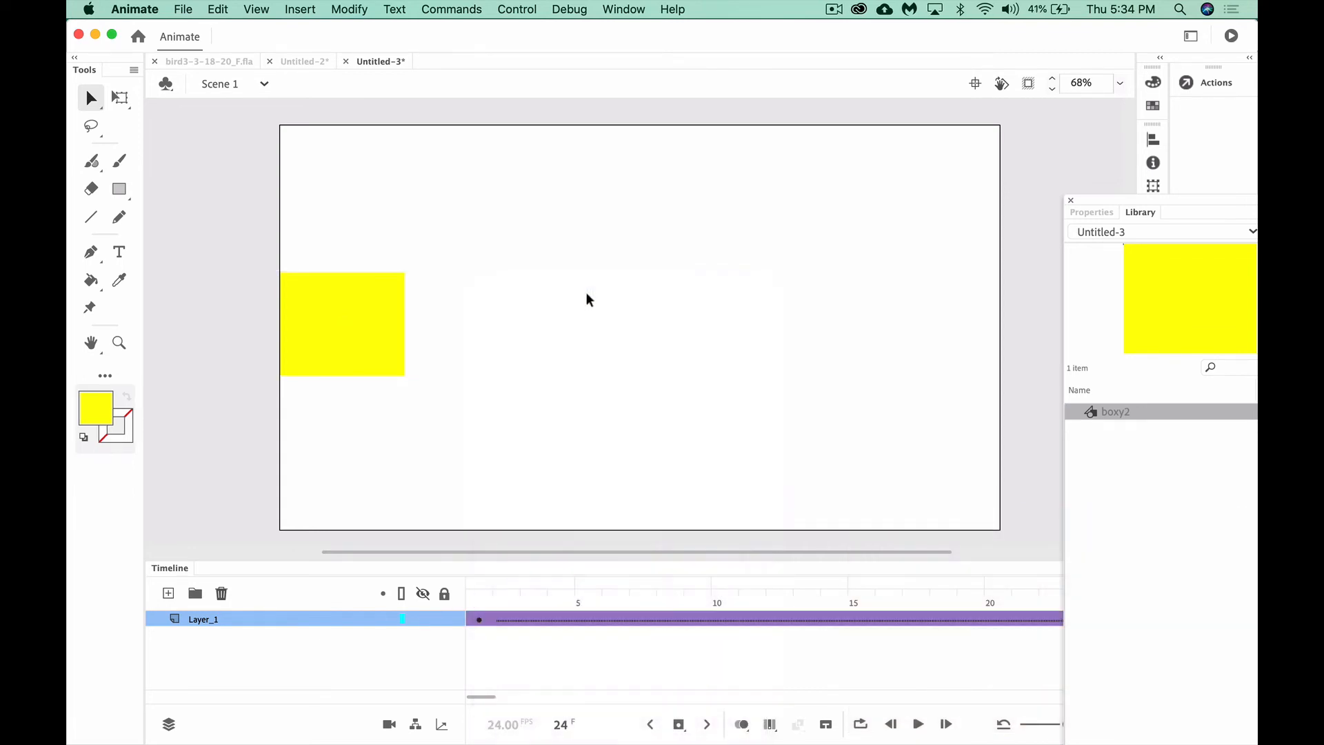
pyautogui.hscroll(10, 627, 640)
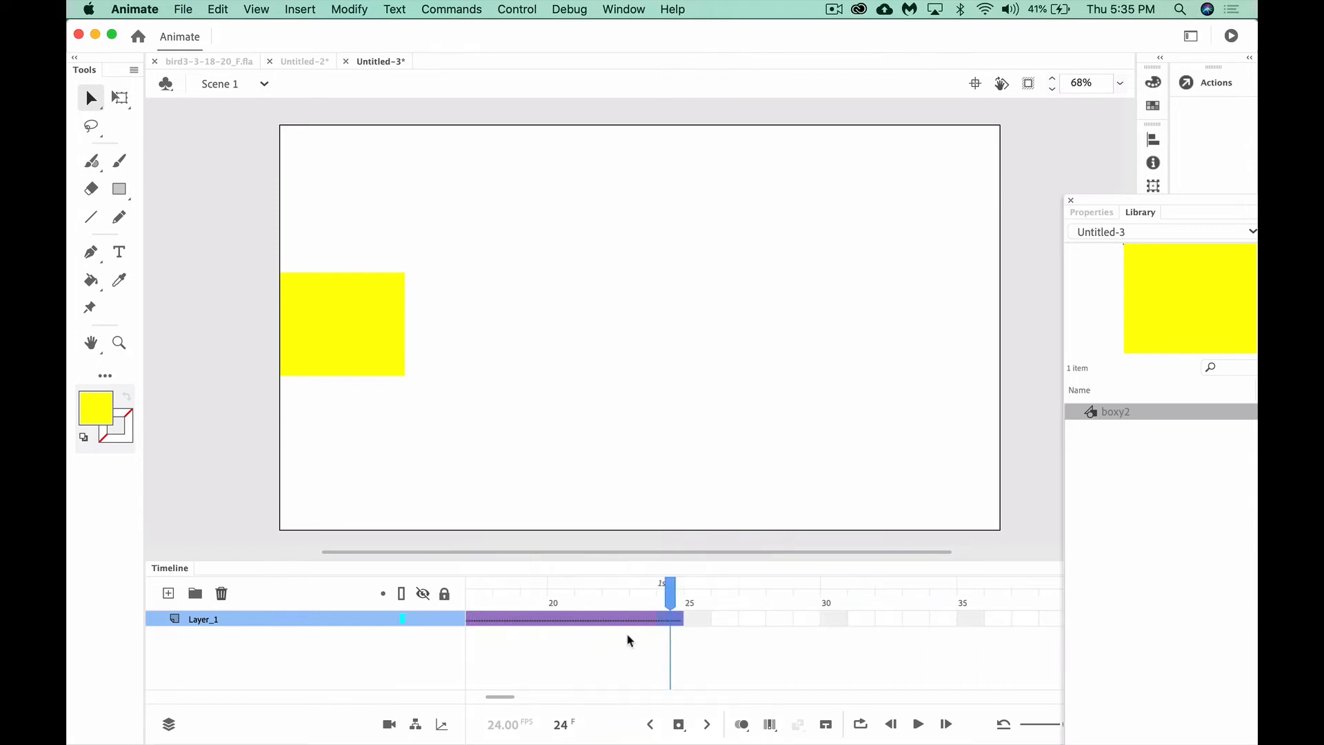
pyautogui.hscroll(6, 628, 641)
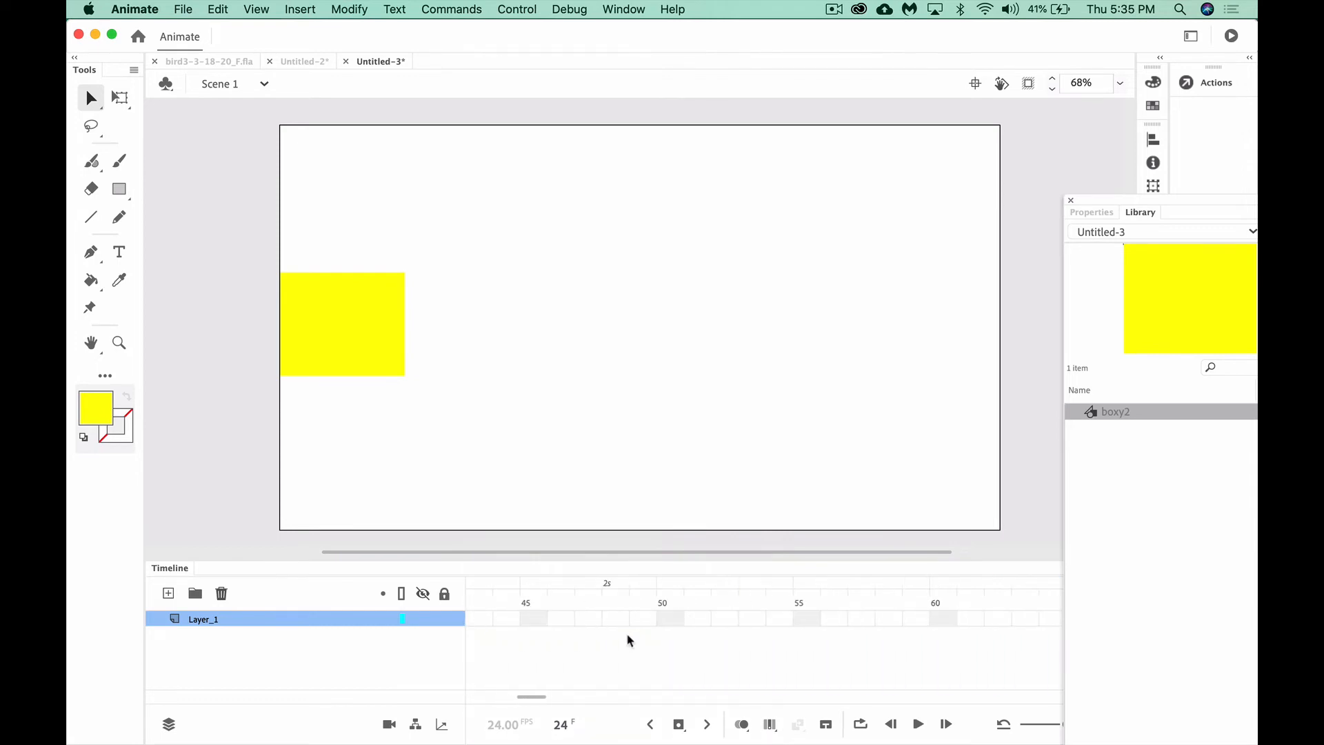
pyautogui.hscroll(6, 627, 641)
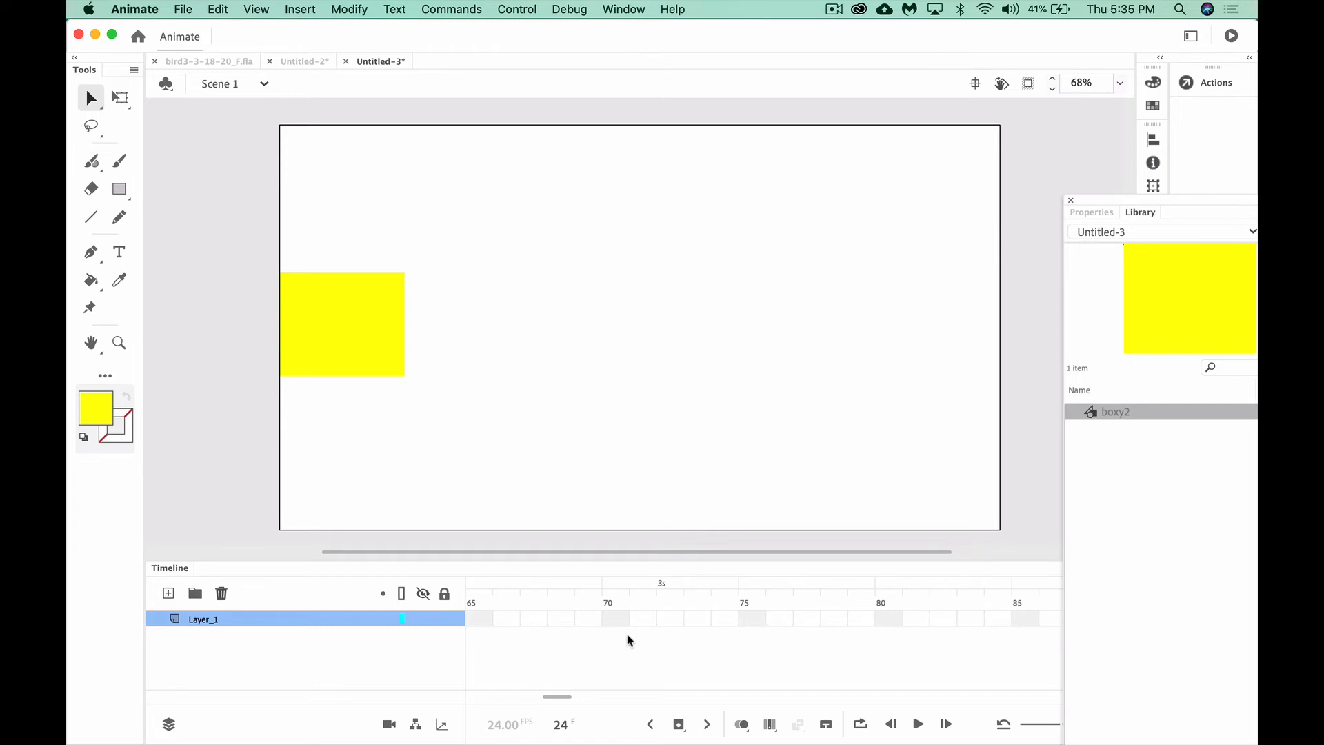
pyautogui.hscroll(3, 628, 640)
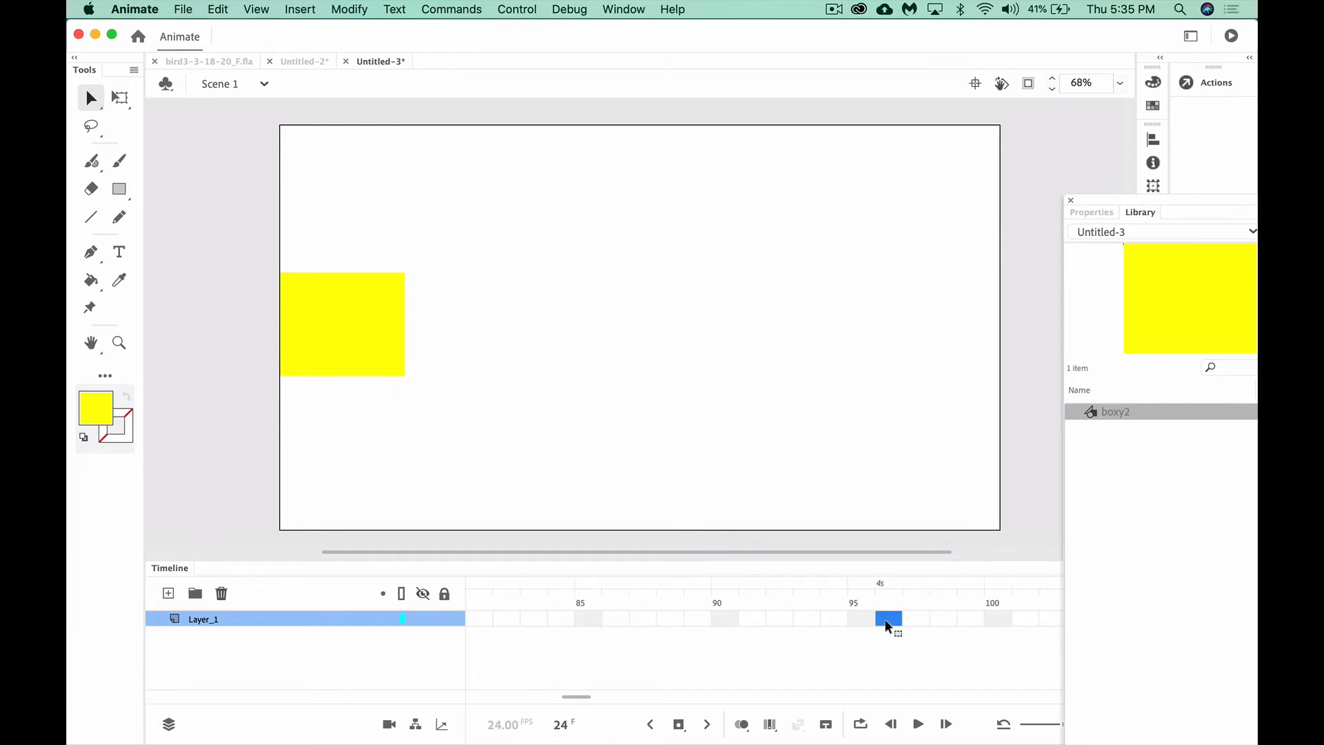
pyautogui.press('F5')
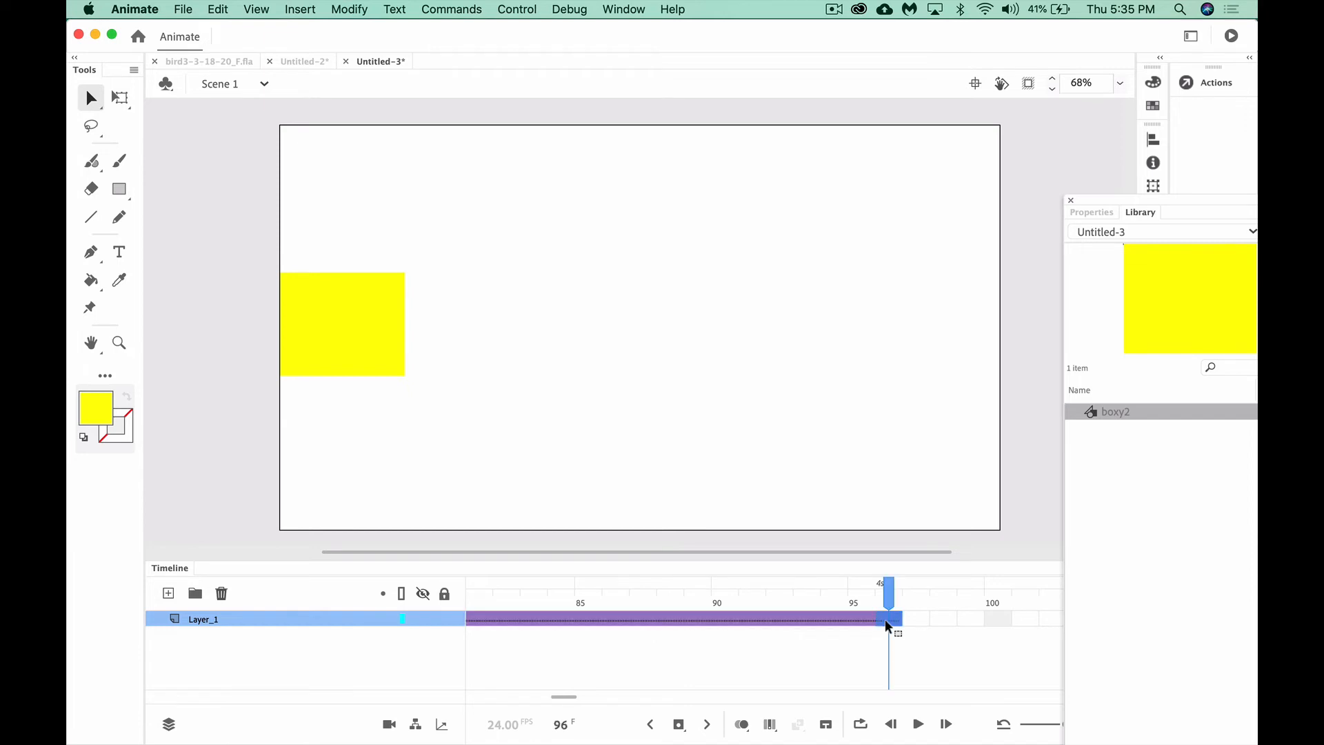
# At frame 24, move boxy2 to the middle of the stage's top edge.
pyautogui.hscroll(-2, 654, 636)
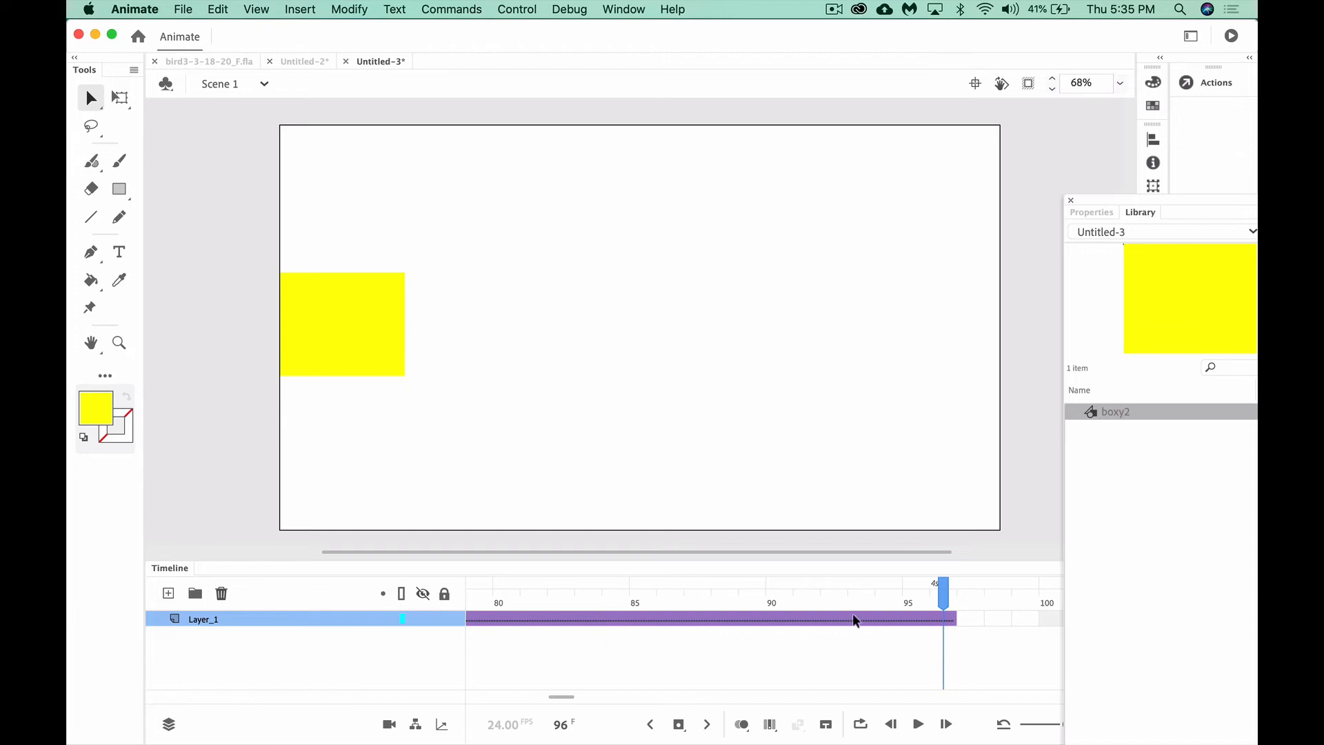
pyautogui.hscroll(-15, 792, 641)
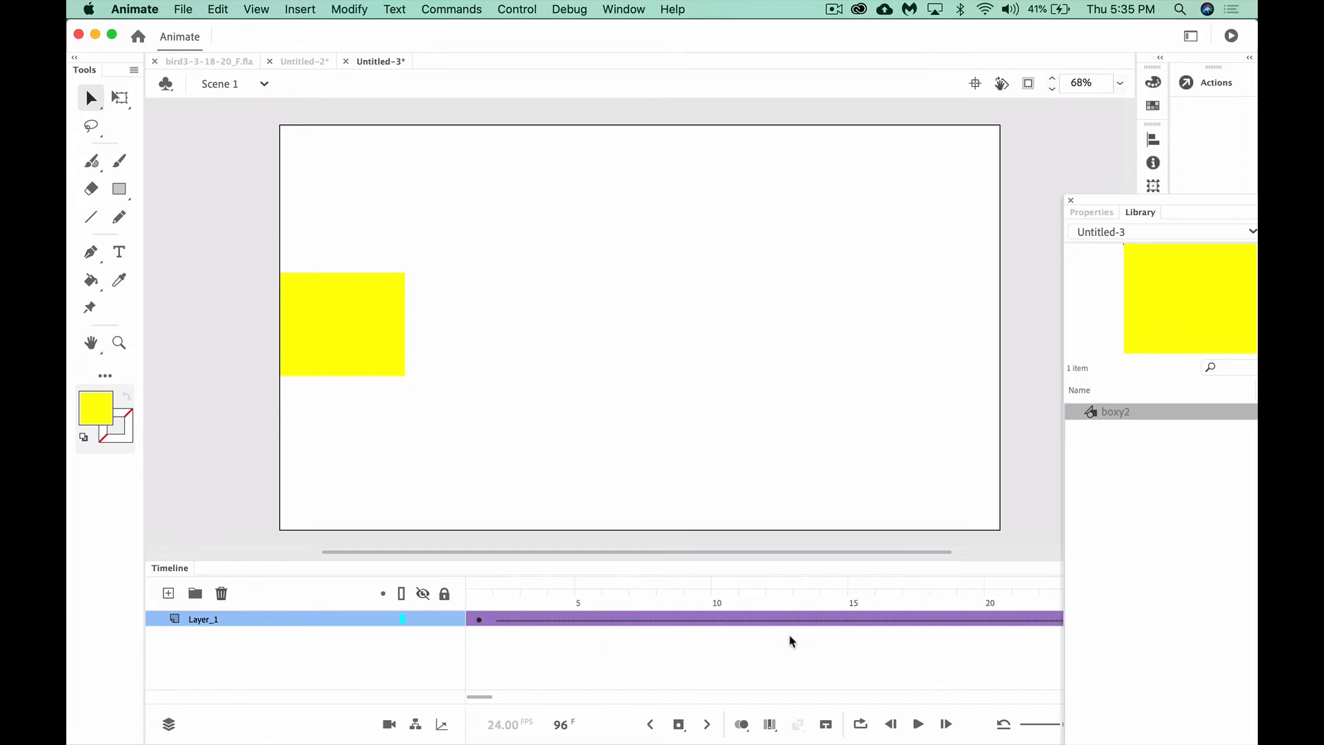
pyautogui.hscroll(15, 791, 641)
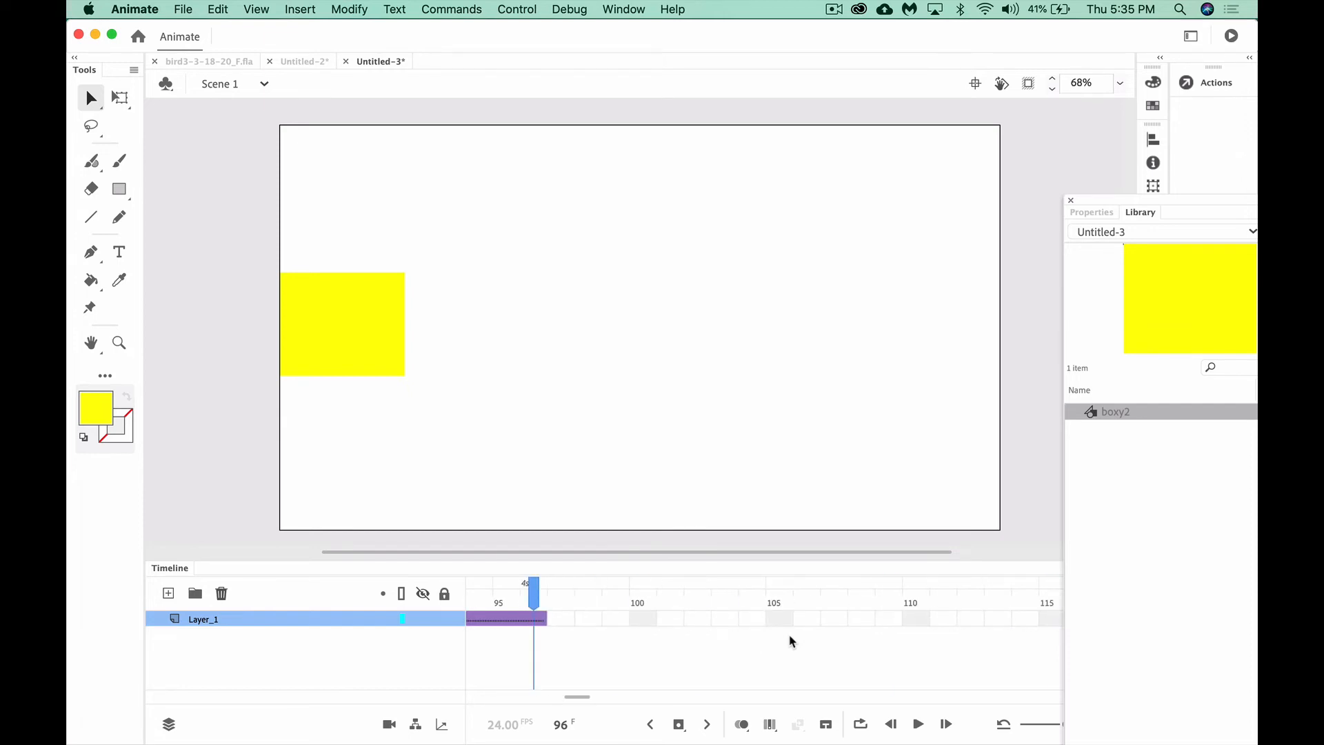
pyautogui.hscroll(-15, 791, 641)
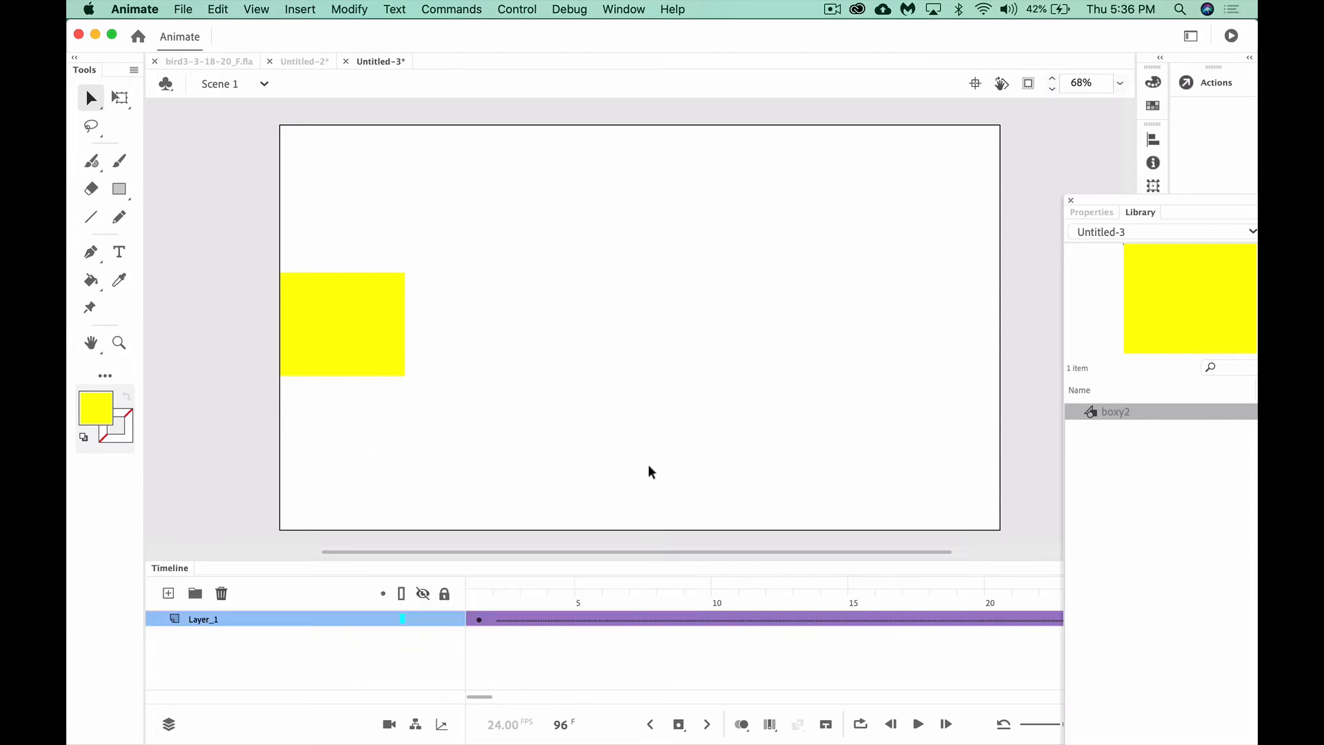
pyautogui.hscroll(5, 745, 617)
pyautogui.click(775, 619)
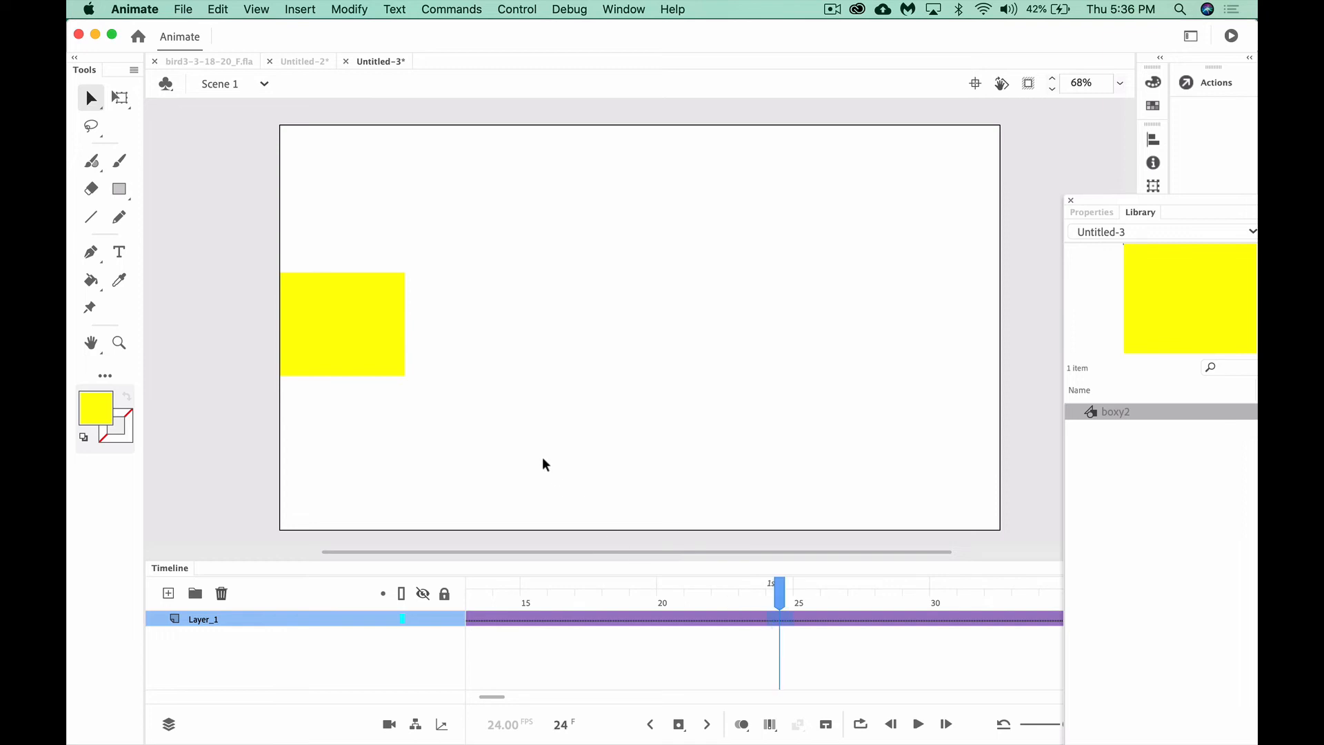
pyautogui.moveTo(363, 359); pyautogui.dragTo(663, 215)
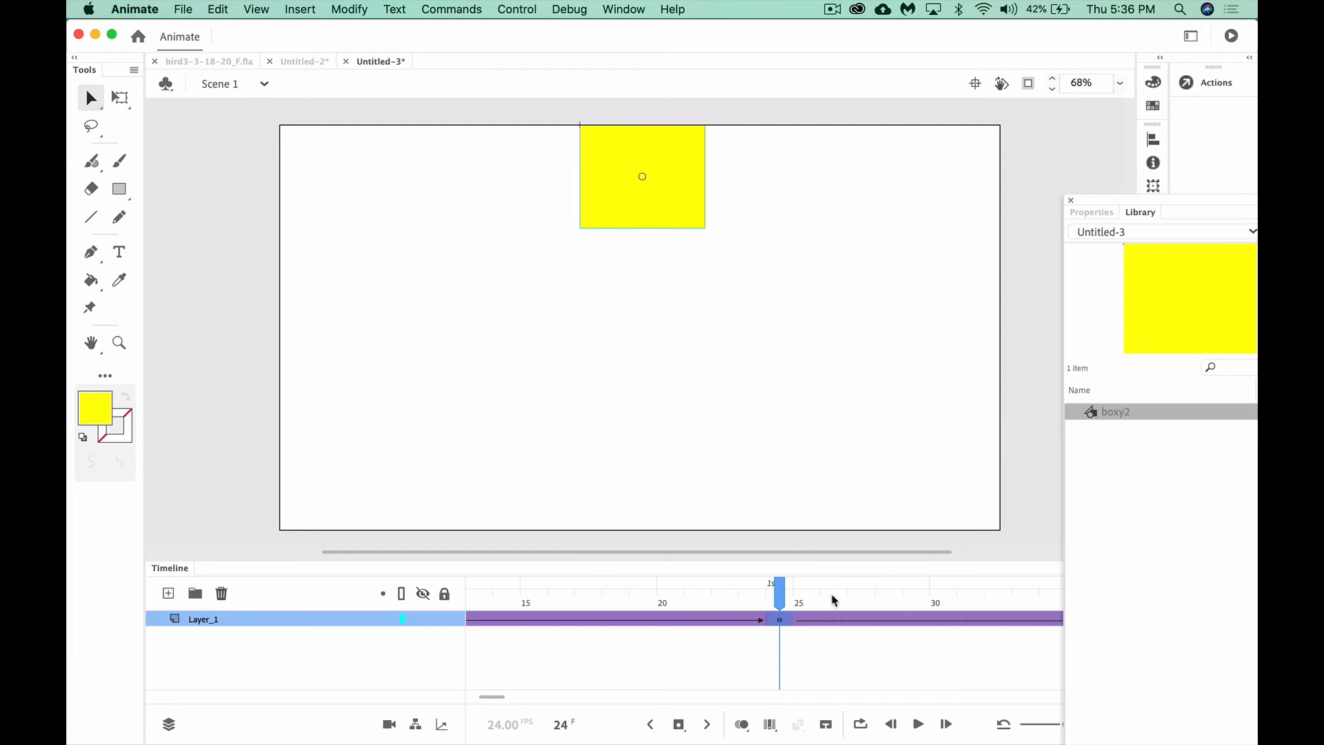
# At frame 48, move boxy2 to the stage's right edge at about mid-height.
pyautogui.hscroll(5, 836, 659)
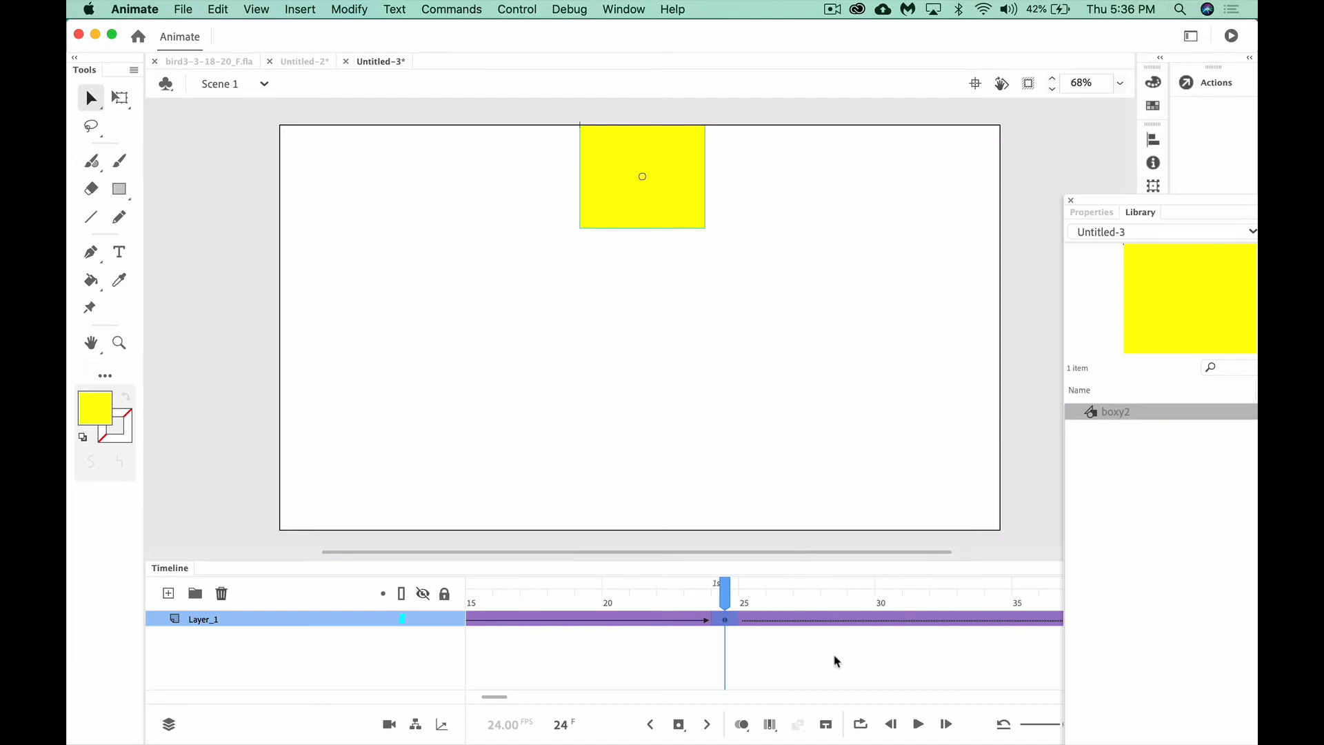
pyautogui.click(935, 619)
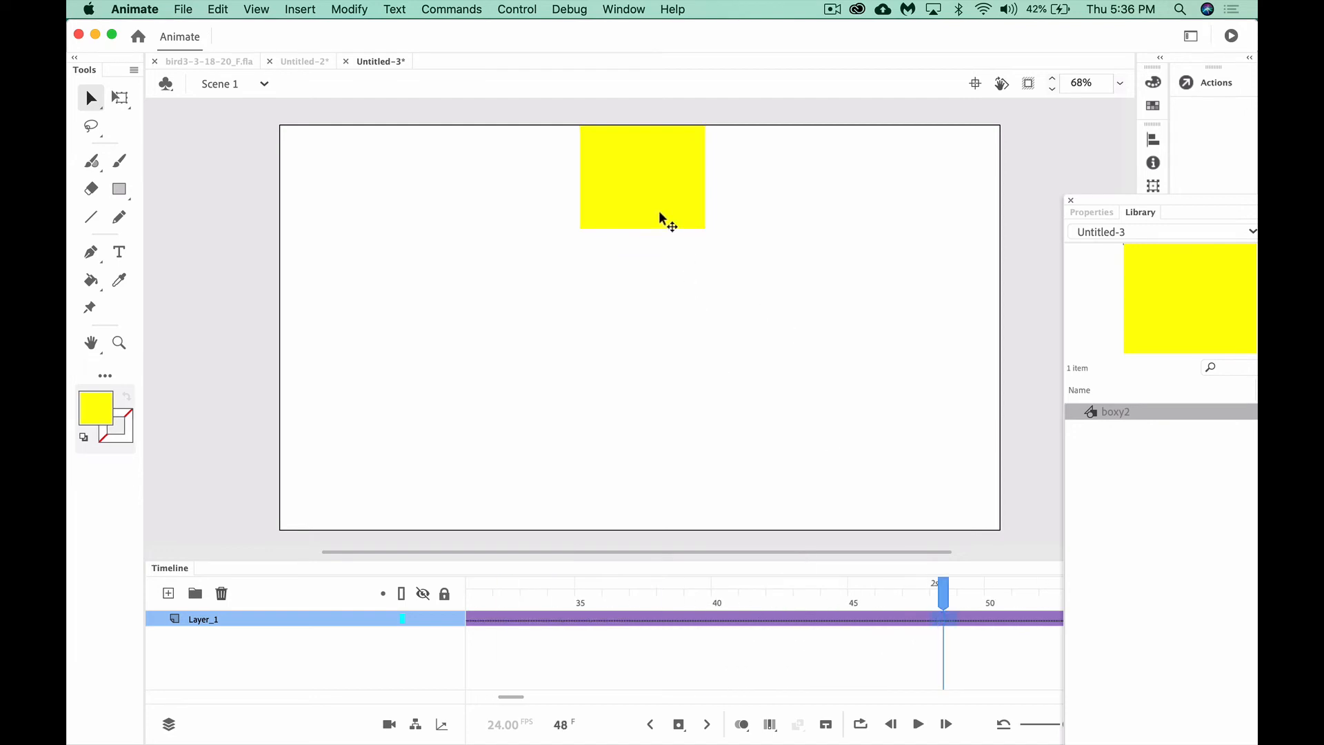
pyautogui.moveTo(662, 218); pyautogui.dragTo(940, 349)
# At frame 72, move boxy2 to the middle of the stage's bottom edge.
pyautogui.hscroll(5, 815, 656)
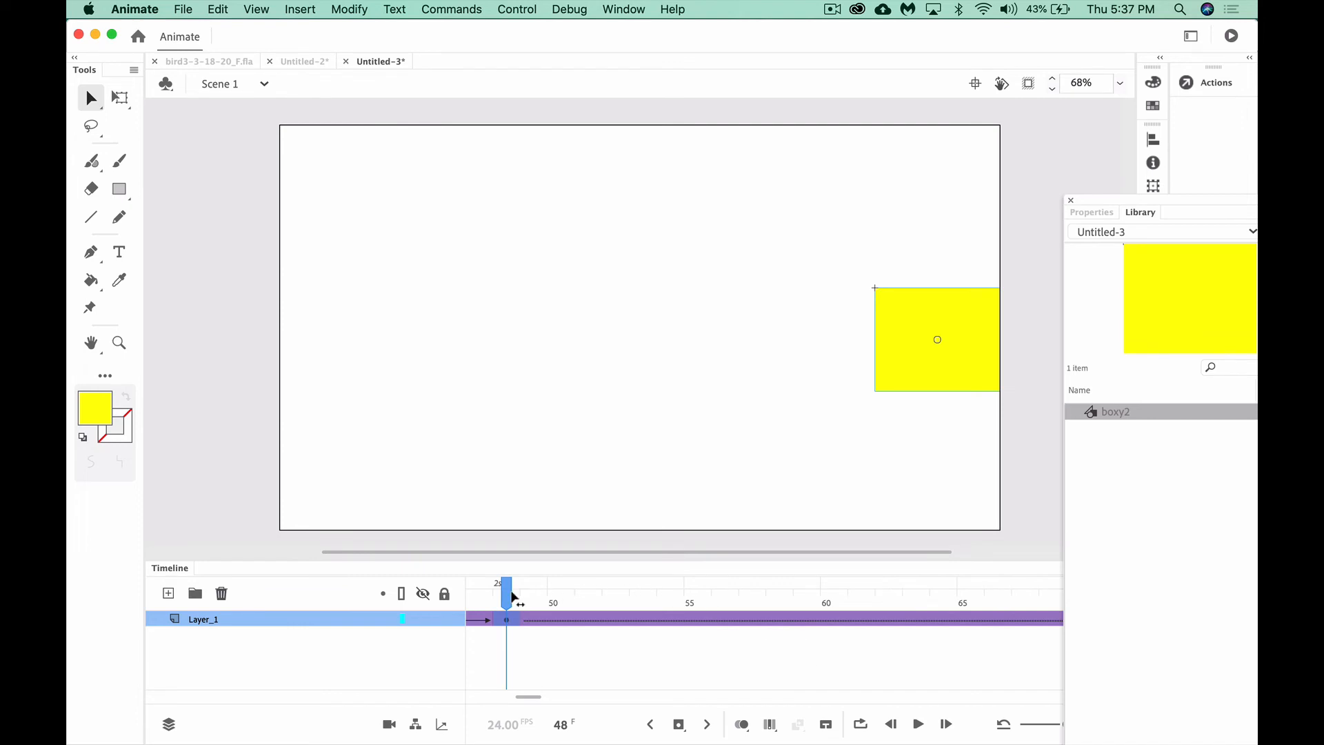
pyautogui.moveTo(512, 597); pyautogui.dragTo(651, 597)
pyautogui.hscroll(5, 722, 635)
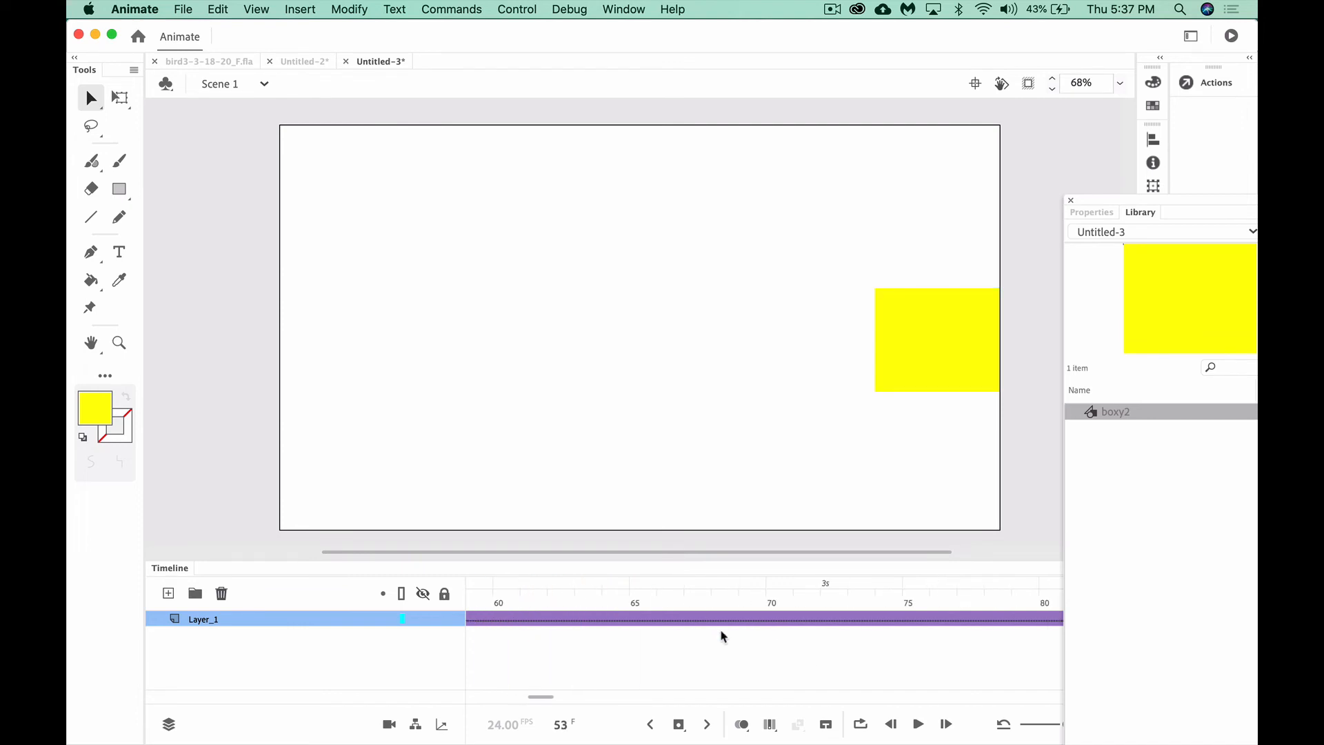
pyautogui.click(833, 618)
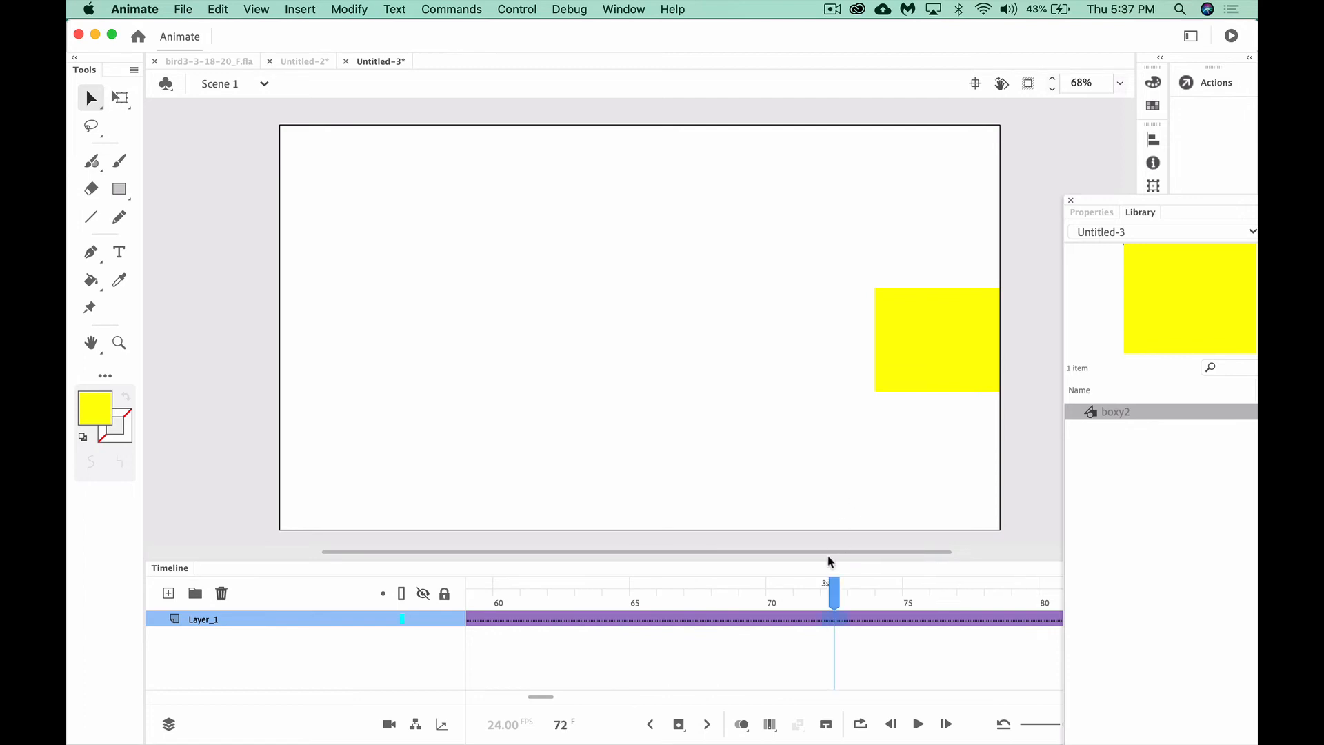
pyautogui.moveTo(928, 389); pyautogui.dragTo(641, 489)
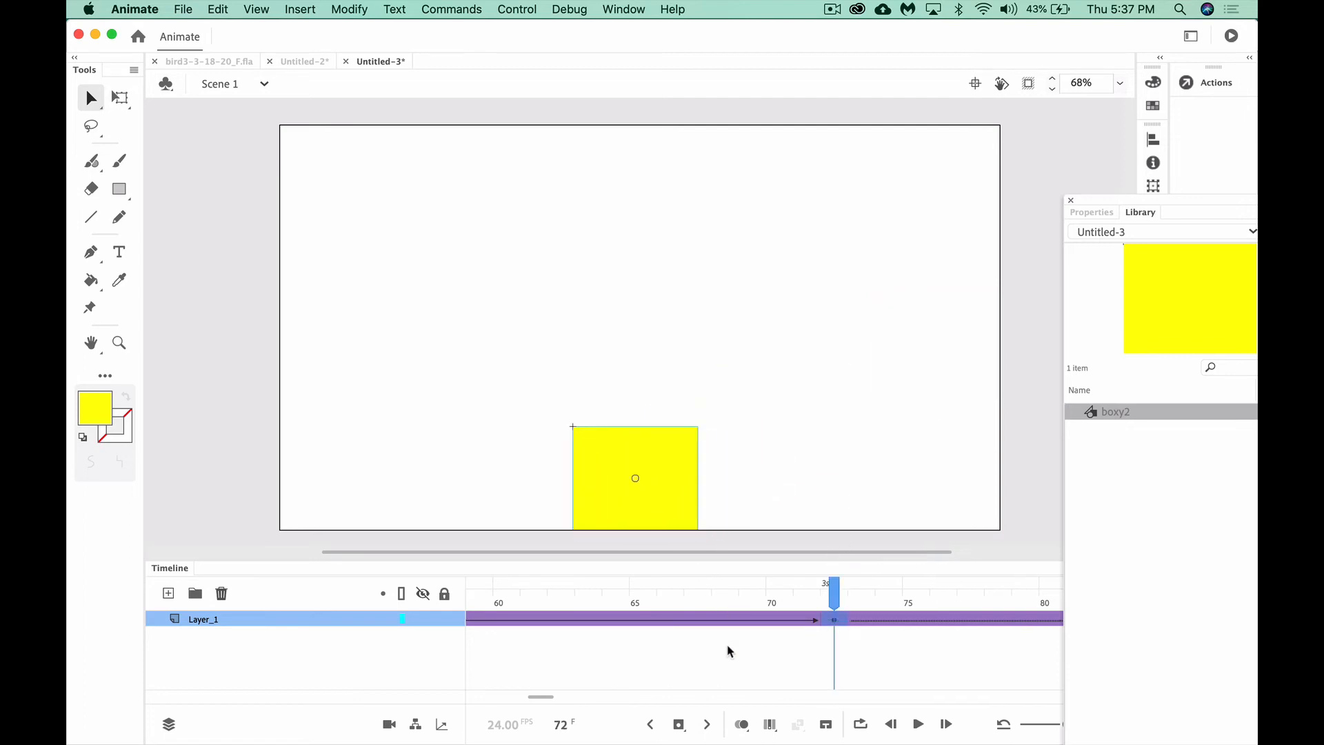
# At frame 96, move boxy2 to the stage's left edge at about mid-height.
pyautogui.hscroll(5, 730, 651)
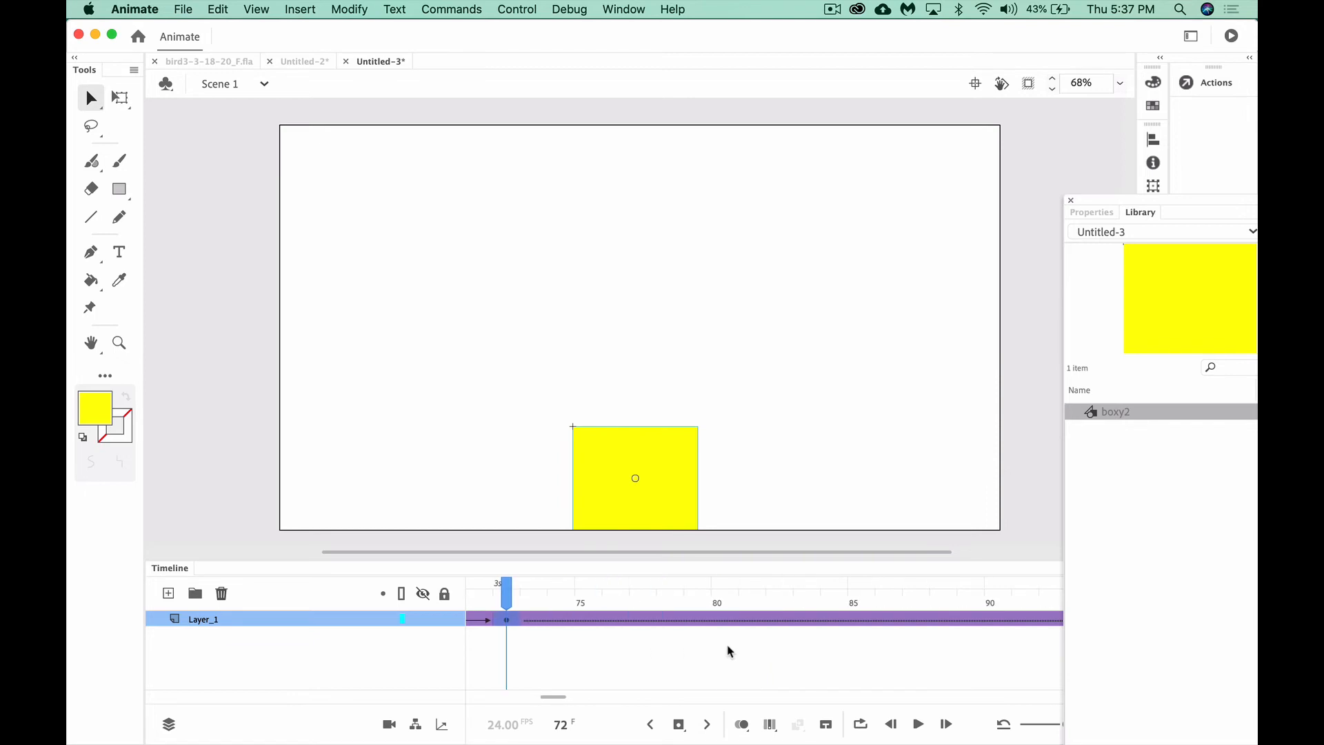
pyautogui.hscroll(3, 729, 651)
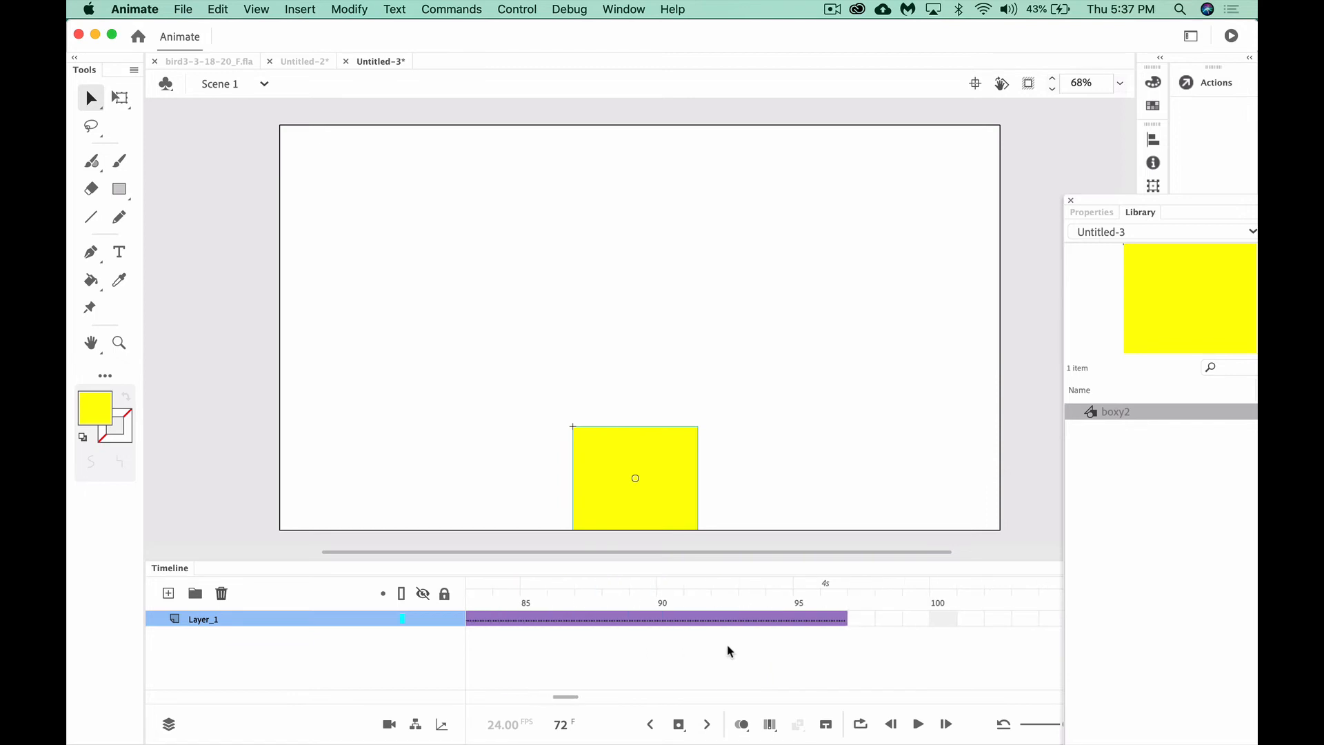
pyautogui.click(841, 620)
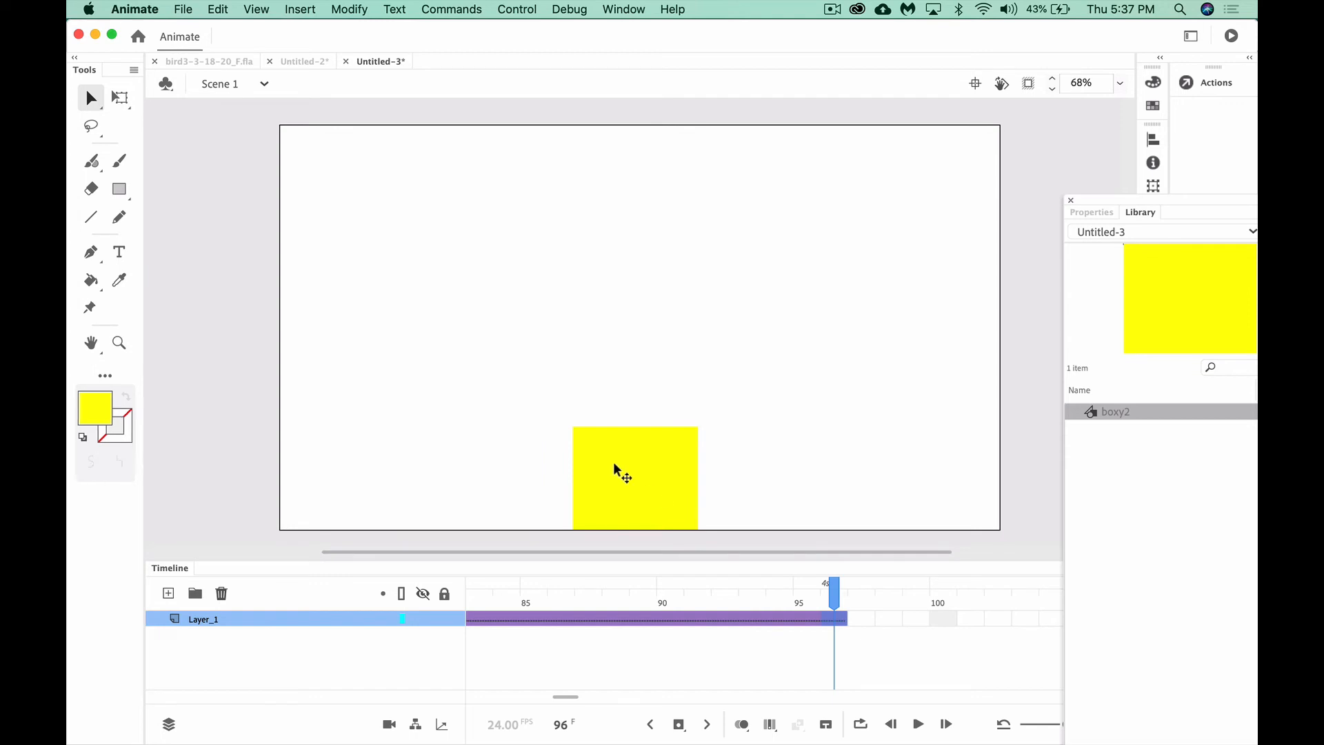
pyautogui.moveTo(613, 465); pyautogui.dragTo(383, 349)
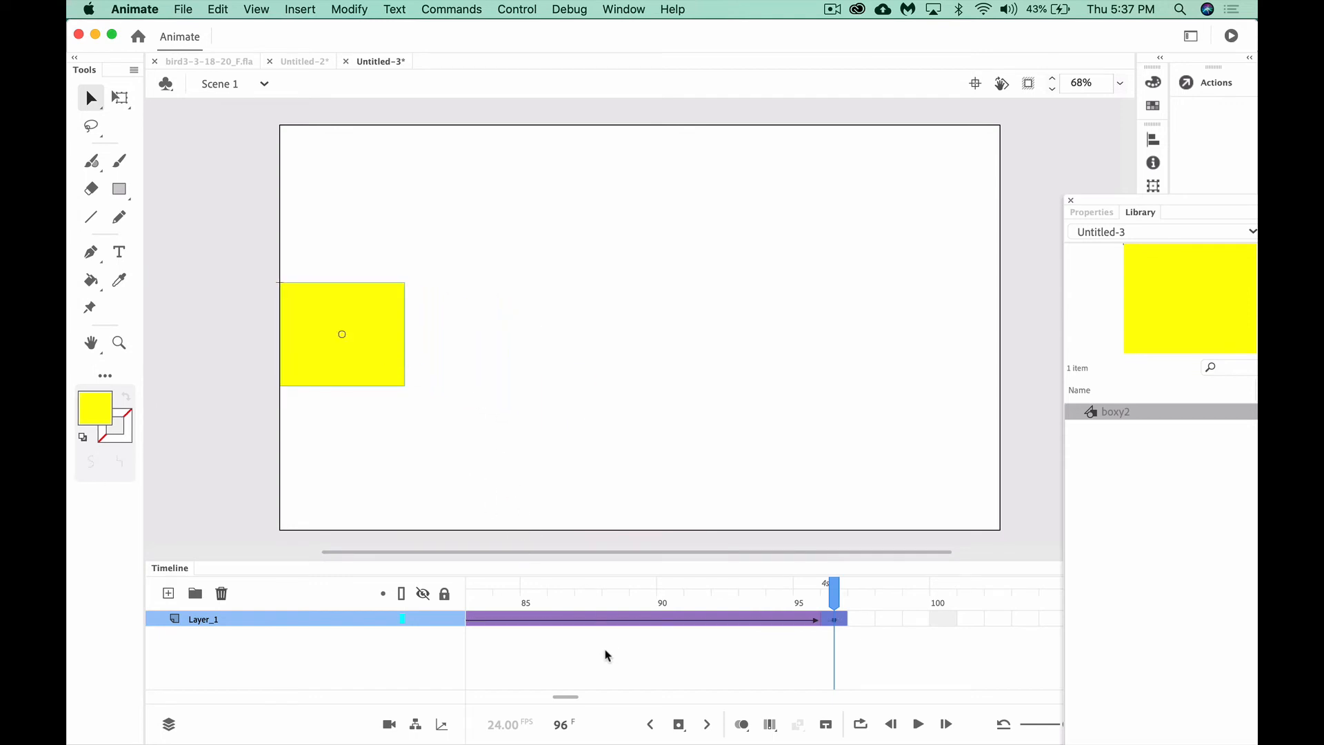
# At frame 1, nudge boxy2 down slightly along the stage's left edge and play the animation.
pyautogui.hscroll(-10, 605, 654)
pyautogui.click(477, 621)
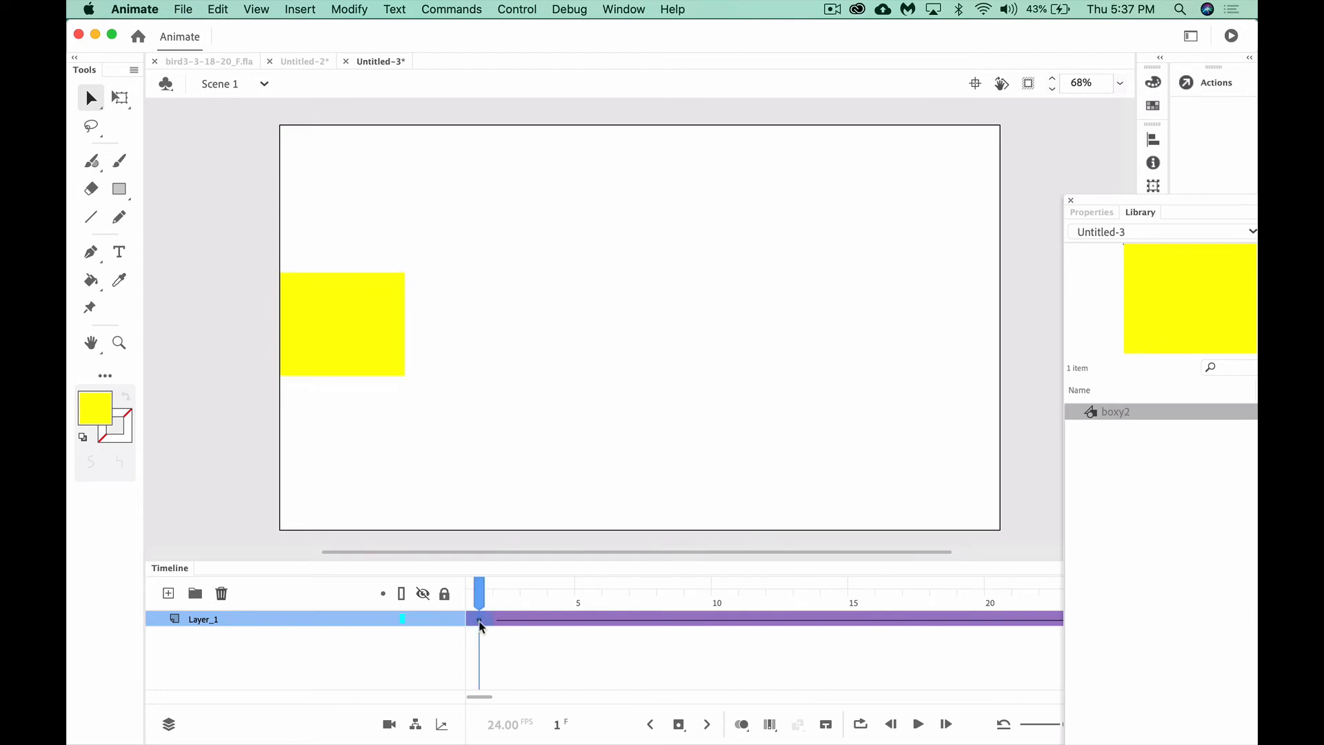
pyautogui.hotkey('shift', 'Down')
pyautogui.hotkey('shift', 'Down')
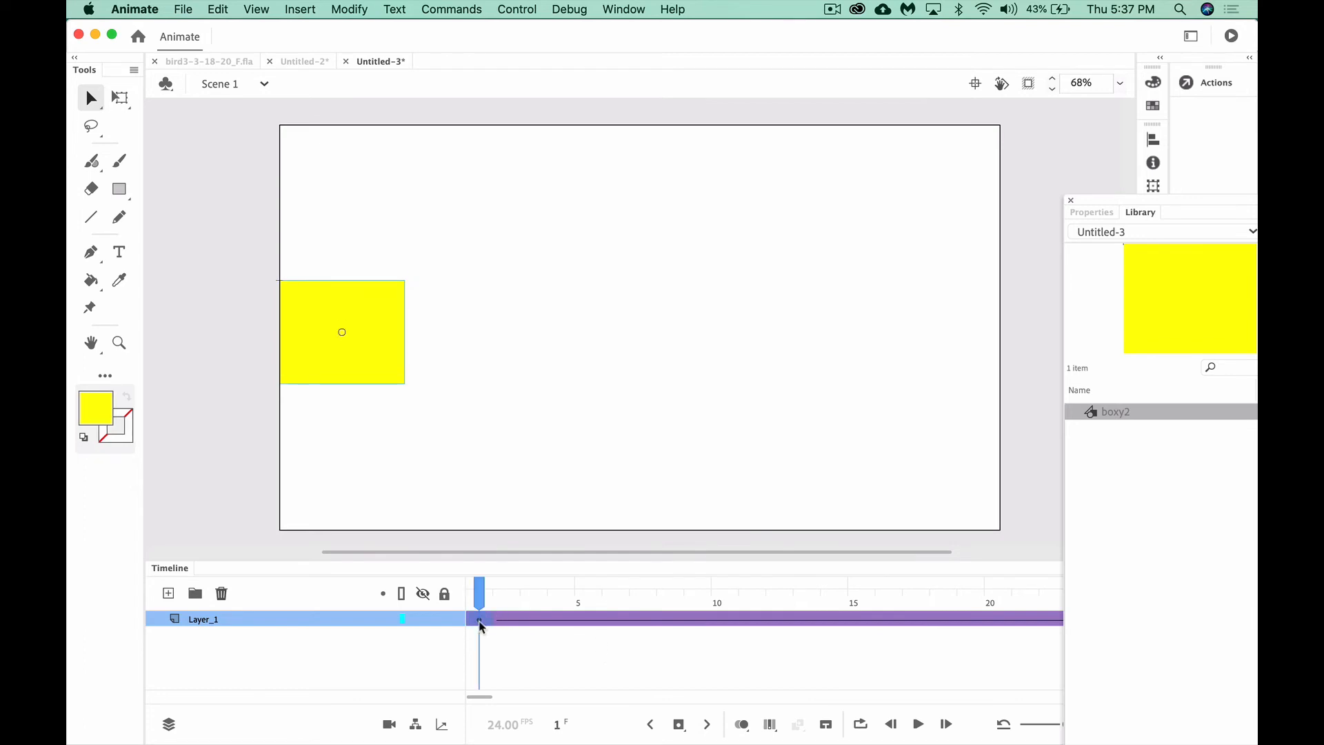
pyautogui.press('Return')
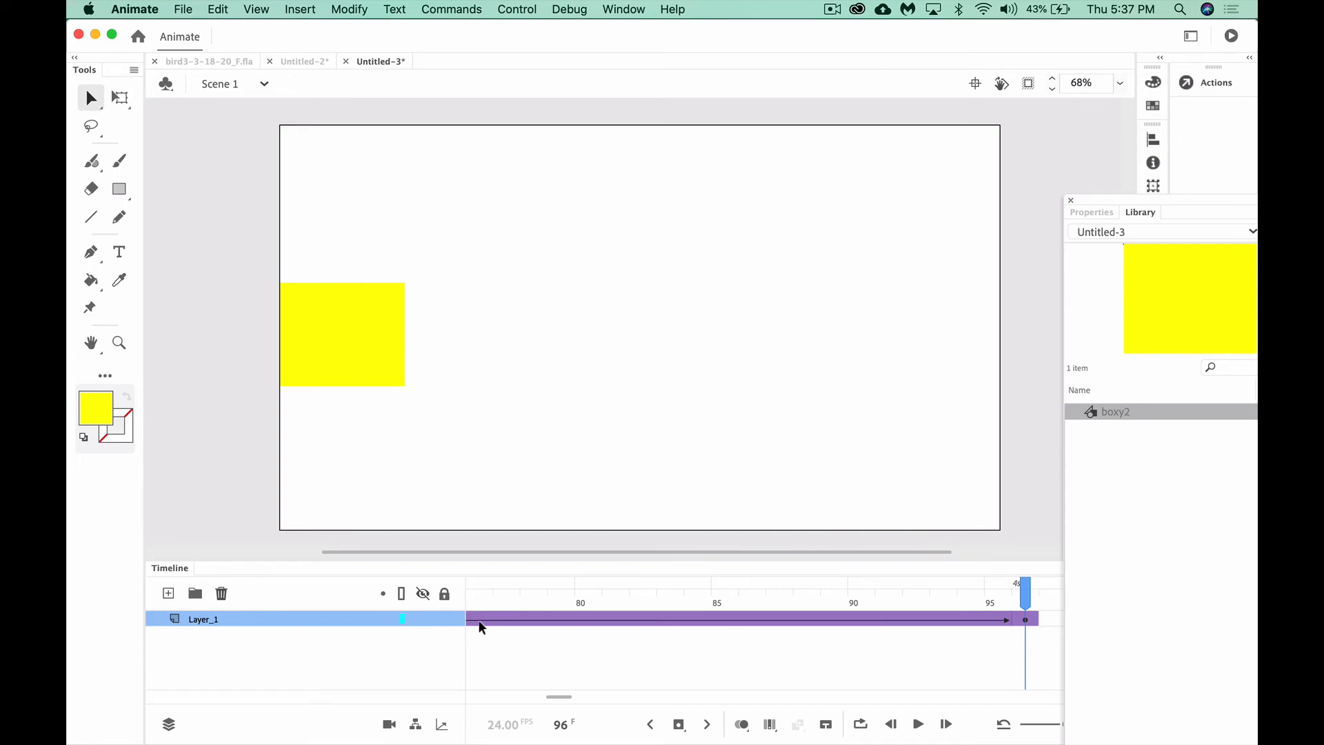
# Start saving the document under the file name animated-graphic-symbol1.fla.
pyautogui.press('super+s')
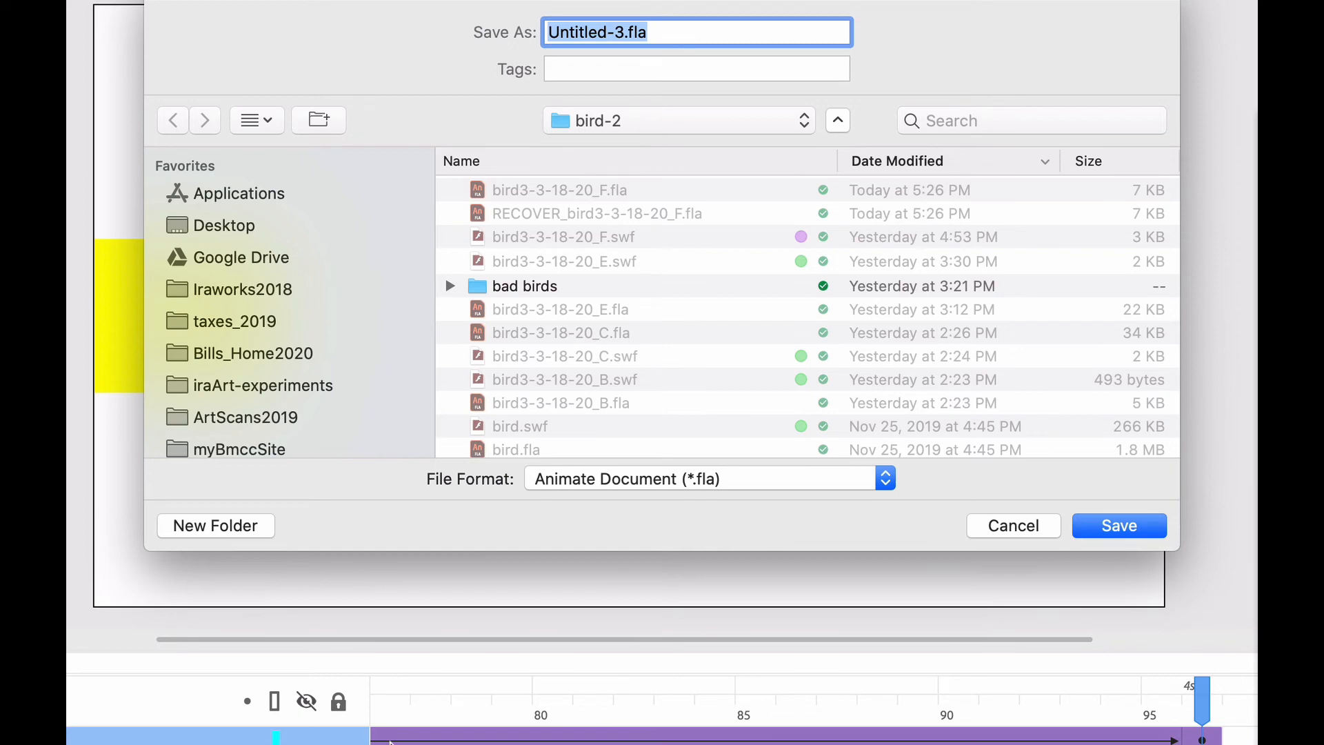
pyautogui.write('animated')
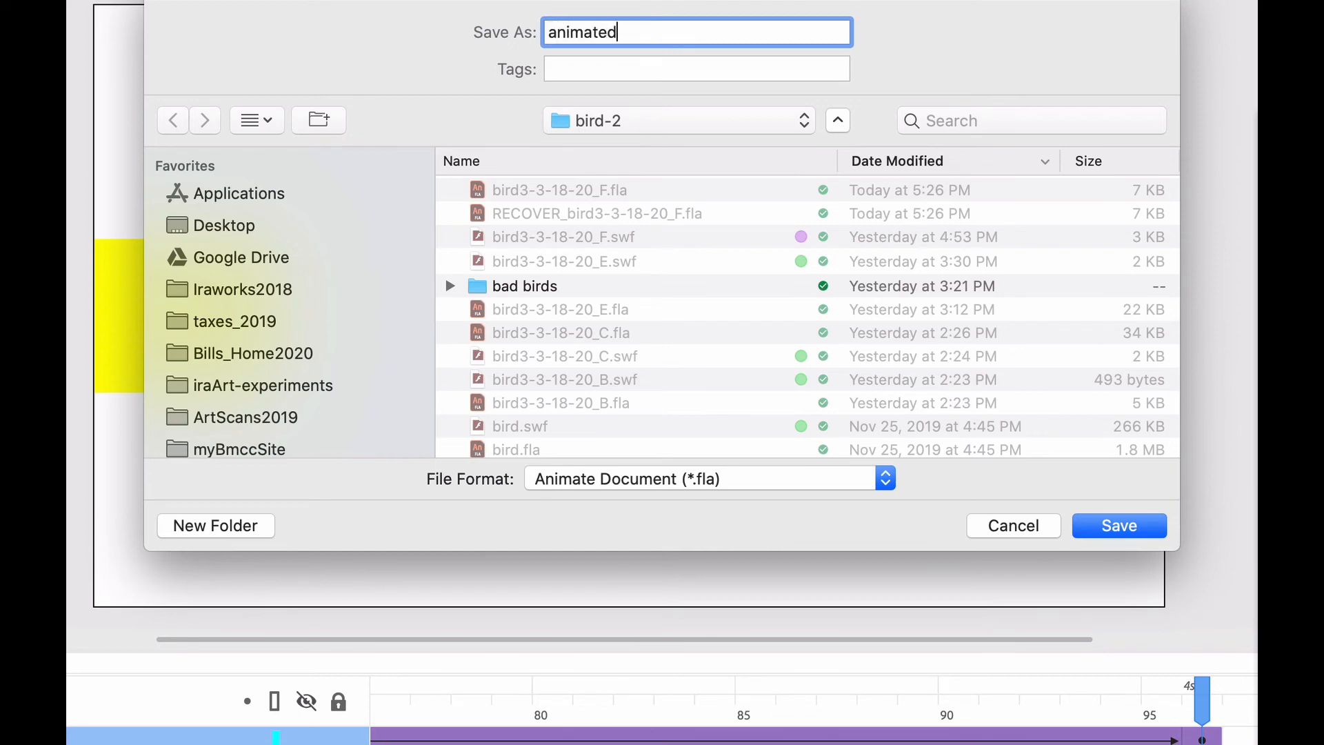
pyautogui.write('-graphic-symbol1.fla')
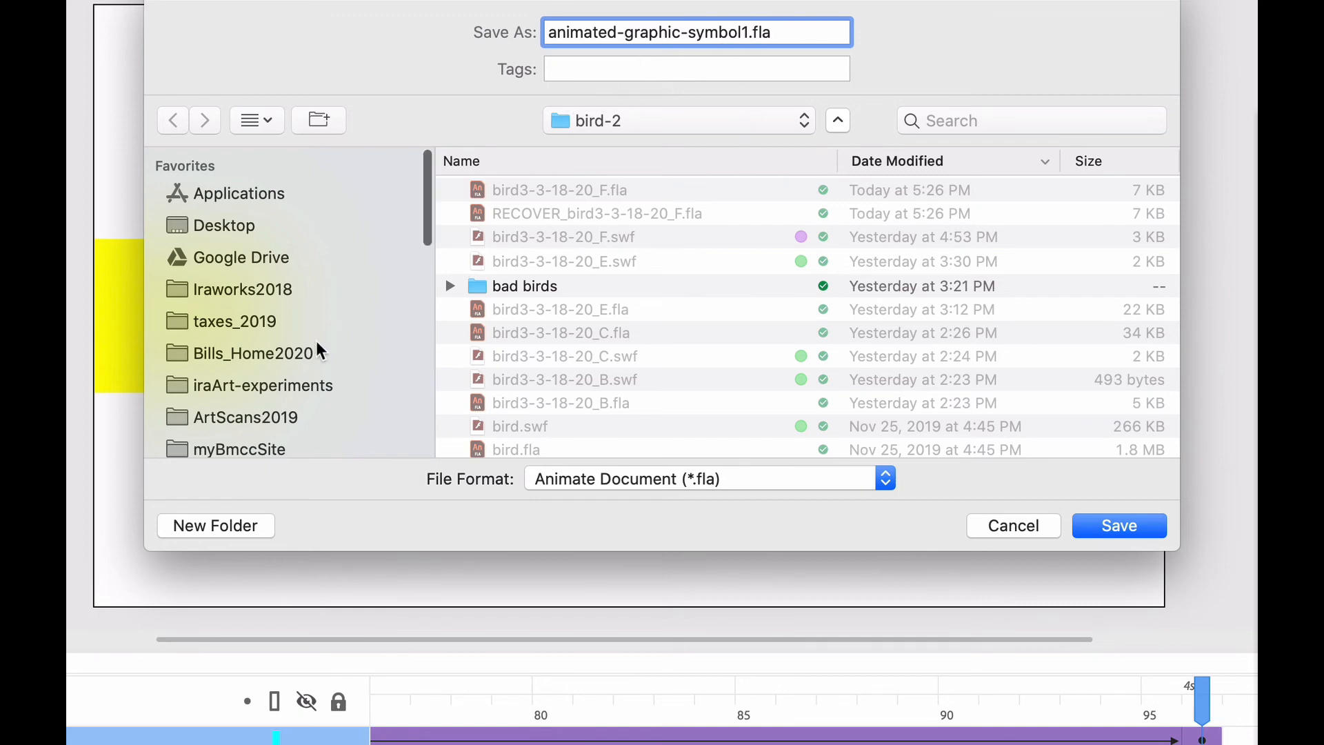
# Set the save location to the _Animation_Samples_MINE folder, collapse bird-2 and look through the subfolders.
pyautogui.scroll(-3, 589, 284)
pyautogui.scroll(3, 588, 284)
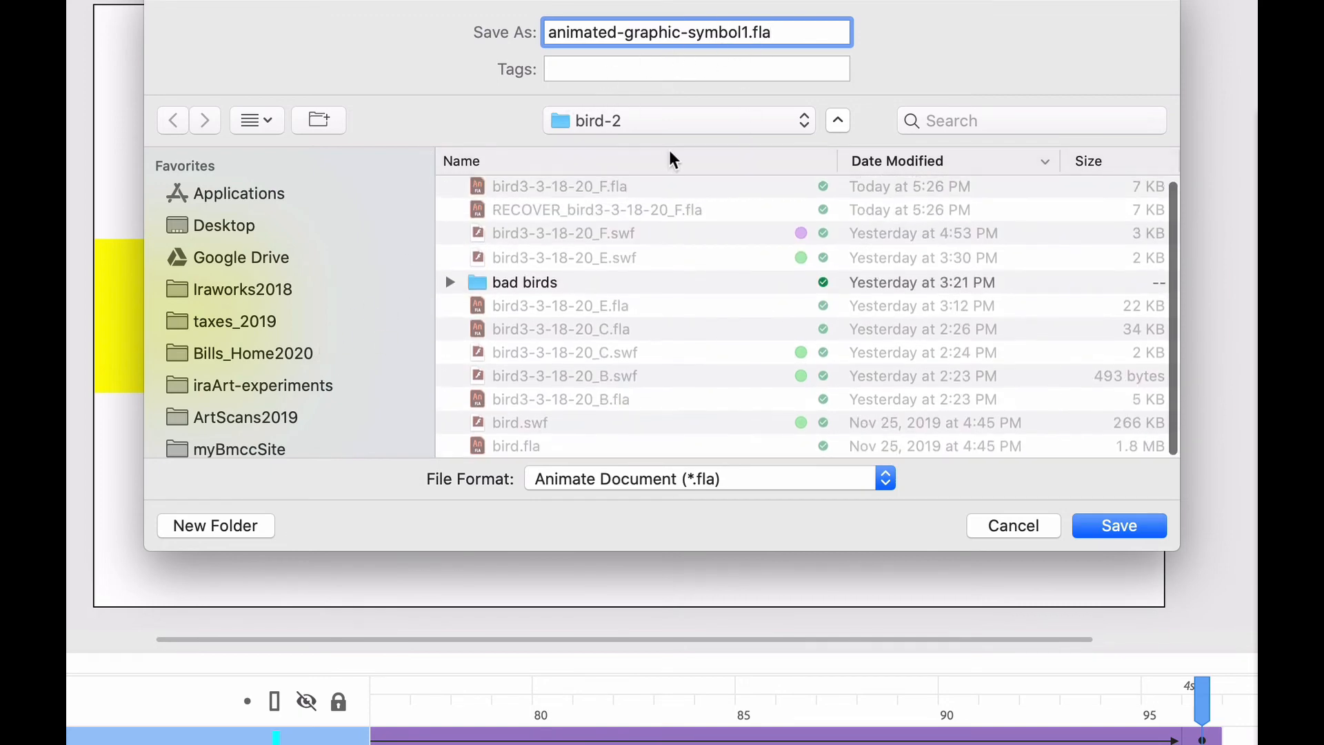
pyautogui.click(682, 122)
pyautogui.click(671, 144)
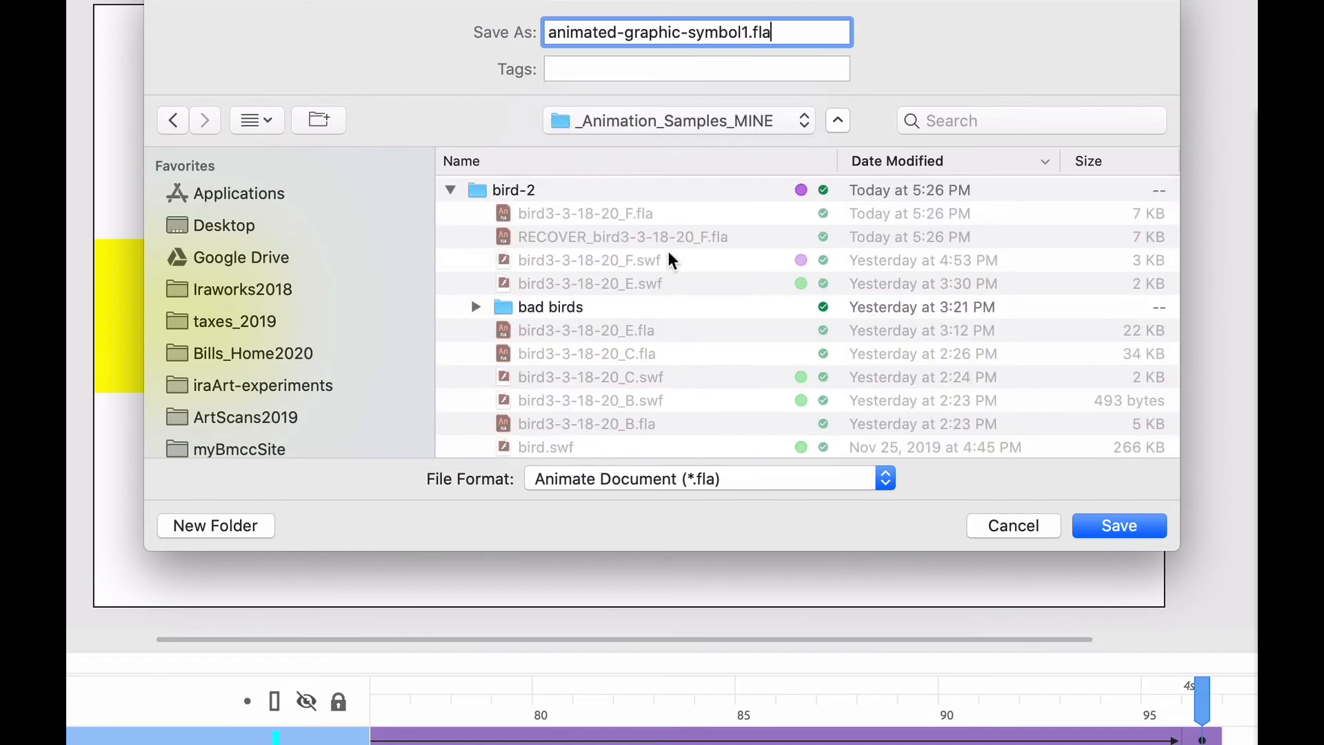
pyautogui.click(451, 194)
pyautogui.click(449, 190)
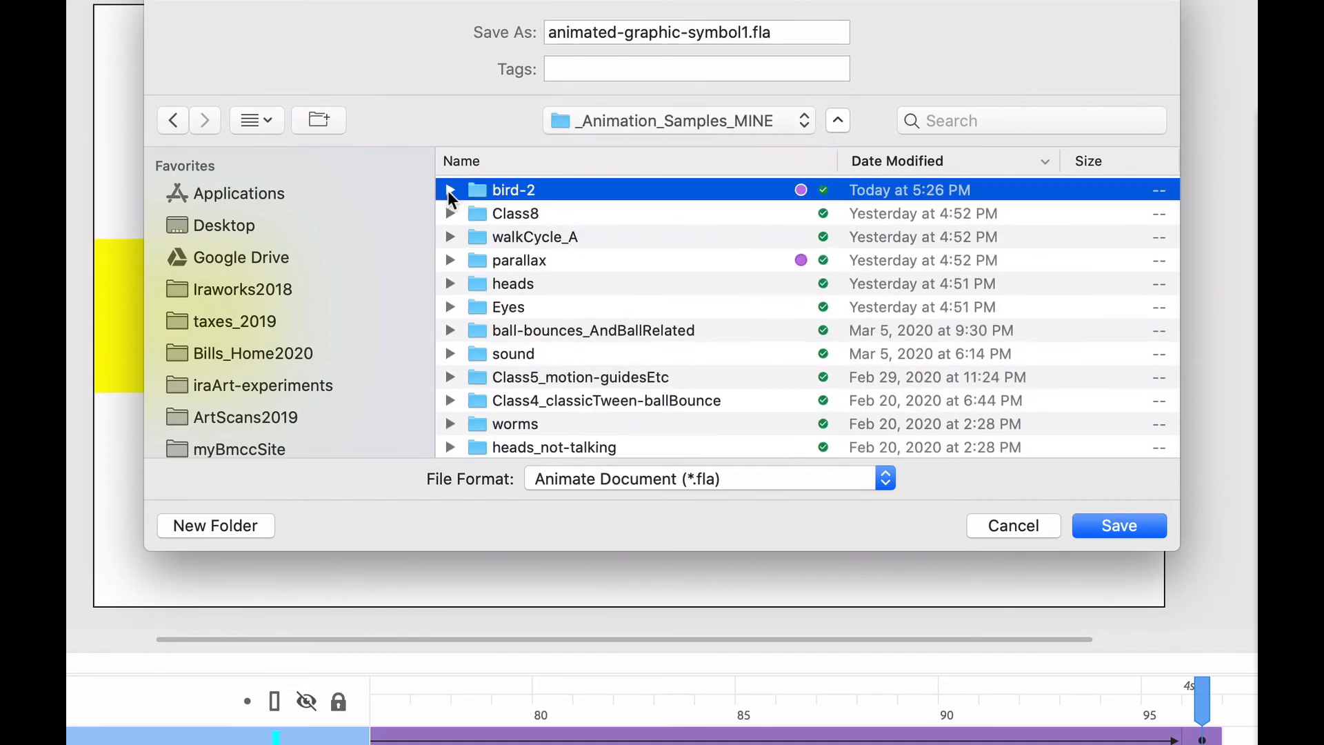
pyautogui.scroll(-5, 559, 278)
pyautogui.scroll(-3, 558, 278)
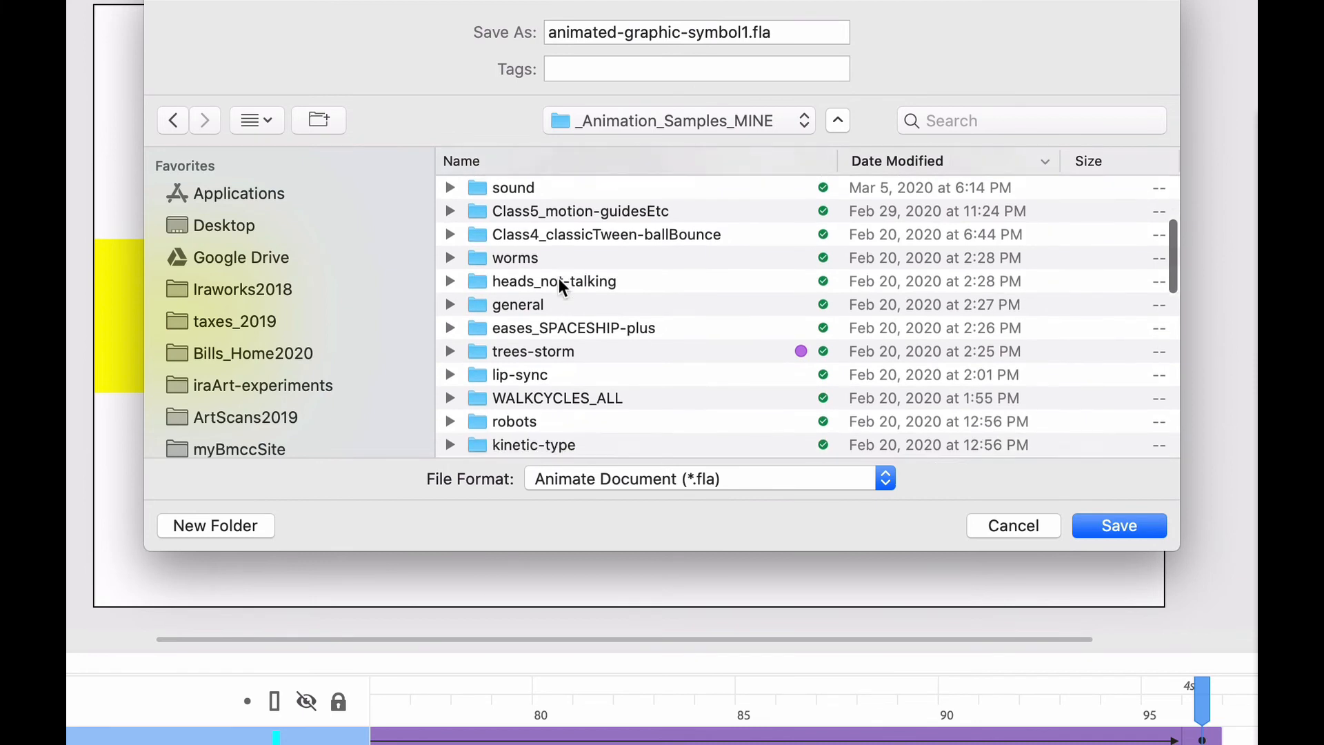
pyautogui.scroll(5, 559, 278)
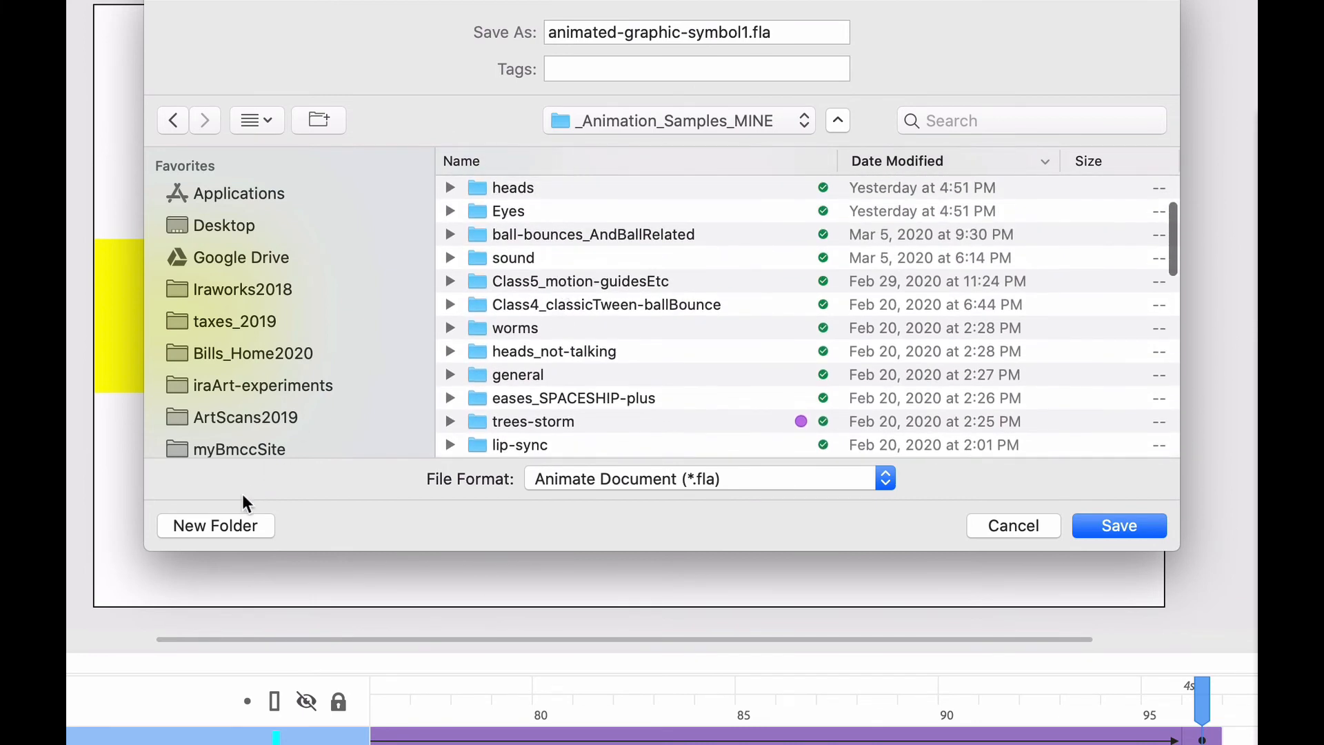
# Create a Class7 folder inside _Animation_Samples_MINE and save the document in it.
pyautogui.click(231, 525)
pyautogui.write('Class7')
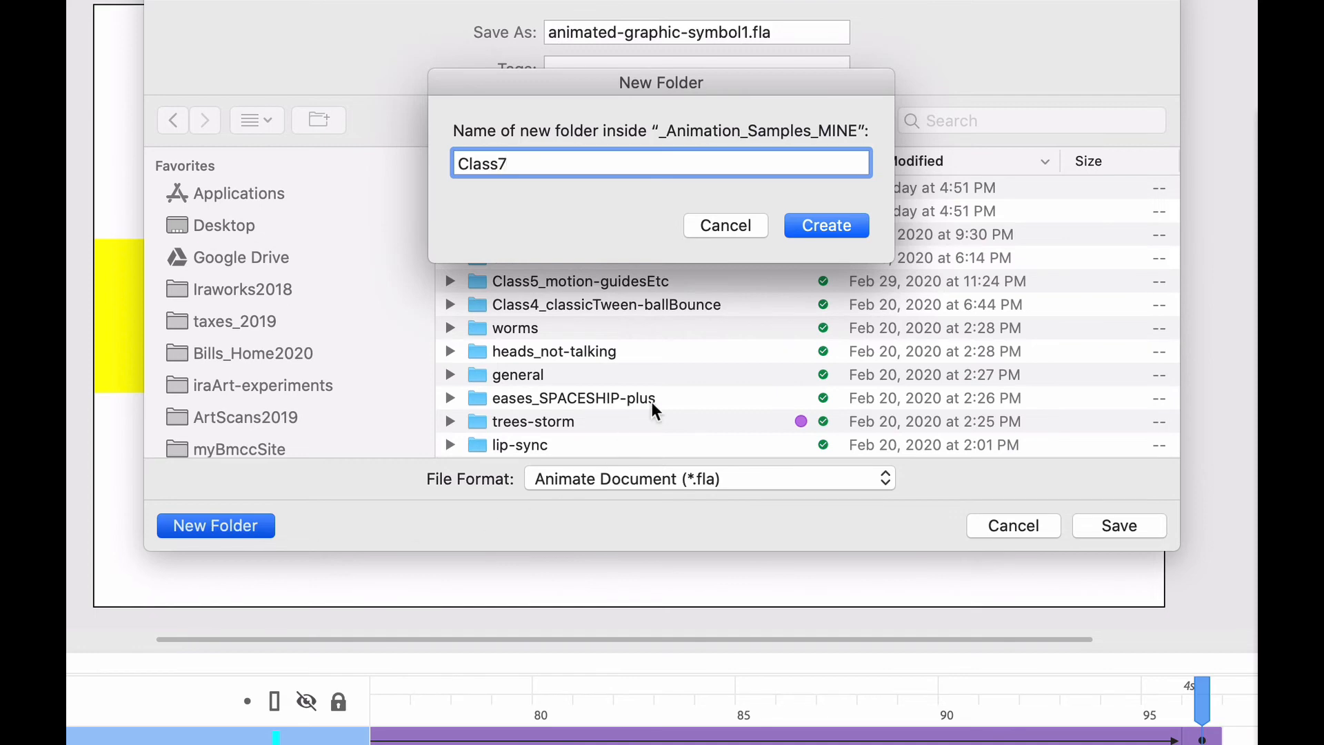
pyautogui.click(832, 231)
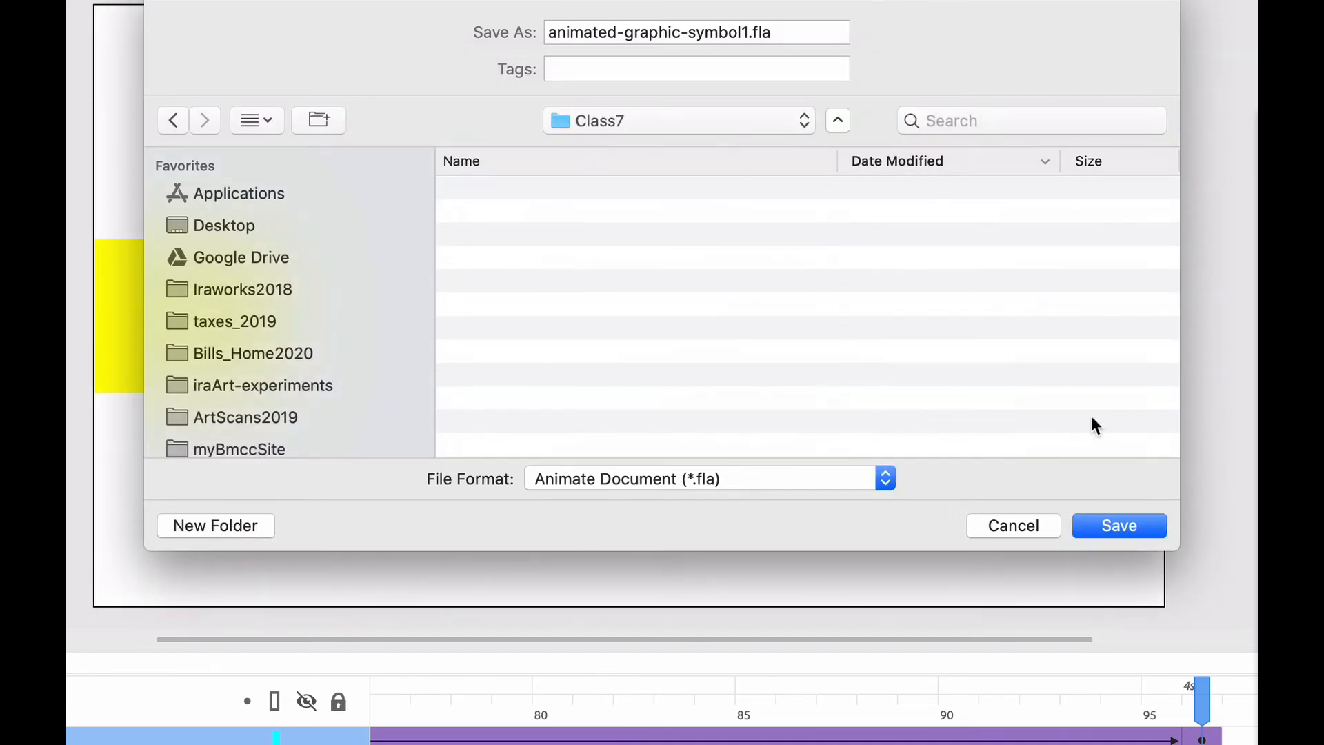
pyautogui.click(1119, 522)
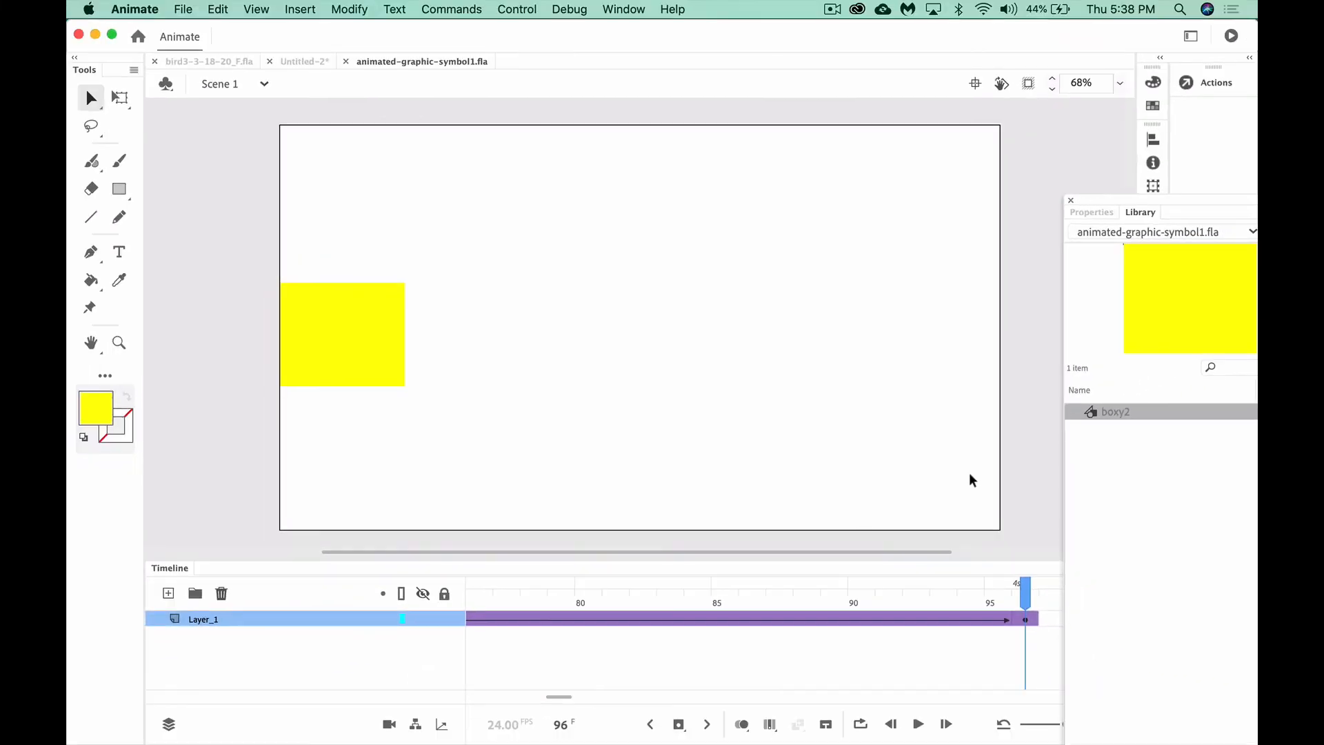
# Play the saved animation, bring the Library fully into view and open the boxy2 symbol for editing.
pyautogui.press('Return')
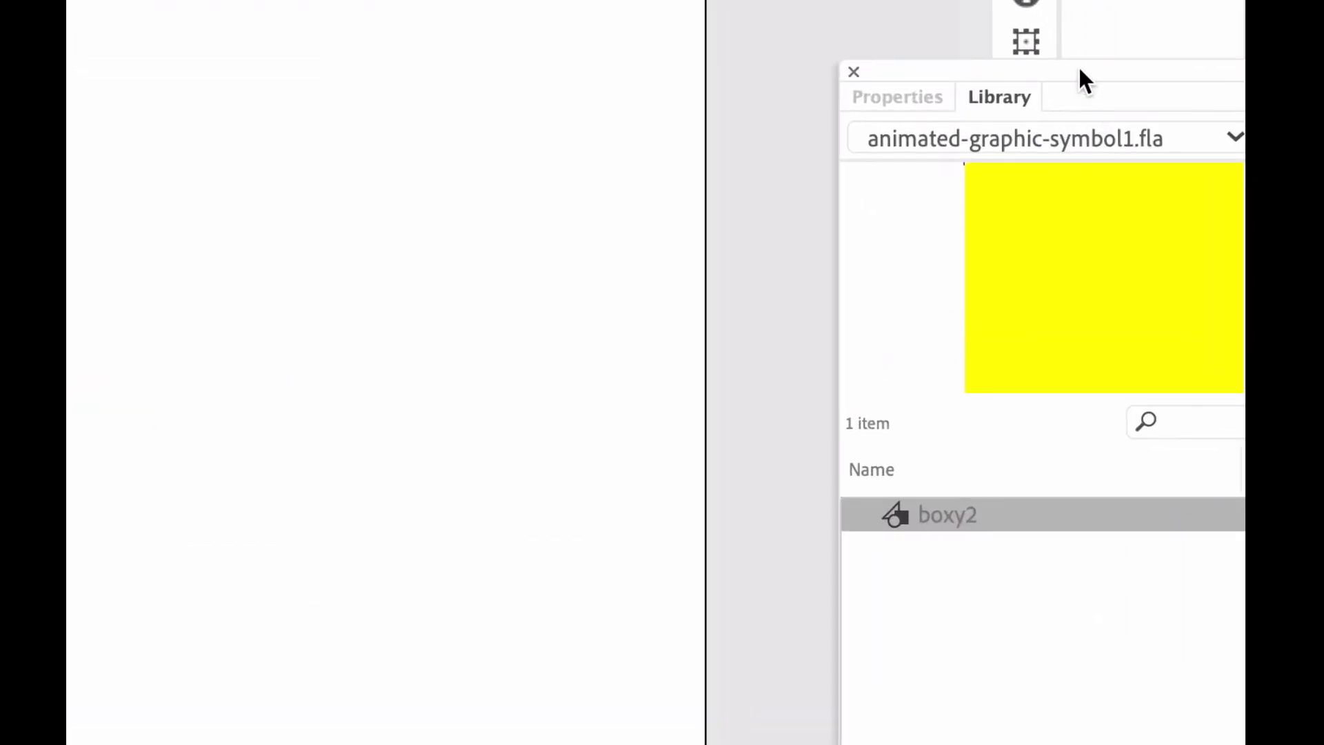
pyautogui.moveTo(1078, 80); pyautogui.dragTo(735, 5)
pyautogui.click(575, 506)
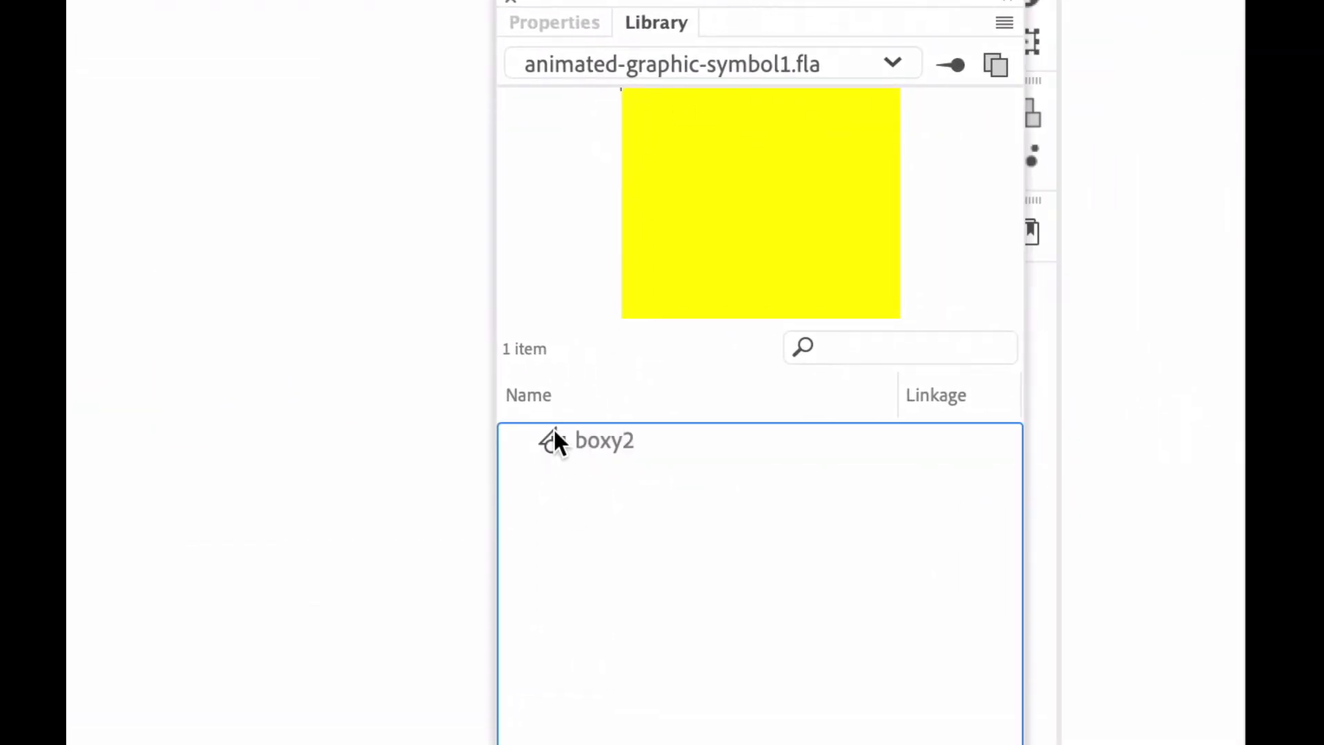
pyautogui.click(573, 436)
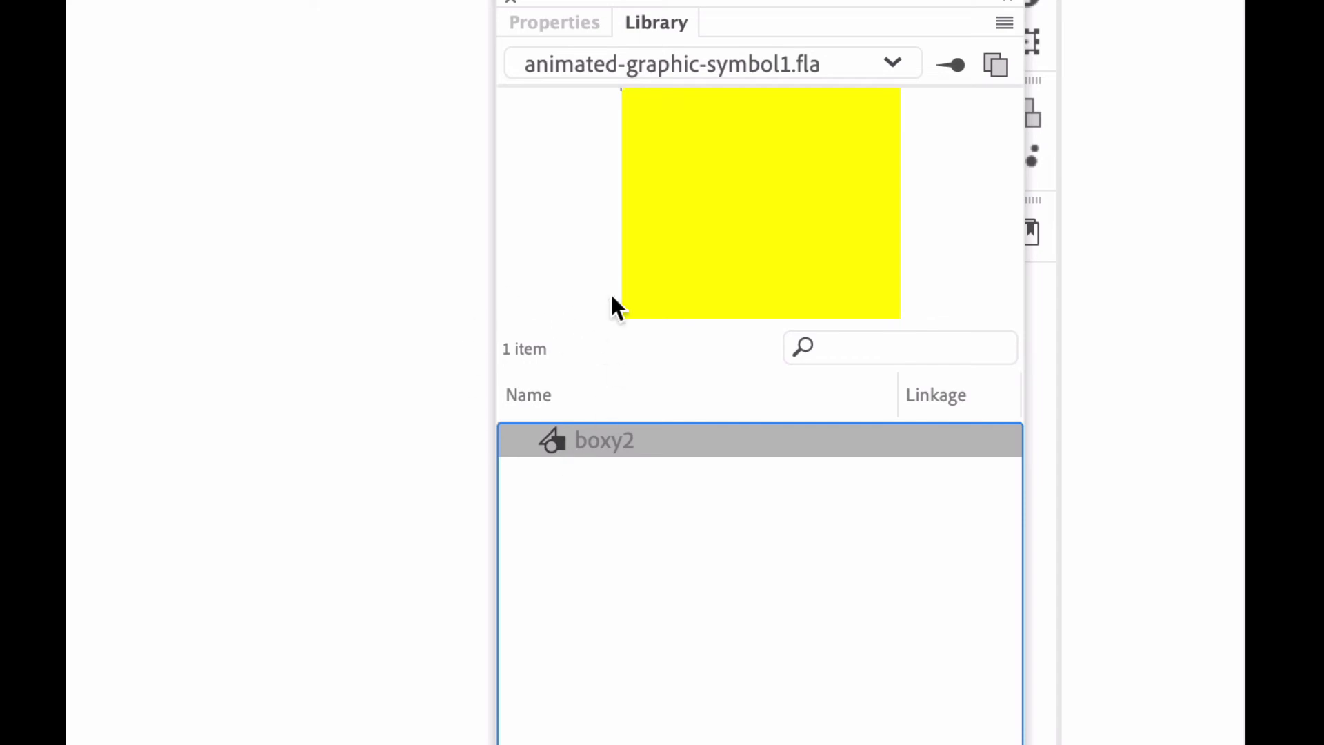
pyautogui.doubleClick(551, 440)
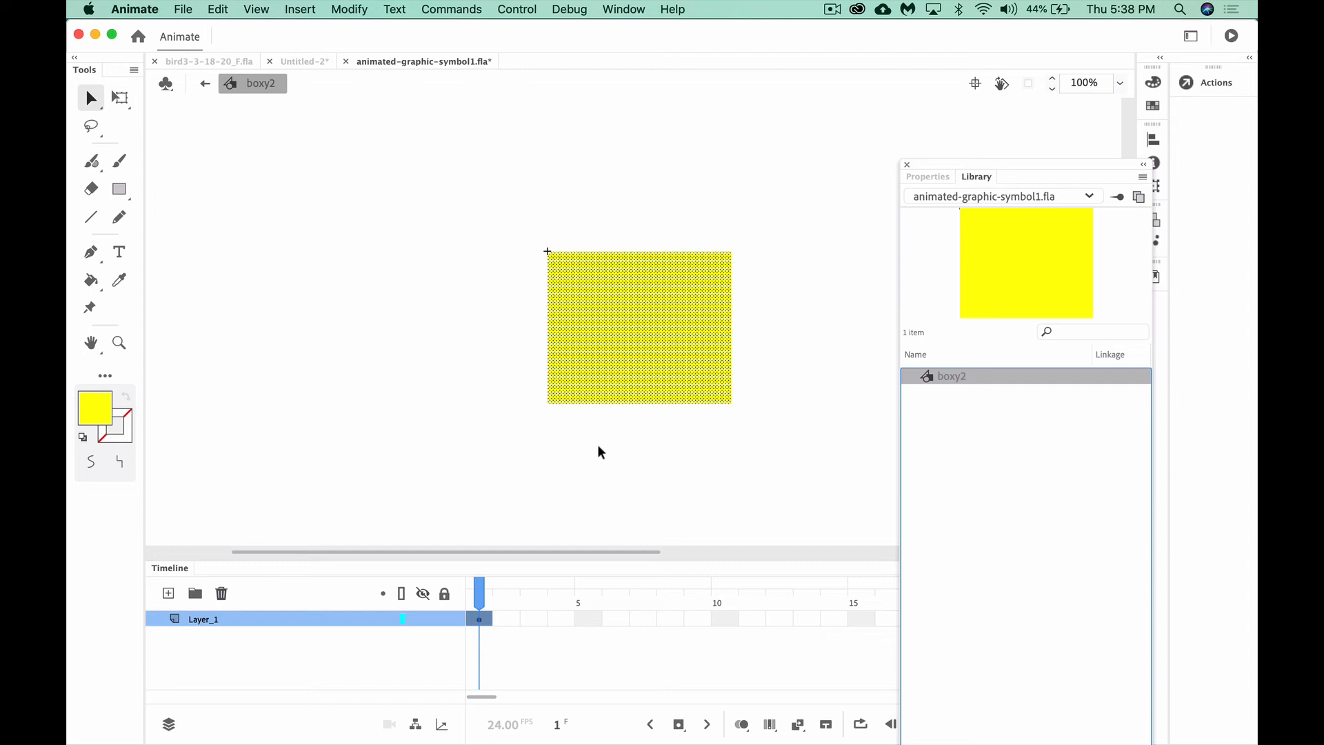
# Insert a keyframe at frame 2 of Layer_1 inside boxy2 and deselect the yellow shape.
pyautogui.click(514, 619)
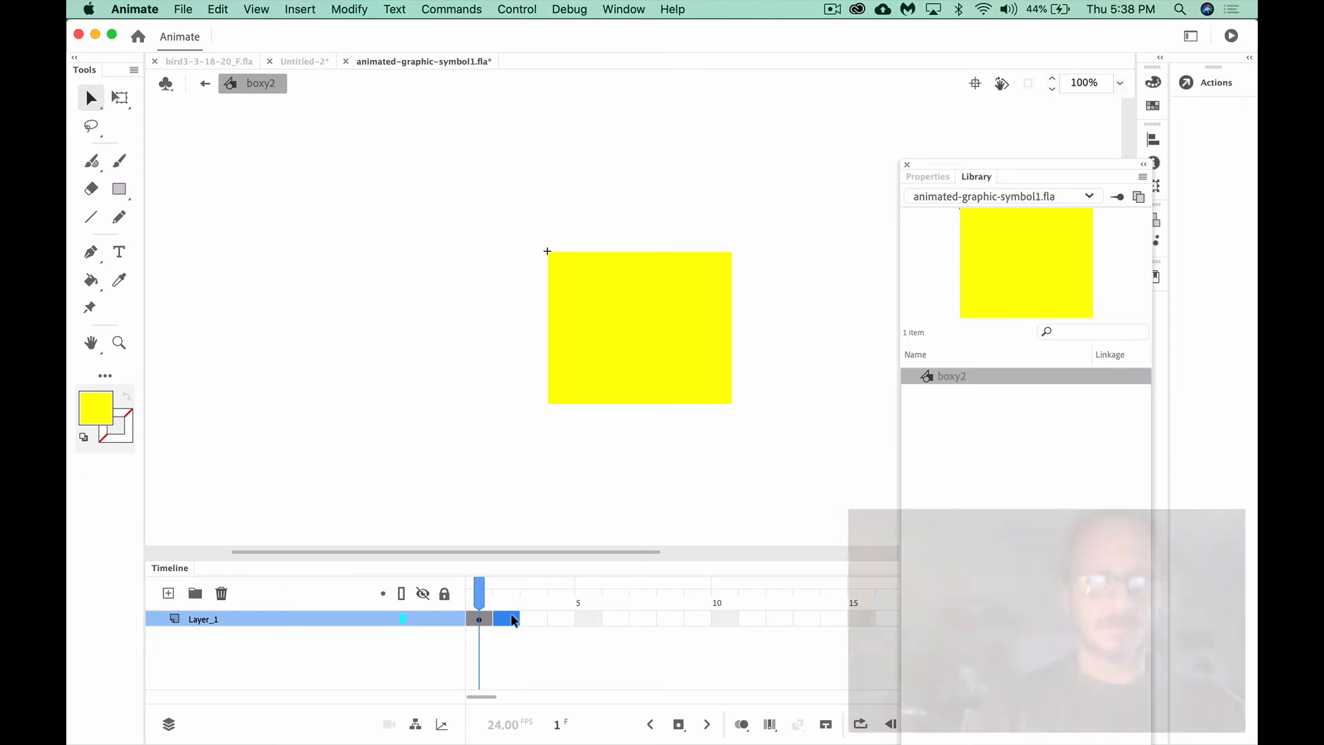
pyautogui.press('F6')
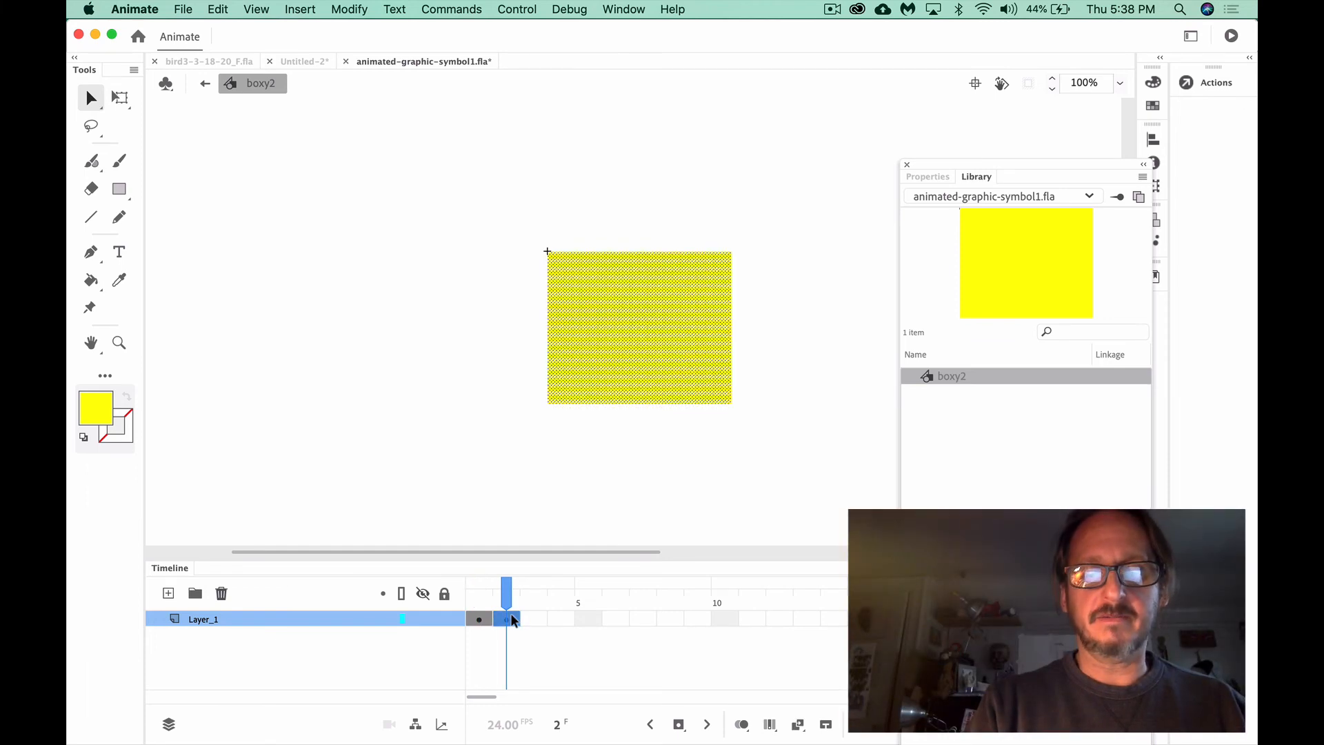
pyautogui.click(633, 498)
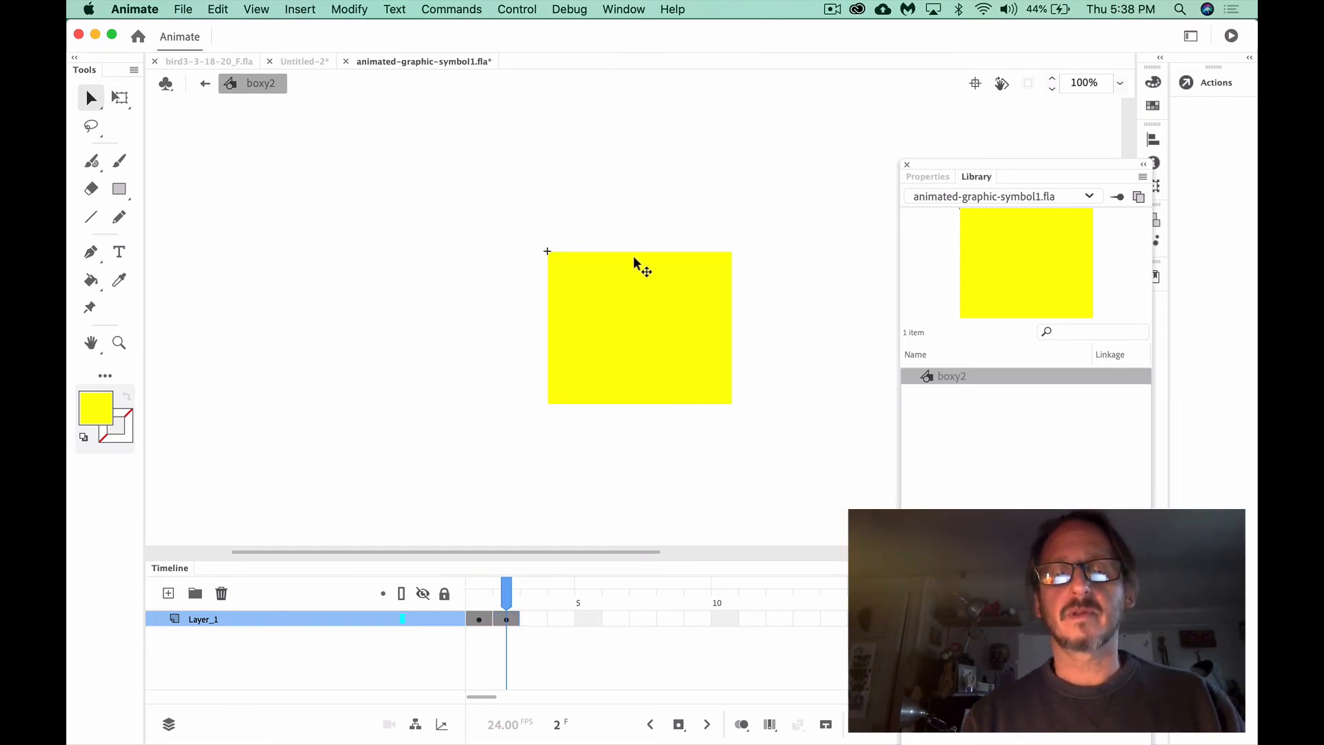
pyautogui.moveTo(635, 255); pyautogui.dragTo(635, 264)
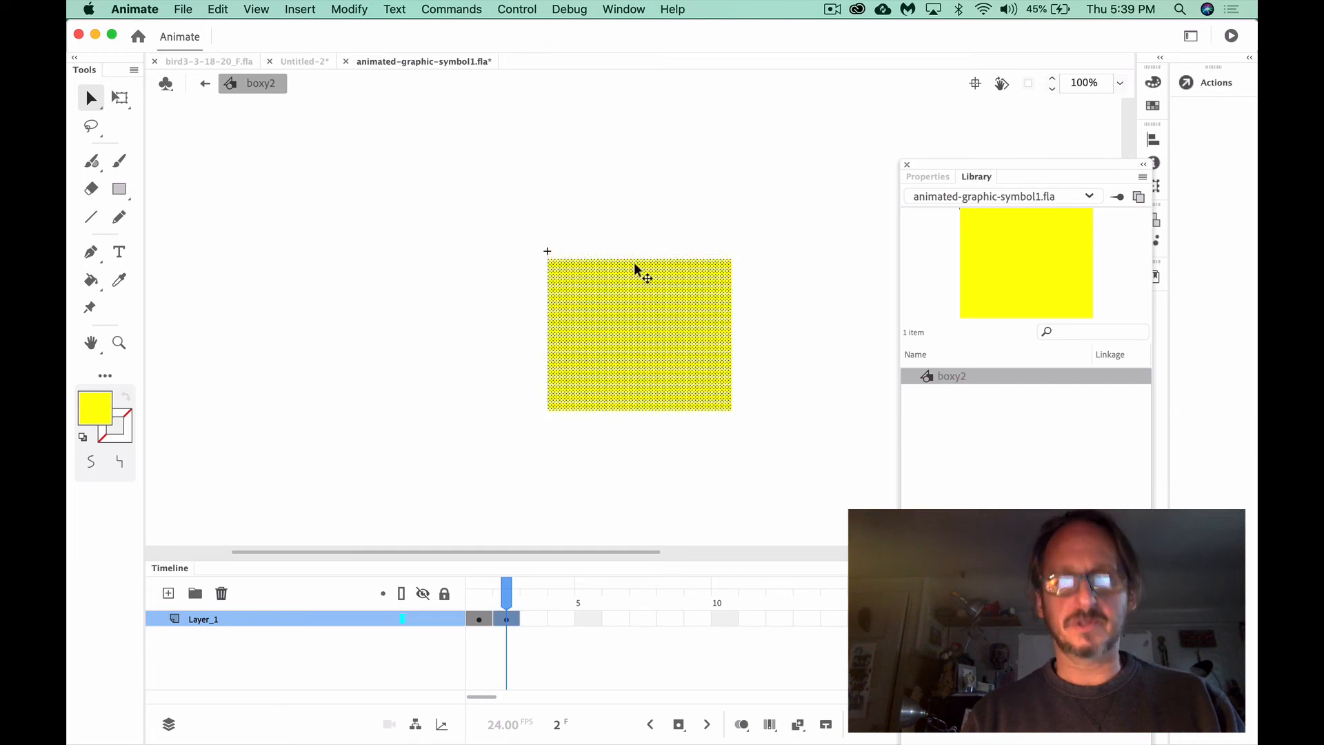
pyautogui.press('super+z')
pyautogui.click(637, 237)
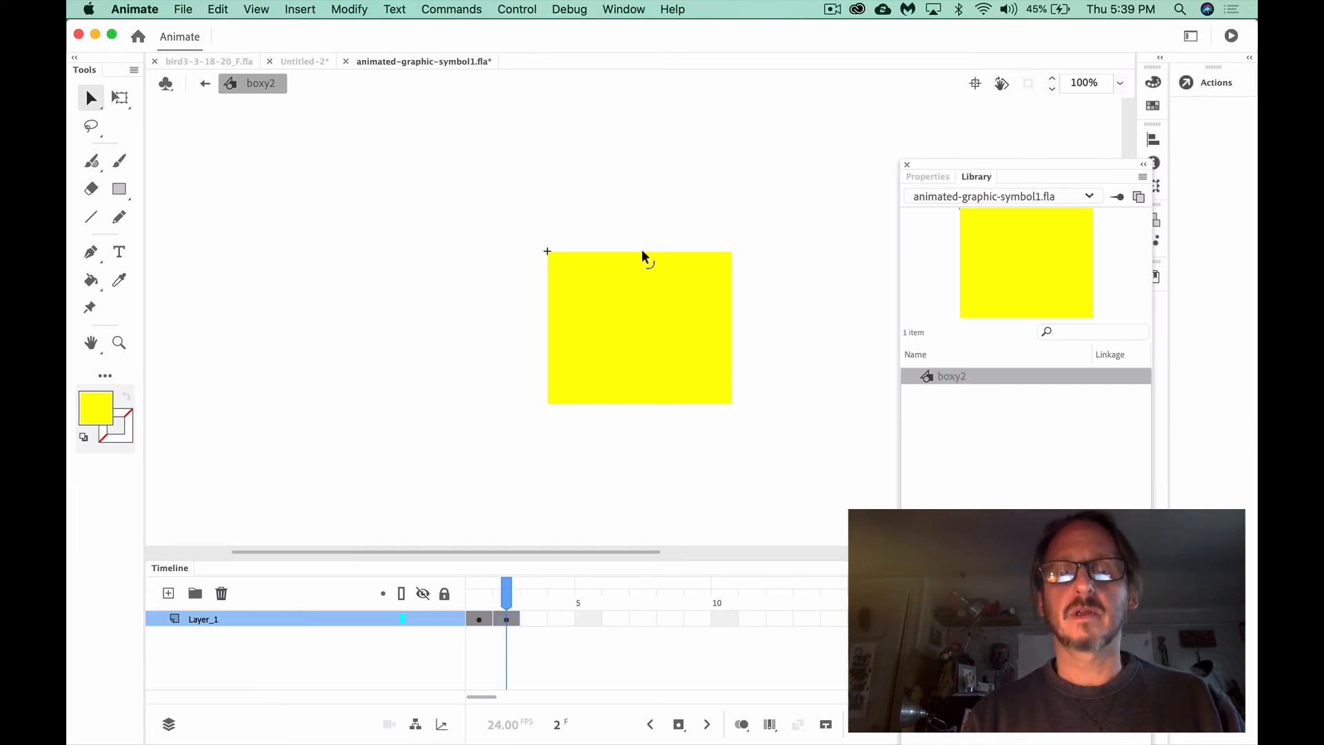
# At frame 2, bend all four sides of the yellow rectangle slightly inward.
pyautogui.moveTo(641, 252); pyautogui.dragTo(639, 262)
pyautogui.moveTo(634, 403); pyautogui.dragTo(634, 394)
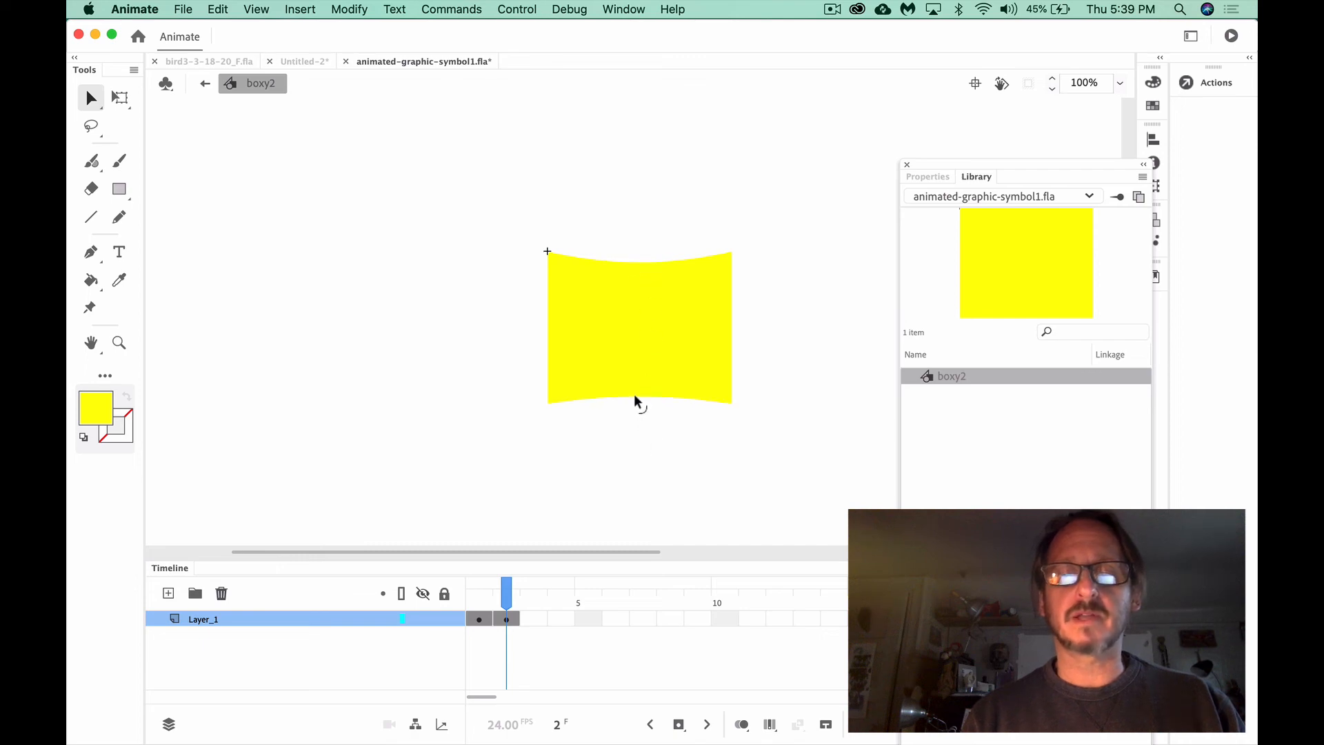
pyautogui.moveTo(724, 324); pyautogui.dragTo(719, 324)
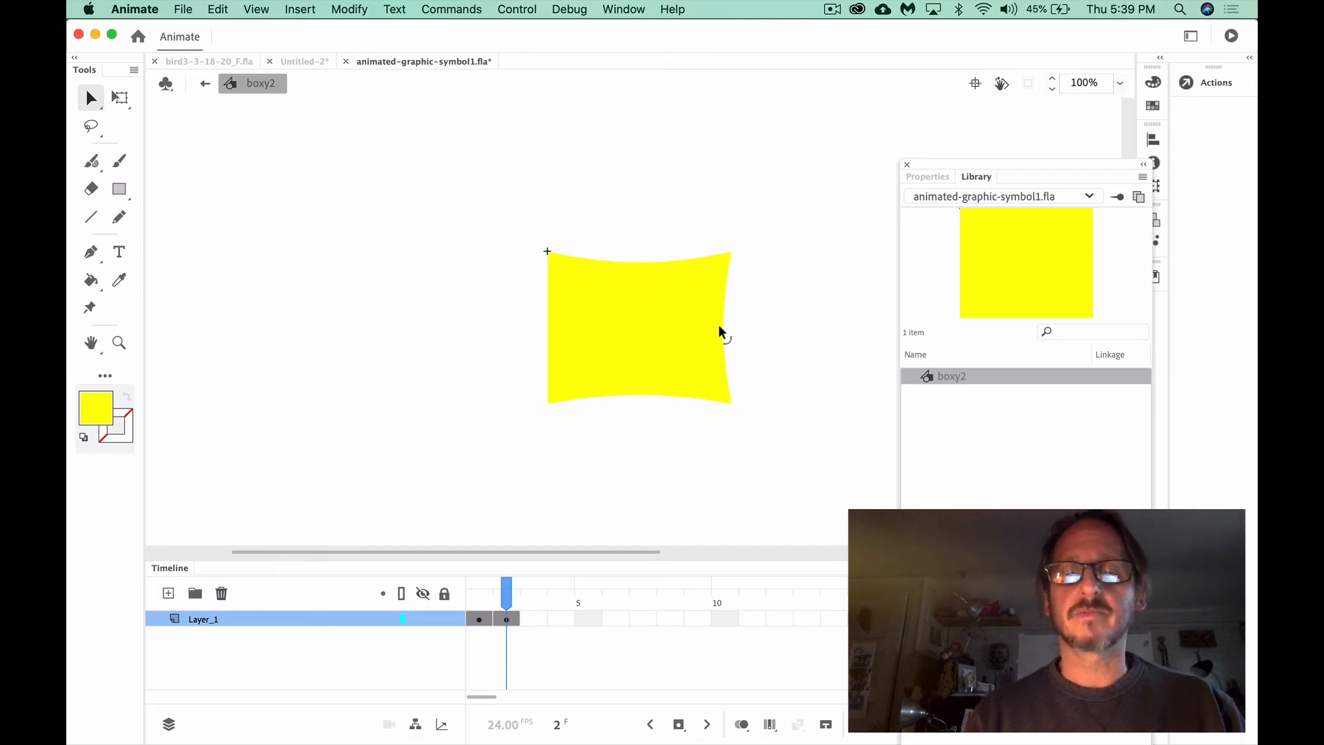
pyautogui.moveTo(546, 329); pyautogui.dragTo(556, 329)
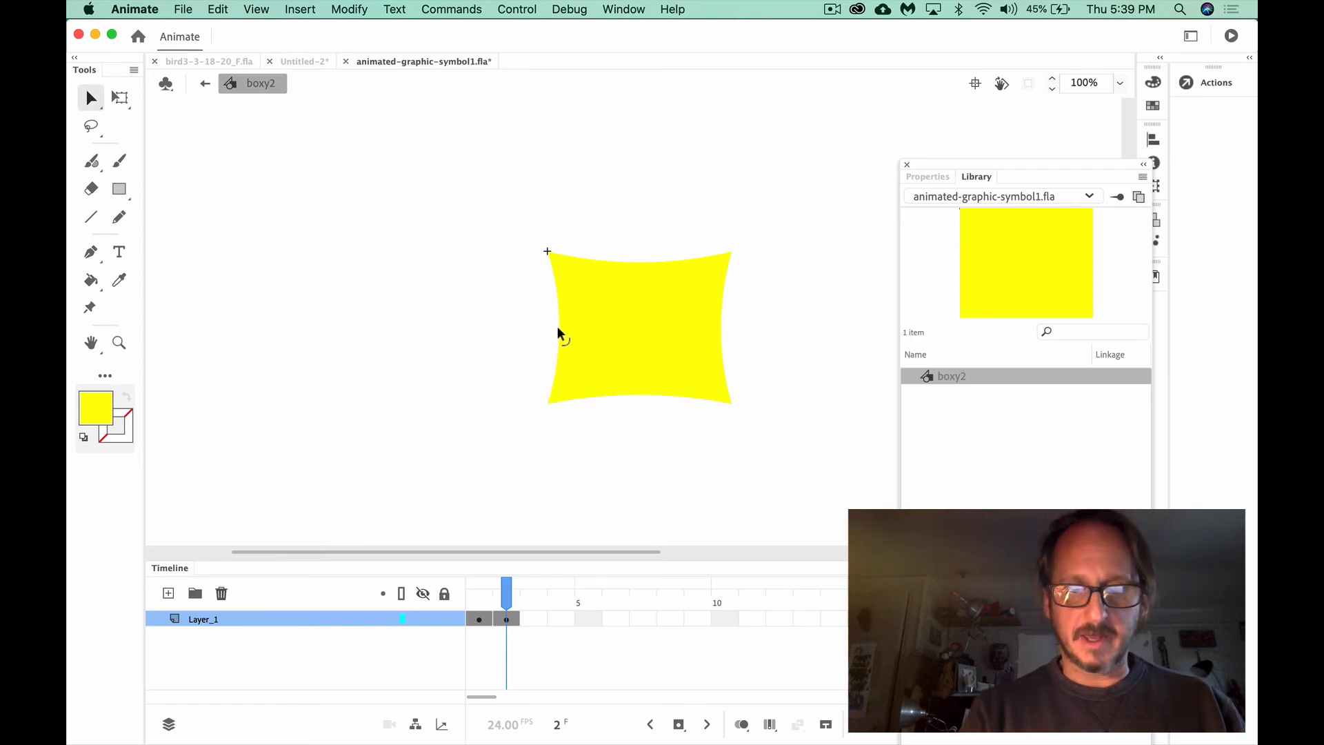
# Insert a keyframe at frame 3 and bend the yellow shape's top edge further inward.
pyautogui.press('F6')
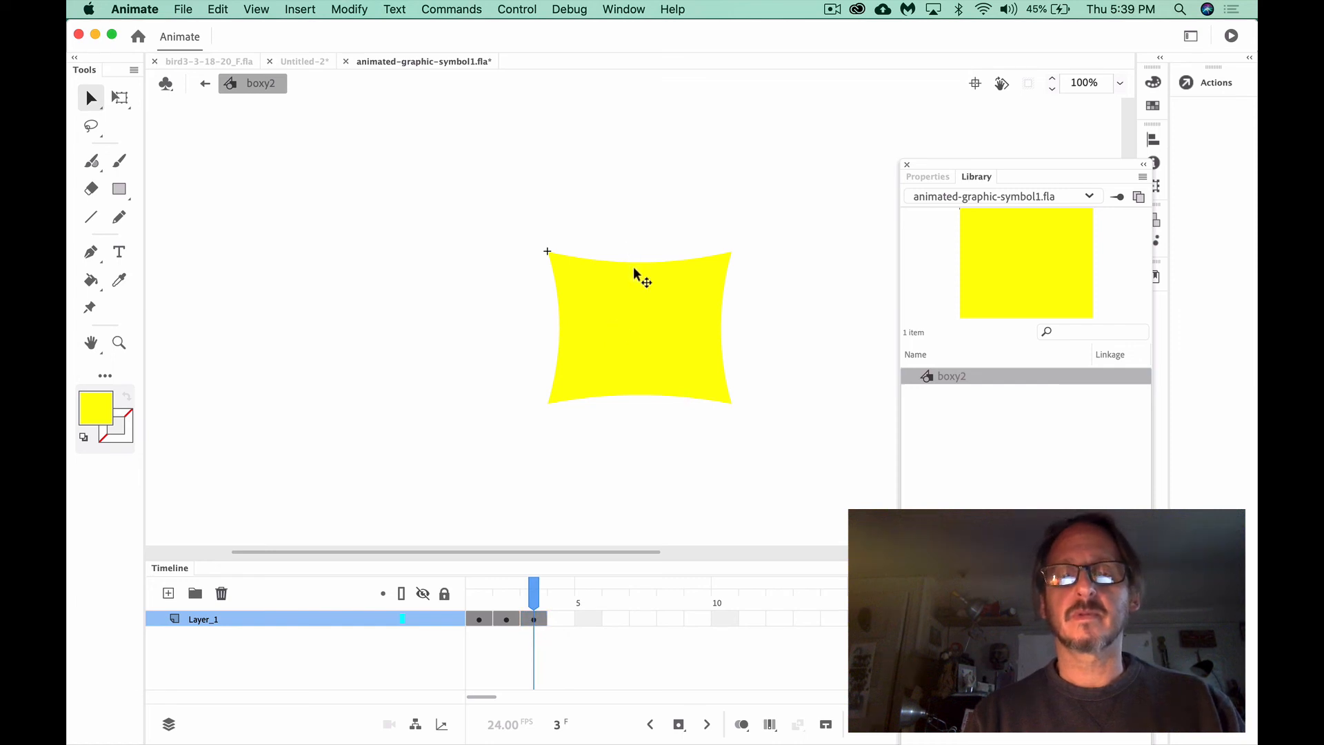
pyautogui.moveTo(634, 262); pyautogui.dragTo(634, 271)
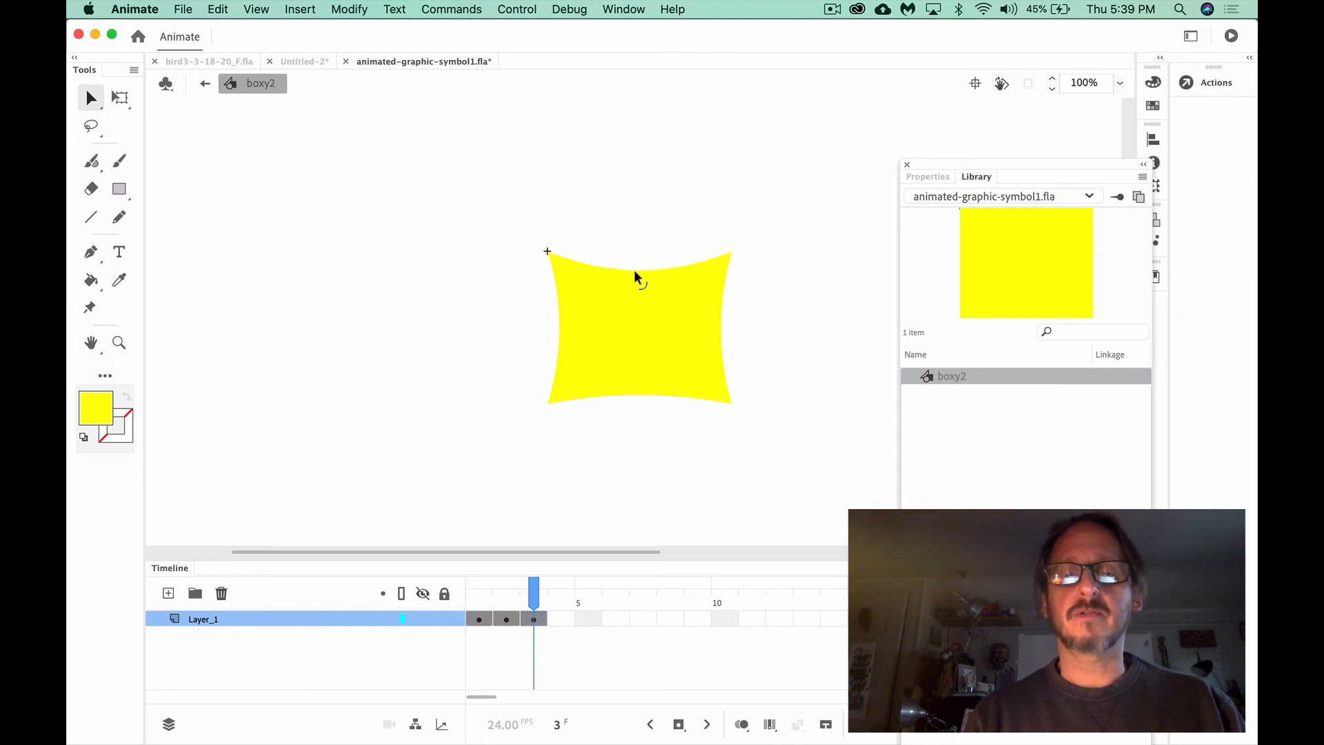
pyautogui.click(569, 333)
pyautogui.press('super+z')
pyautogui.press('super+z')
pyautogui.press('super+z')
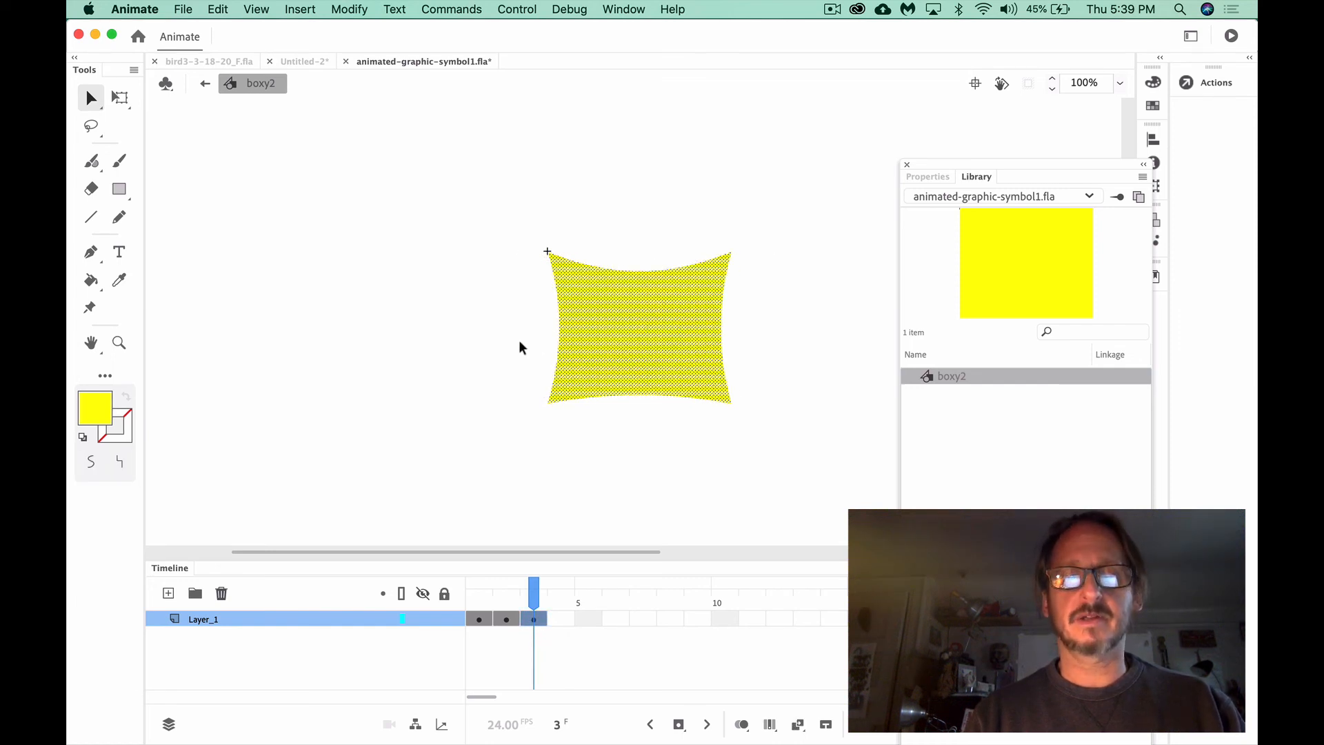
# At frame 3, bend the yellow shape's left, bottom and right edges further inward.
pyautogui.click(520, 342)
pyautogui.moveTo(554, 339); pyautogui.dragTo(566, 339)
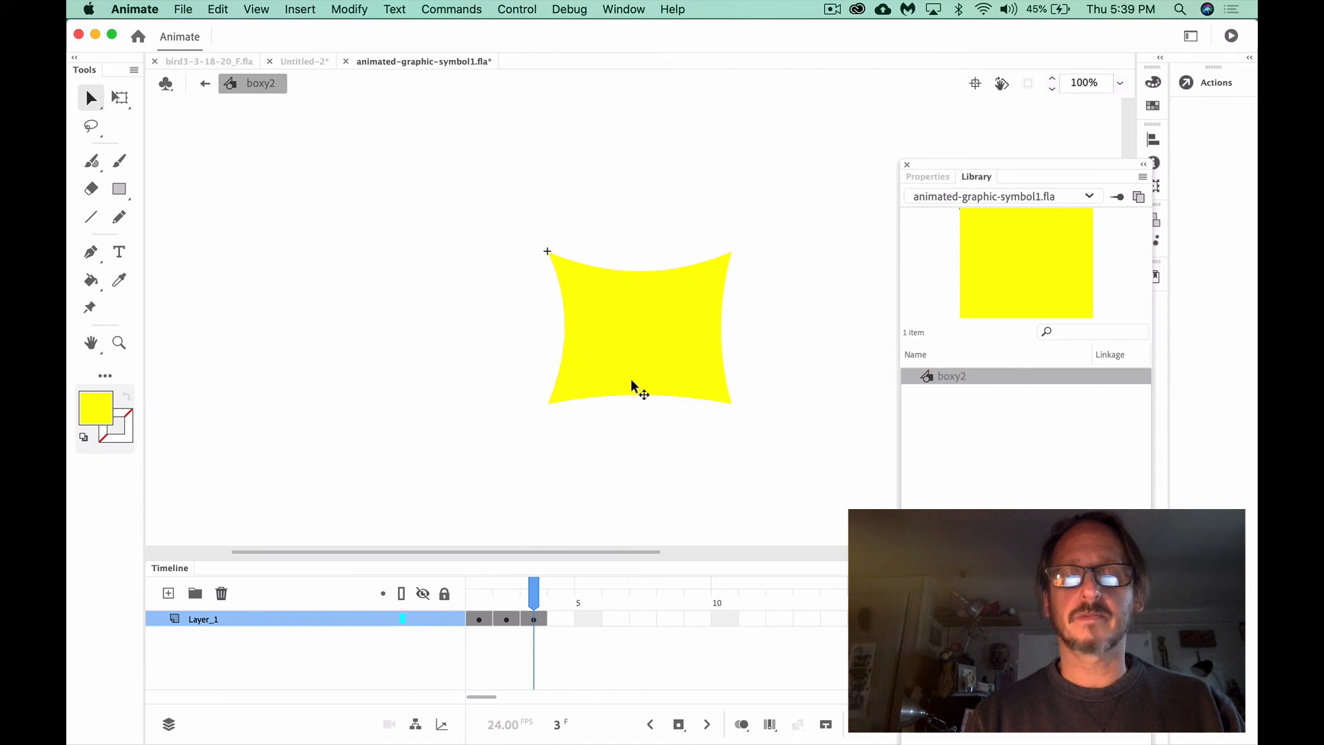
pyautogui.moveTo(636, 391); pyautogui.dragTo(633, 386)
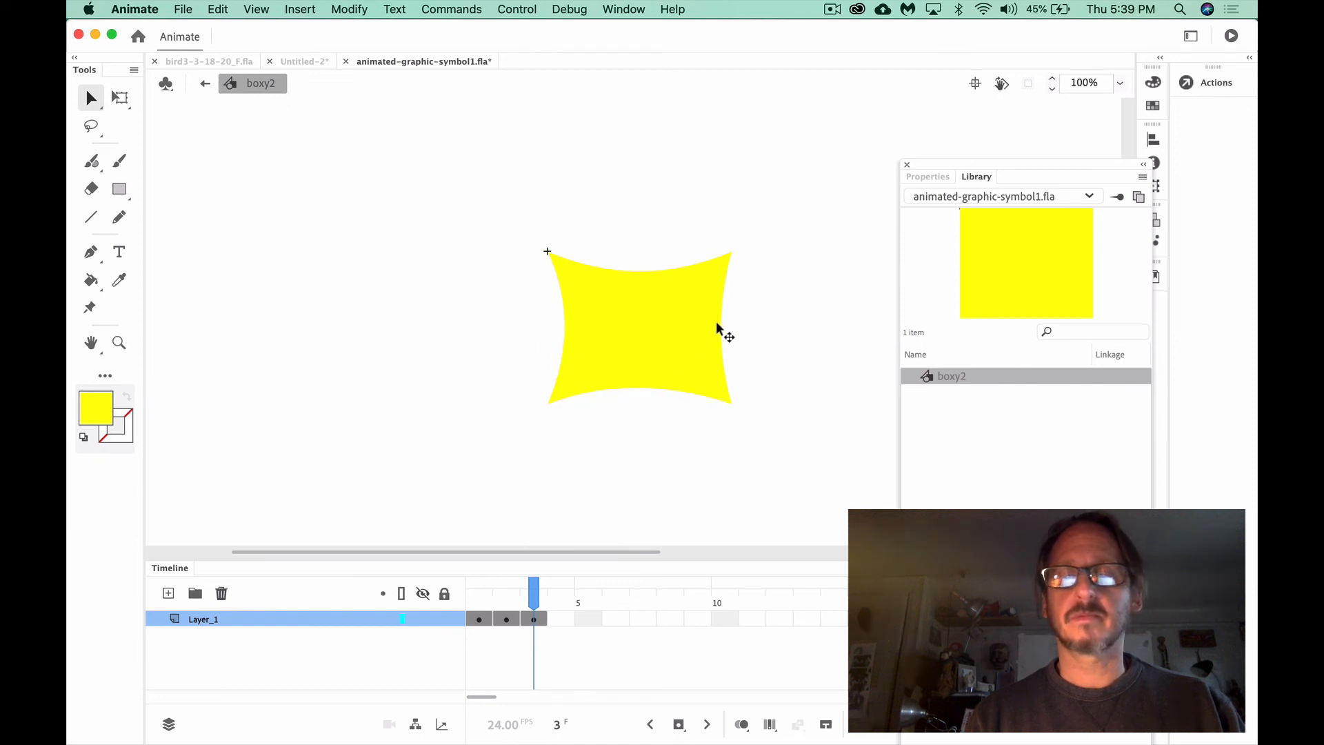
pyautogui.moveTo(717, 329); pyautogui.dragTo(708, 331)
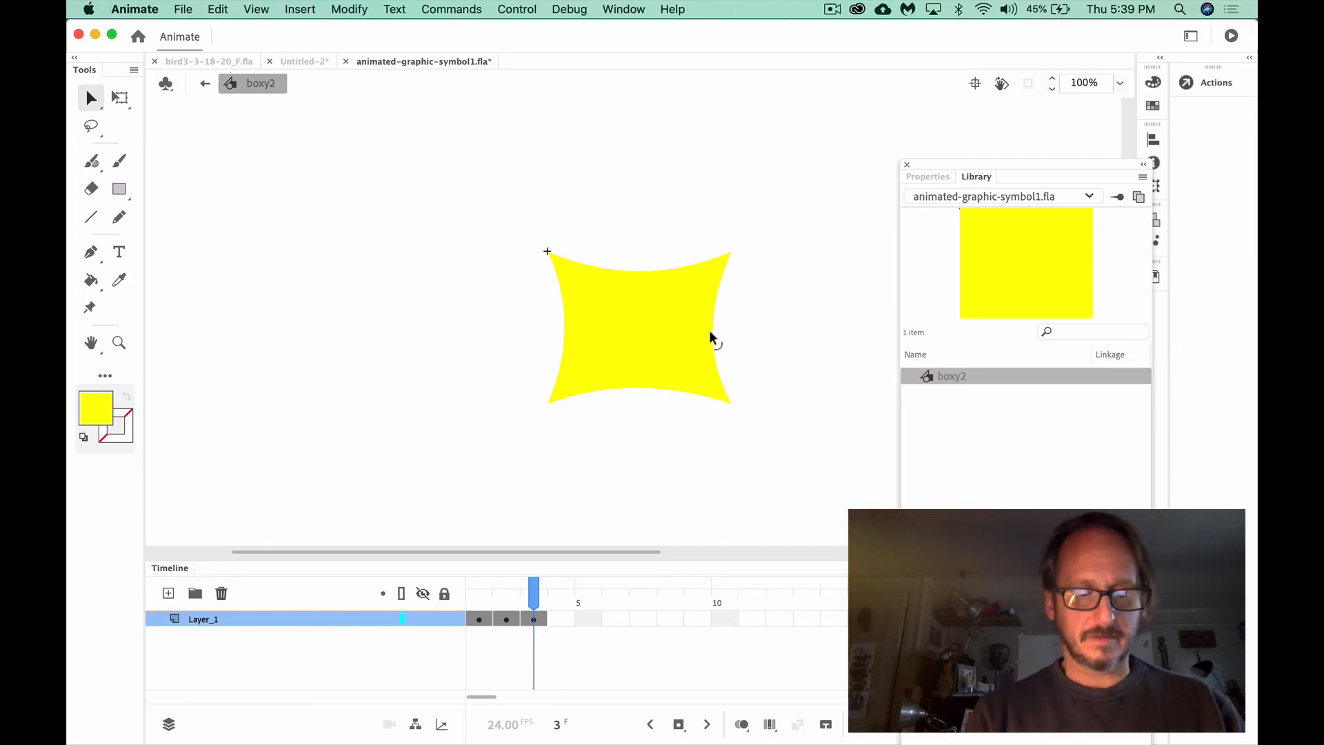
# Insert a keyframe at frame 4 and bend the yellow shape's top and left edges further inward.
pyautogui.press('F6')
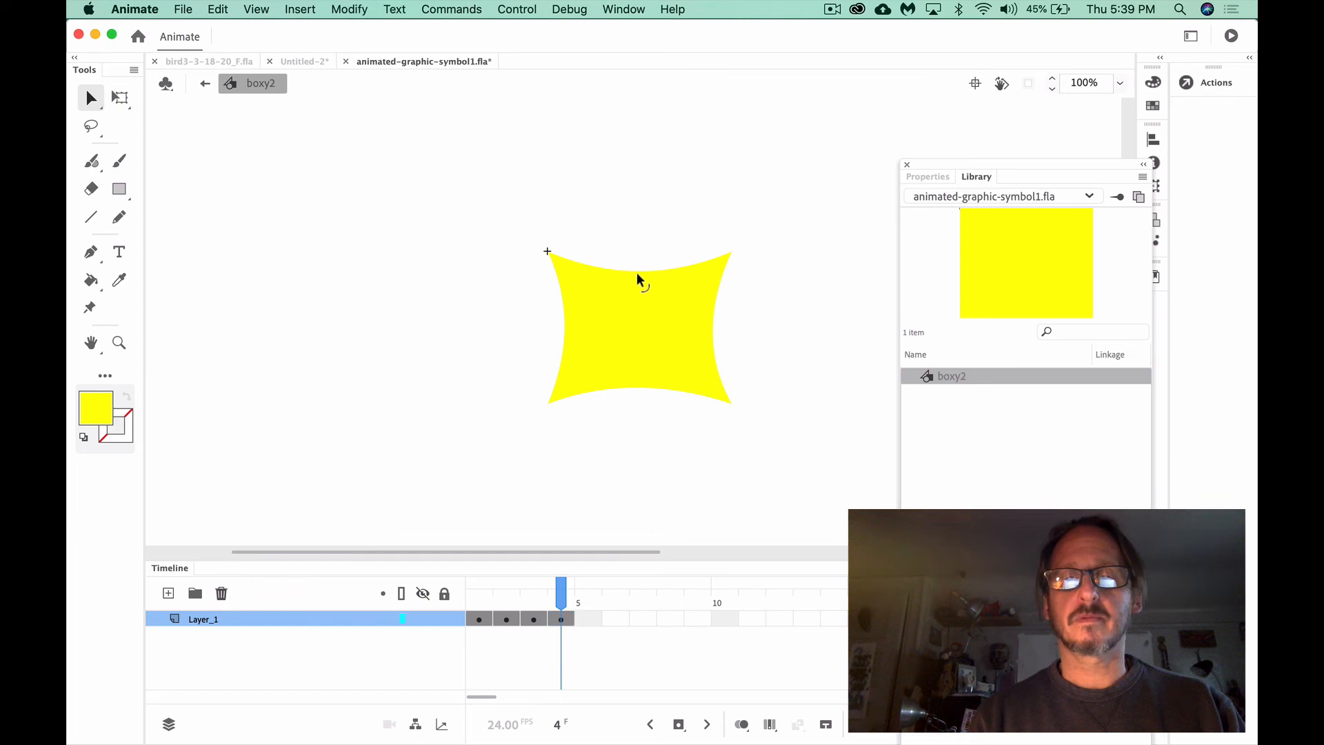
pyautogui.moveTo(635, 272); pyautogui.dragTo(634, 279)
pyautogui.moveTo(567, 330); pyautogui.dragTo(573, 329)
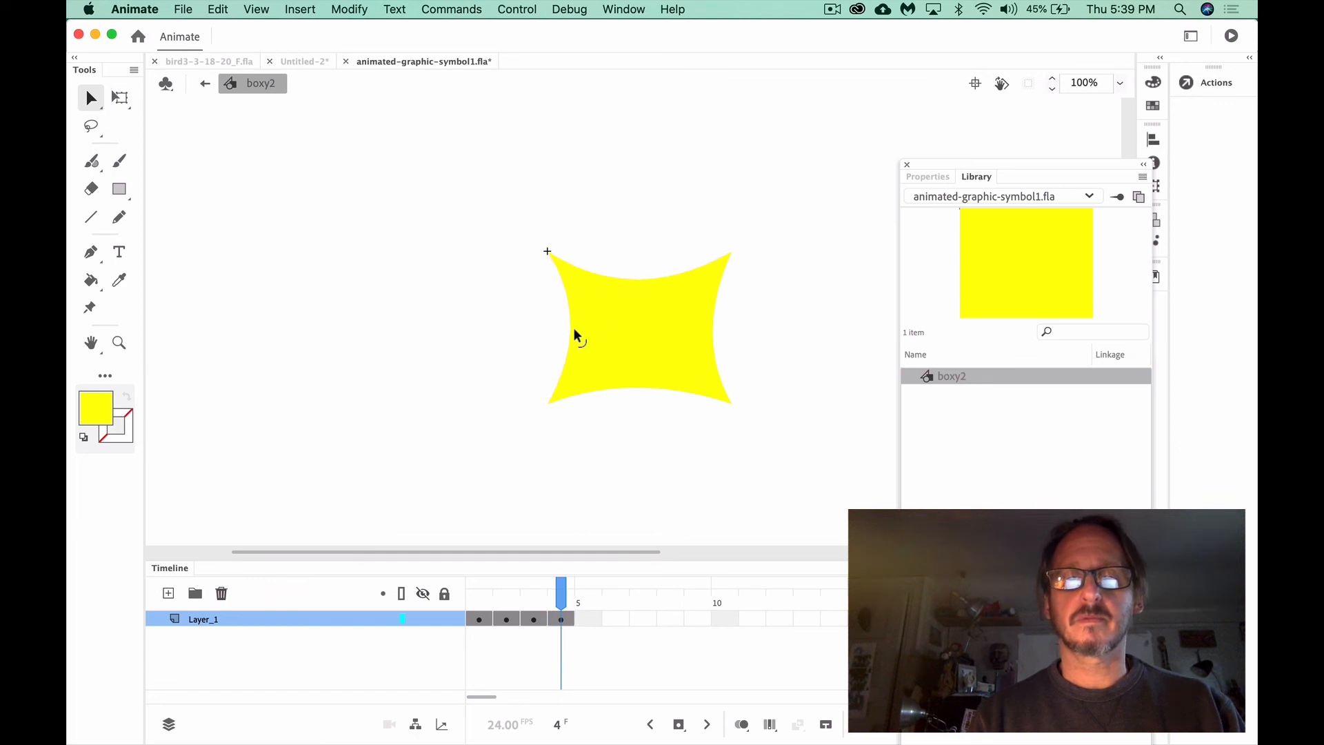
# At frame 4, bend the yellow shape's bottom and right edges further inward and save the file.
pyautogui.click(625, 379)
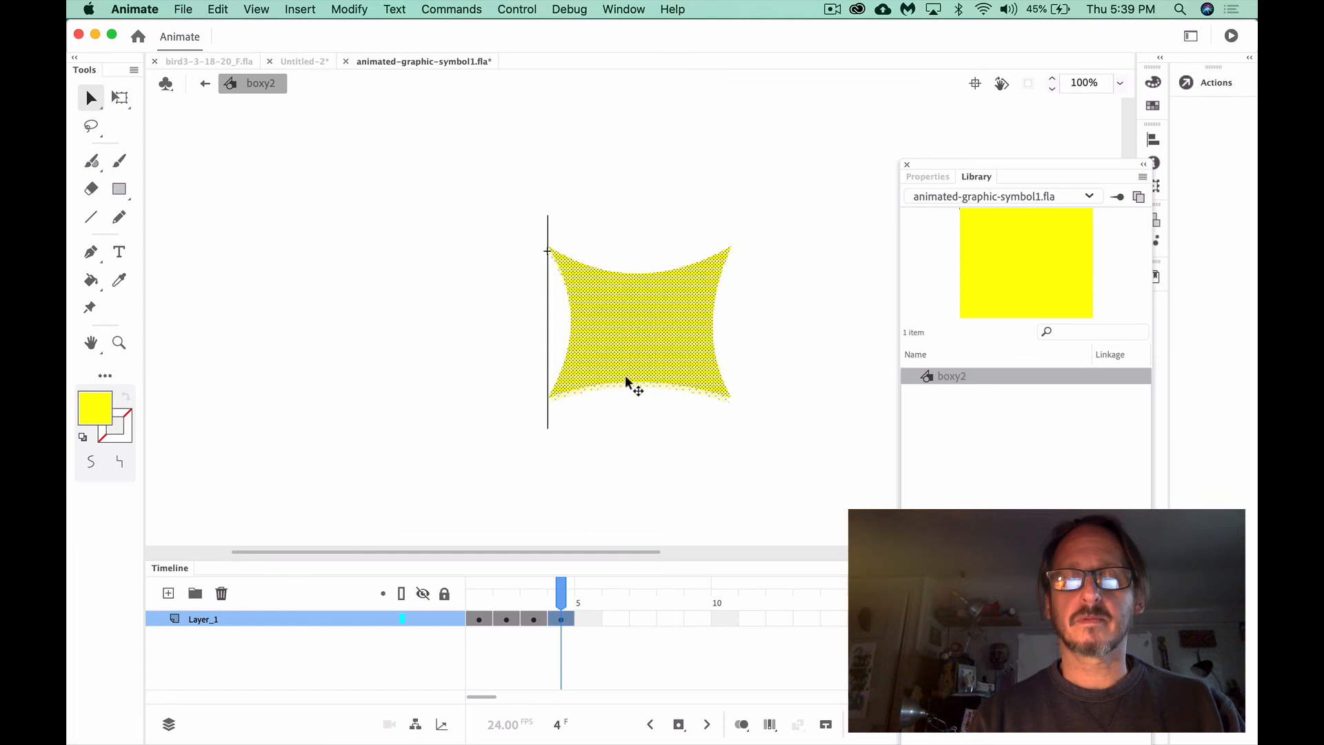
pyautogui.click(631, 395)
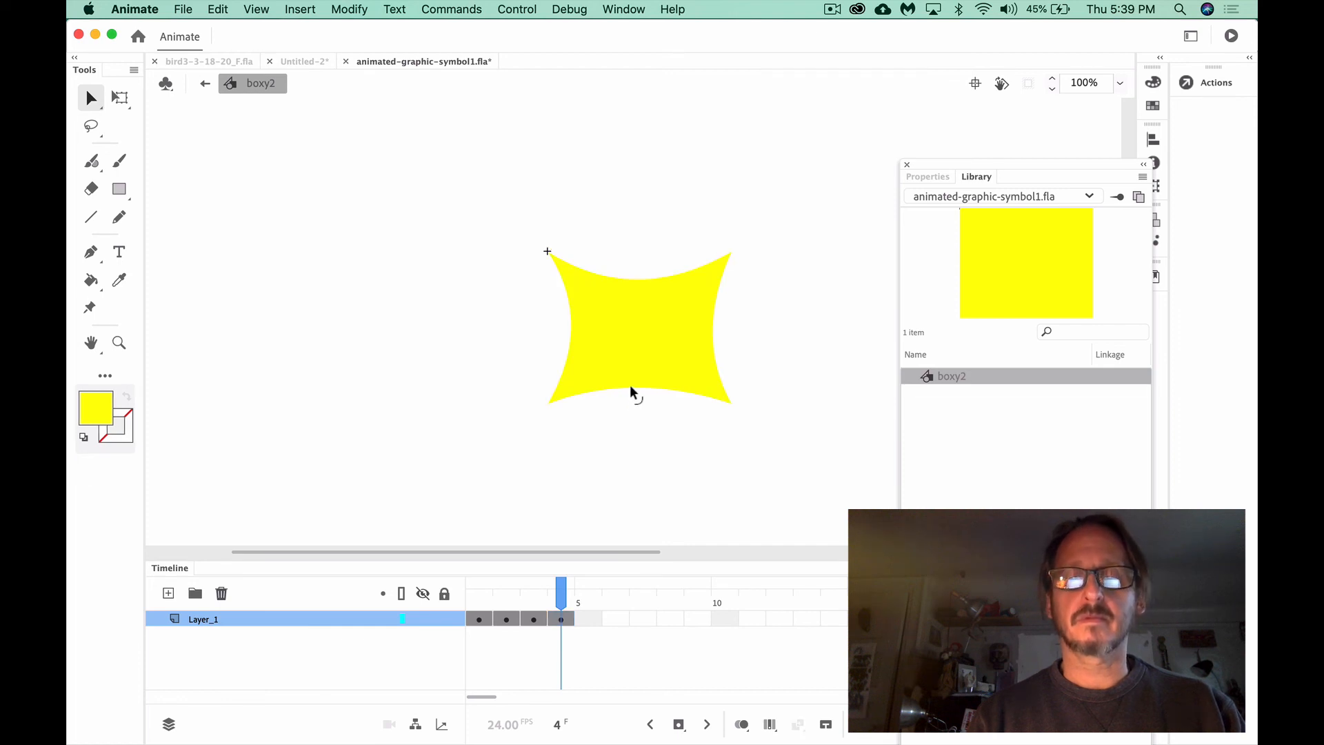
pyautogui.moveTo(631, 382); pyautogui.dragTo(630, 379)
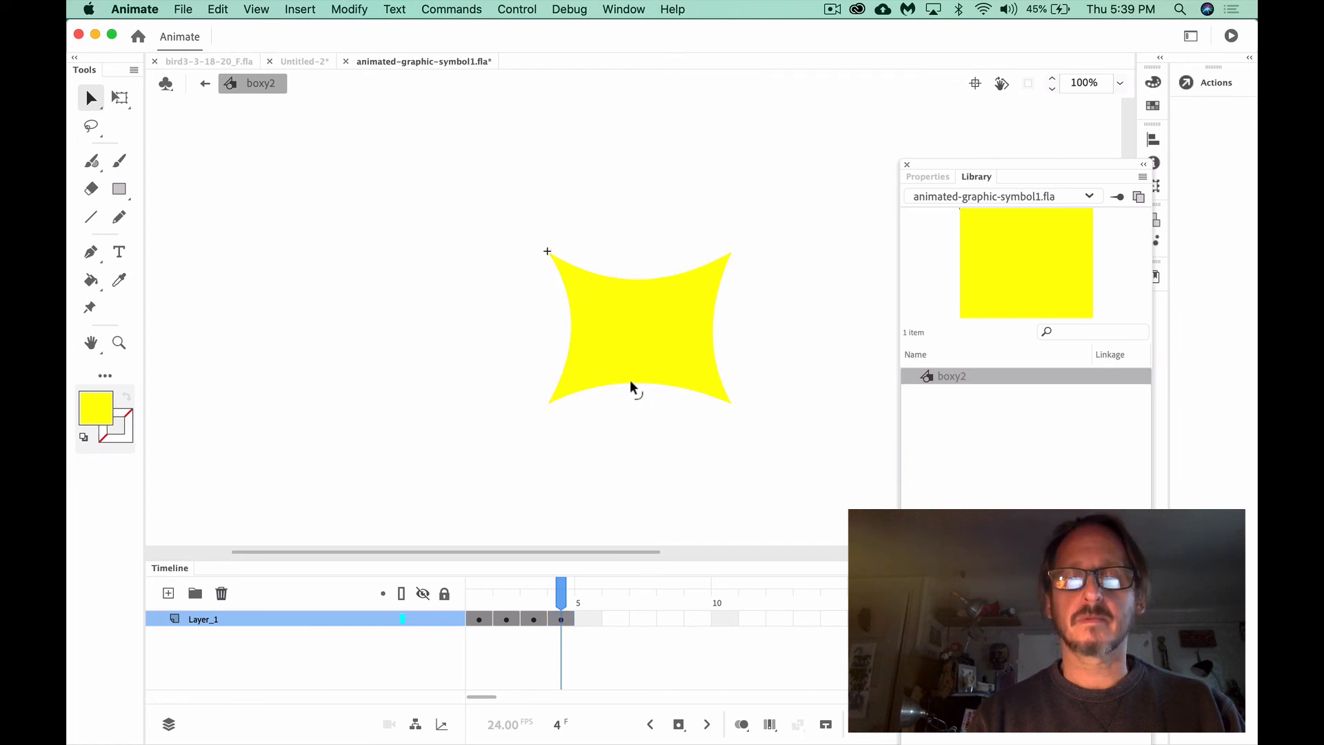
pyautogui.click(706, 335)
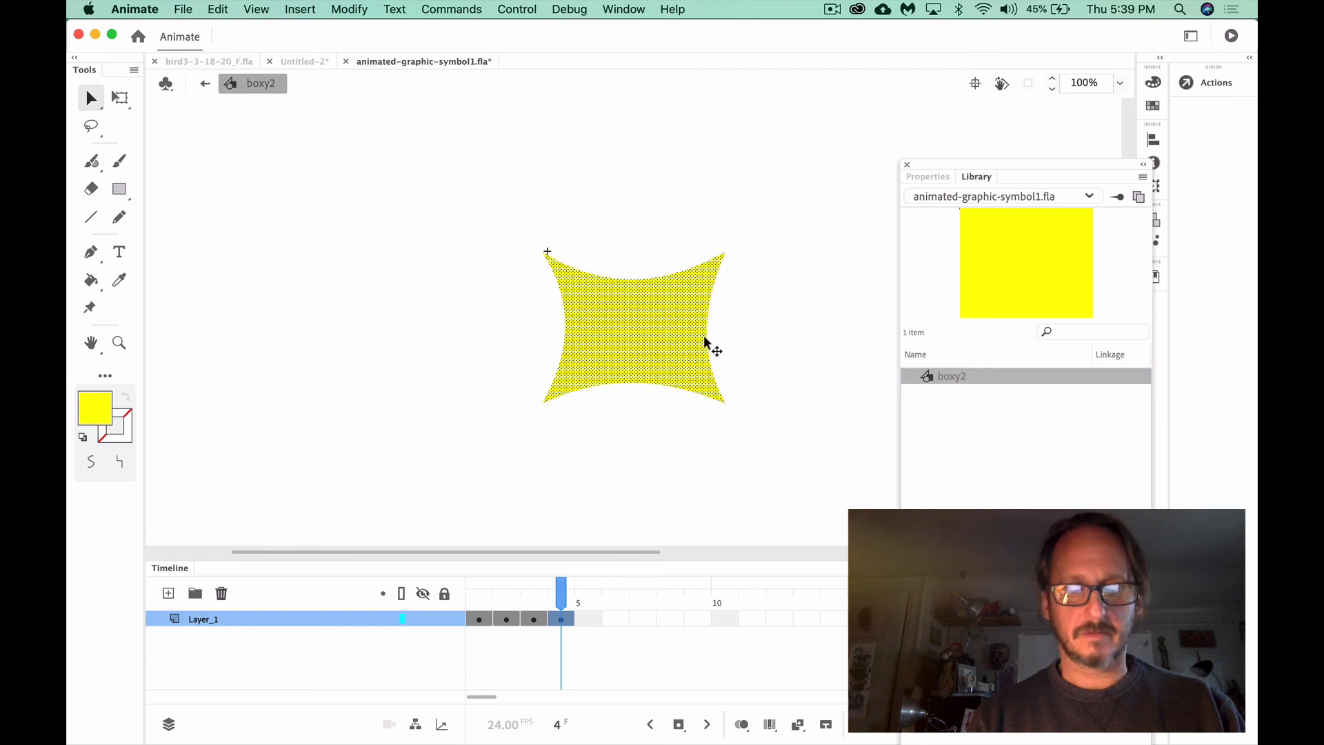
pyautogui.click(731, 335)
pyautogui.moveTo(710, 332); pyautogui.dragTo(702, 333)
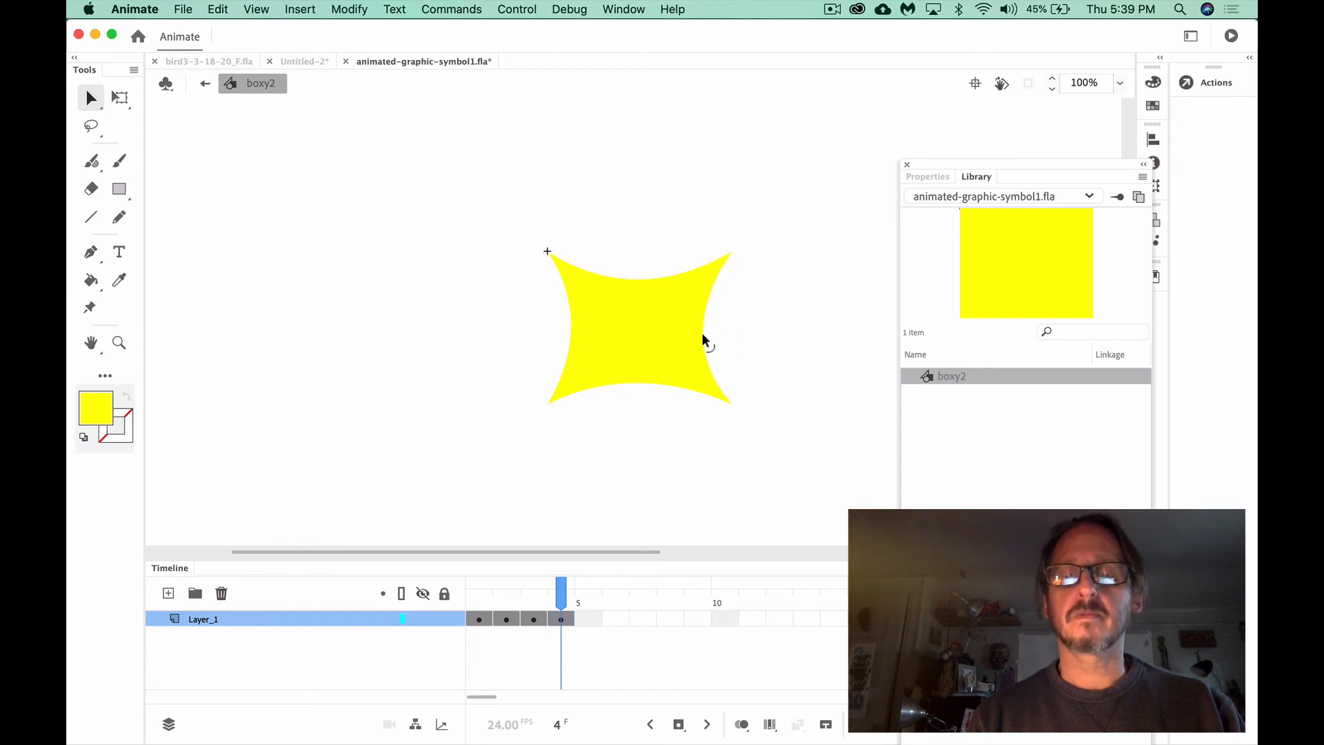
pyautogui.press('super+s')
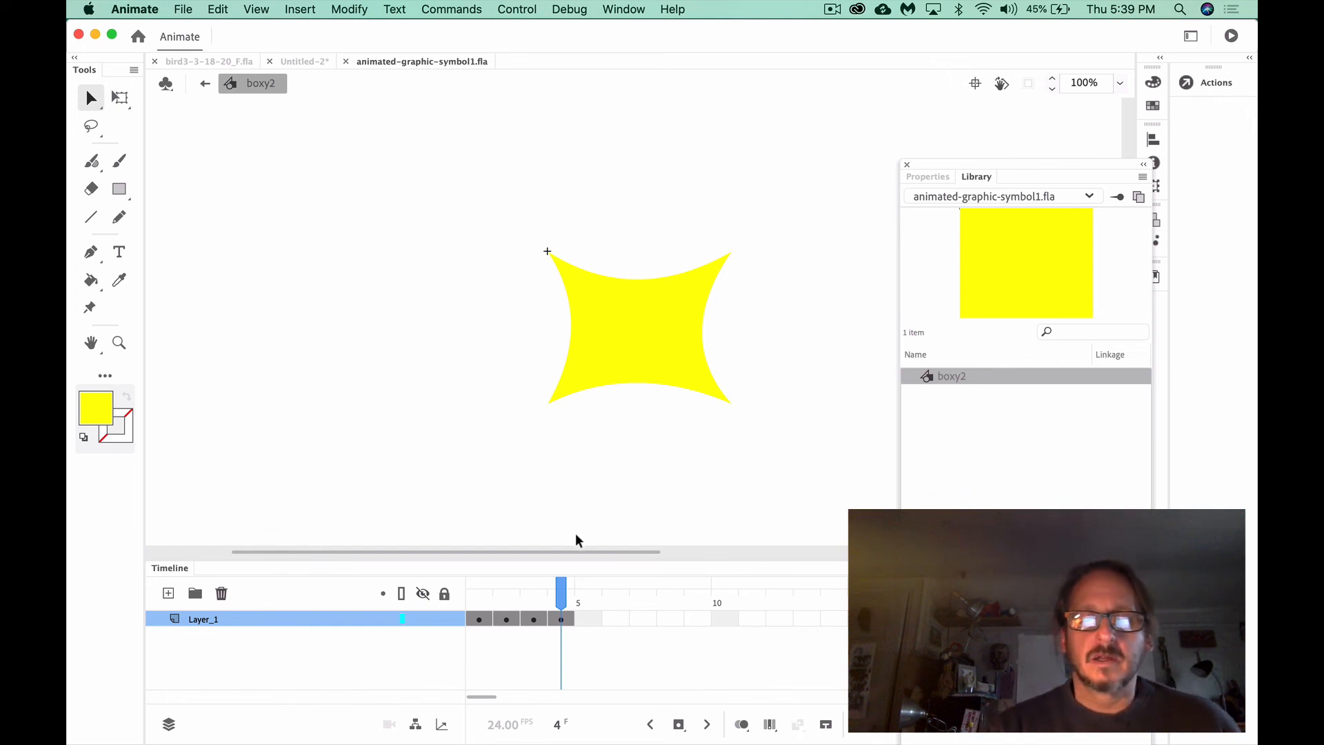
# Leave the boxy2 symbol for Scene 1 and collapse the floating Library panel to clear the stage.
pyautogui.moveTo(487, 602); pyautogui.dragTo(579, 594)
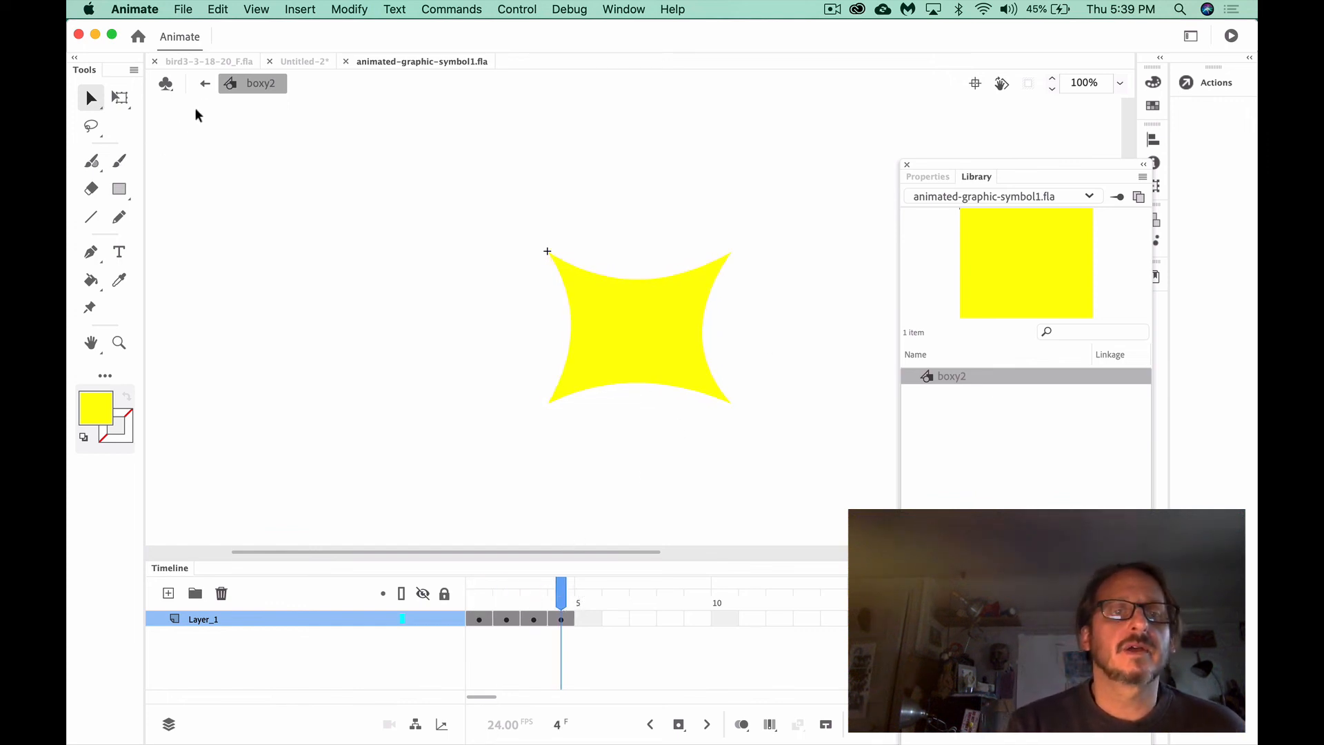
pyautogui.click(205, 84)
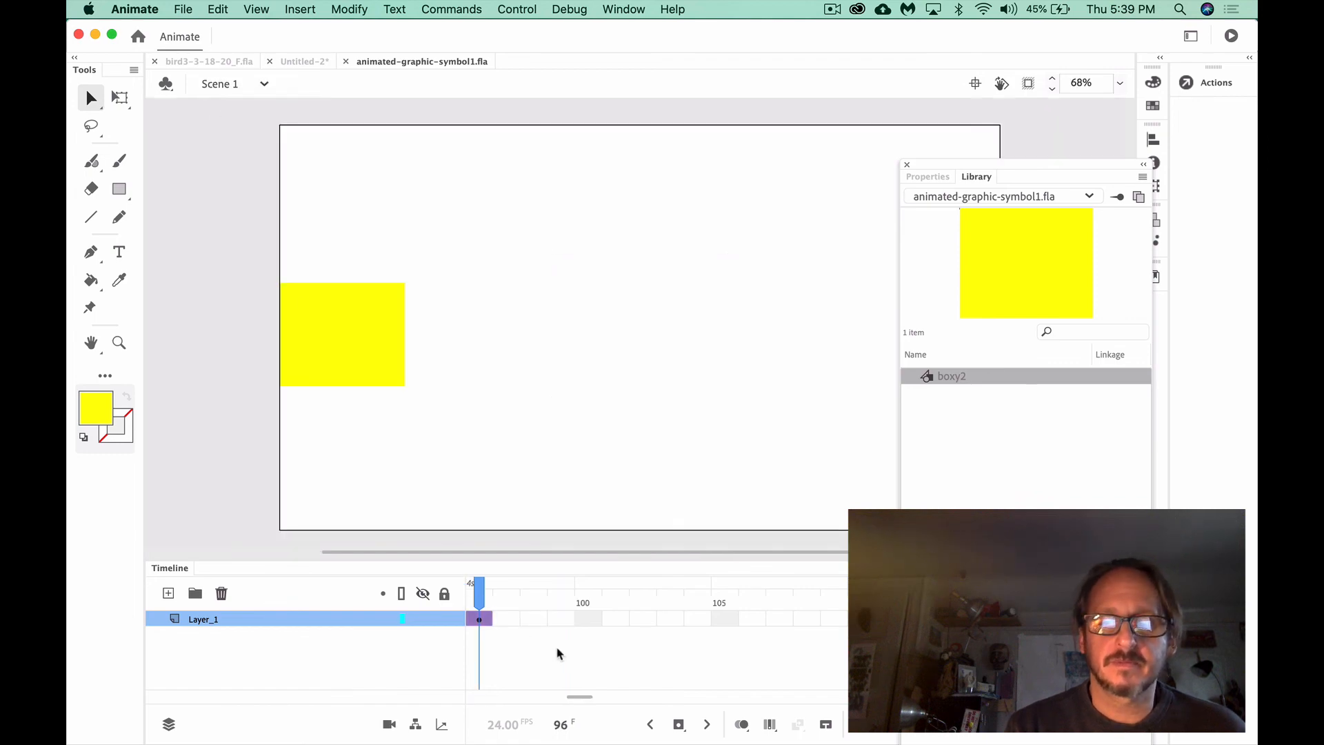
pyautogui.hscroll(5, 631, 672)
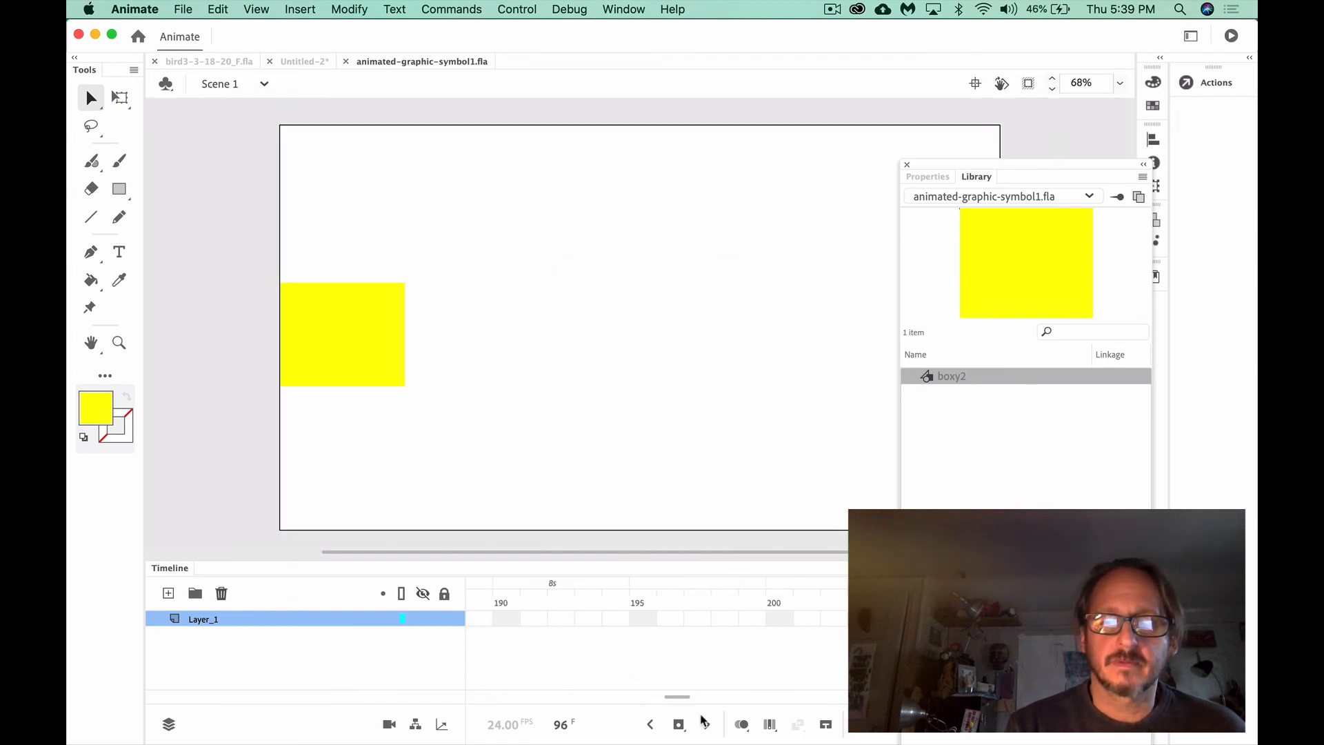
pyautogui.moveTo(675, 697); pyautogui.dragTo(438, 695)
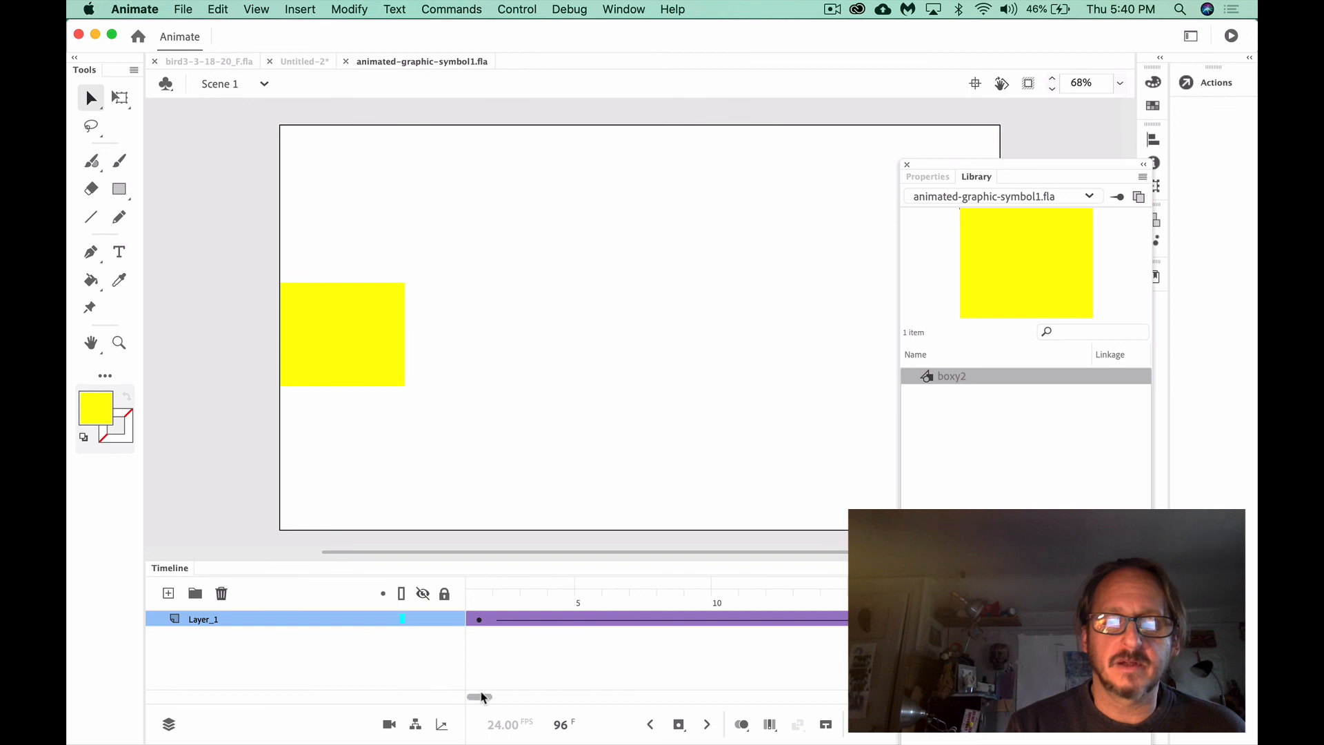
pyautogui.doubleClick(978, 177)
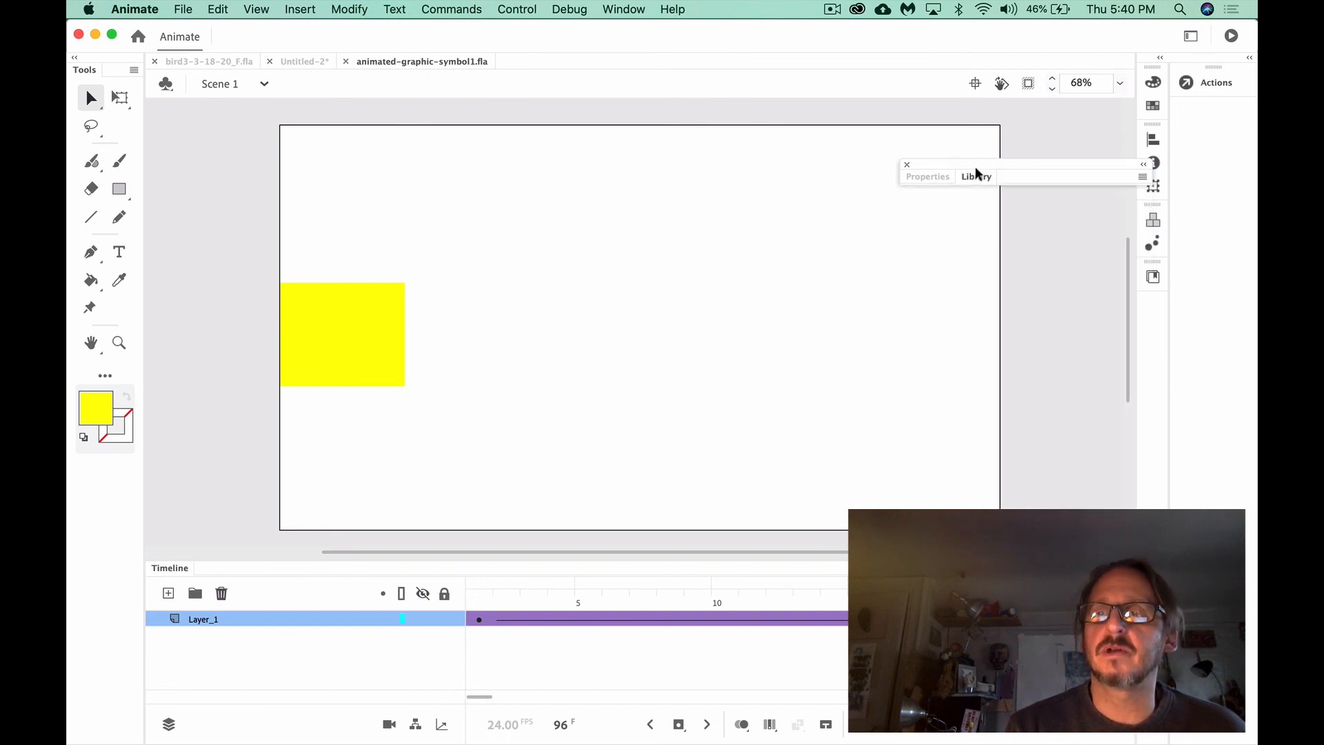
pyautogui.moveTo(978, 174); pyautogui.dragTo(995, 167)
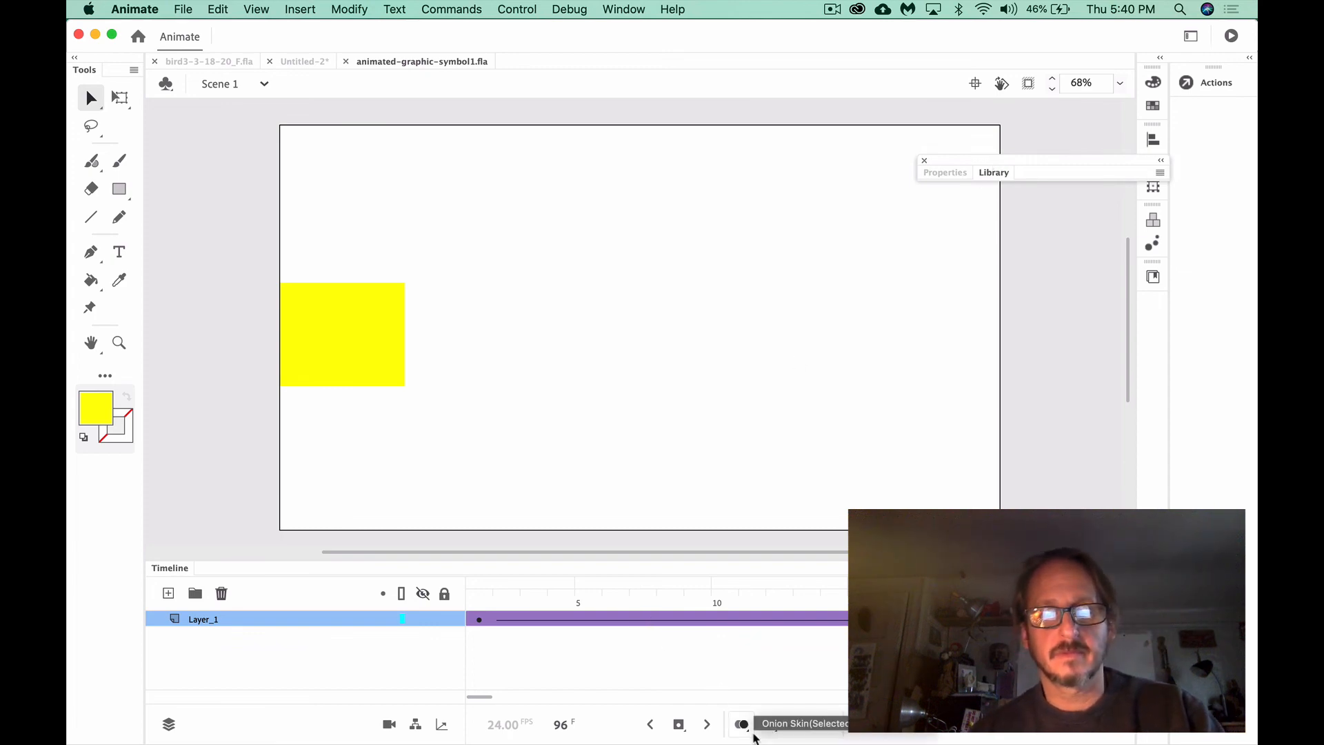
# Play the nested boxy2 animation on the main timeline and test the movie in its own window.
pyautogui.press('Return')
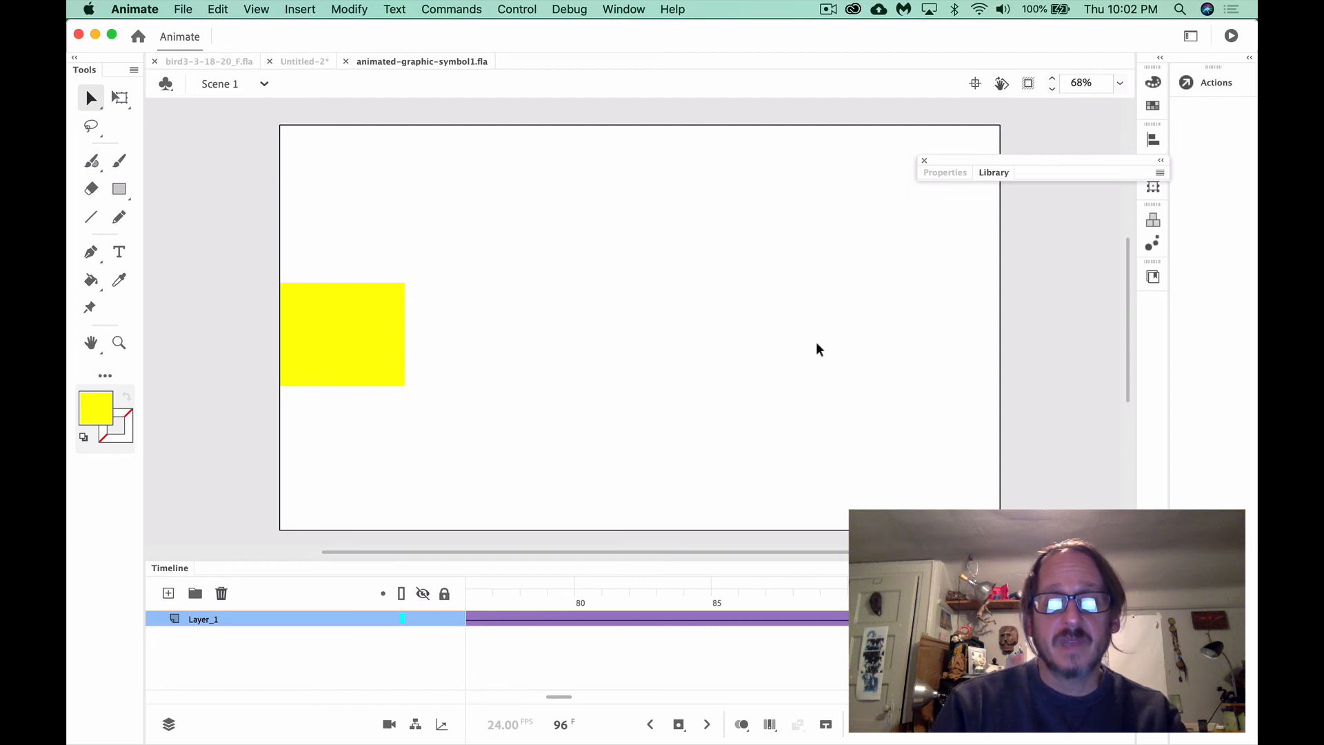
pyautogui.press('Return')
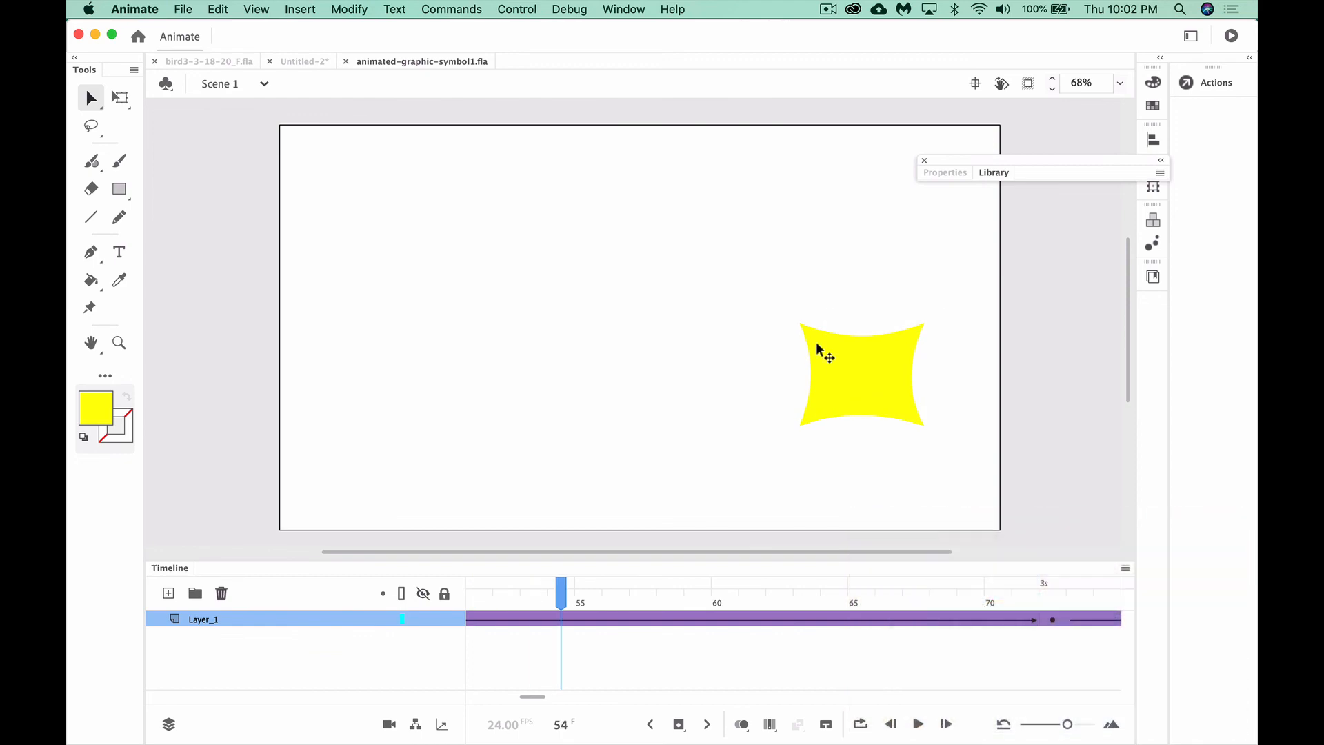
pyautogui.press('super+Return')
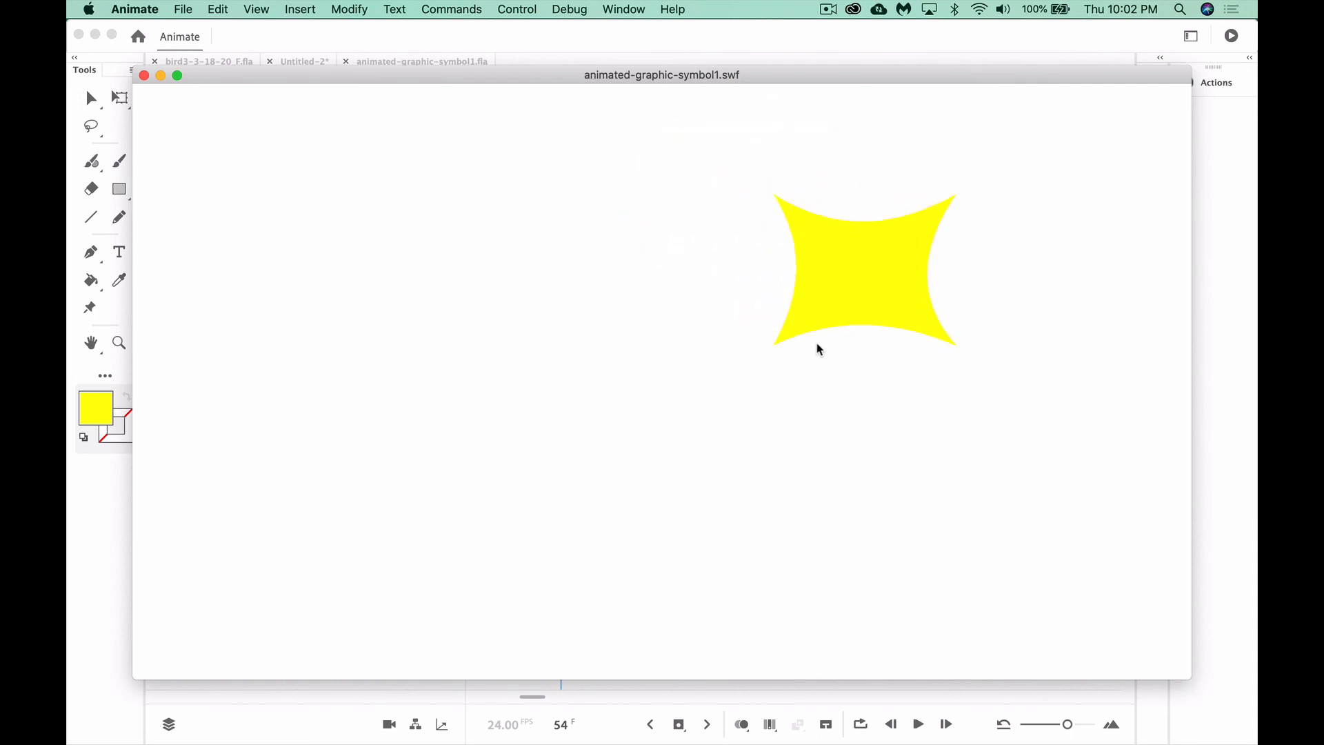